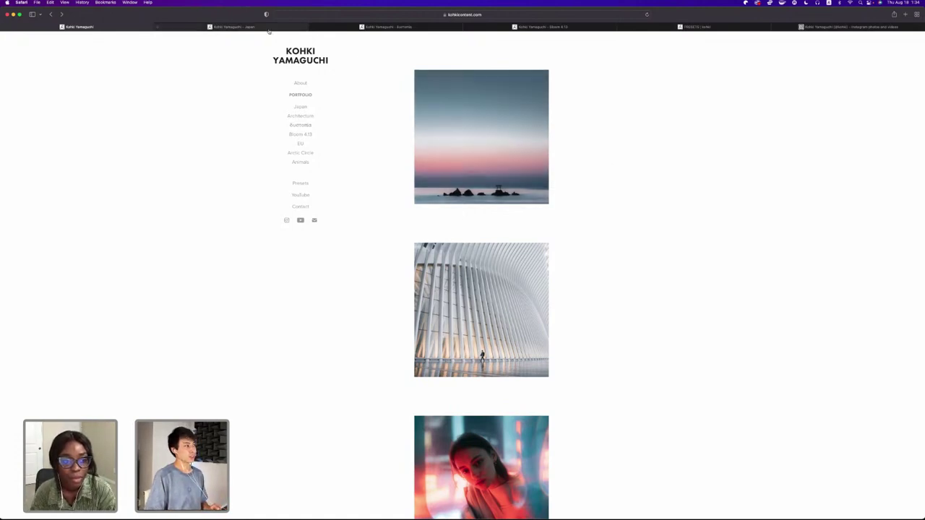
# Open the Japan gallery in Safari and scroll down to its wisteria and autumn maple rows.
pyautogui.click(231, 27)
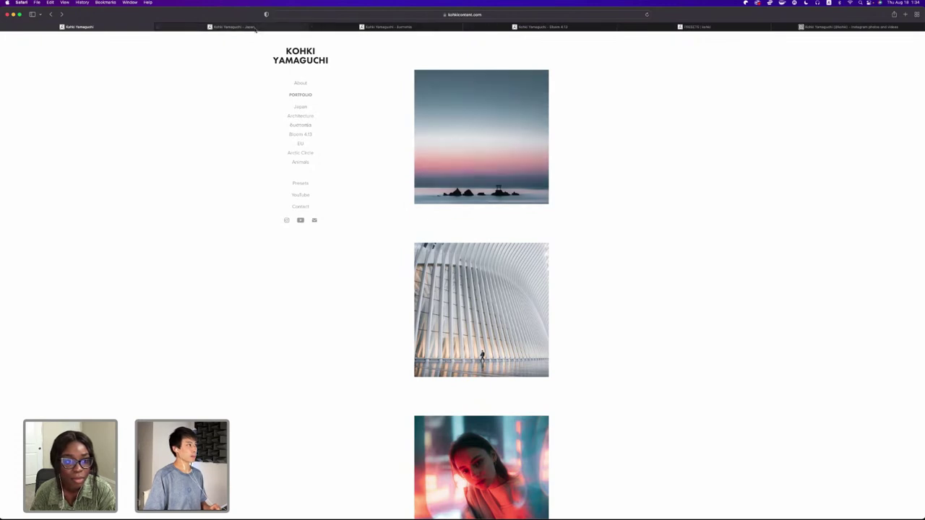
pyautogui.scroll(-3, 697, 309)
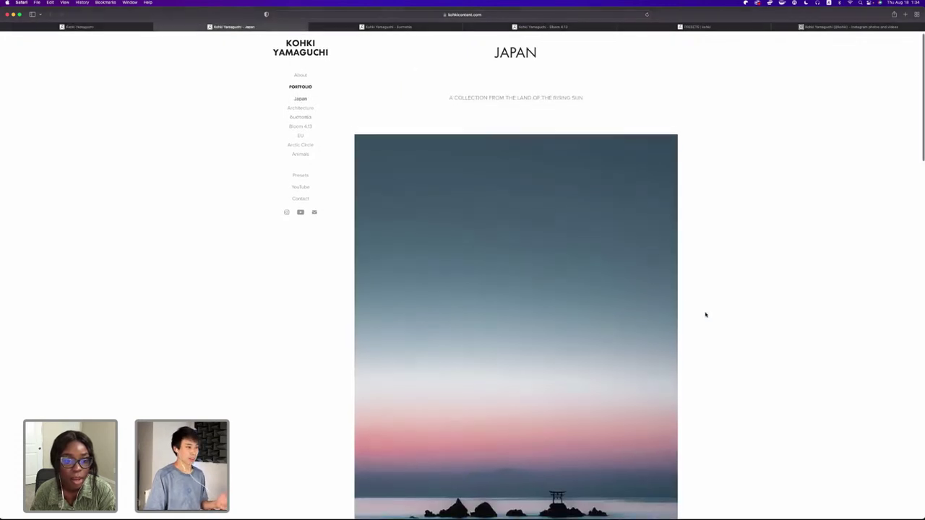
pyautogui.scroll(1, 706, 314)
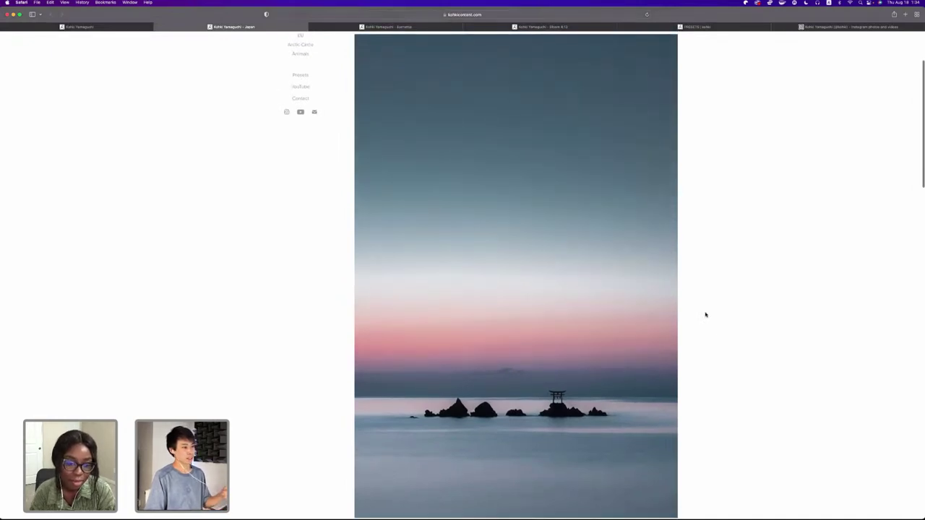
pyautogui.scroll(-10, 705, 314)
pyautogui.scroll(-2, 705, 314)
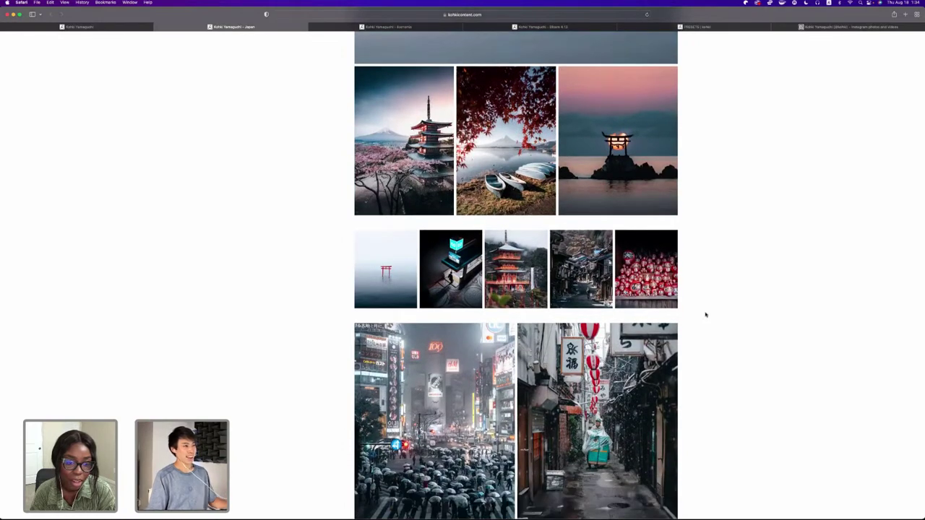
pyautogui.scroll(-5, 705, 315)
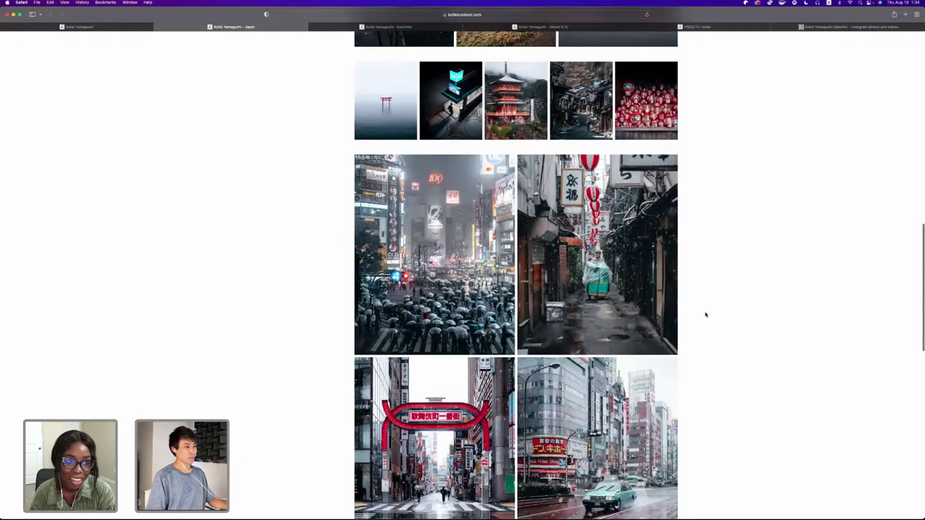
pyautogui.scroll(-10, 705, 314)
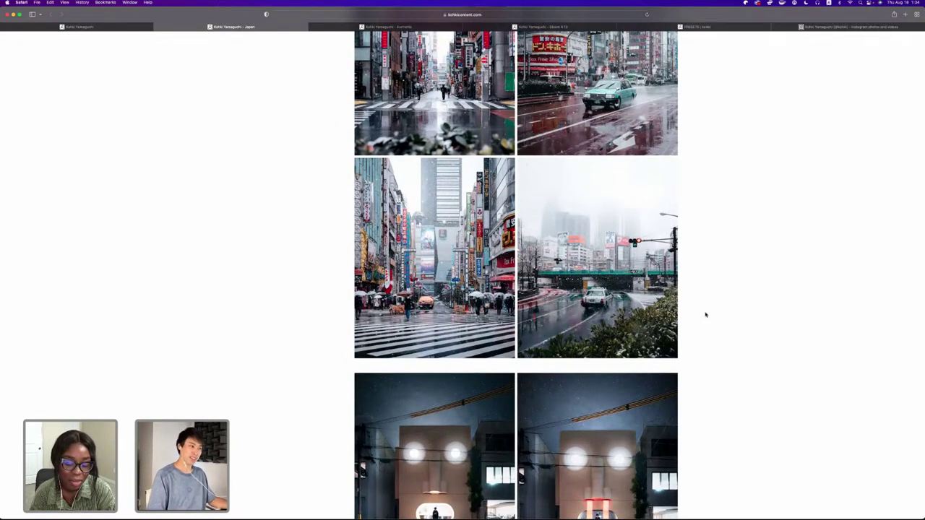
pyautogui.scroll(-2, 705, 314)
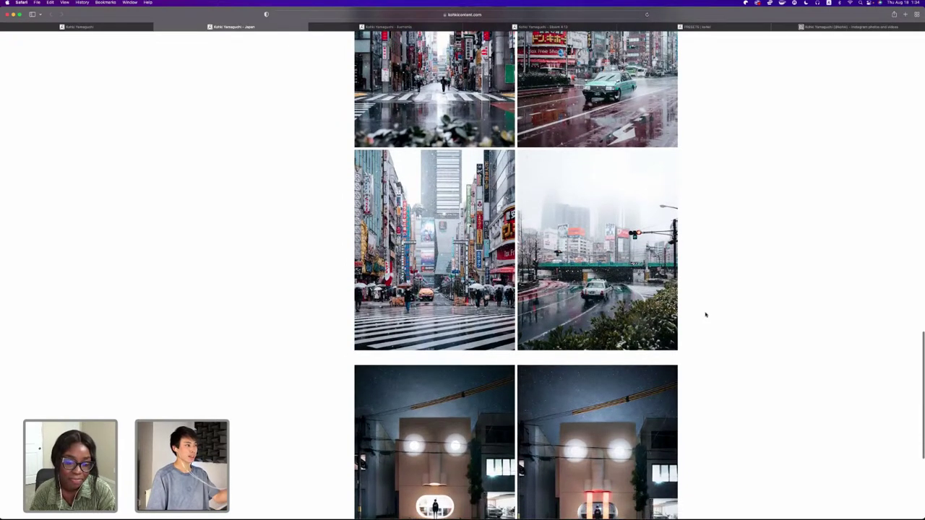
pyautogui.scroll(-3, 705, 314)
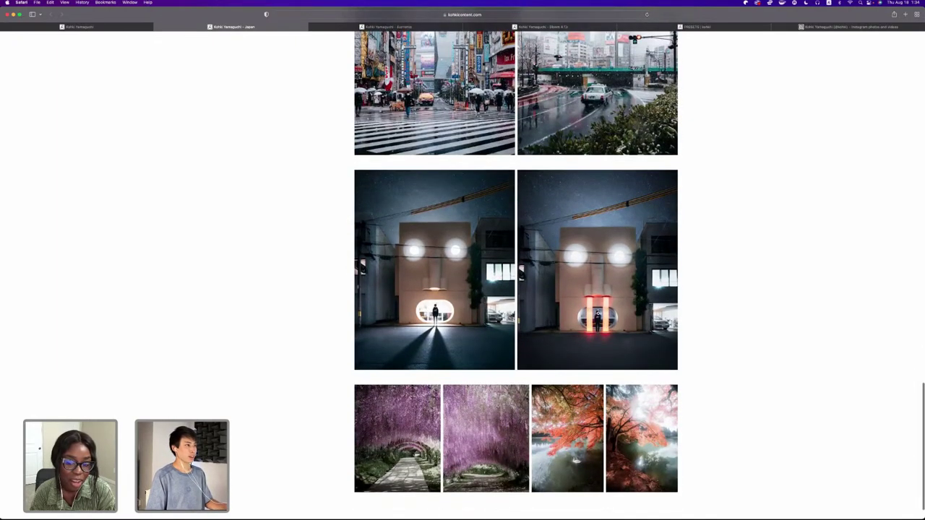
pyautogui.scroll(15, 620, 302)
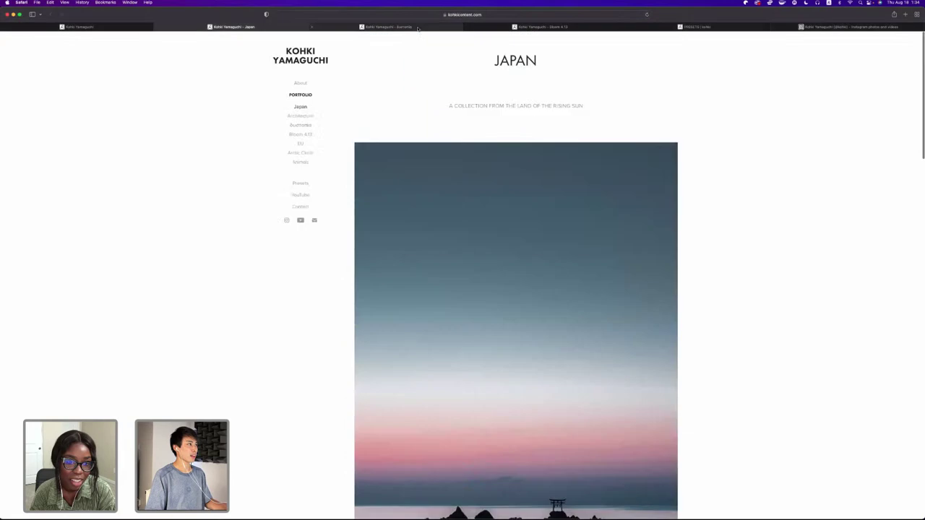
# Open the Dystopia gallery and scroll through its neon-lit portraits.
pyautogui.click(418, 28)
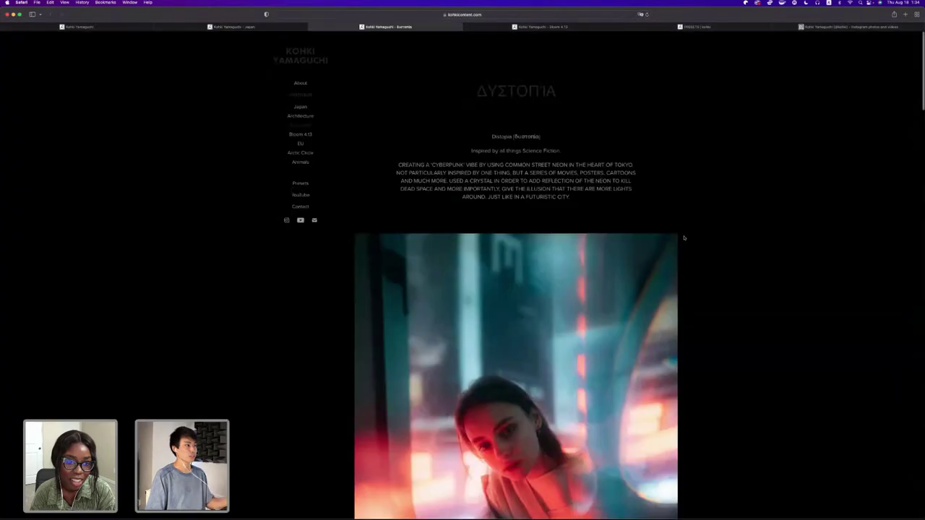
pyautogui.scroll(-5, 684, 238)
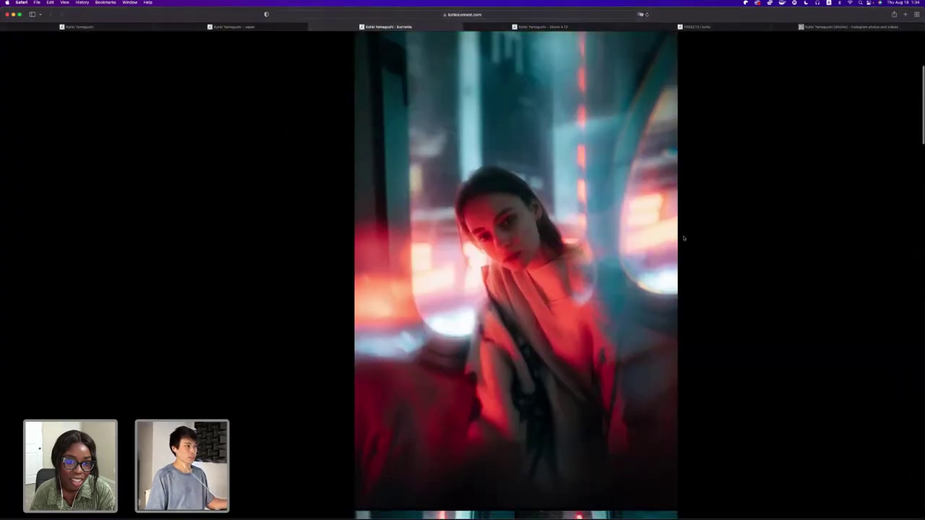
pyautogui.scroll(-10, 683, 239)
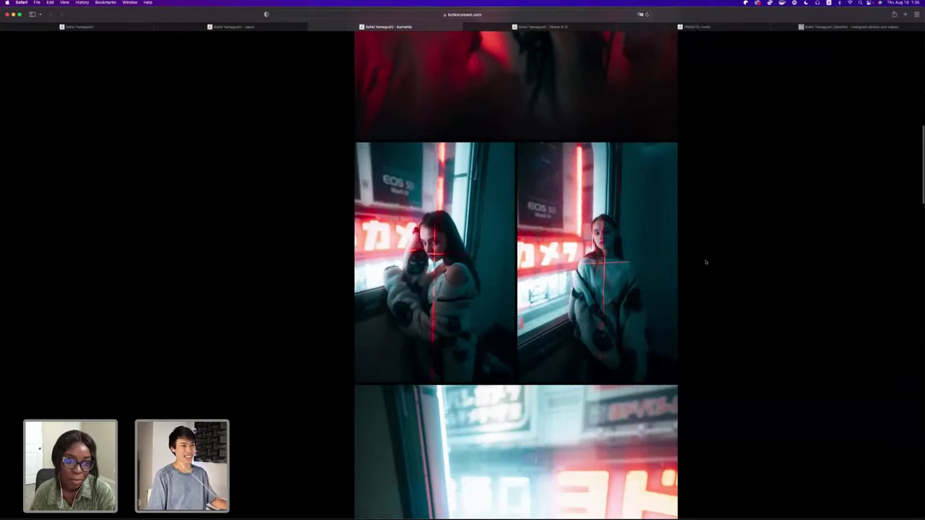
pyautogui.scroll(-3, 706, 261)
pyautogui.scroll(-4, 705, 262)
pyautogui.scroll(-10, 705, 262)
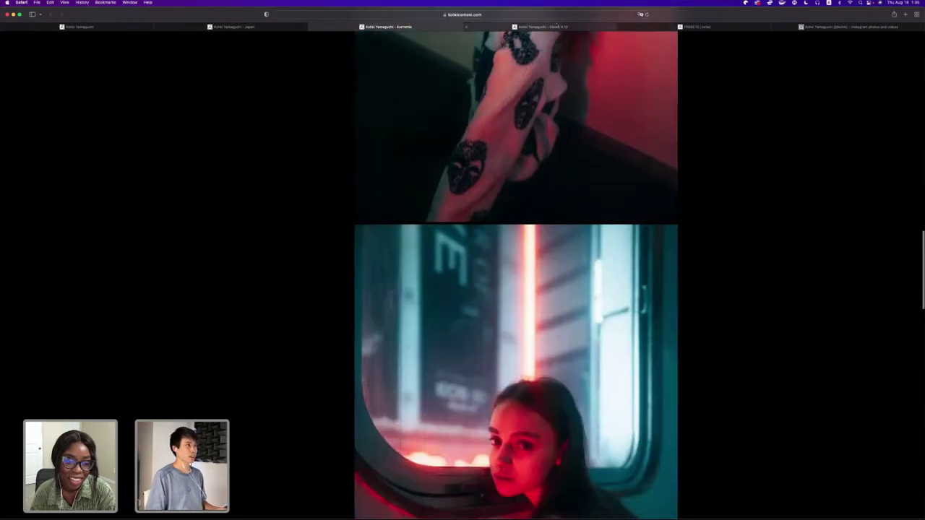
# Switch to the Bloom 4.13 gallery and scroll down to the mimosa-framed portraits.
pyautogui.click(557, 27)
pyautogui.scroll(-5, 700, 142)
pyautogui.scroll(-2, 700, 141)
pyautogui.scroll(-4, 700, 141)
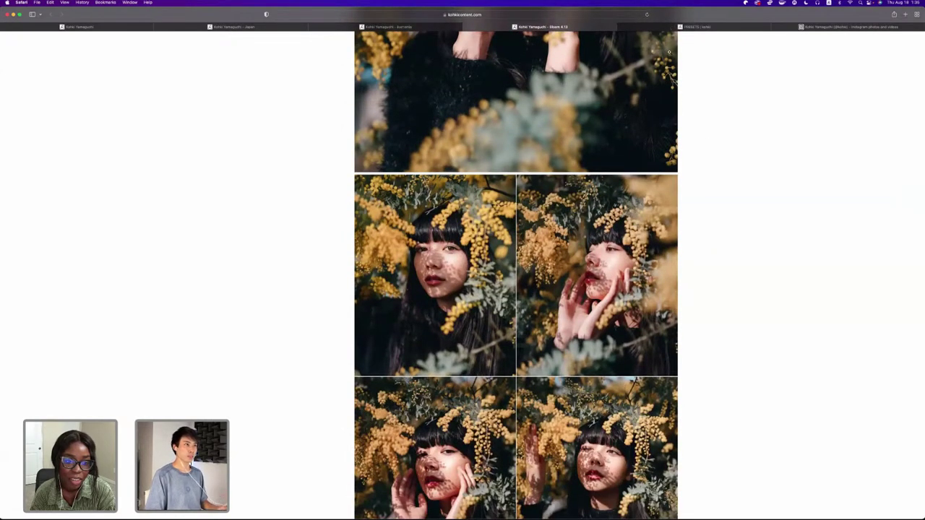
# View the kohkipresets.com shop's four preset packs, then go to the Instagram profile tab.
pyautogui.click(693, 27)
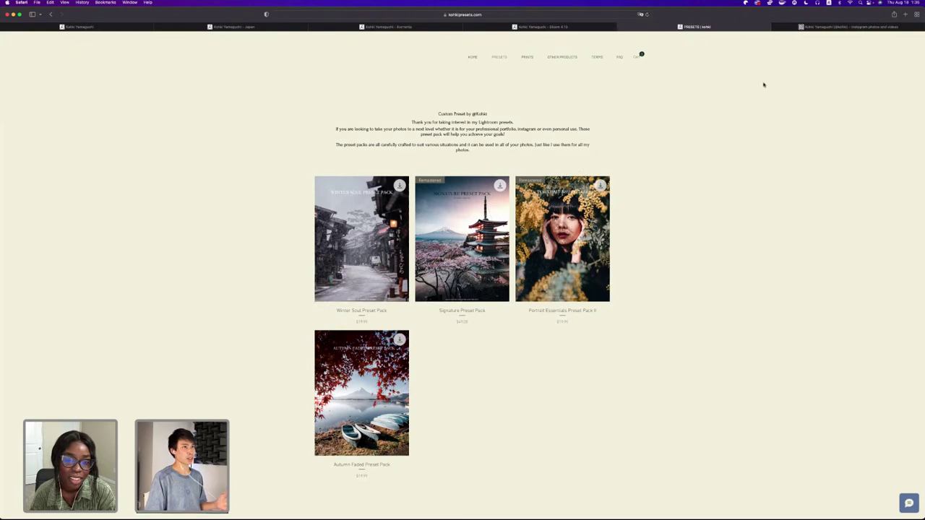
pyautogui.click(819, 27)
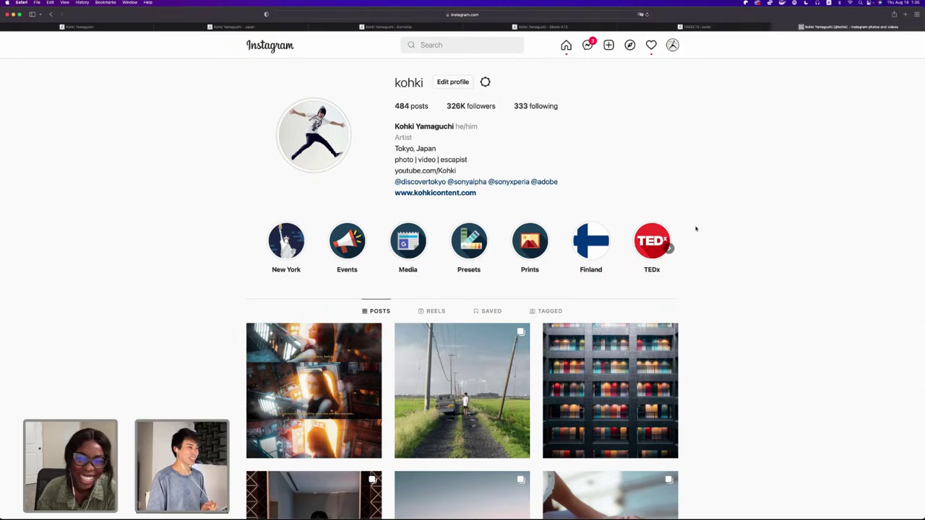
pyautogui.scroll(-3, 696, 229)
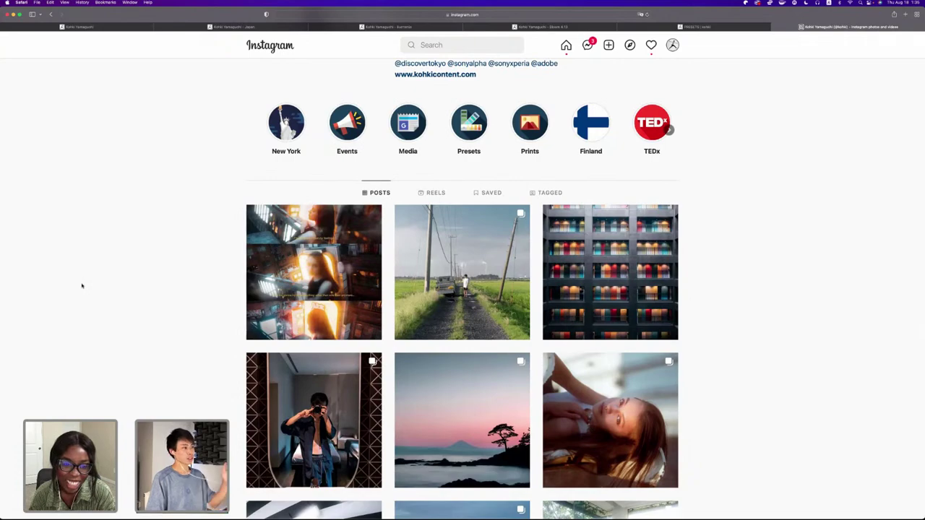
pyautogui.scroll(-4, 82, 286)
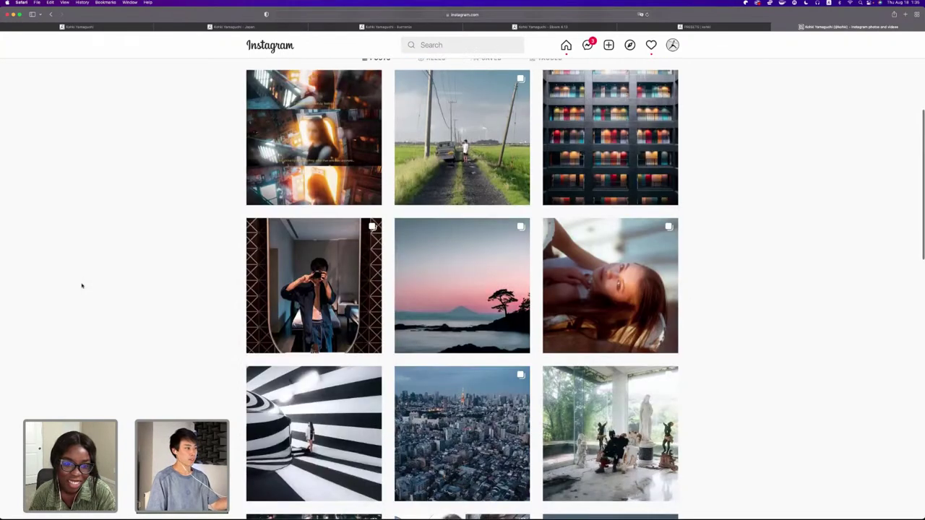
pyautogui.scroll(-4, 82, 286)
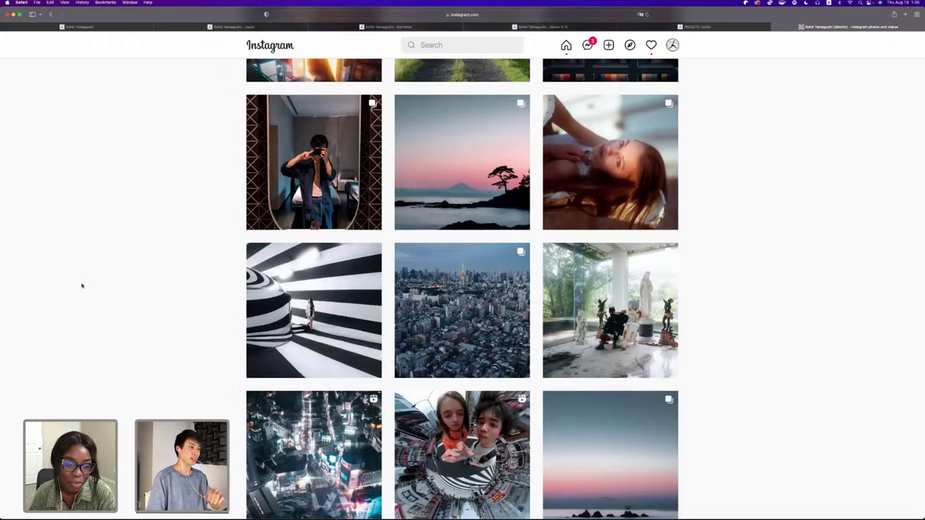
pyautogui.scroll(-4, 81, 286)
pyautogui.scroll(4, 81, 286)
pyautogui.scroll(12, 81, 286)
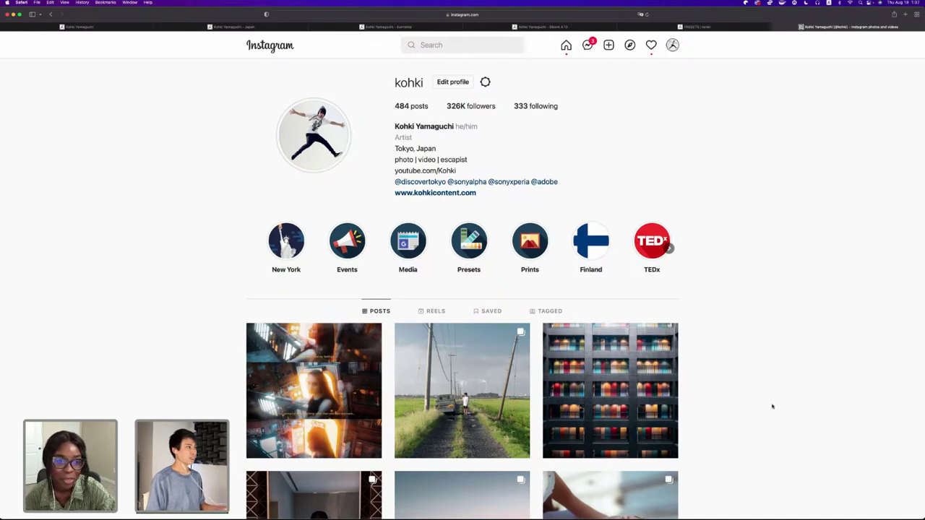
# Leave full-screen Safari and switch to Lightroom Classic's Develop module with the Skytree photo.
pyautogui.hotkey('ctrl', 'Up')
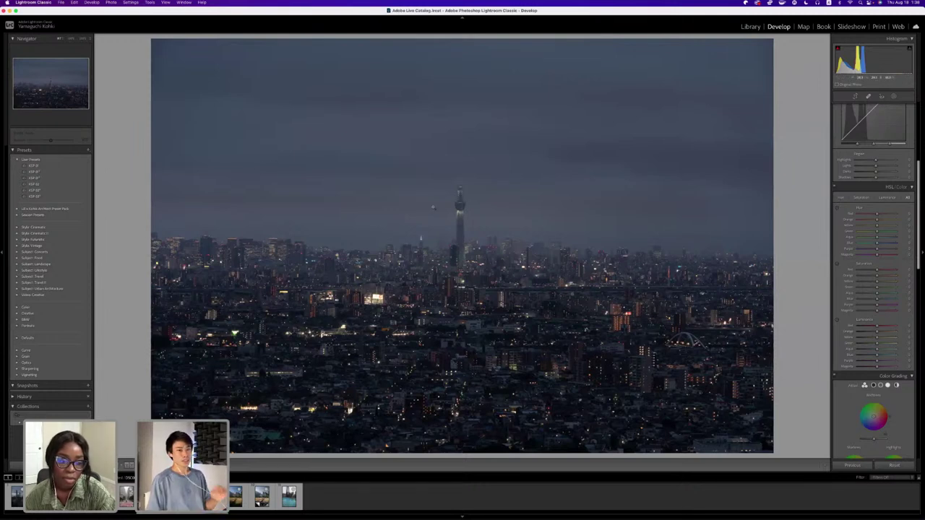
# Apply the first User Preset for a darker teal-blue night grade, then return to Basic.
pyautogui.click(44, 167)
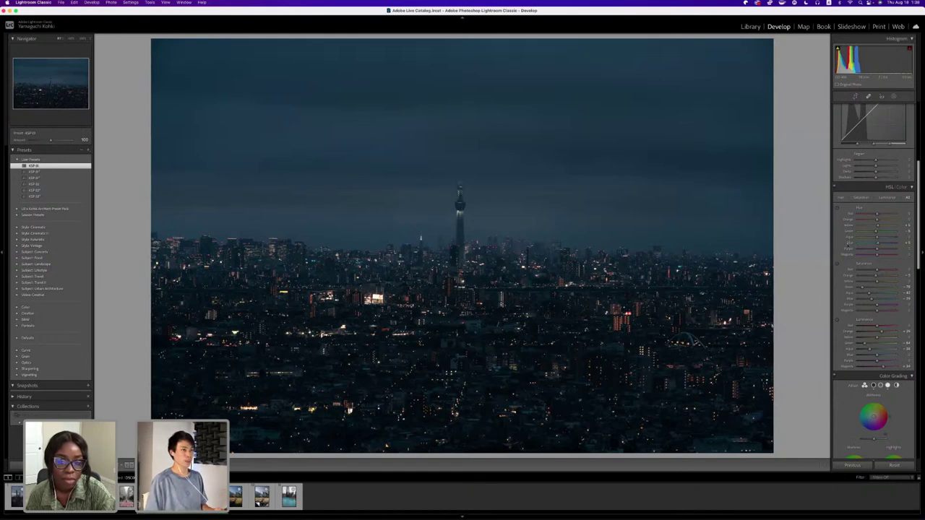
pyautogui.scroll(5, 848, 244)
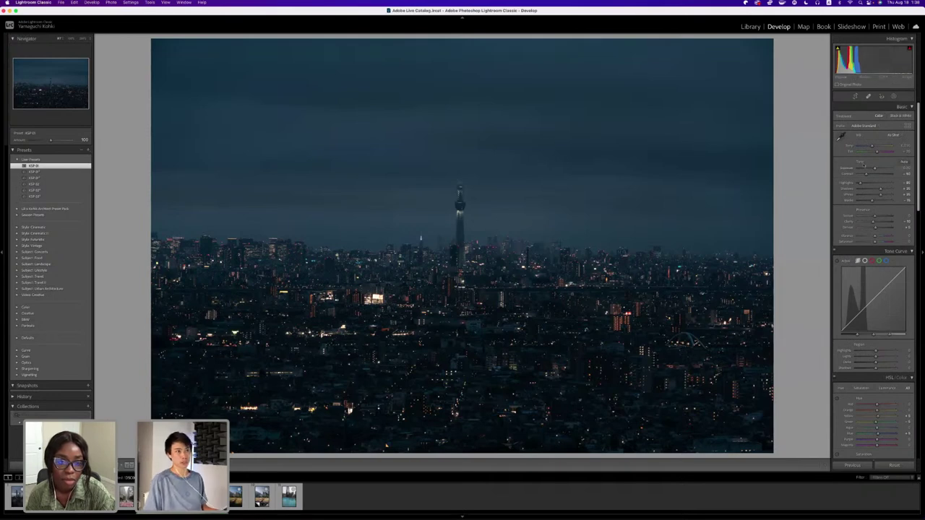
# Nudge Exposure up in the Basic panel and check the tower at 1:1 before fitting.
pyautogui.moveTo(875, 169); pyautogui.dragTo(878, 168)
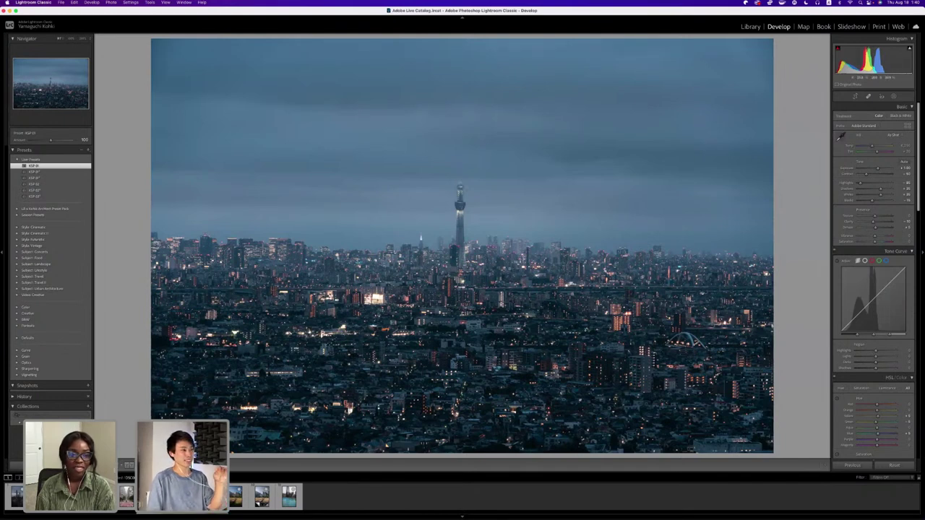
pyautogui.click(467, 252)
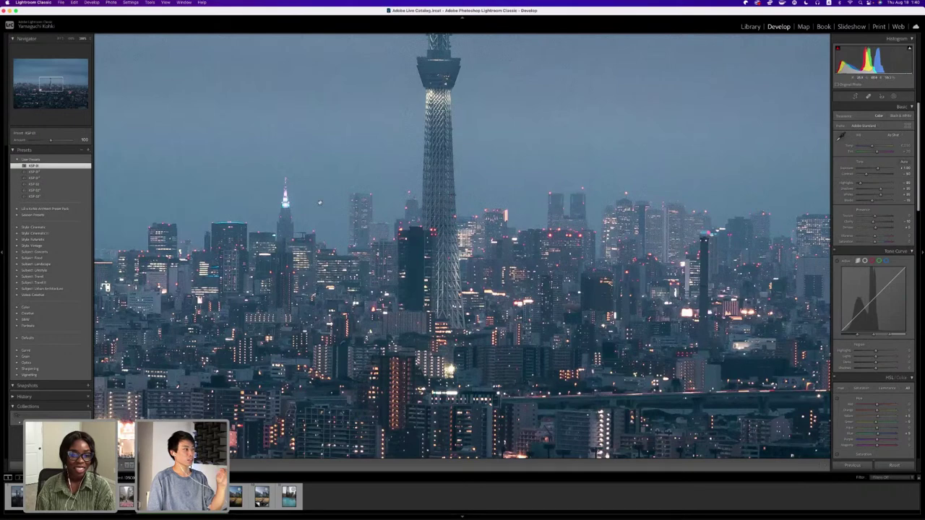
pyautogui.click(368, 210)
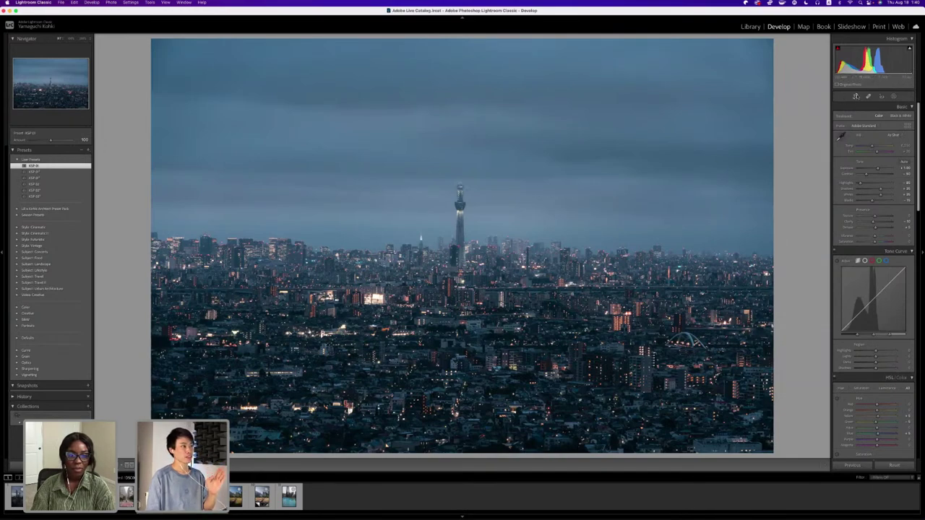
pyautogui.click(855, 96)
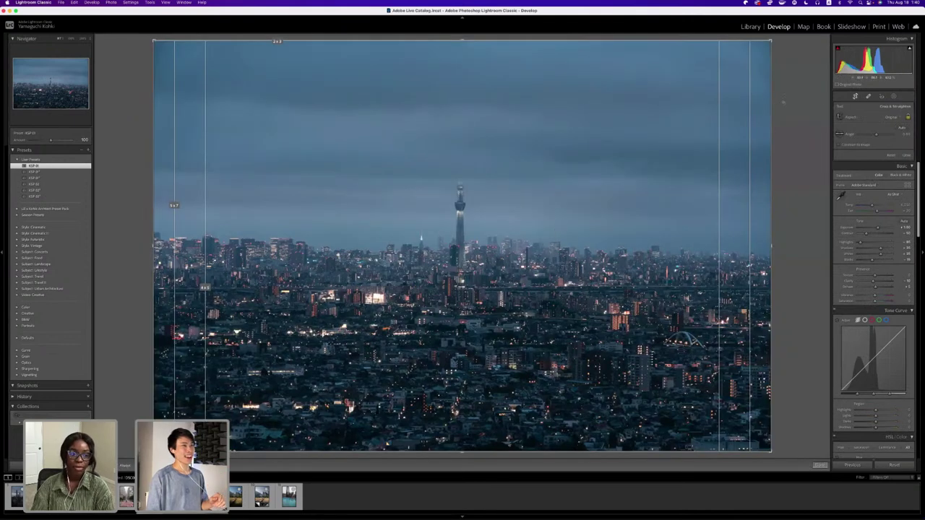
pyautogui.press('r')
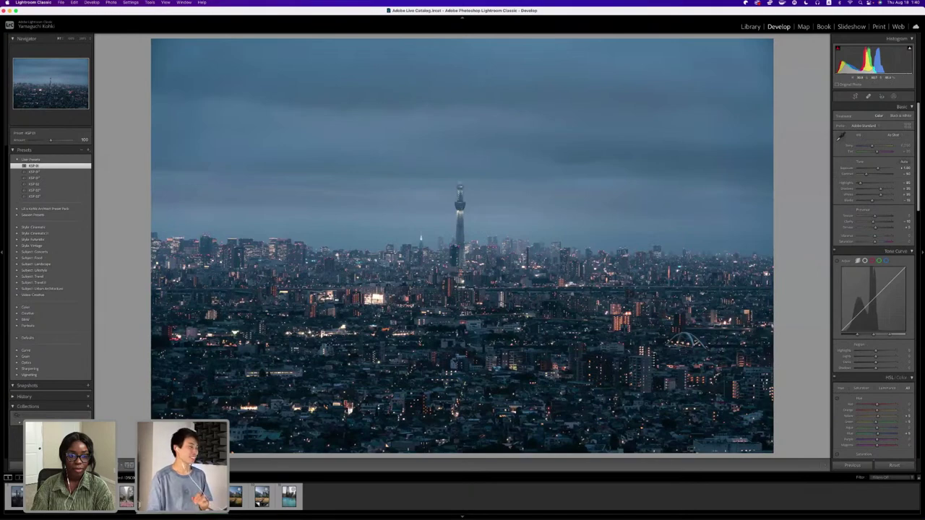
# Zoom in on the Skytree with Z, pan across the skyline, and bring up Crop Overlay.
pyautogui.press('z')
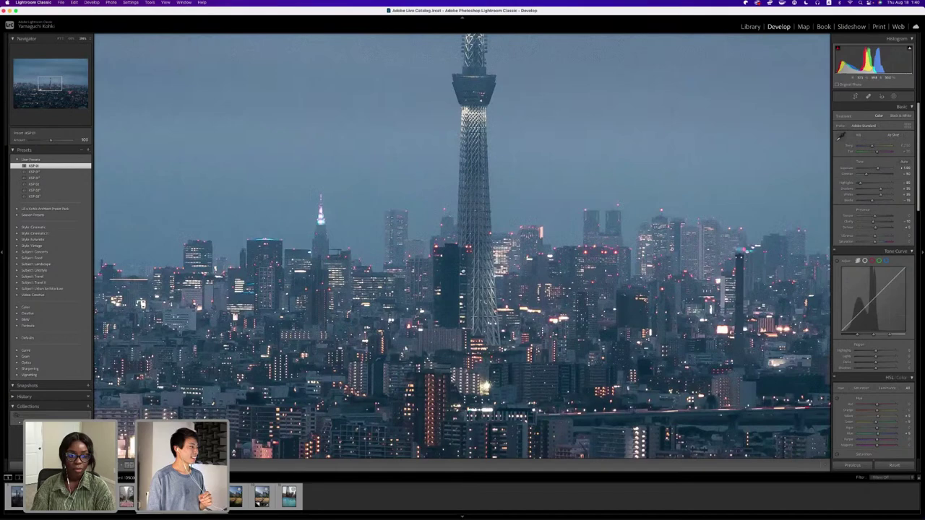
pyautogui.click(59, 80)
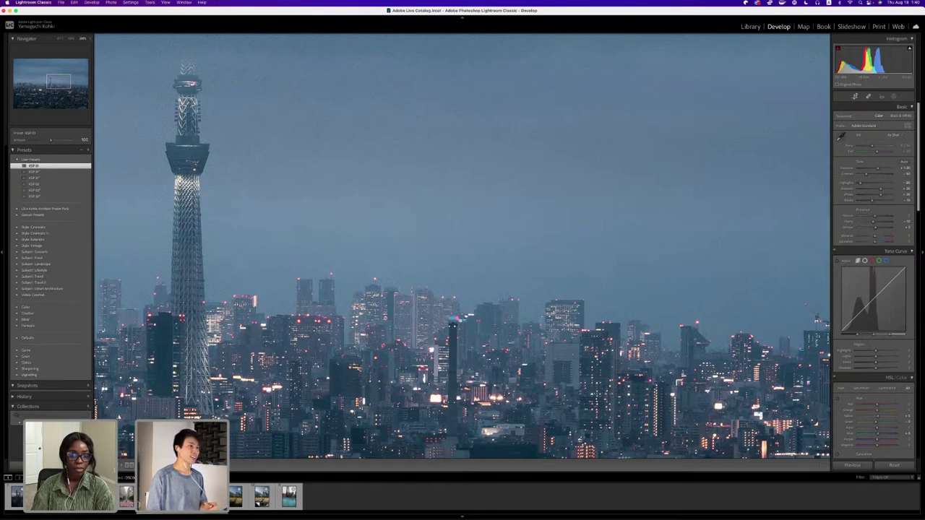
pyautogui.click(855, 96)
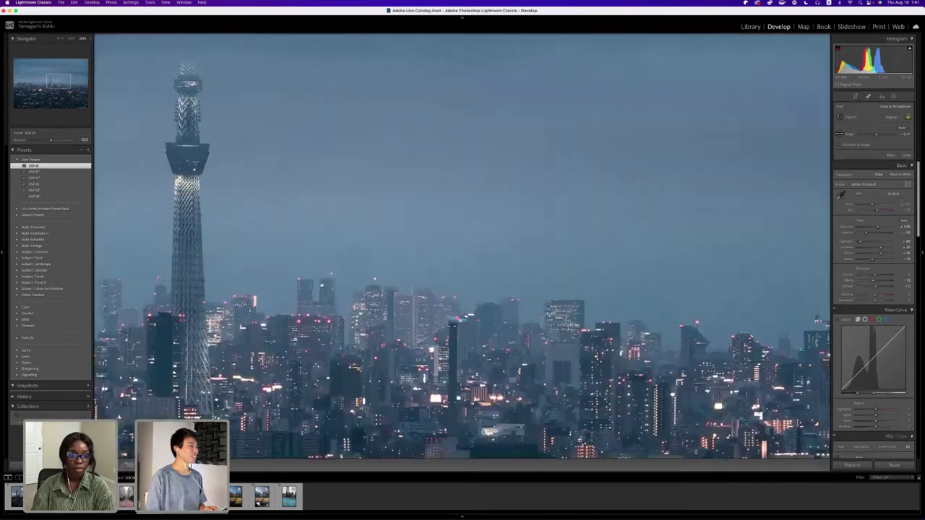
# Undo the accidental crop angle change so the whole photo stays uncropped.
pyautogui.click(820, 464)
pyautogui.click(521, 282)
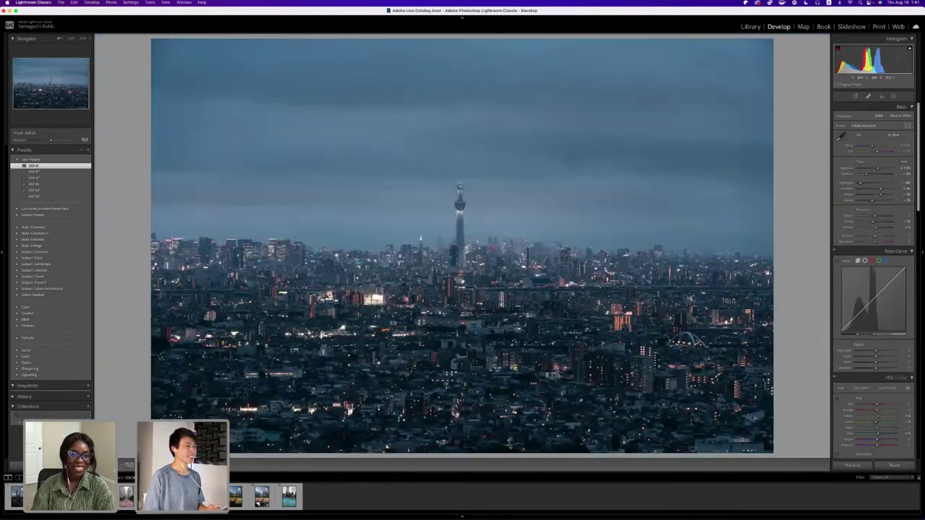
pyautogui.click(856, 96)
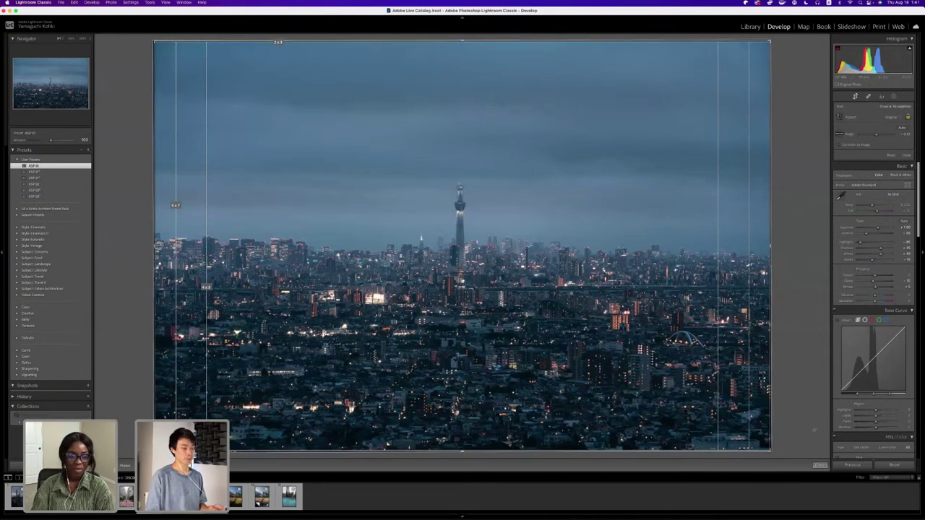
pyautogui.press('super+z')
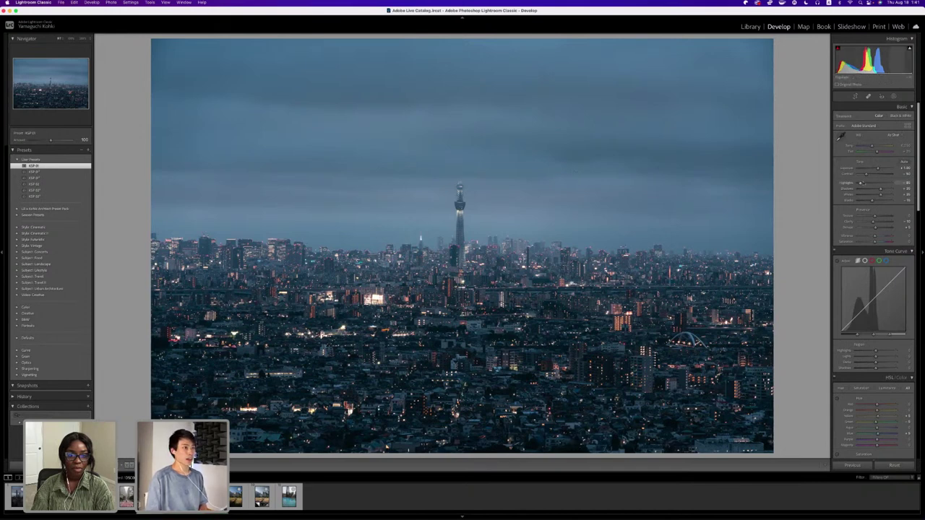
# Try a higher Highlights value, then pull Highlights back down to keep the sky dark.
pyautogui.moveTo(860, 183); pyautogui.dragTo(871, 184)
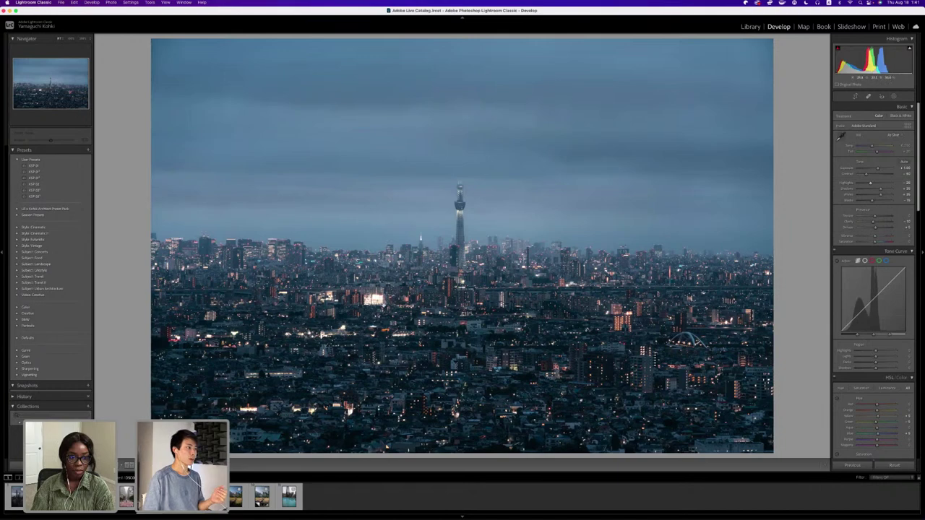
pyautogui.scroll(5, 387, 296)
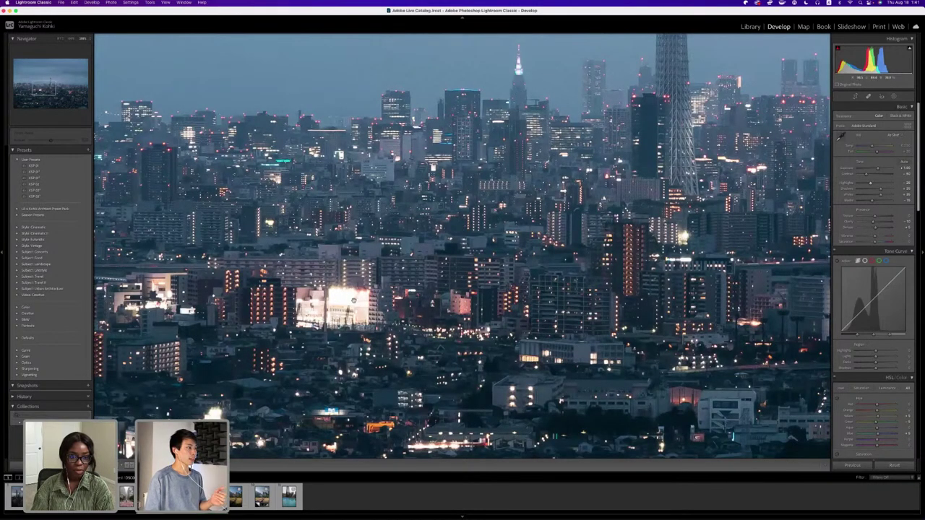
pyautogui.scroll(-5, 463, 245)
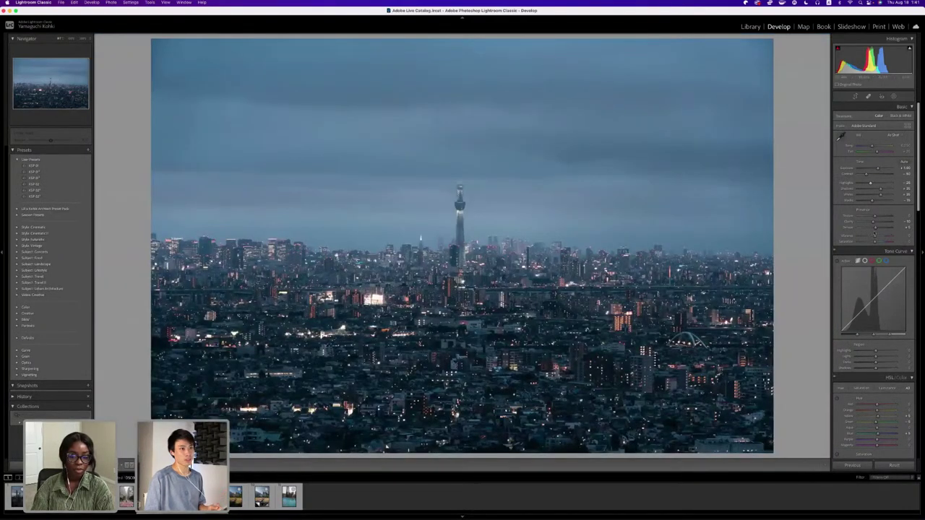
pyautogui.moveTo(872, 184); pyautogui.dragTo(880, 196)
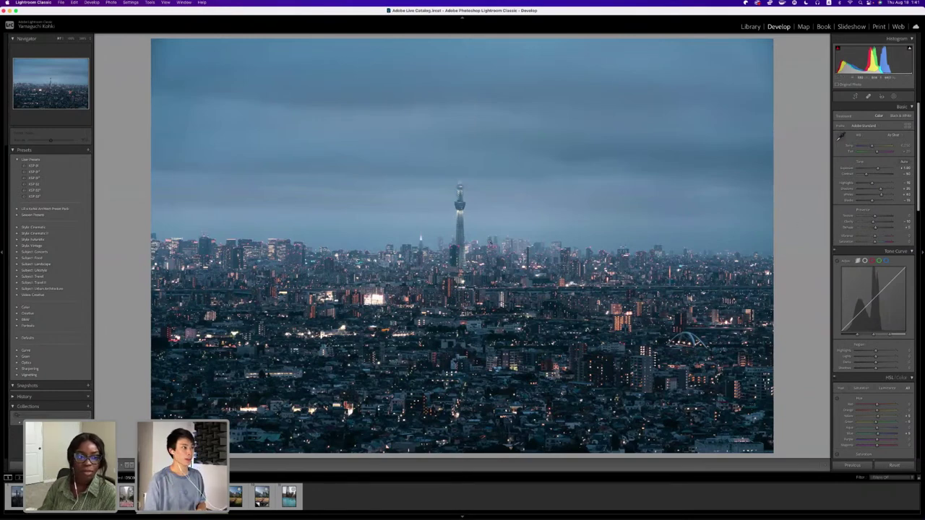
pyautogui.click(417, 190)
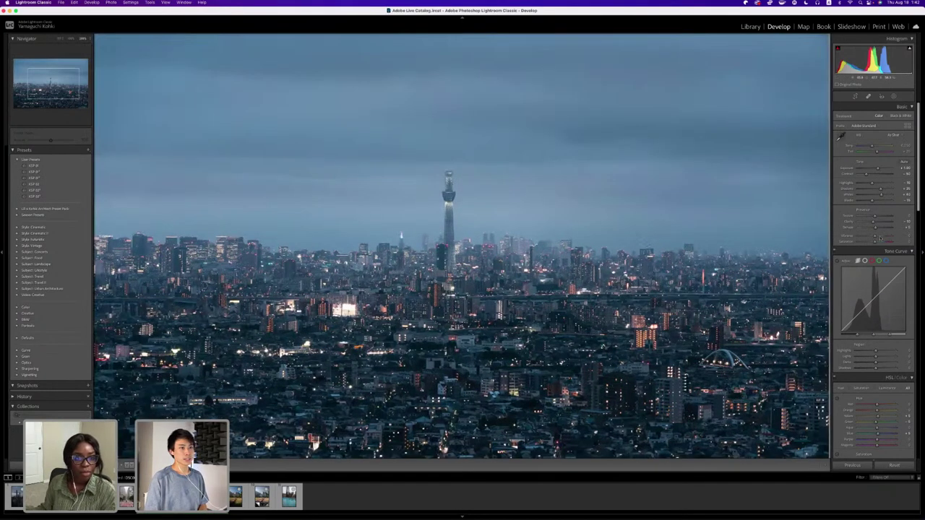
pyautogui.press('super+equal')
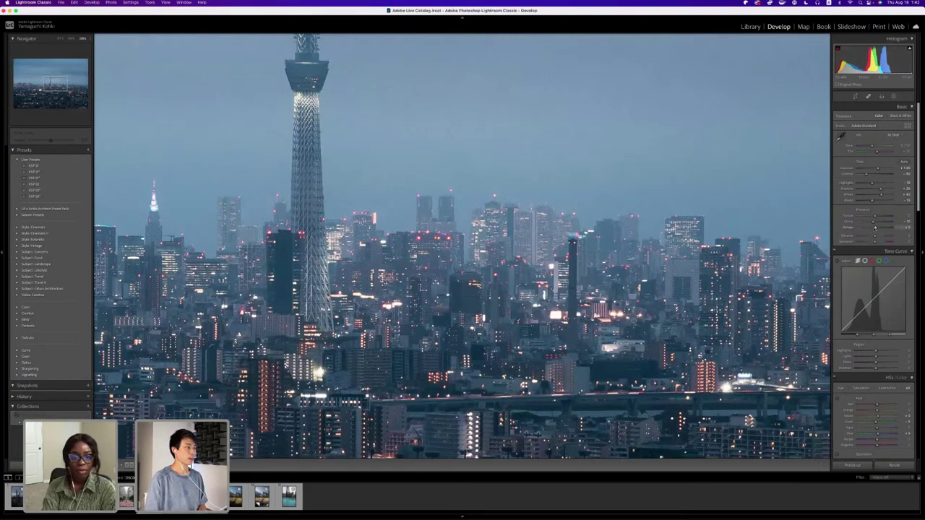
pyautogui.click(476, 228)
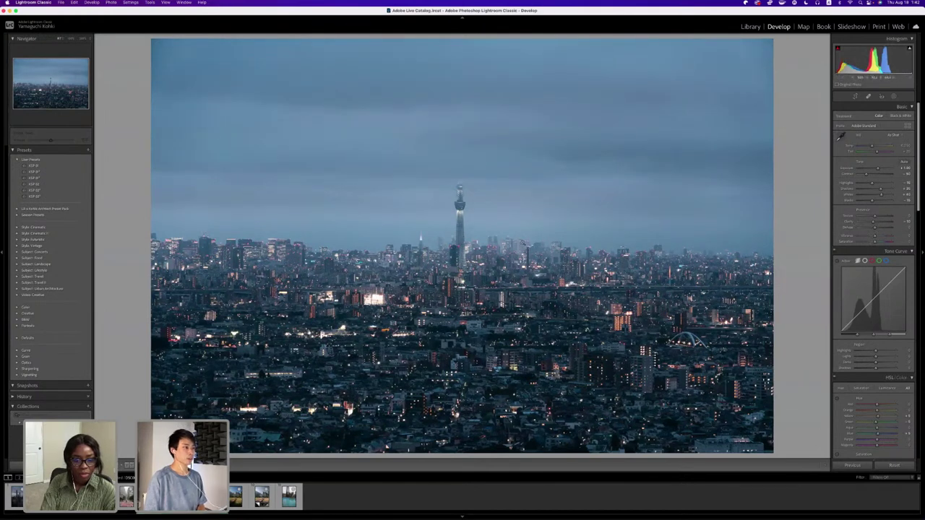
# Reset Dehaze to zero after testing it, and warm the white balance Temp slightly.
pyautogui.moveTo(875, 227); pyautogui.dragTo(880, 228)
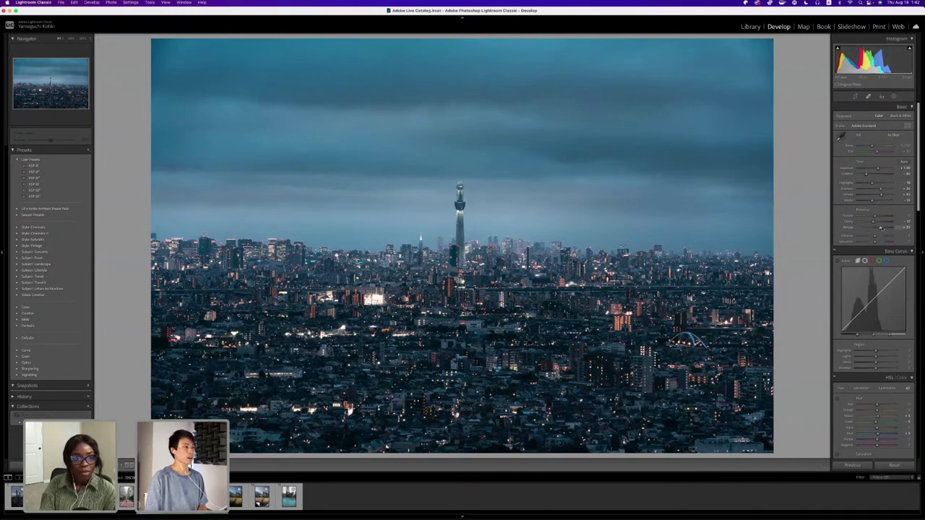
pyautogui.doubleClick(880, 228)
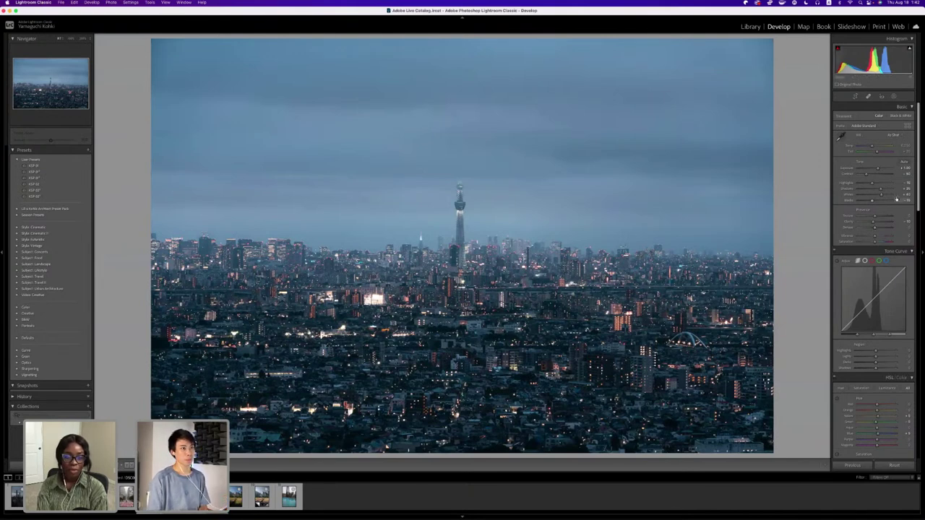
pyautogui.moveTo(872, 146); pyautogui.dragTo(876, 148)
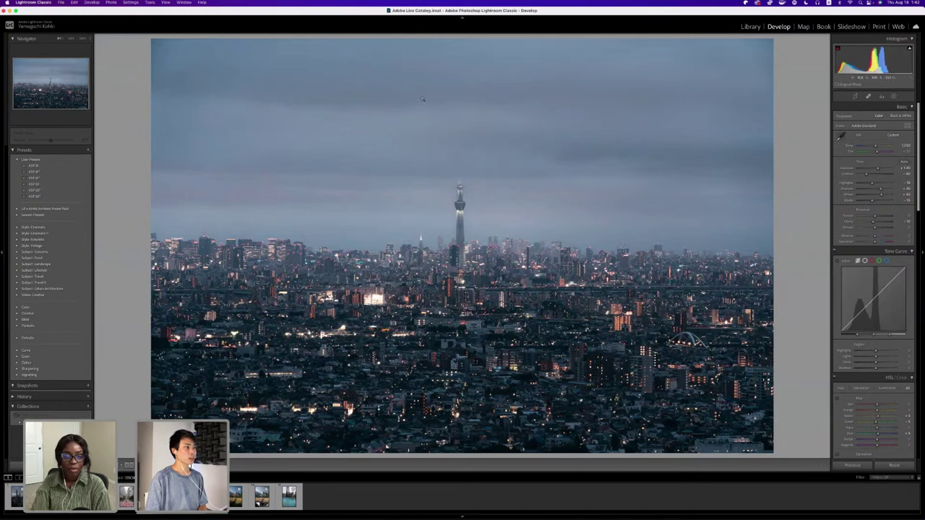
# Nudge Exposure down slightly to darken the cityscape, then review the HSL and Color Grading panels.
pyautogui.moveTo(883, 167); pyautogui.dragTo(879, 169)
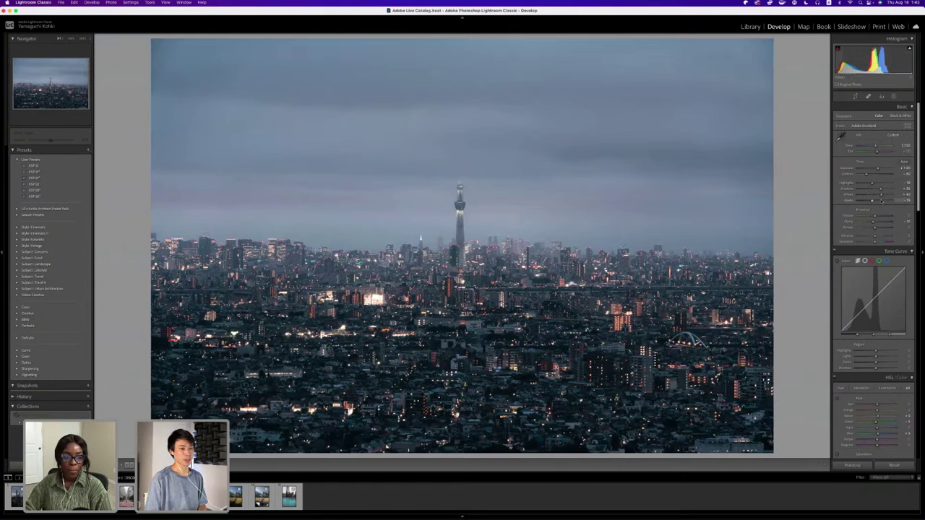
pyautogui.scroll(-10, 881, 202)
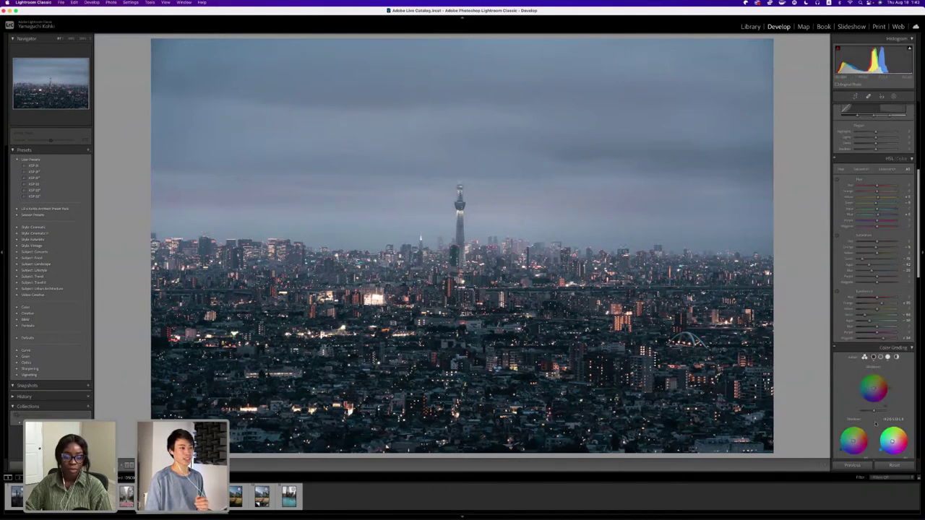
pyautogui.scroll(10, 873, 269)
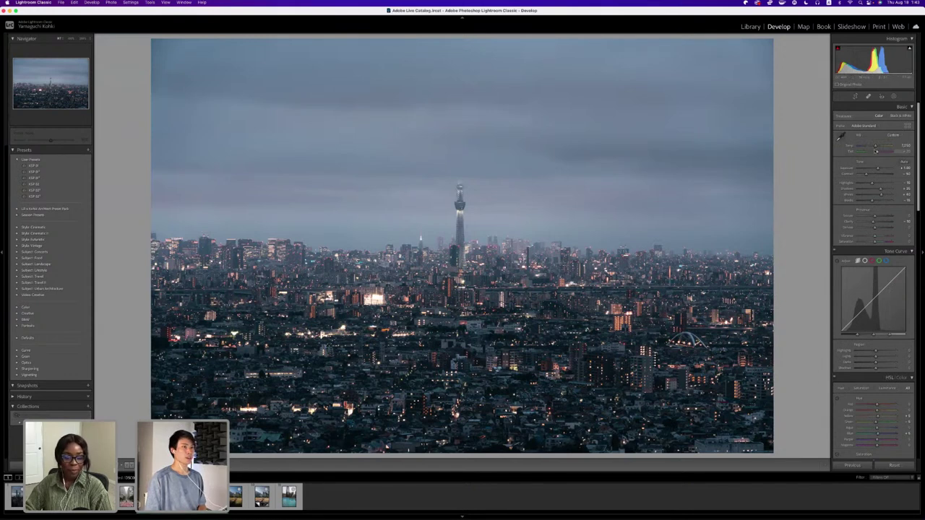
# Shift the Basic panel Tint slightly toward green for a cooler teal look.
pyautogui.moveTo(875, 151); pyautogui.dragTo(875, 151)
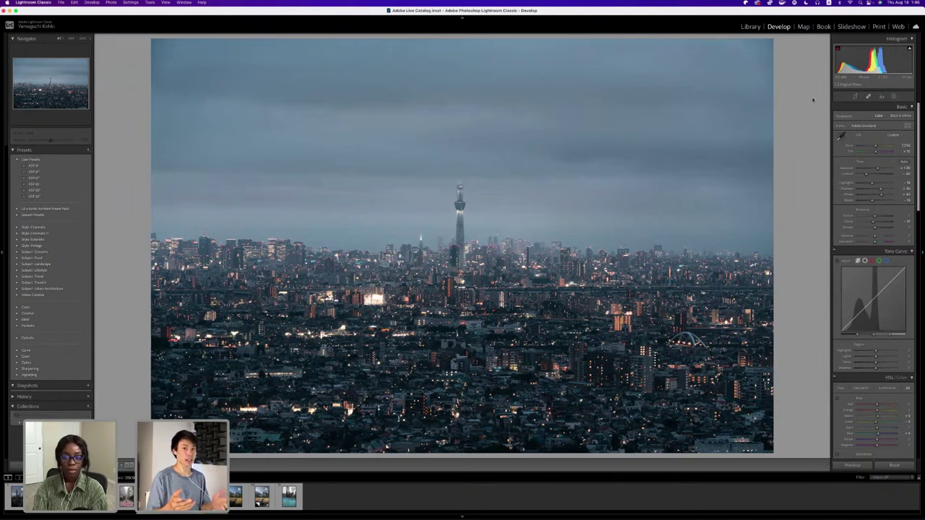
pyautogui.press('z')
pyautogui.press('z')
pyautogui.press('super+minus')
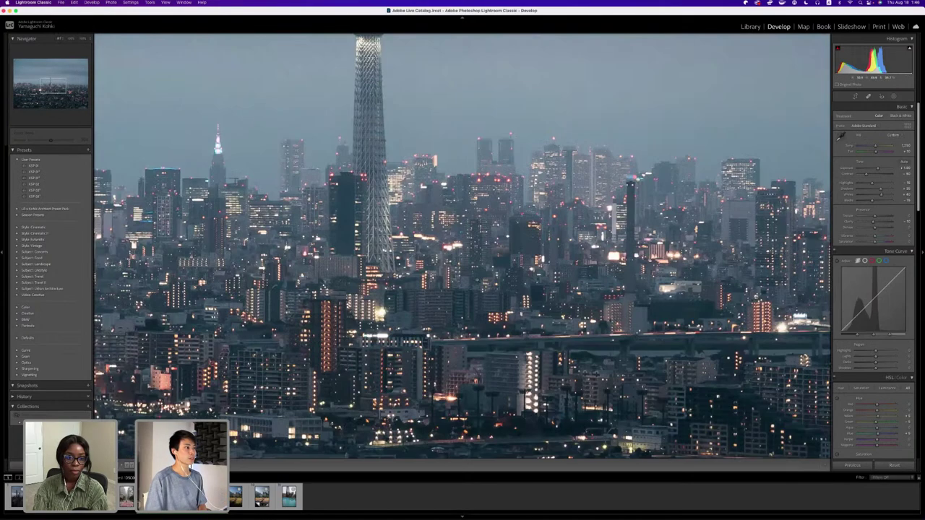
pyautogui.press('super+minus')
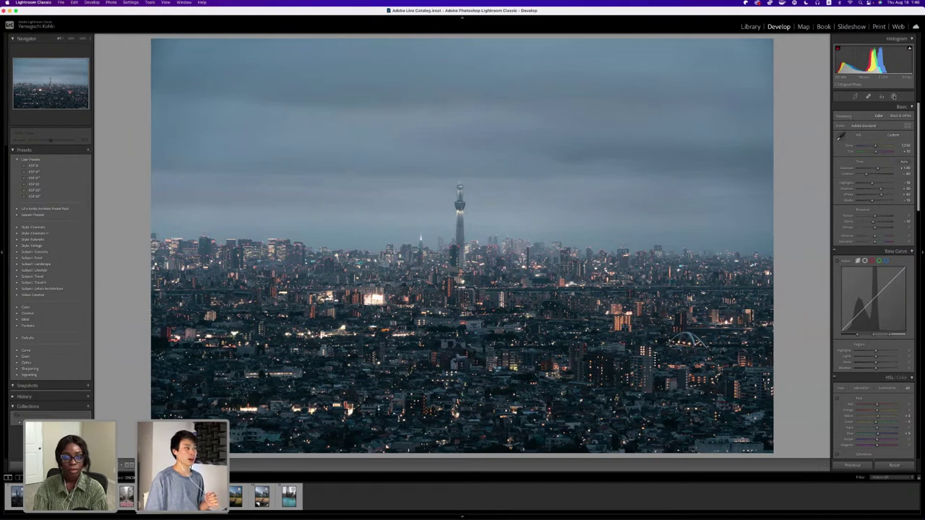
# Add a new Linear Gradient mask from the Masking panel's mask types.
pyautogui.click(894, 96)
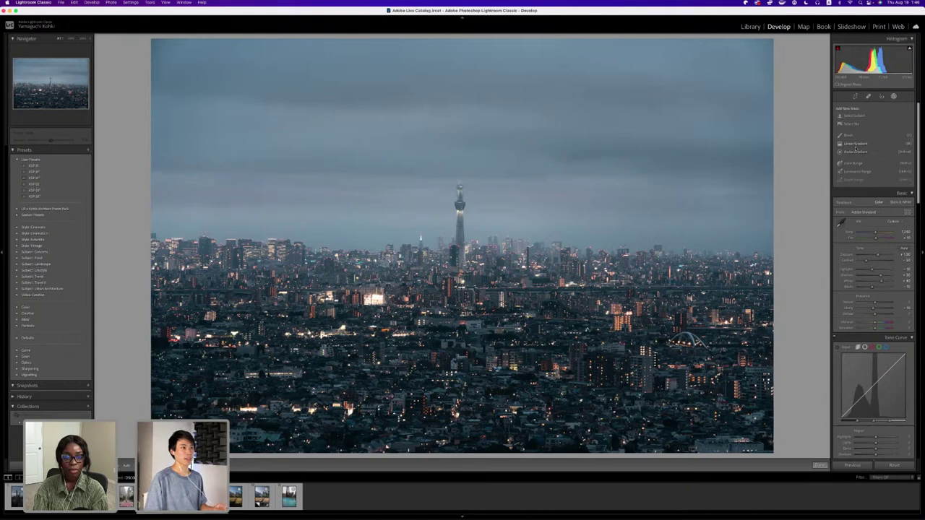
pyautogui.click(856, 144)
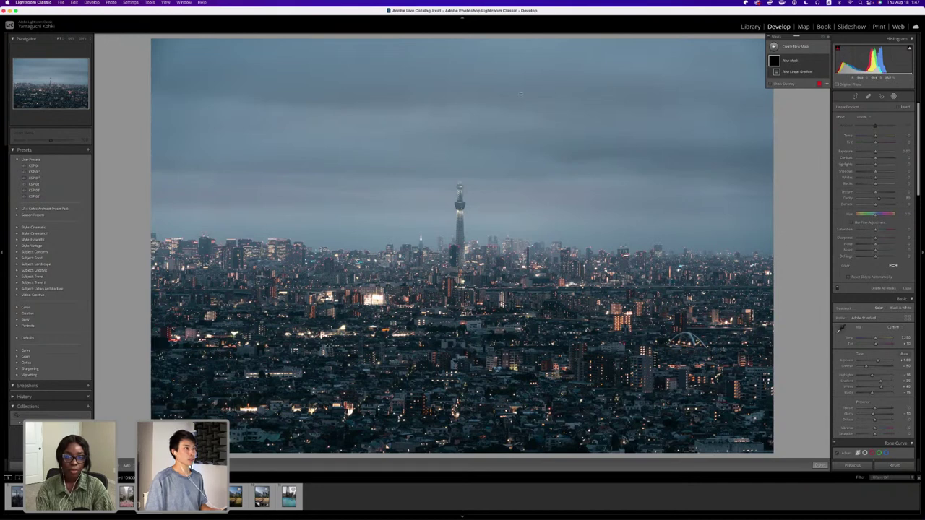
# Draw the gradient from the photo's top downward, lower its exposure and blacks, and open Subtract options.
pyautogui.moveTo(495, 39); pyautogui.dragTo(488, 438)
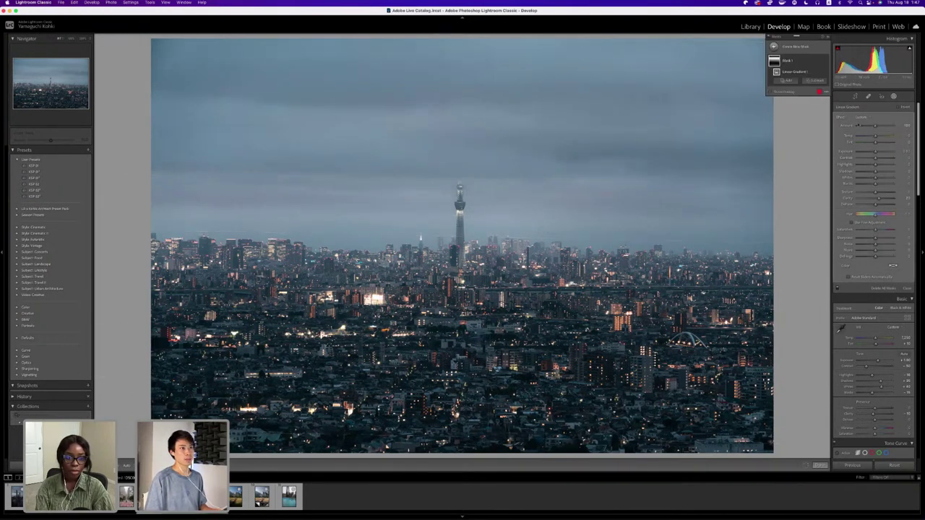
pyautogui.moveTo(875, 151); pyautogui.dragTo(872, 151)
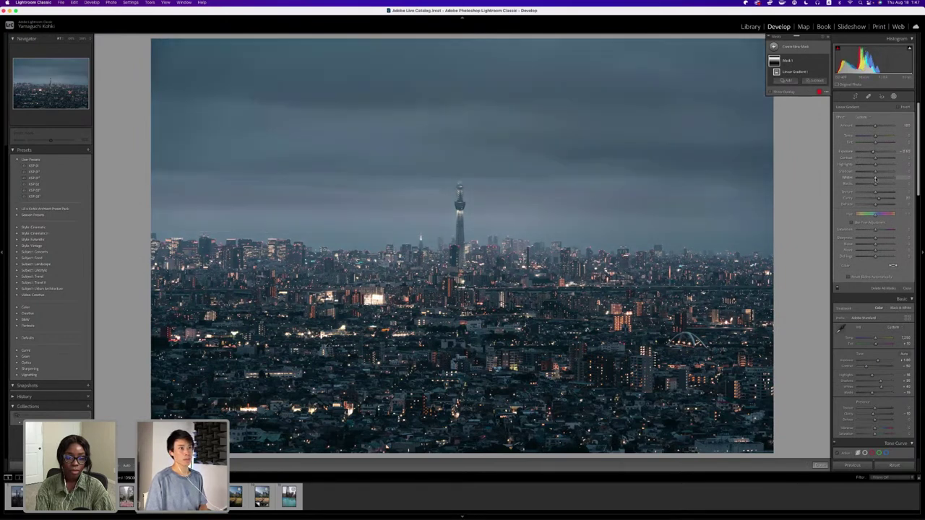
pyautogui.moveTo(875, 185); pyautogui.dragTo(867, 171)
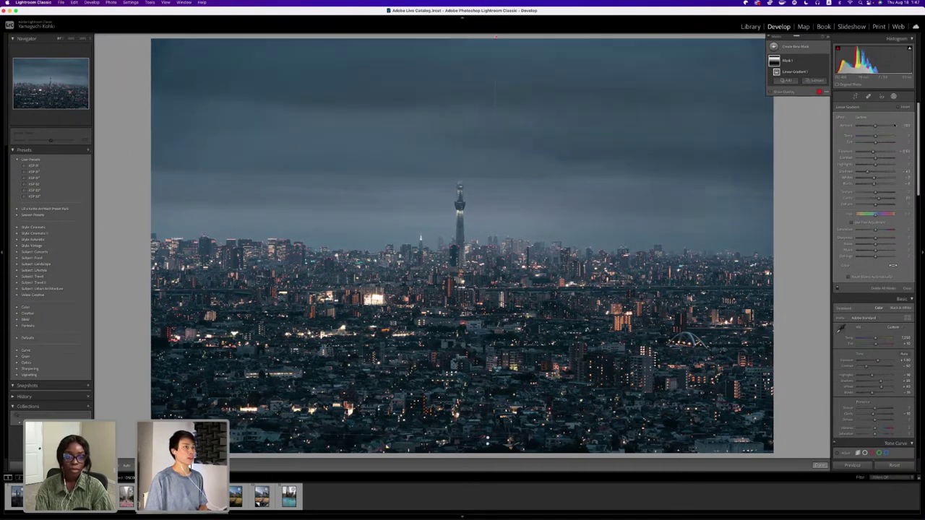
pyautogui.moveTo(749, 98)
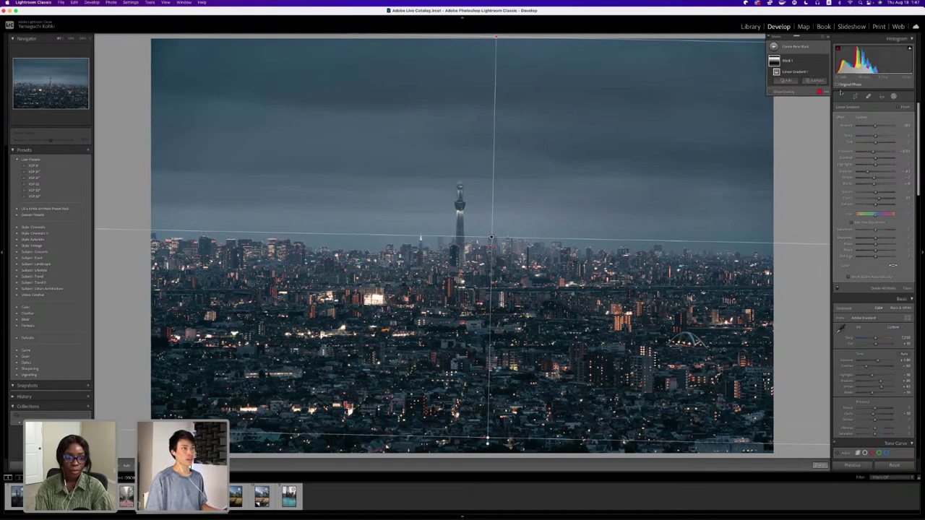
pyautogui.click(817, 80)
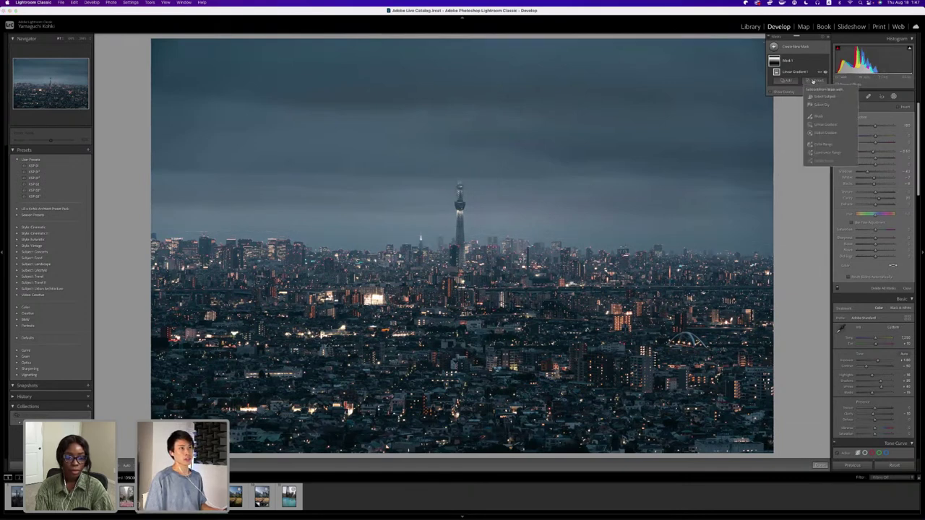
# Brush-subtract the gradient from the Skytree and the horizon on both sides, then exit masking.
pyautogui.click(818, 116)
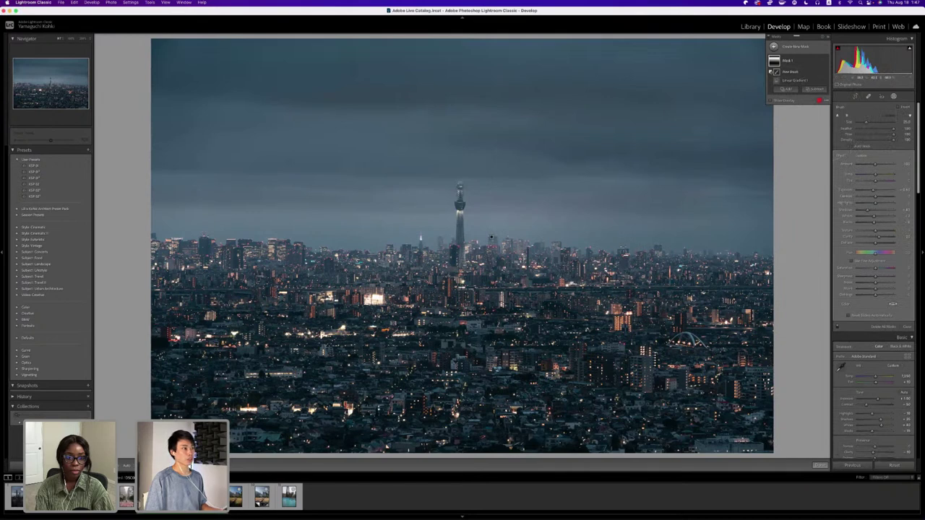
pyautogui.moveTo(491, 237)
pyautogui.mouseDown()
pyautogui.moveTo(463, 216)
pyautogui.moveTo(434, 217)
pyautogui.mouseUp()
pyautogui.moveTo(435, 286)
pyautogui.mouseDown()
pyautogui.moveTo(636, 231)
pyautogui.moveTo(722, 231)
pyautogui.mouseUp()
pyautogui.moveTo(490, 237); pyautogui.dragTo(202, 231)
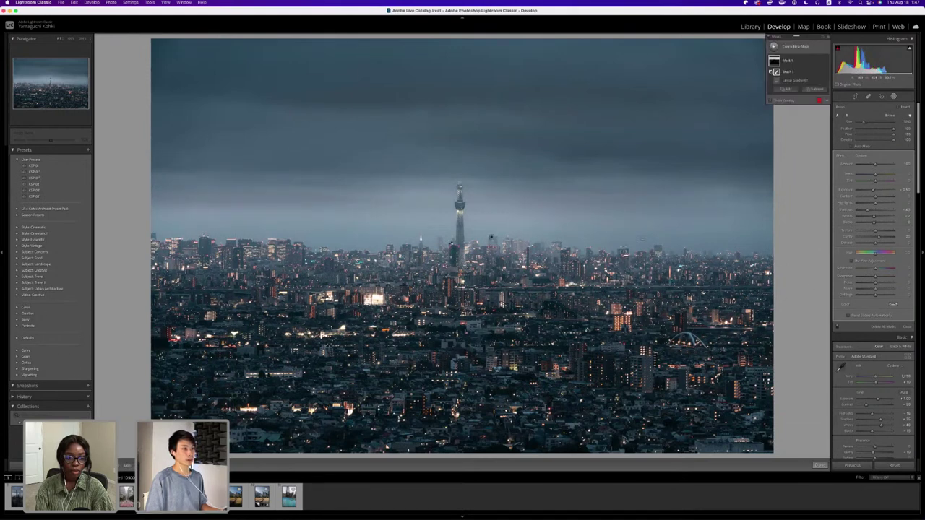
pyautogui.click(491, 237)
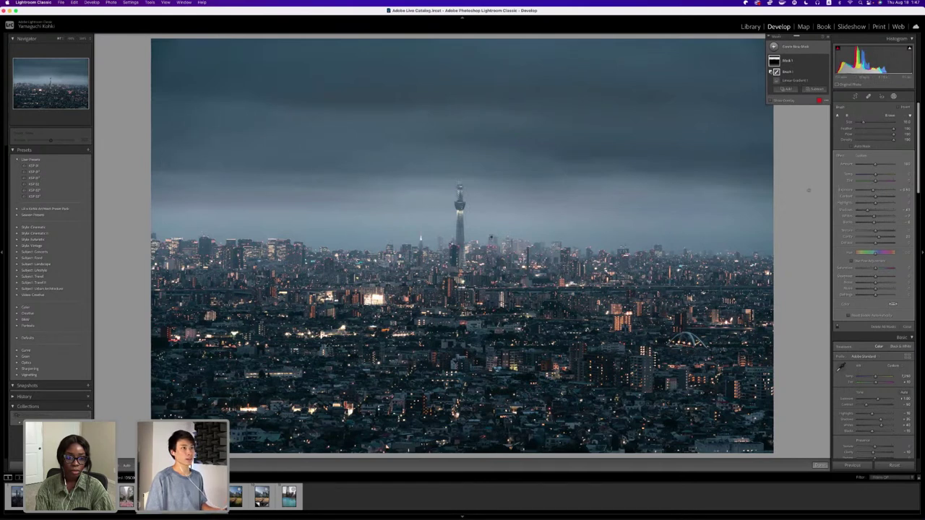
pyautogui.press('k')
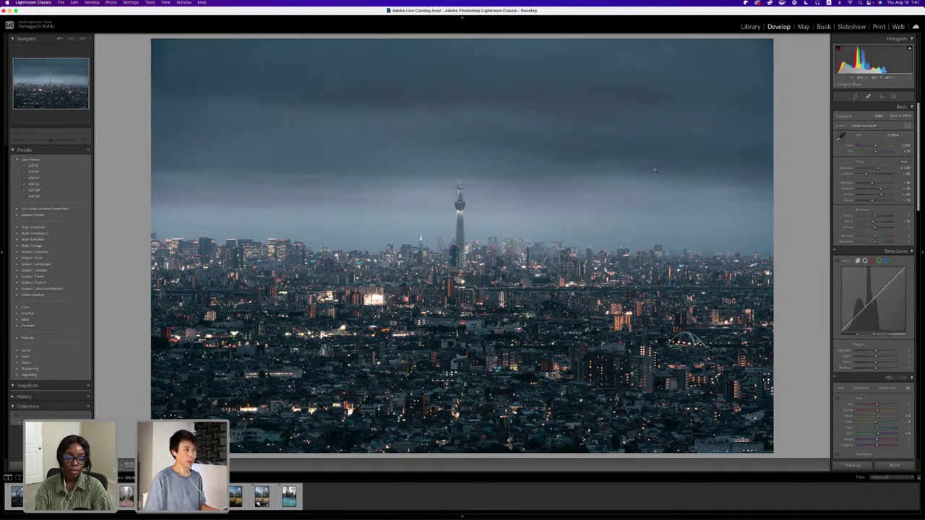
# Add a second linear gradient down from the top of the sky with lowered exposure.
pyautogui.click(893, 96)
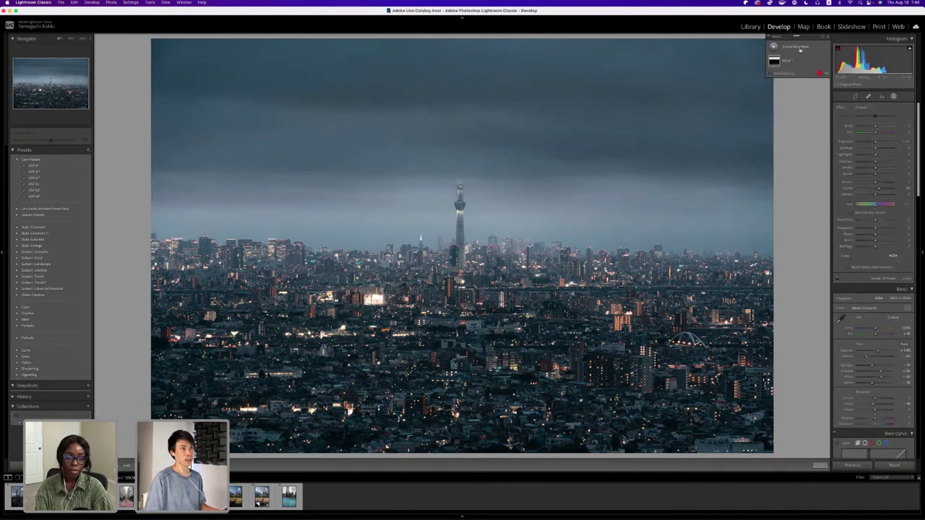
pyautogui.click(774, 47)
pyautogui.click(778, 94)
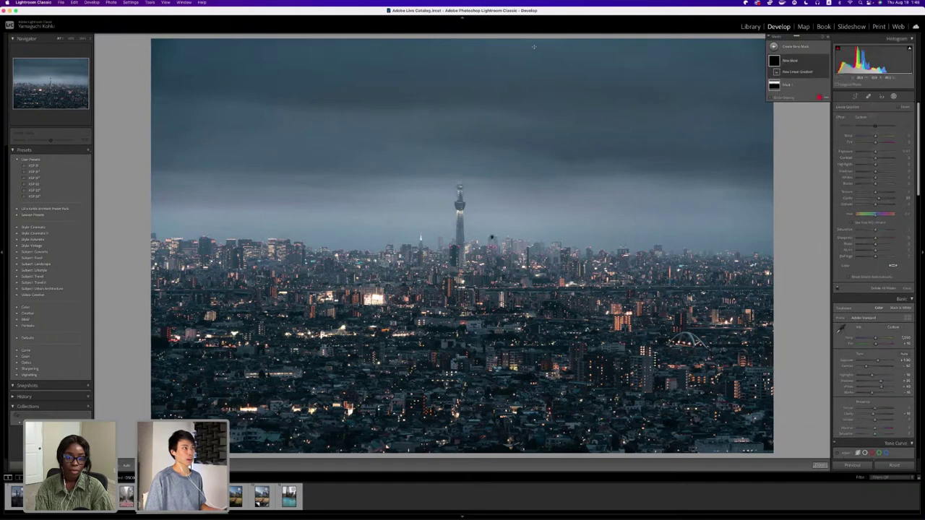
pyautogui.moveTo(535, 36); pyautogui.dragTo(530, 191)
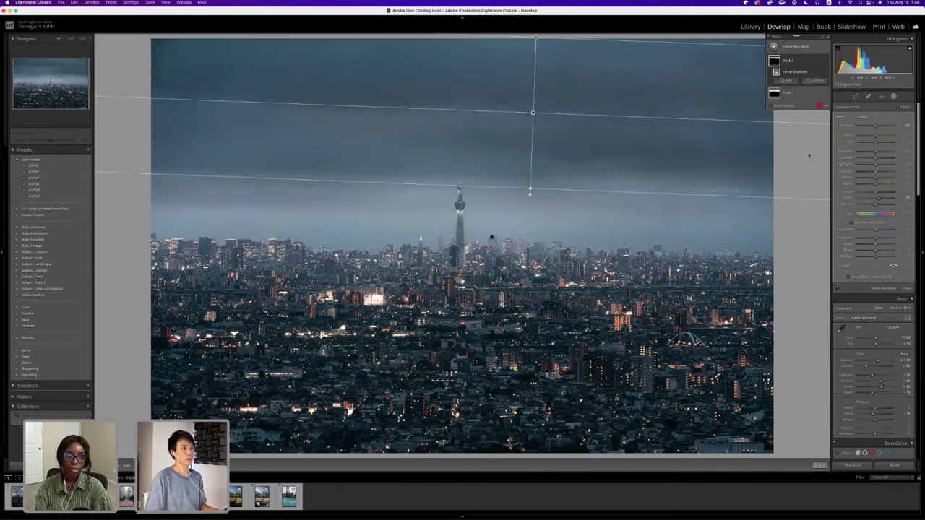
pyautogui.moveTo(876, 152); pyautogui.dragTo(872, 184)
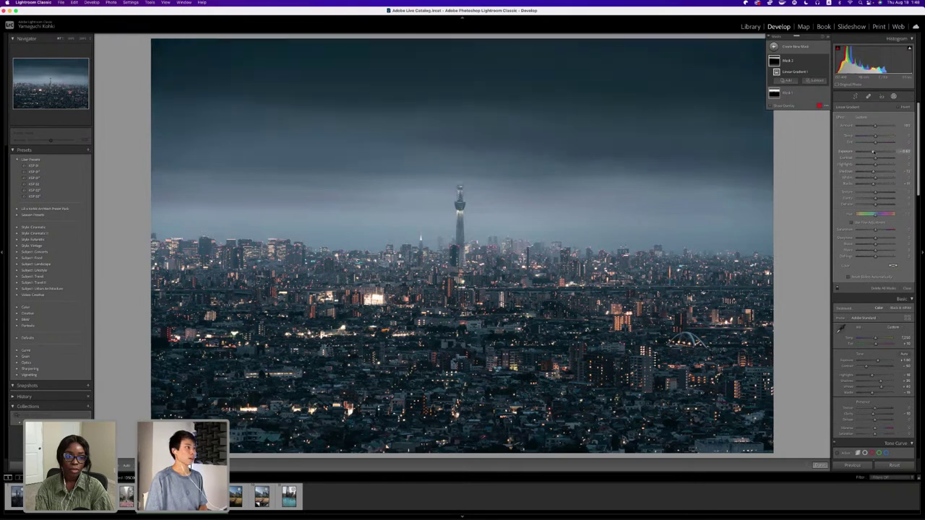
pyautogui.moveTo(433, 131)
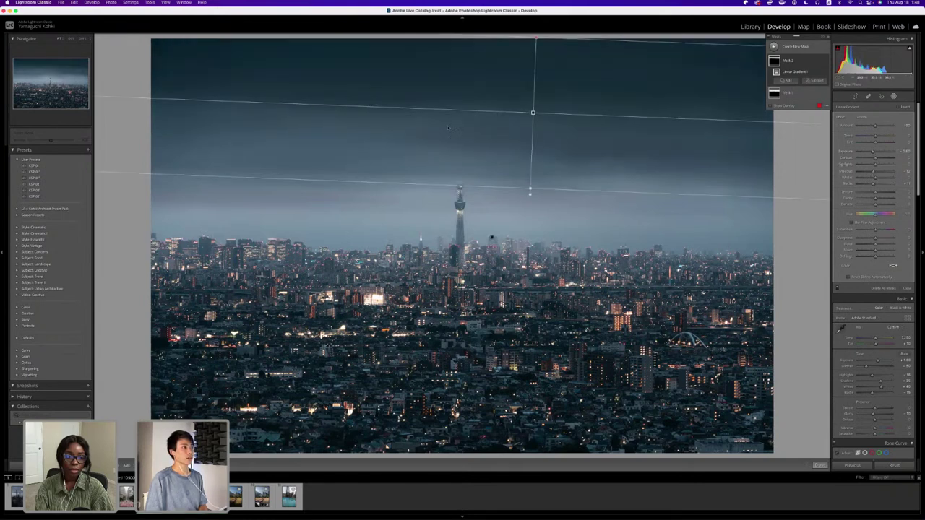
pyautogui.click(820, 466)
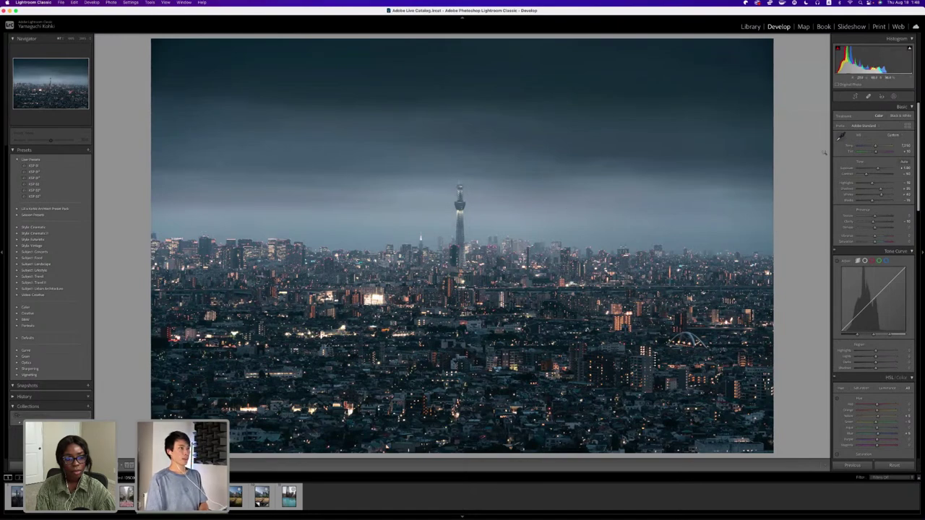
# Compare Before/After with backslash, then reopen Masking's list of new mask types.
pyautogui.press('\\')
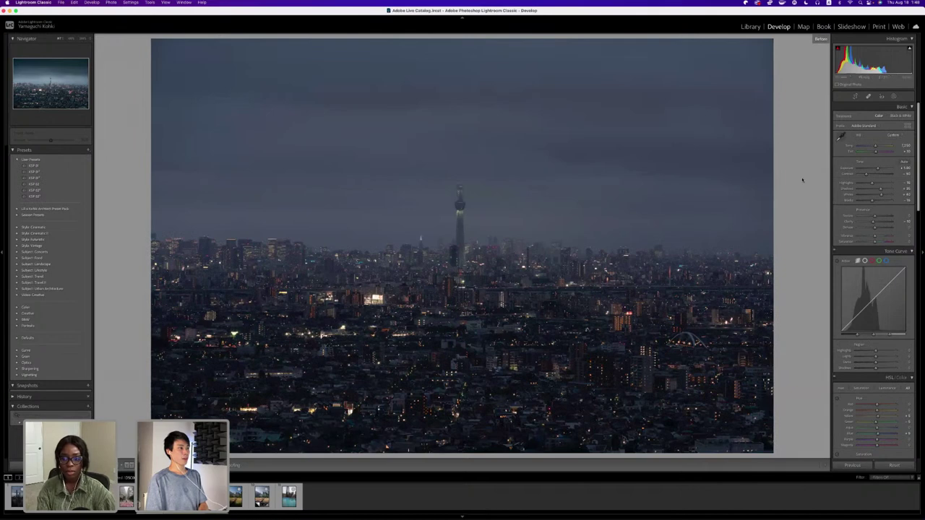
pyautogui.press('\\')
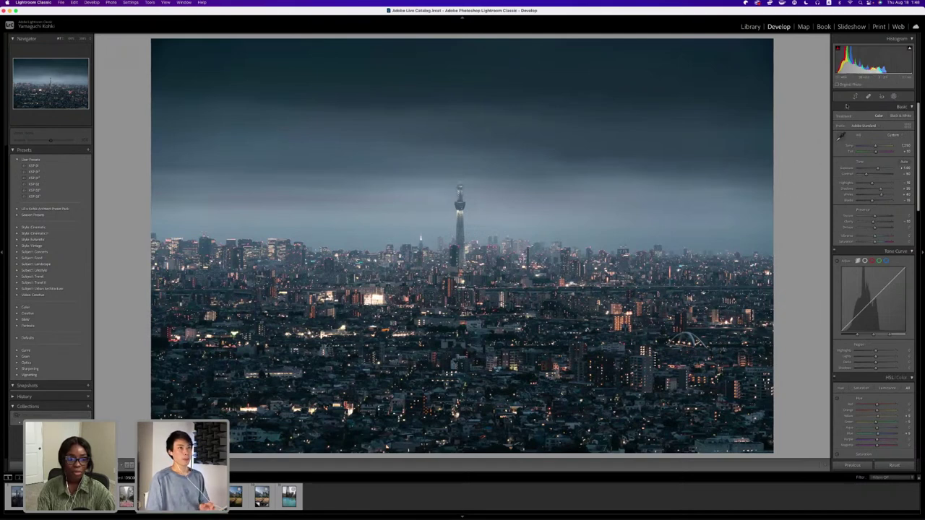
pyautogui.click(893, 96)
pyautogui.click(820, 61)
# Drag a third linear gradient upward across the sky and tweak its exposure.
pyautogui.click(810, 86)
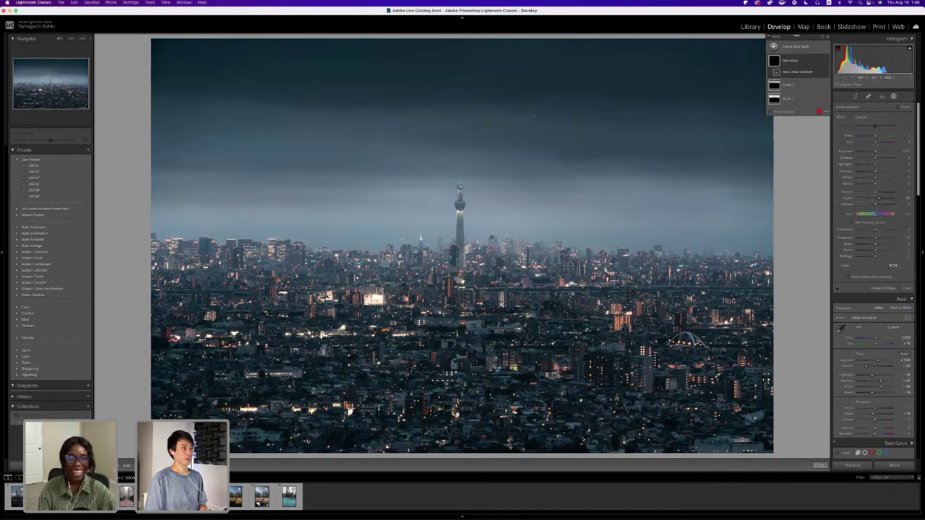
pyautogui.moveTo(175, 414); pyautogui.dragTo(185, 107)
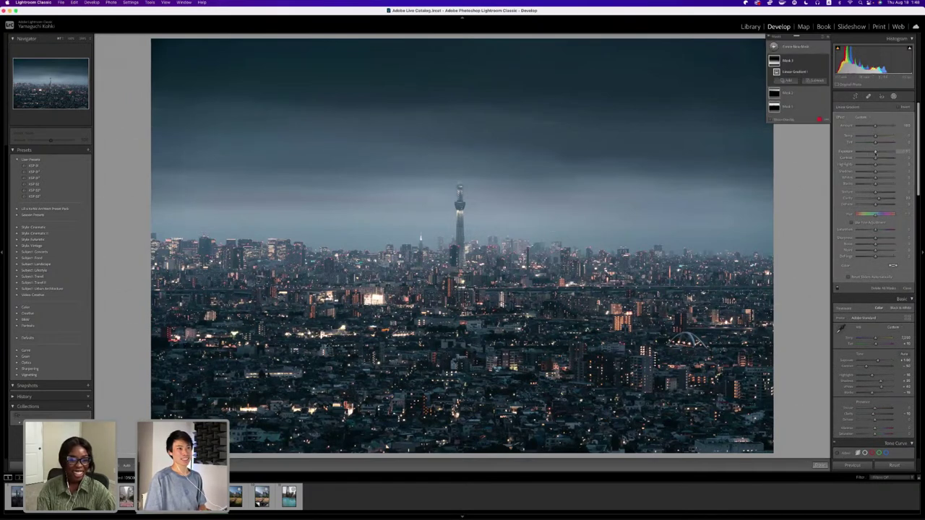
pyautogui.moveTo(875, 152); pyautogui.dragTo(874, 153)
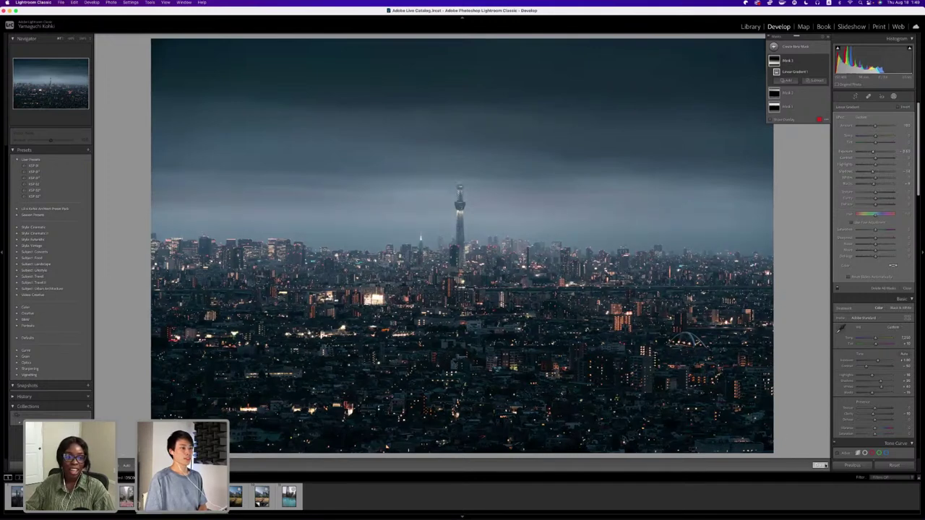
# Subtract the third gradient from the tower and horizon with a size-25 brush, then finish editing.
pyautogui.click(815, 80)
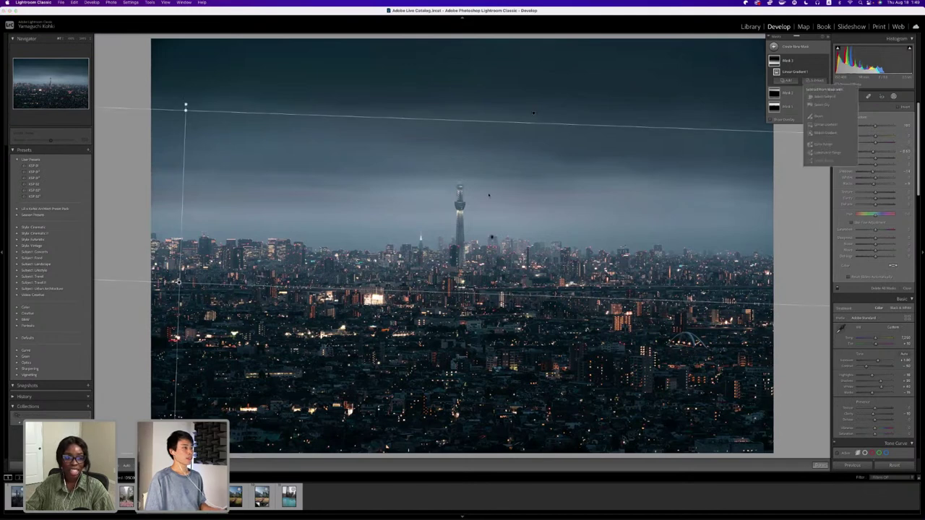
pyautogui.click(818, 116)
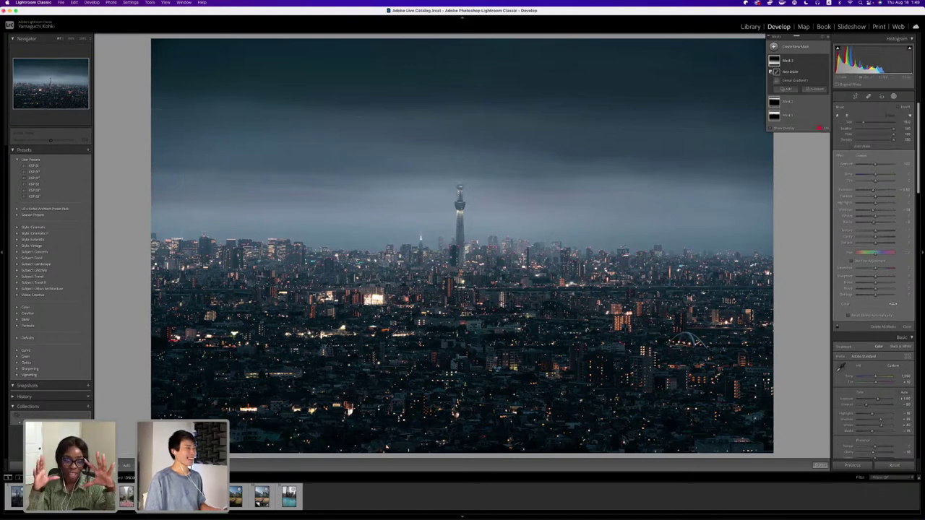
pyautogui.hotkey('shift', 'w')
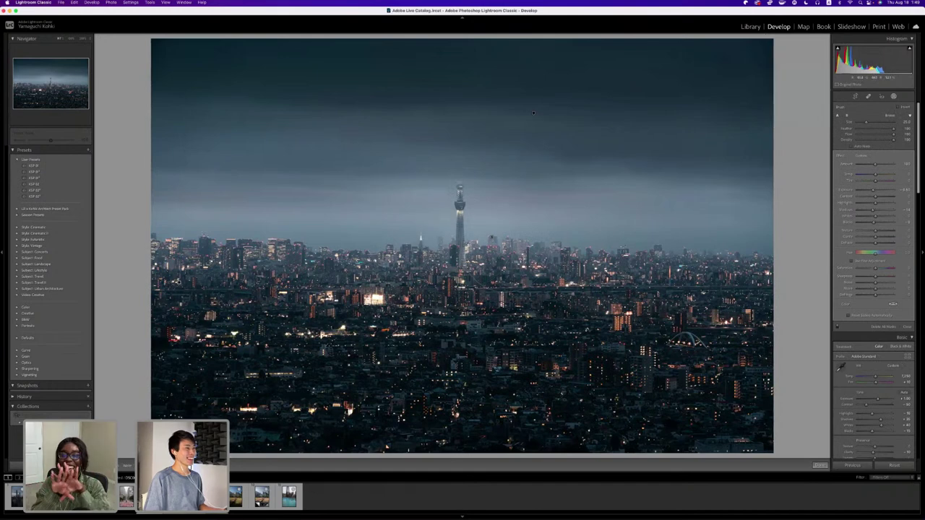
pyautogui.hotkey('shift', 'w')
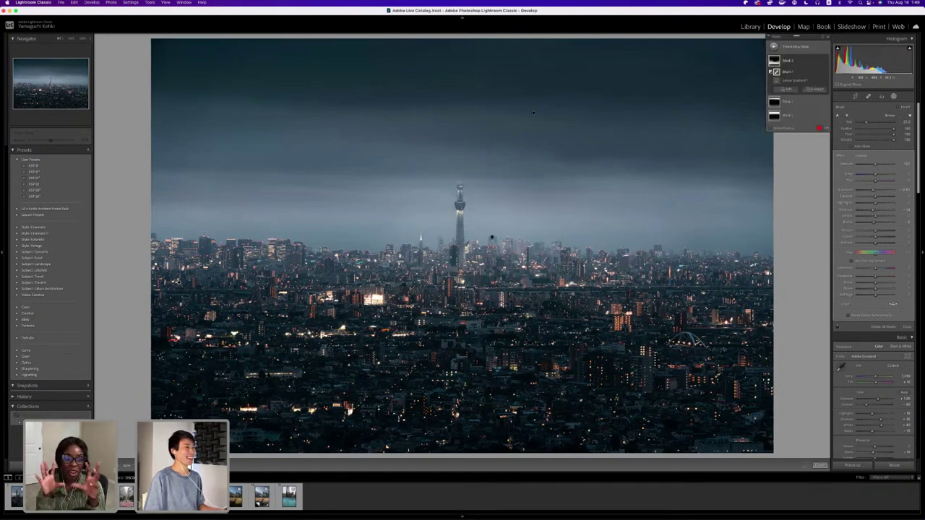
pyautogui.hotkey('shift', 'w')
pyautogui.hotkey('shift', 'w')
pyautogui.hotkey('shift', 'w')
pyautogui.hotkey('shift', 'w')
pyautogui.hotkey('shift', 'w')
pyautogui.hotkey('shift', 'w')
pyautogui.hotkey('shift', 'w')
pyautogui.hotkey('shift', 'w')
pyautogui.hotkey('shift', 'w')
pyautogui.hotkey('shift', 'w')
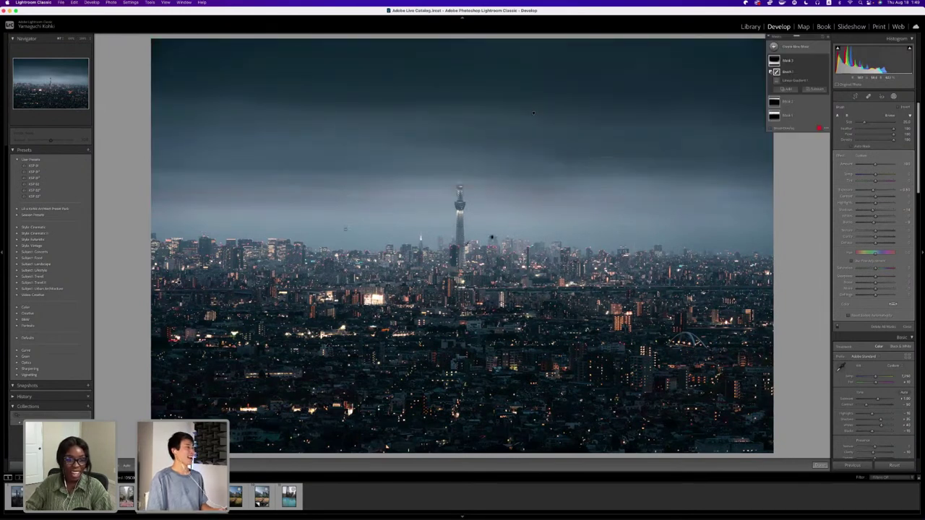
pyautogui.hotkey('shift', 'w')
pyautogui.hotkey('shift', 'w')
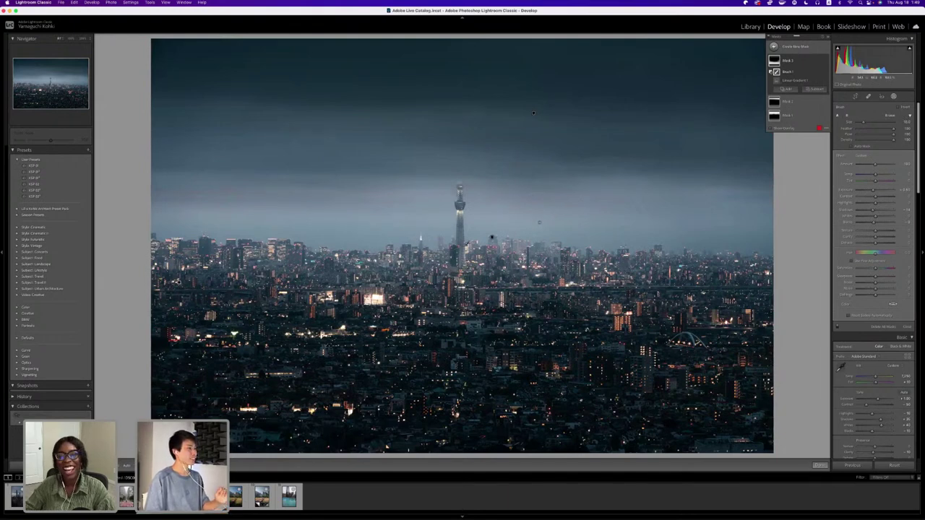
pyautogui.click(819, 465)
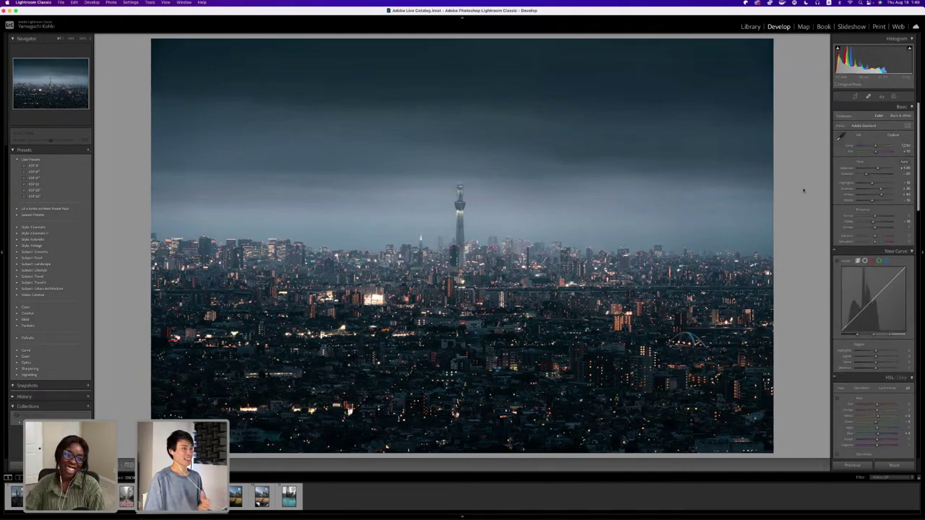
pyautogui.click(893, 96)
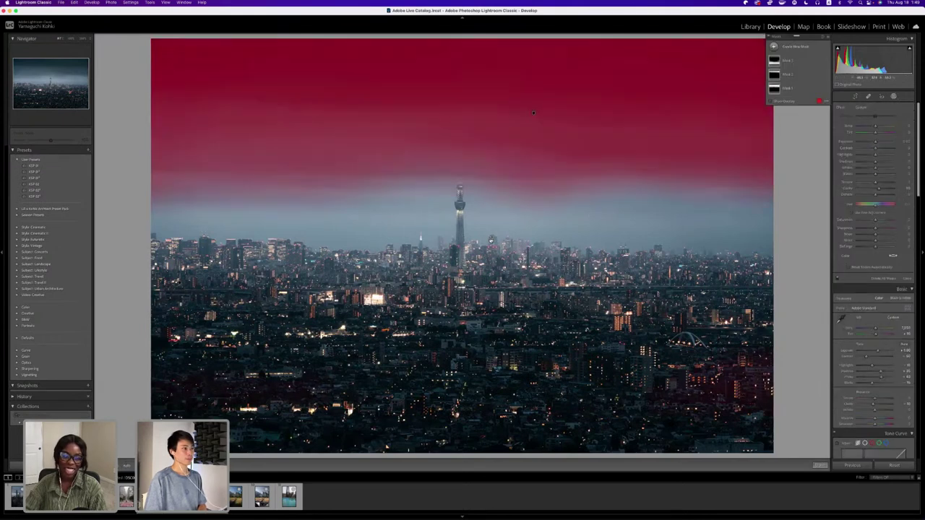
pyautogui.click(787, 87)
pyautogui.click(807, 62)
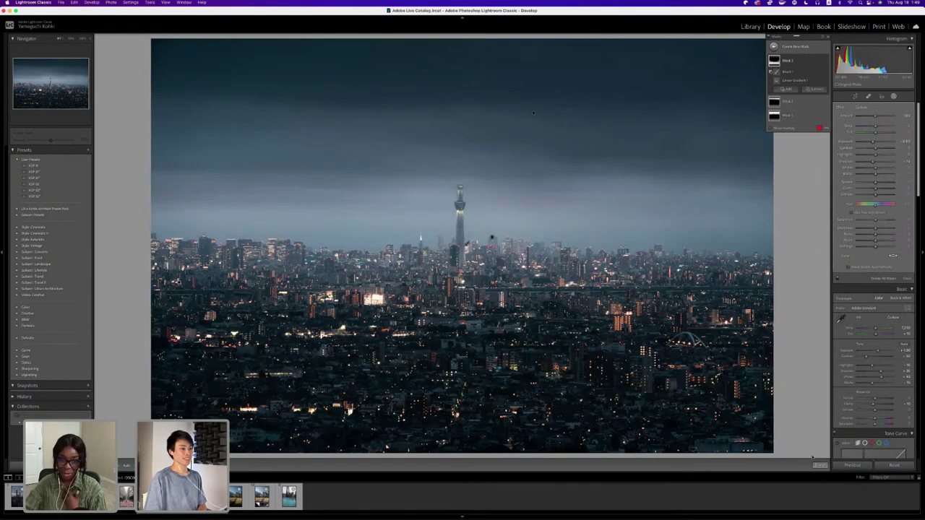
pyautogui.hotkey('shift', 'w')
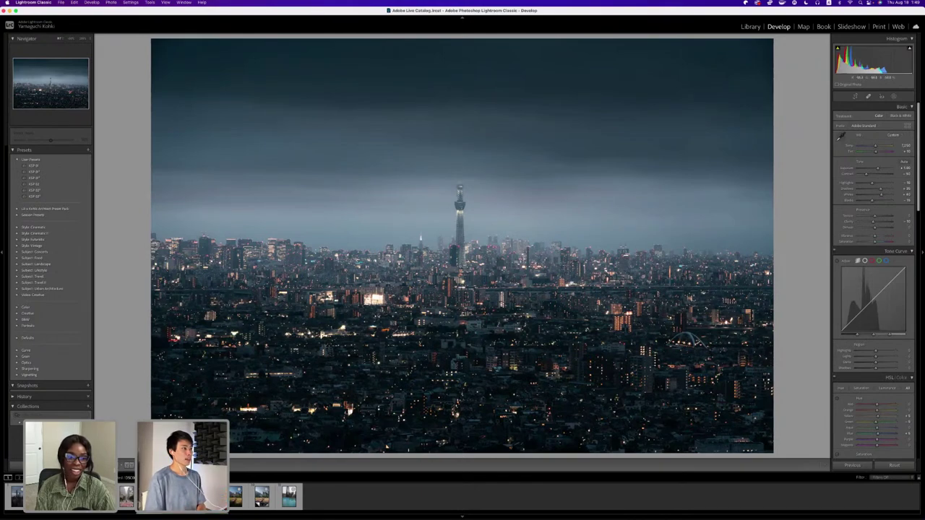
pyautogui.click(464, 266)
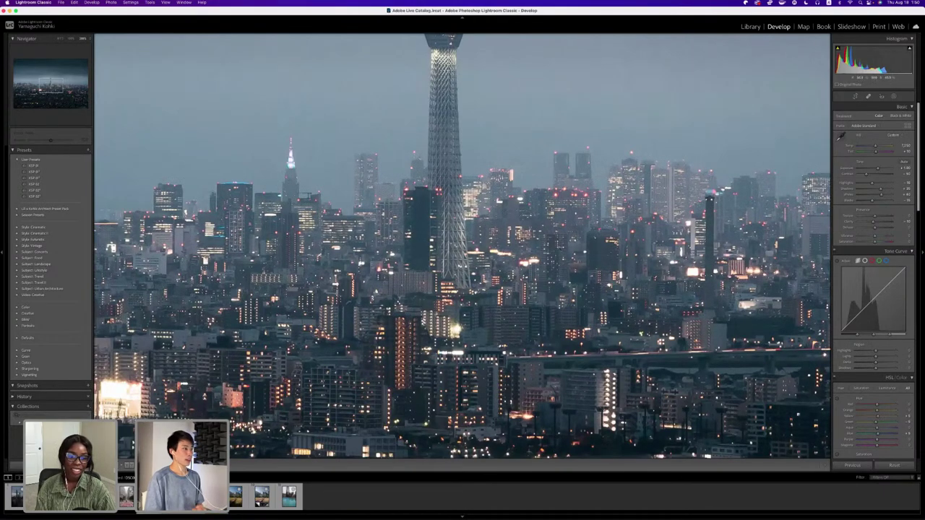
pyautogui.click(433, 246)
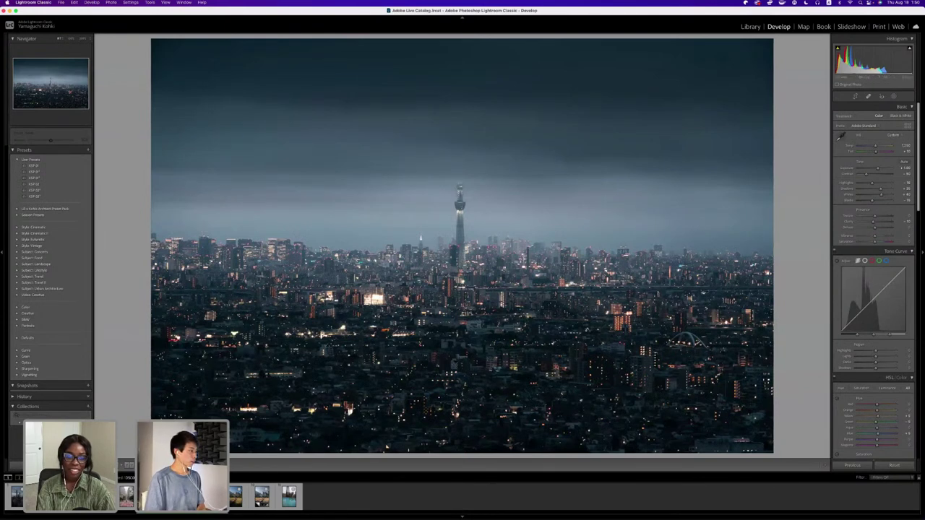
pyautogui.press('y')
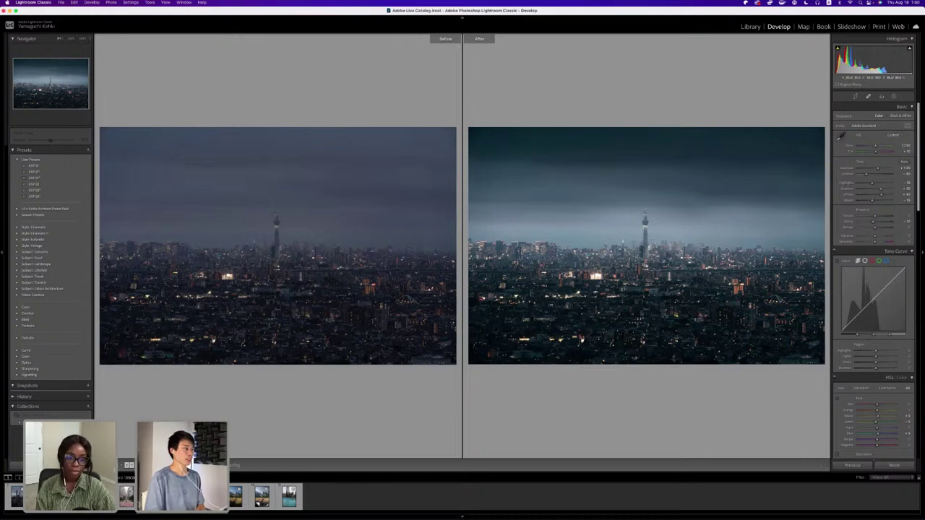
pyautogui.press('y')
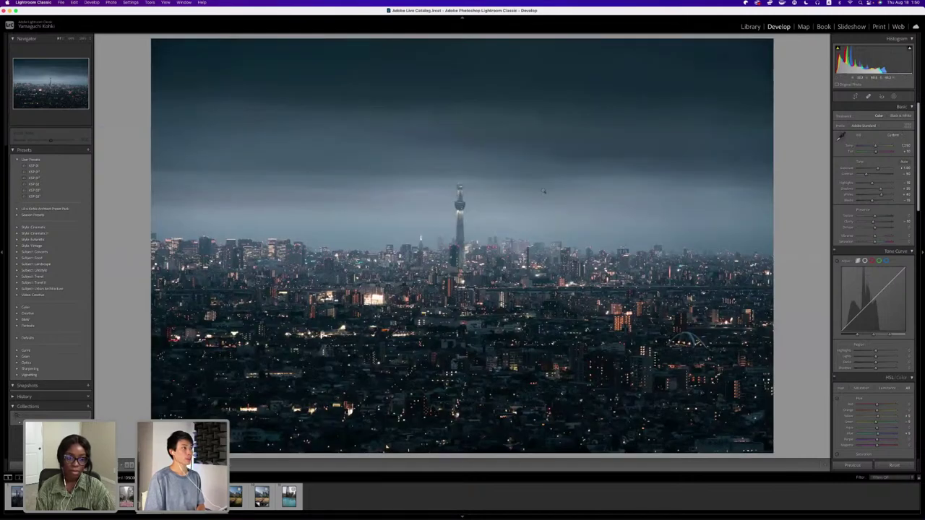
pyautogui.click(887, 97)
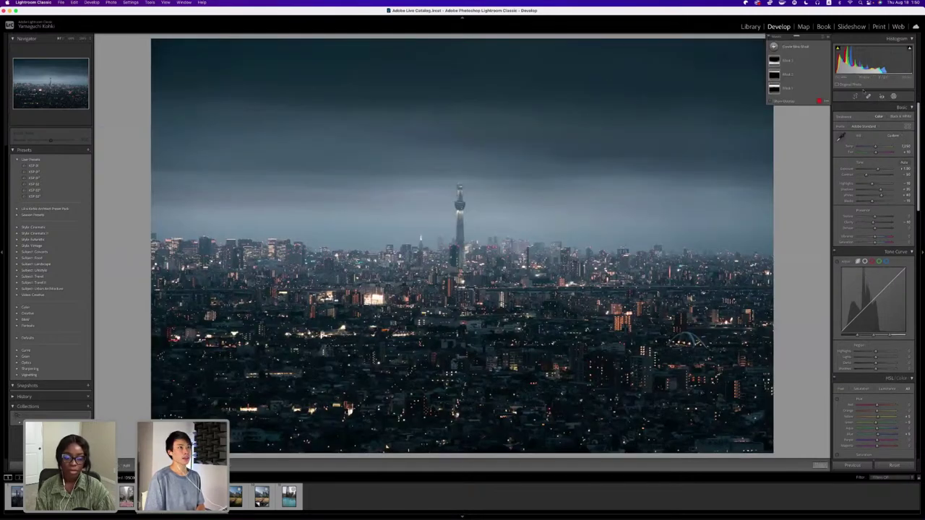
pyautogui.click(789, 85)
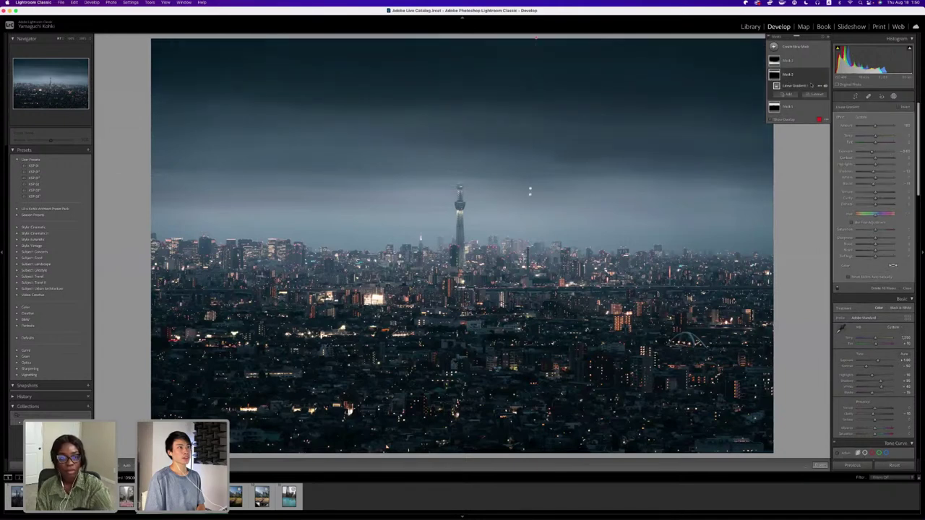
pyautogui.click(528, 190)
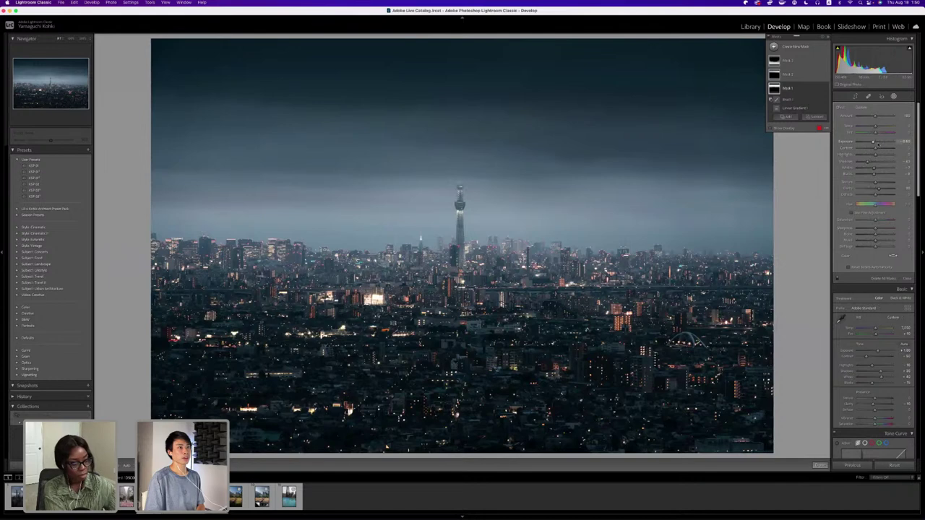
pyautogui.click(820, 466)
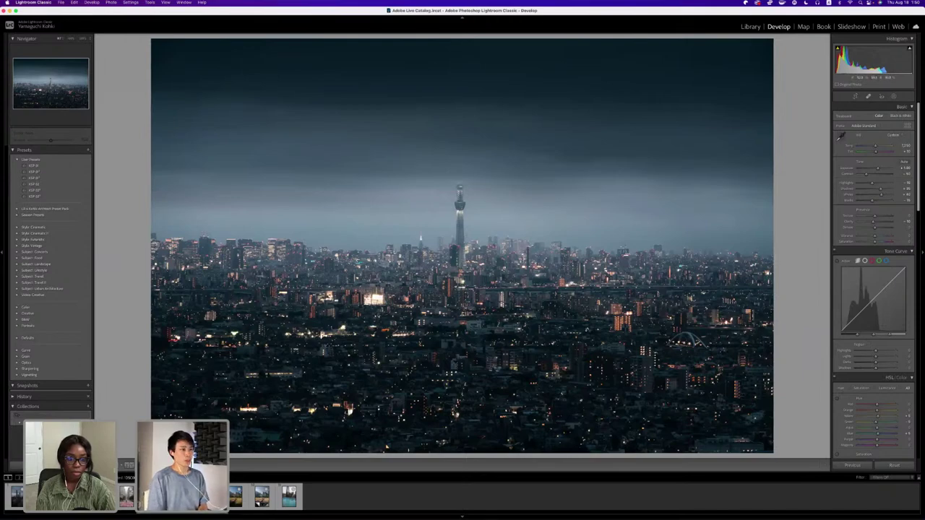
# Zoom in on the Skytree and create a new Brush mask from the Masking panel.
pyautogui.click(479, 162)
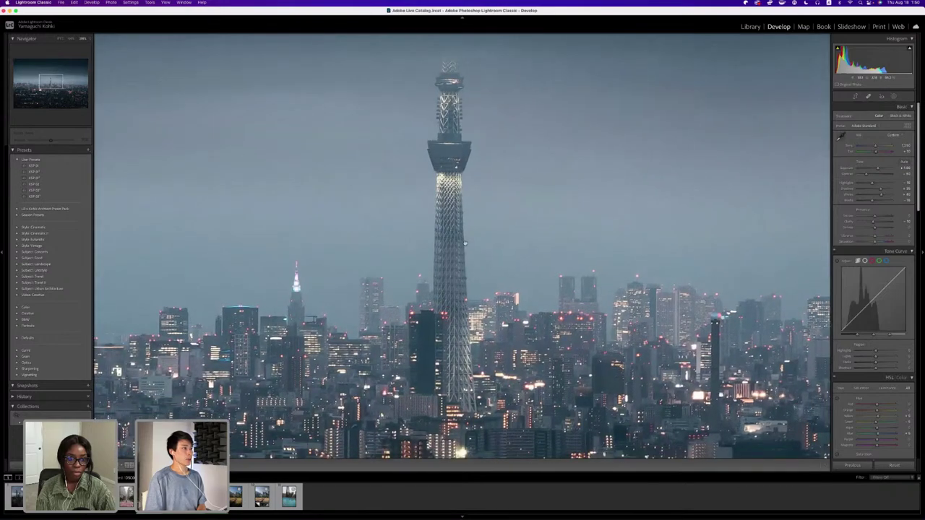
pyautogui.click(464, 245)
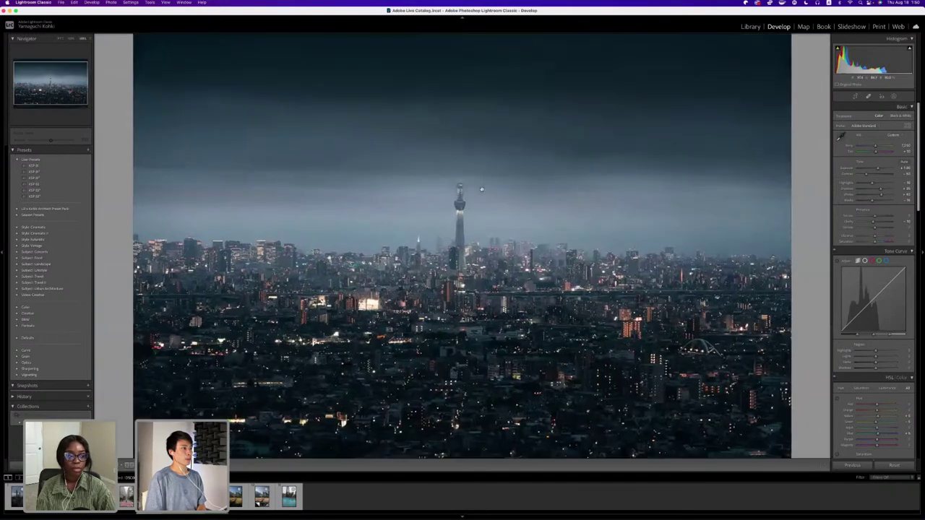
pyautogui.click(475, 202)
pyautogui.click(463, 211)
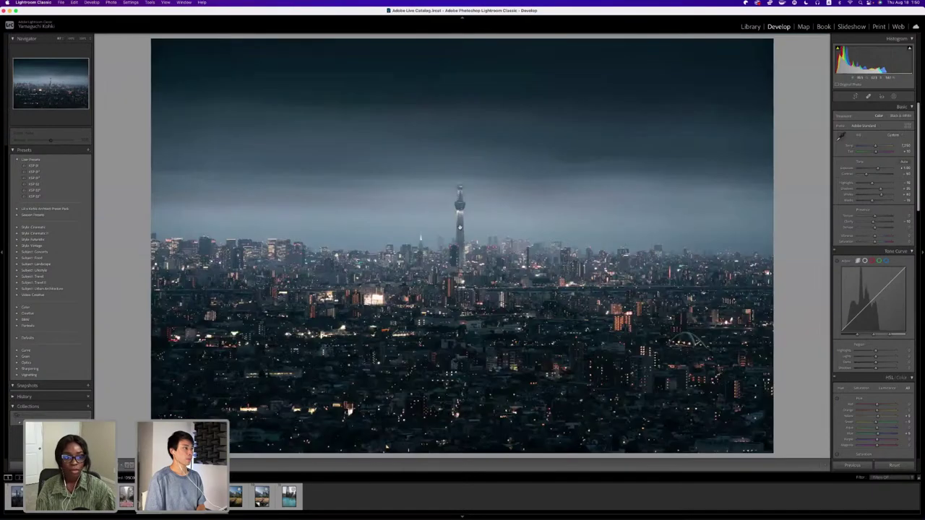
pyautogui.click(460, 202)
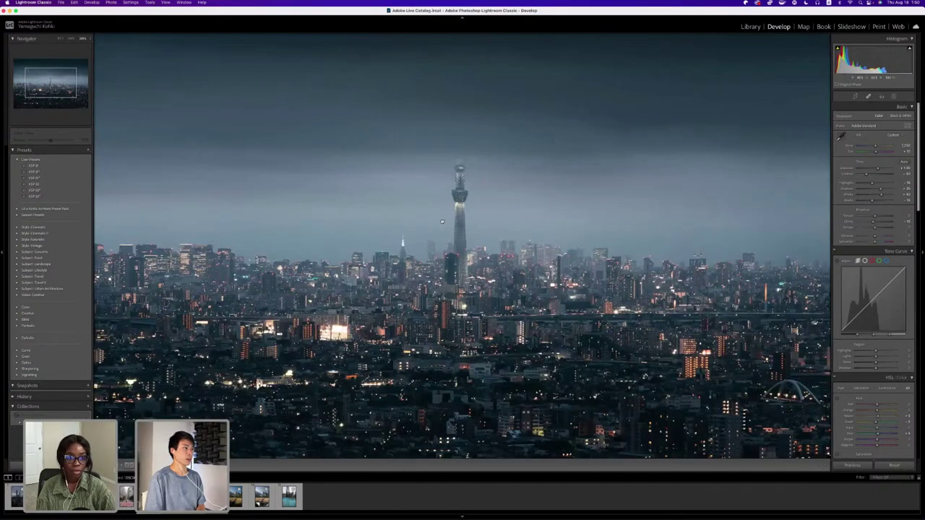
pyautogui.click(457, 198)
pyautogui.click(893, 97)
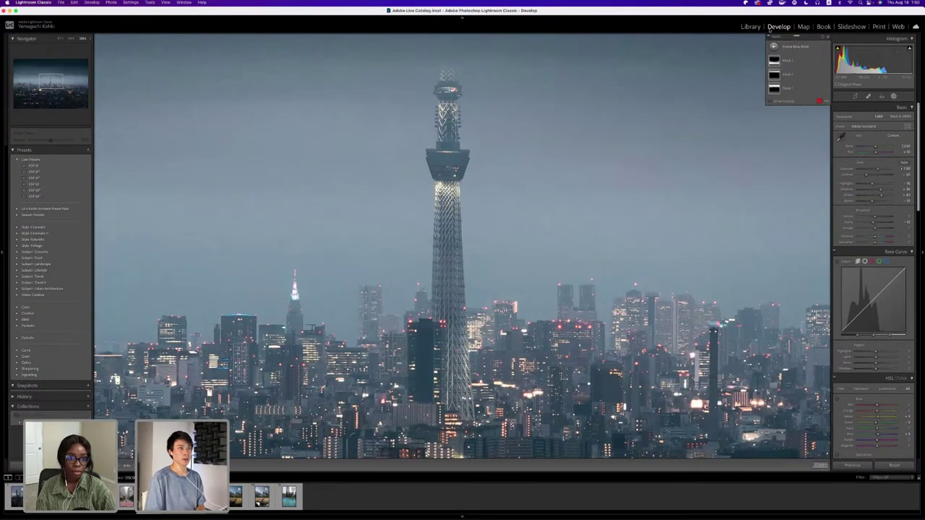
pyautogui.click(795, 47)
pyautogui.click(795, 79)
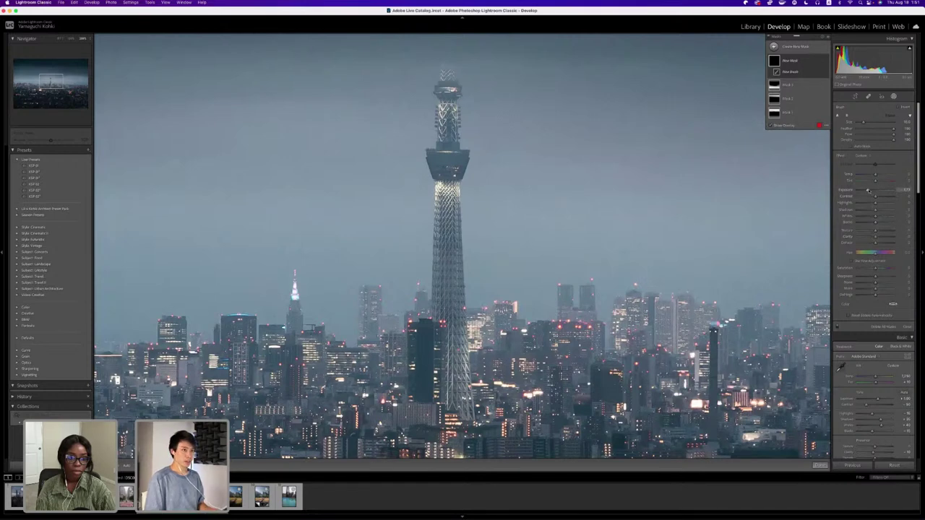
# Raise the brush exposure, paint along the tower's shaft and top, check the overlay, then exit masking.
pyautogui.click(882, 191)
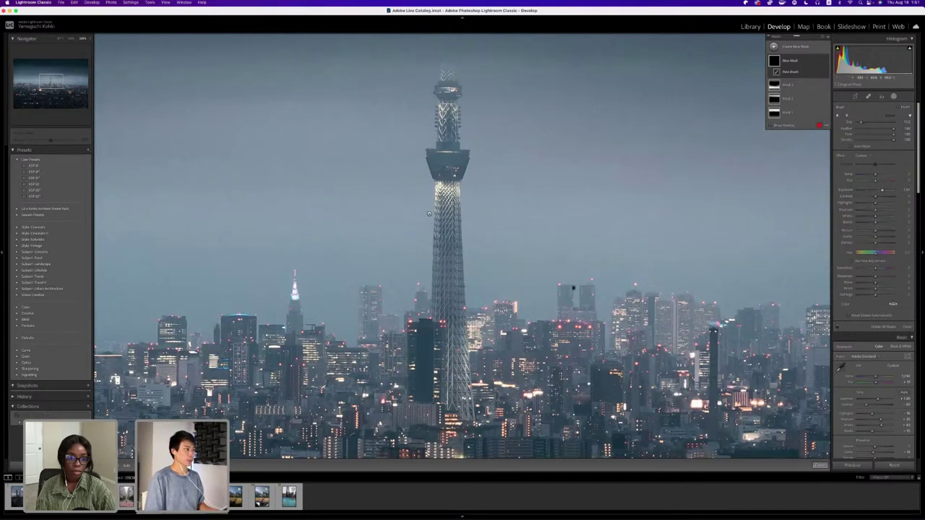
pyautogui.moveTo(449, 207)
pyautogui.mouseDown()
pyautogui.moveTo(440, 185)
pyautogui.moveTo(448, 218)
pyautogui.moveTo(439, 162)
pyautogui.moveTo(455, 174)
pyautogui.moveTo(459, 159)
pyautogui.moveTo(433, 155)
pyautogui.moveTo(433, 167)
pyautogui.moveTo(459, 175)
pyautogui.moveTo(443, 235)
pyautogui.moveTo(443, 297)
pyautogui.moveTo(448, 205)
pyautogui.mouseUp()
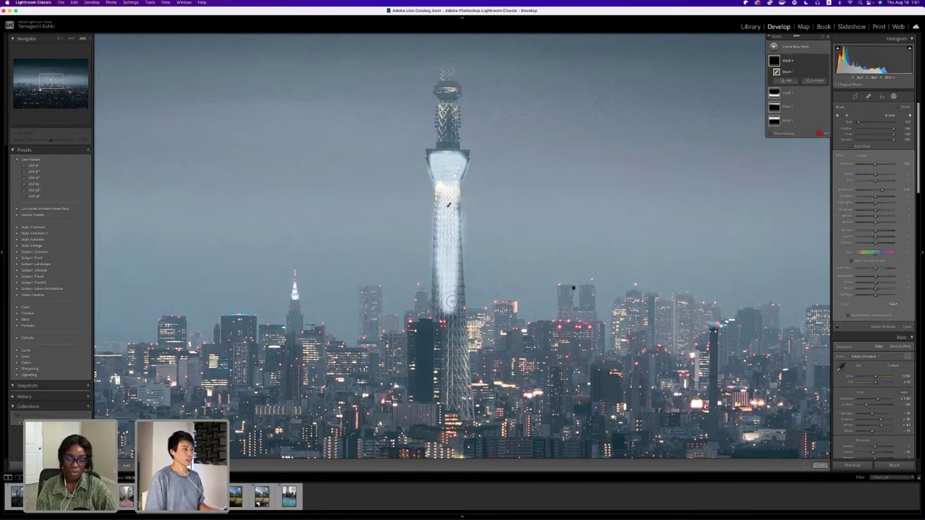
pyautogui.moveTo(450, 301)
pyautogui.mouseDown()
pyautogui.moveTo(455, 398)
pyautogui.moveTo(463, 372)
pyautogui.moveTo(452, 276)
pyautogui.moveTo(454, 303)
pyautogui.mouseUp()
pyautogui.moveTo(450, 205)
pyautogui.mouseDown()
pyautogui.moveTo(442, 277)
pyautogui.moveTo(461, 355)
pyautogui.mouseUp()
pyautogui.moveTo(462, 375); pyautogui.dragTo(462, 397)
pyautogui.moveTo(453, 153)
pyautogui.mouseDown()
pyautogui.moveTo(446, 108)
pyautogui.moveTo(442, 145)
pyautogui.moveTo(447, 72)
pyautogui.mouseUp()
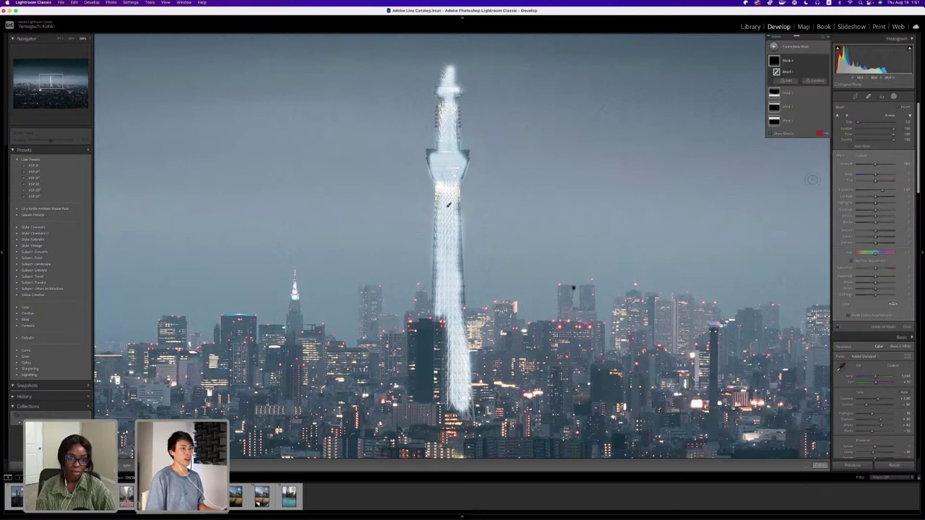
pyautogui.press('o')
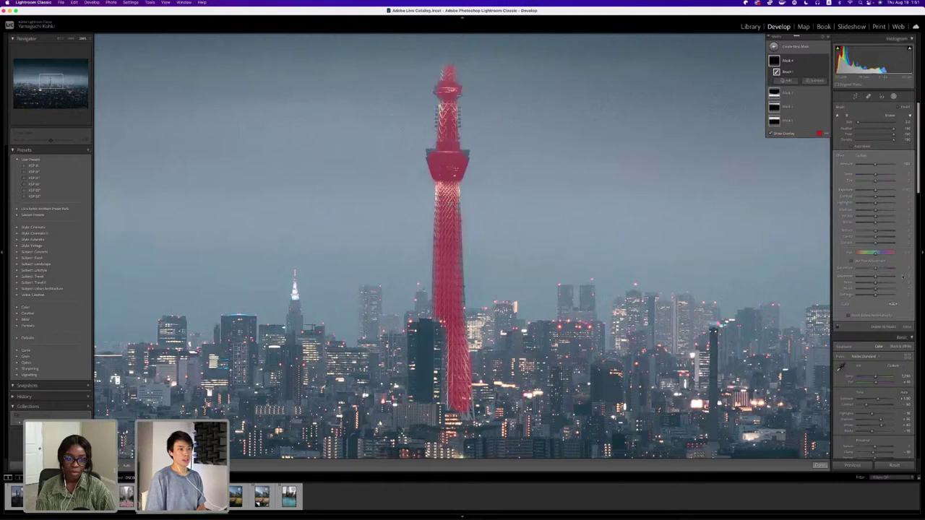
pyautogui.press('o')
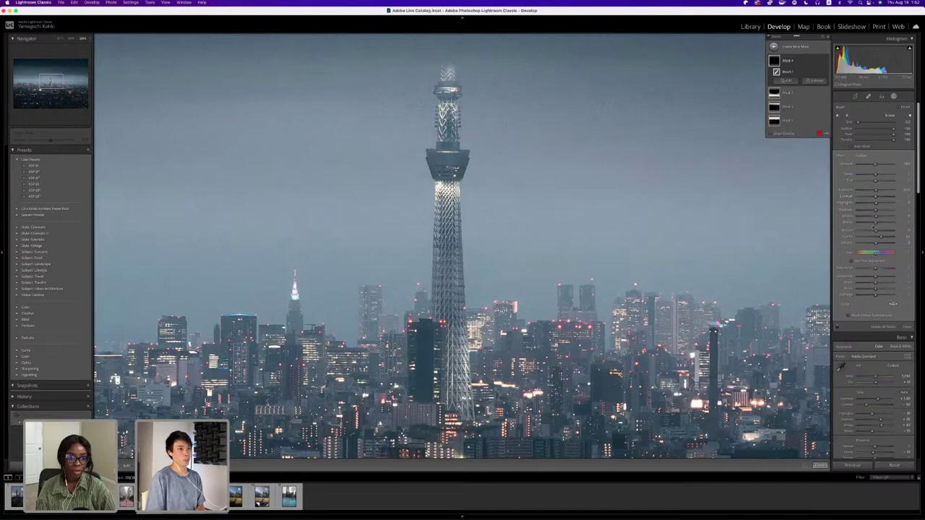
pyautogui.press('Escape')
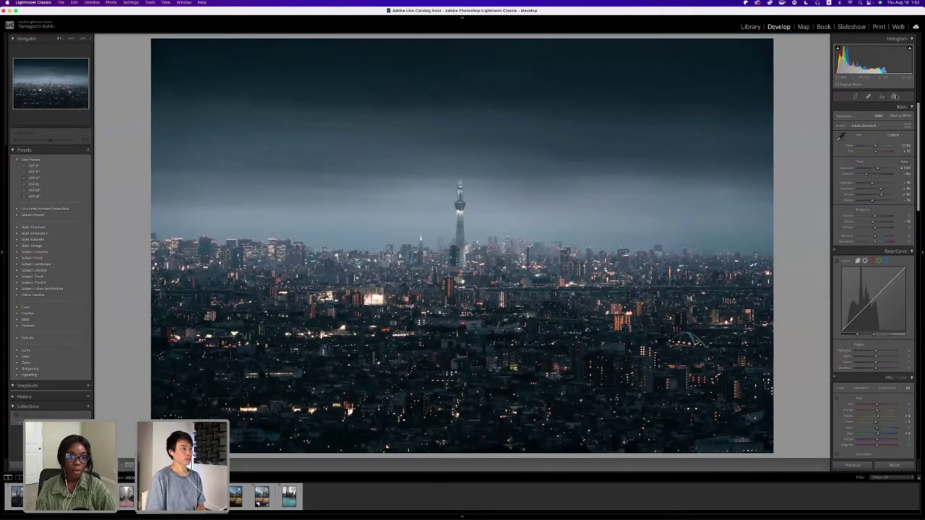
# Review Mask 4's brush settings in the Masking panel, then close Masking.
pyautogui.click(894, 96)
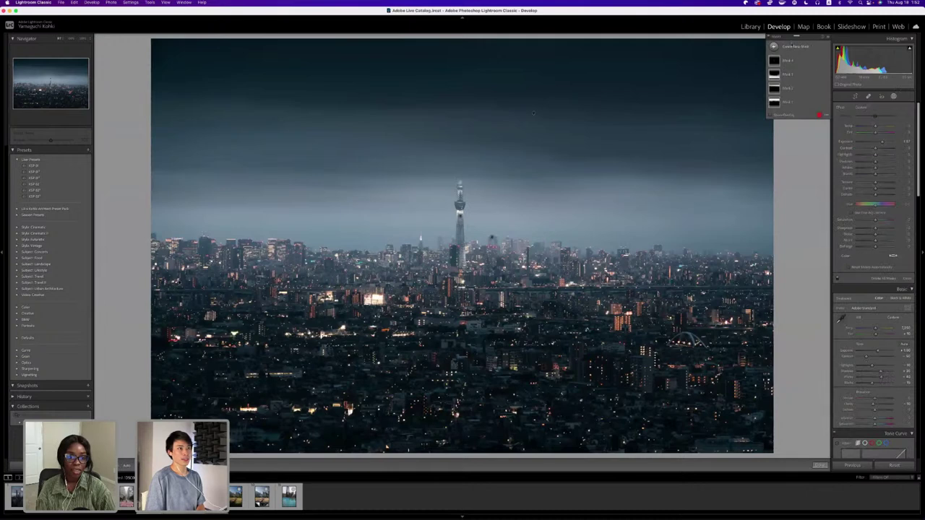
pyautogui.click(787, 61)
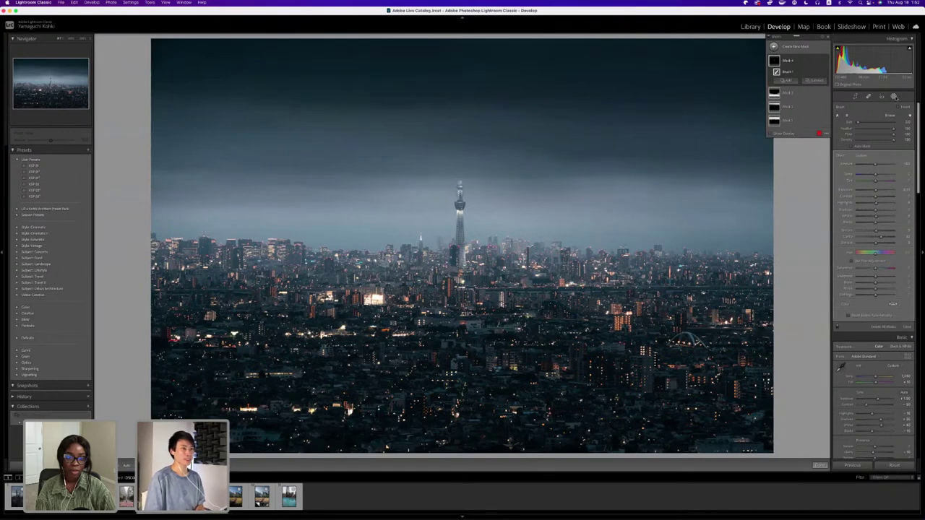
pyautogui.click(895, 96)
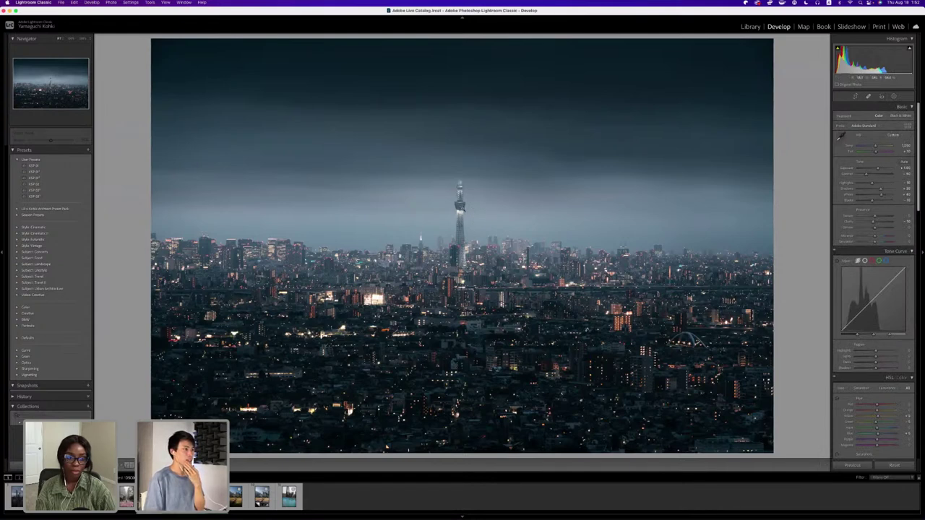
# Zoom in on the Skytree and bring up the list of new mask types.
pyautogui.click(463, 215)
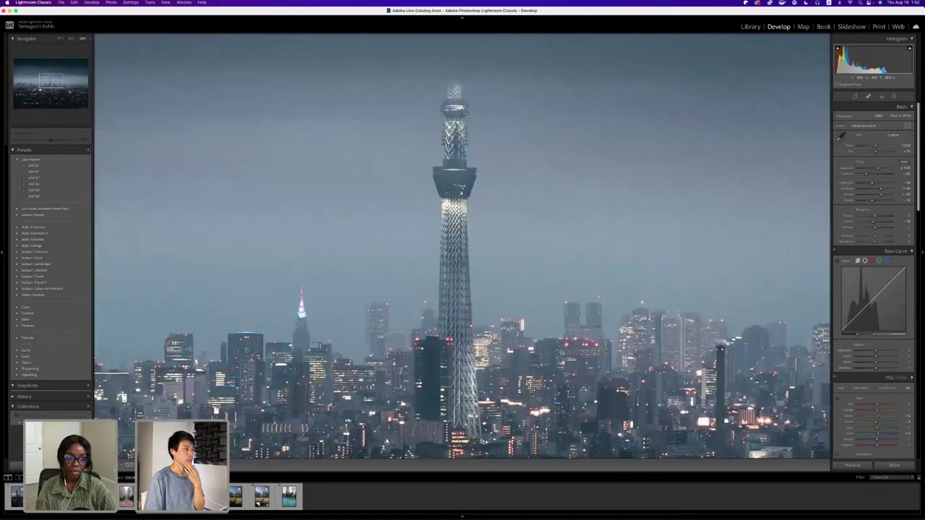
pyautogui.click(894, 96)
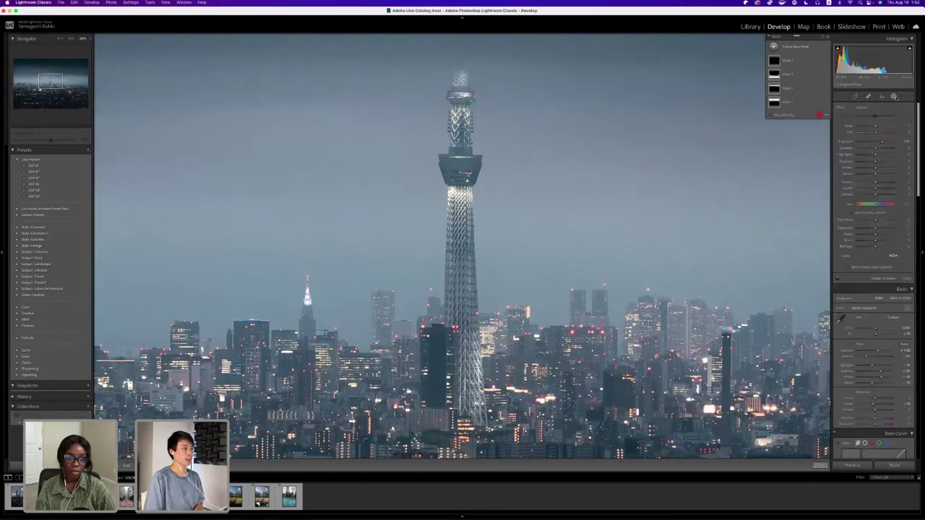
pyautogui.click(795, 46)
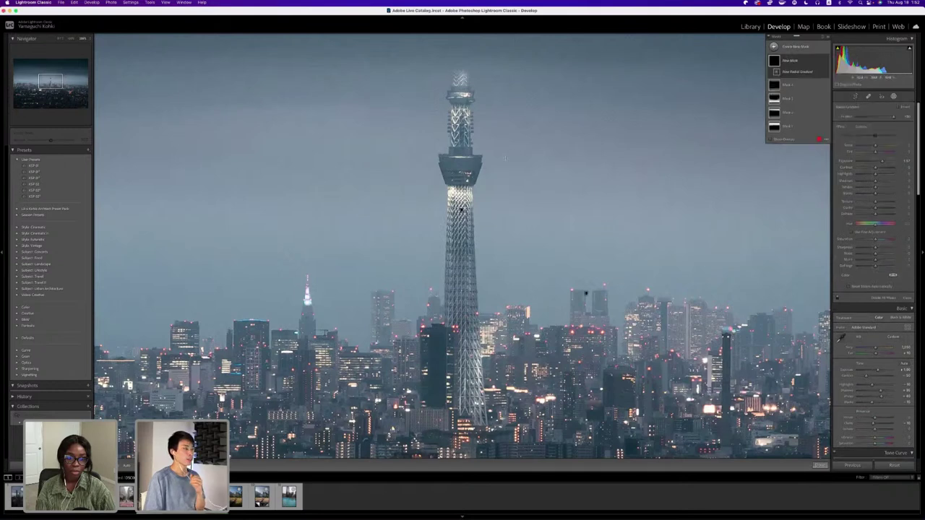
# Draw a radial gradient around the Skytree's upper deck, undo once, and reshape it snugly.
pyautogui.moveTo(504, 159); pyautogui.dragTo(609, 162)
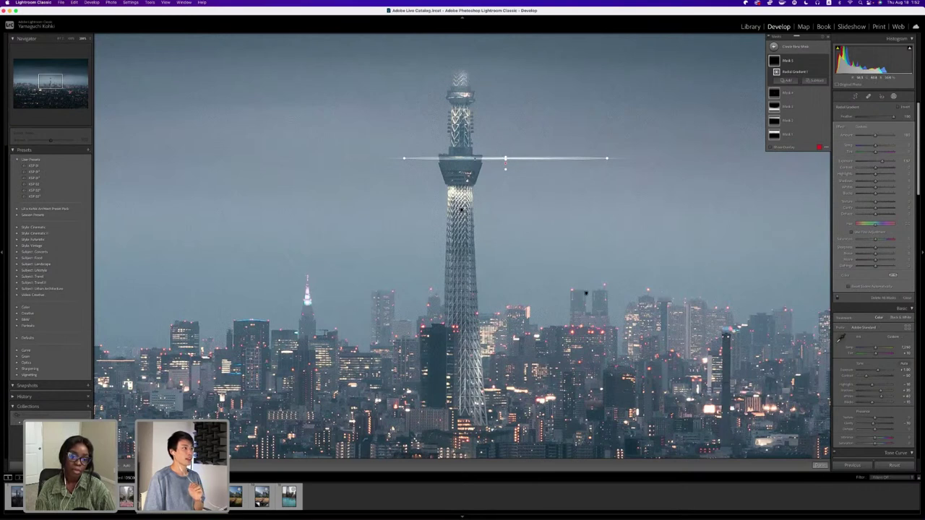
pyautogui.press('super+z')
pyautogui.press('super+z')
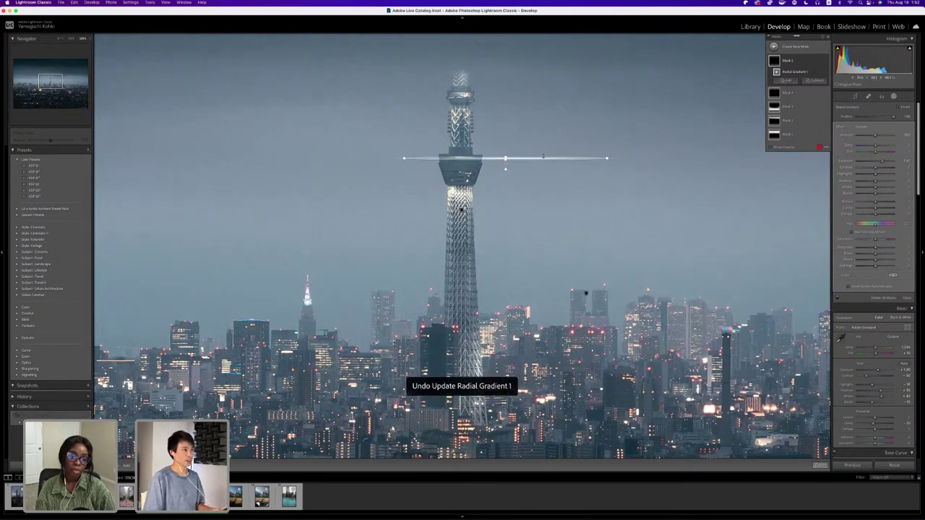
pyautogui.moveTo(544, 157); pyautogui.dragTo(503, 157)
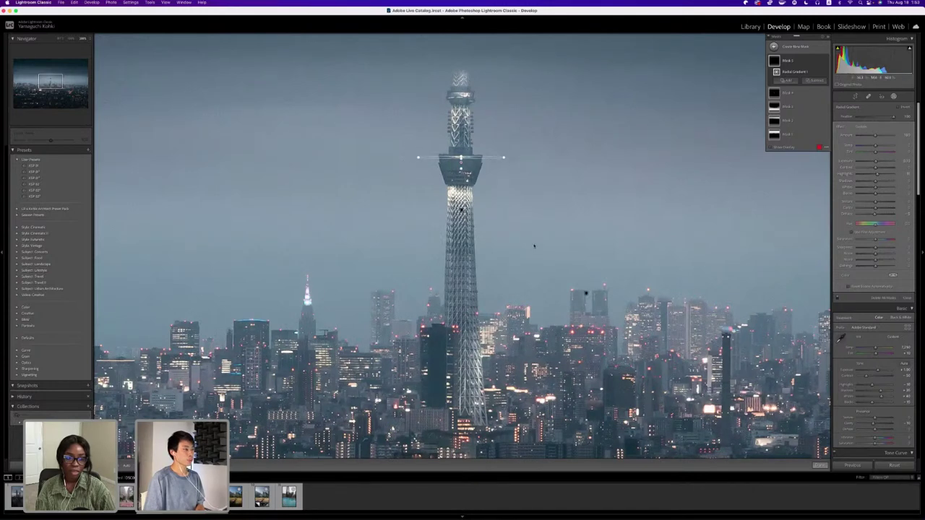
# Close Masking, view the whole photo, then zoom back onto the tower with masks reopened.
pyautogui.hotkey('shift', 'w')
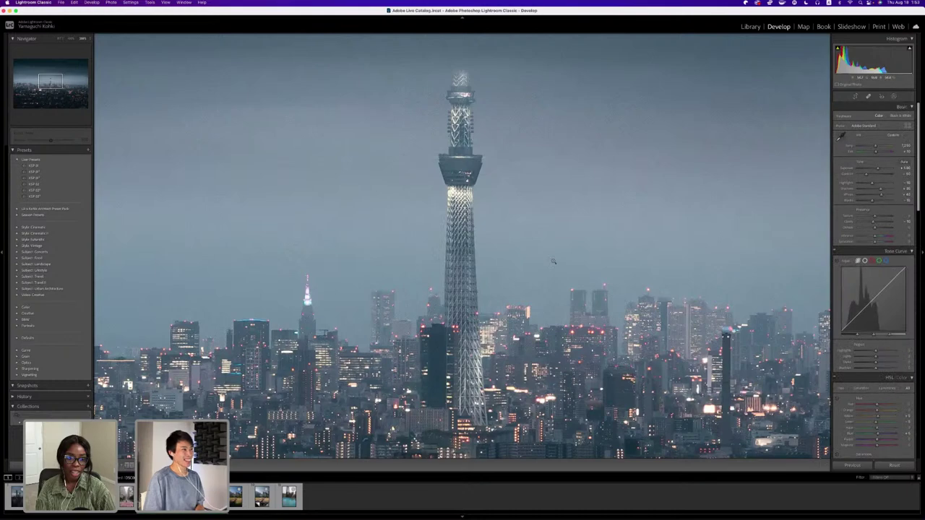
pyautogui.click(477, 198)
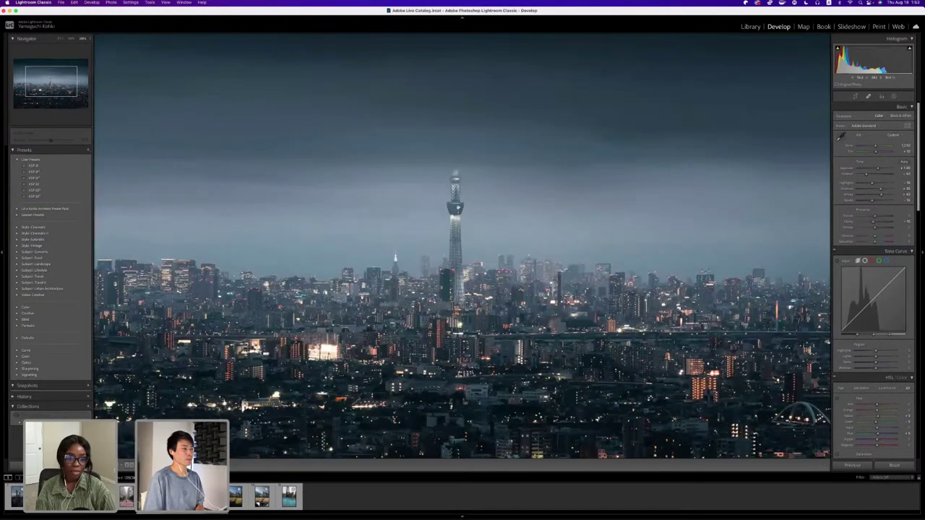
pyautogui.click(442, 205)
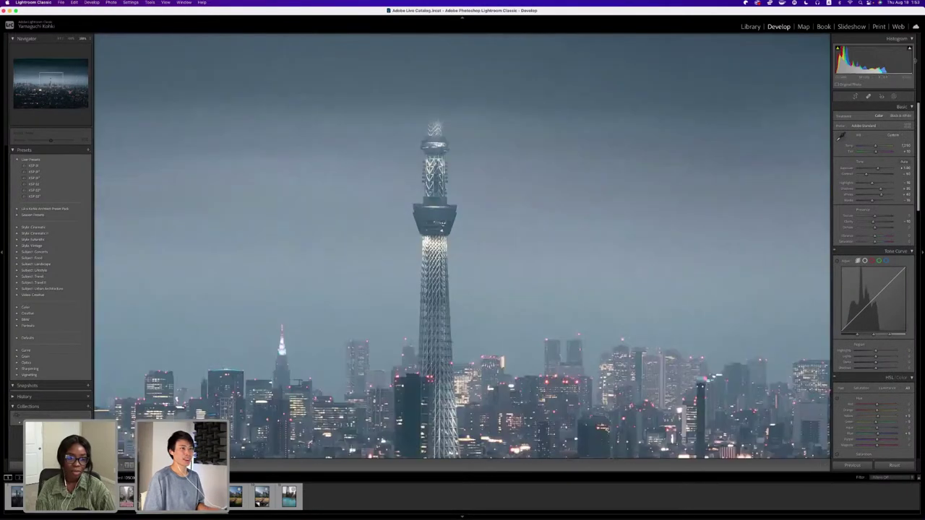
pyautogui.hotkey('shift', 'w')
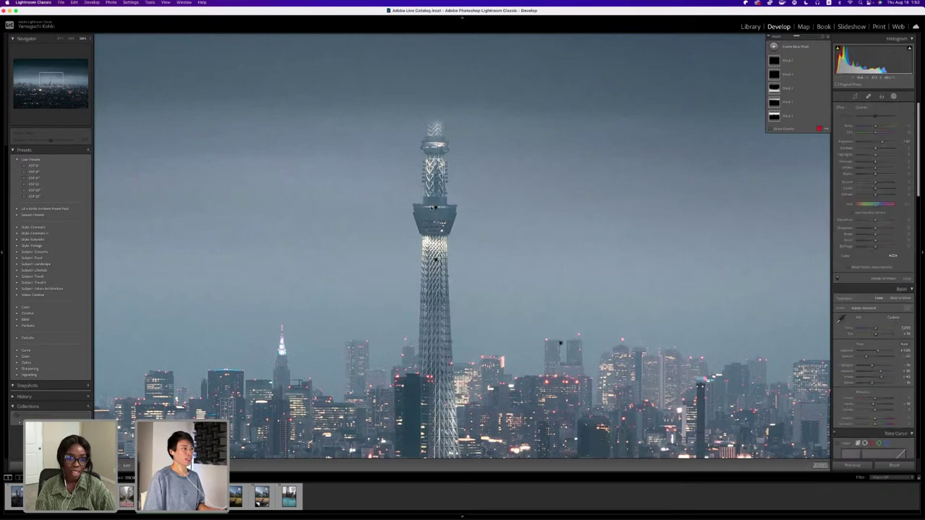
# Duplicate the deck's radial gradient and move the copy up onto the Skytree's top.
pyautogui.rightClick(436, 208)
pyautogui.click(465, 227)
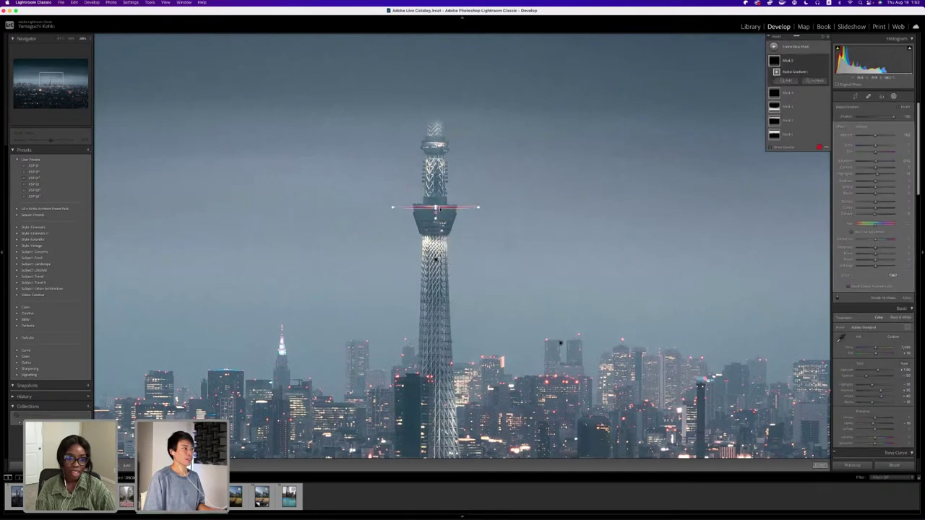
pyautogui.hotkey('shift', 'w')
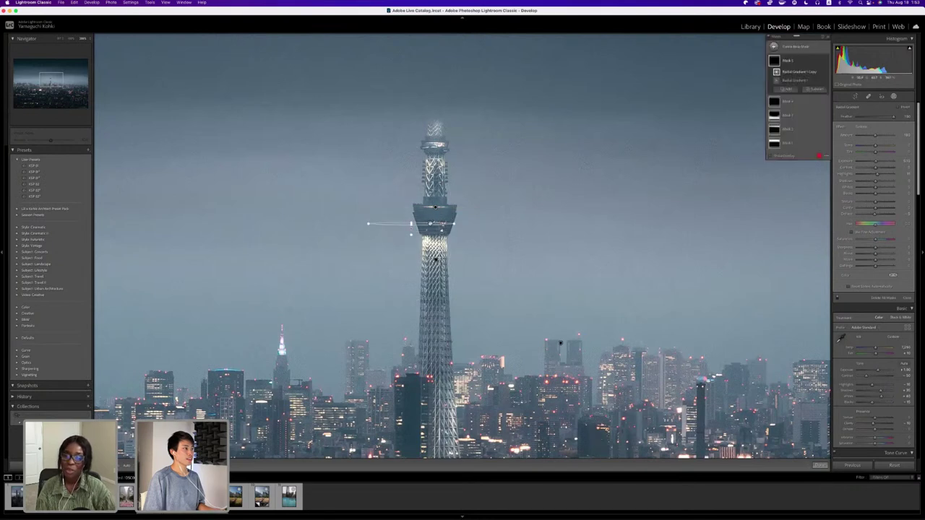
pyautogui.moveTo(414, 225); pyautogui.dragTo(433, 145)
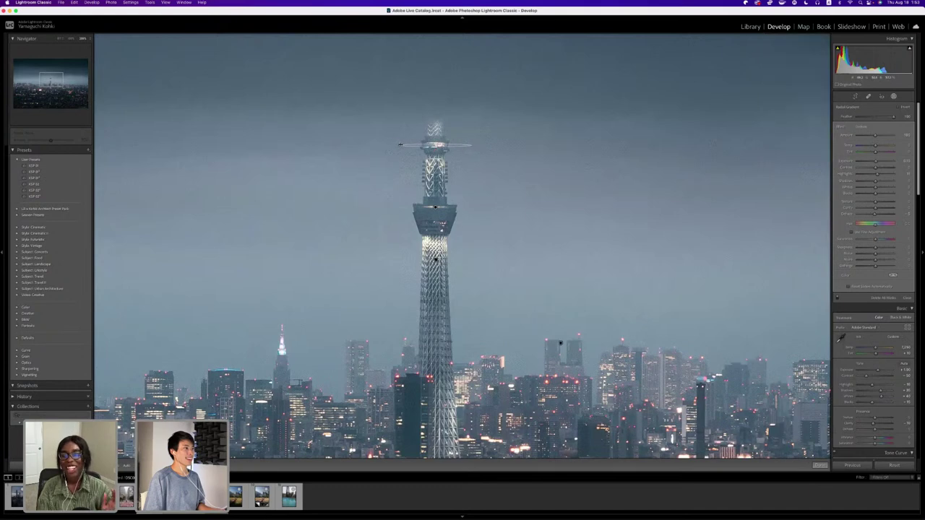
pyautogui.hotkey('shift', 'w')
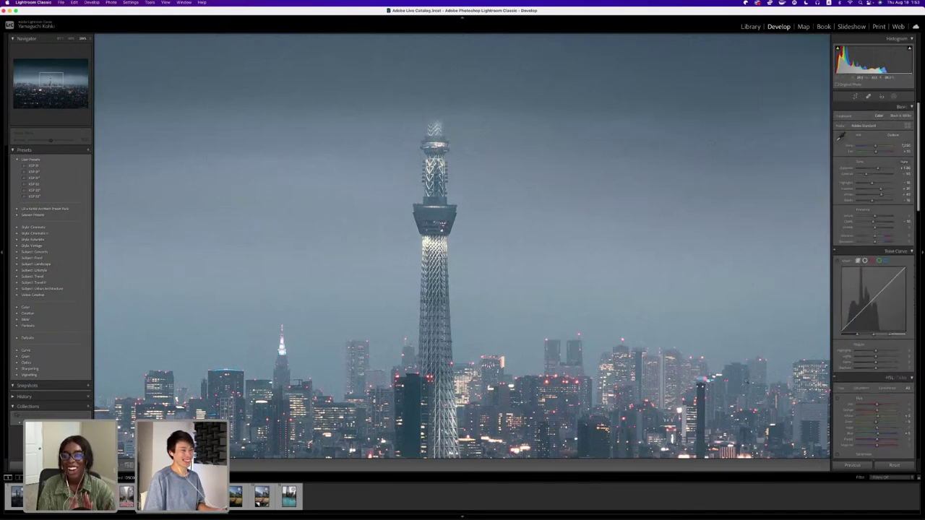
pyautogui.press('z')
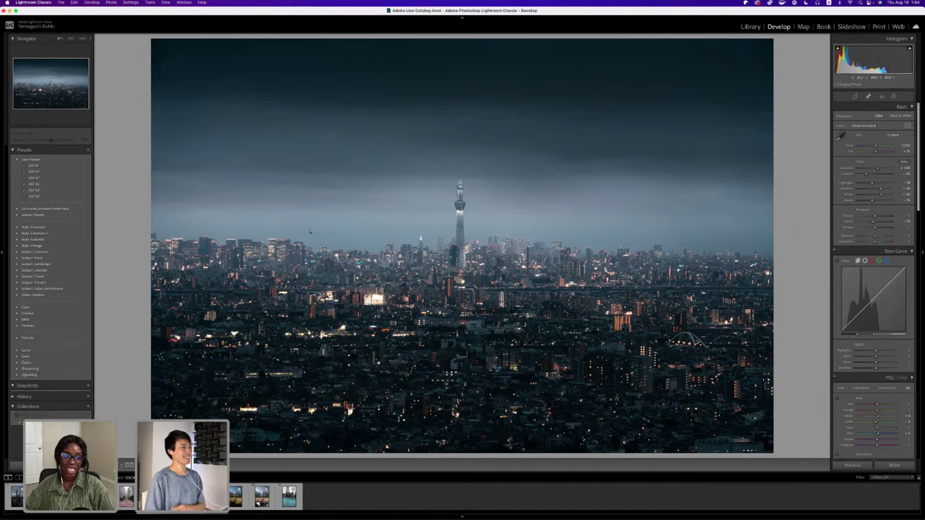
# Add a wide radial gradient across the skyline centred on the Skytree, toning its exposure down to a subtle glow.
pyautogui.click(894, 96)
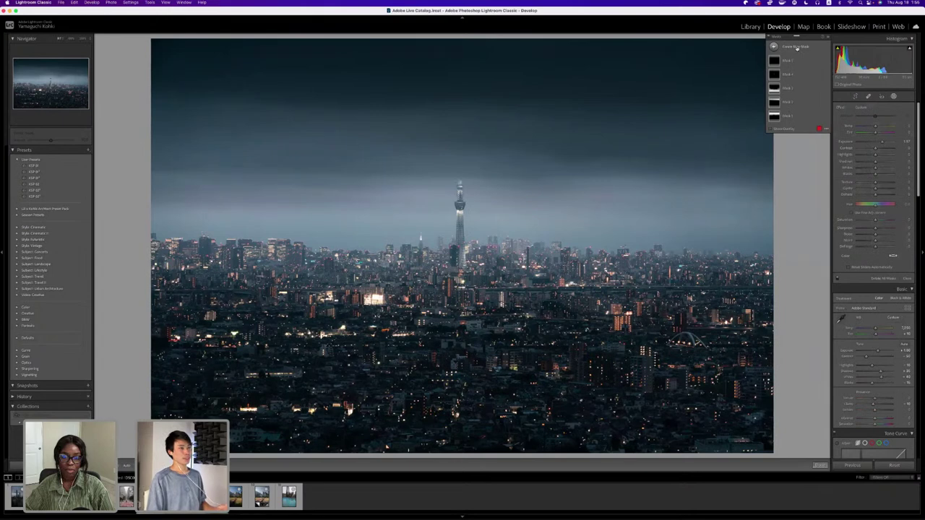
pyautogui.click(796, 46)
pyautogui.click(808, 95)
pyautogui.moveTo(434, 217); pyautogui.dragTo(708, 300)
pyautogui.moveTo(661, 240); pyautogui.dragTo(658, 194)
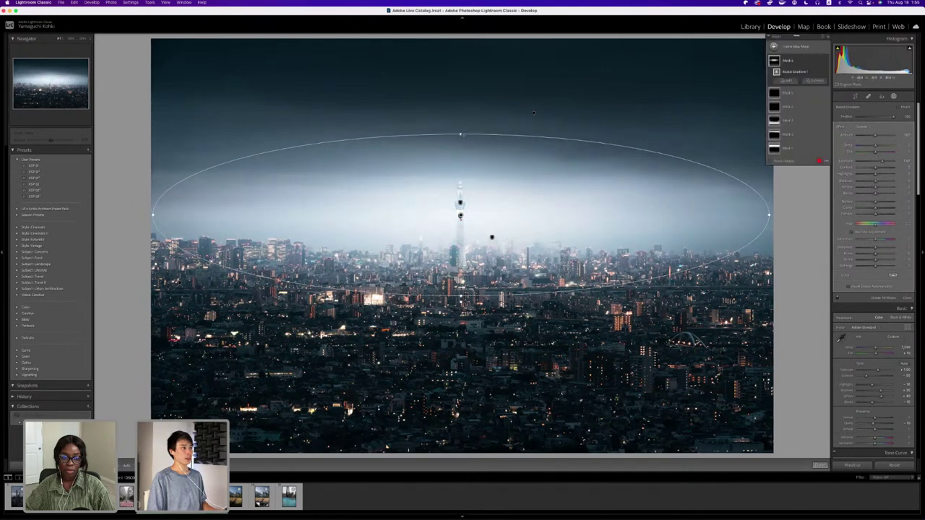
pyautogui.doubleClick(881, 161)
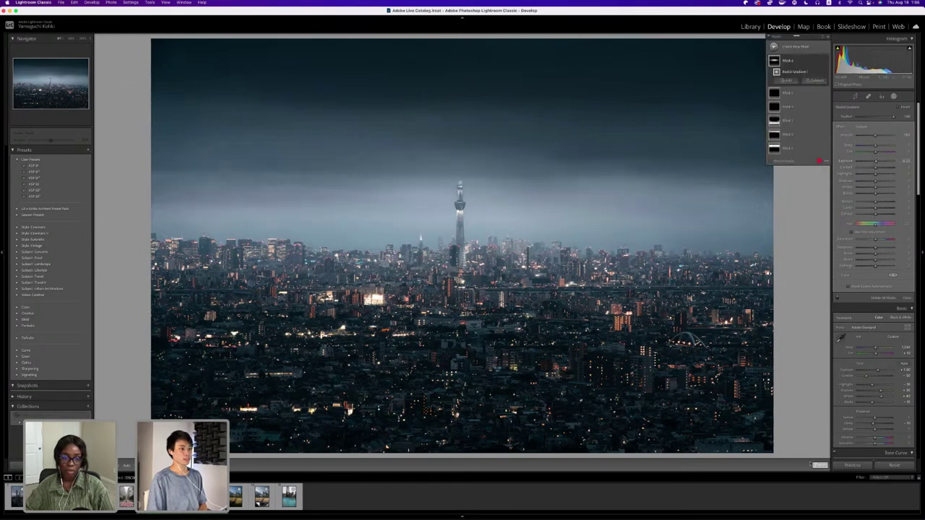
pyautogui.click(819, 465)
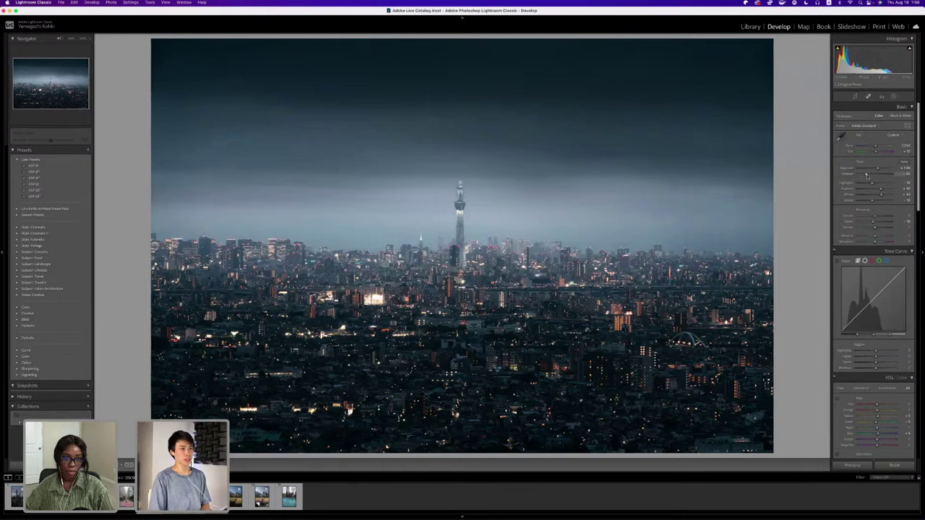
# Raise the Basic panel Contrast slightly and scroll down to the Color Grading wheels.
pyautogui.moveTo(866, 175); pyautogui.dragTo(868, 176)
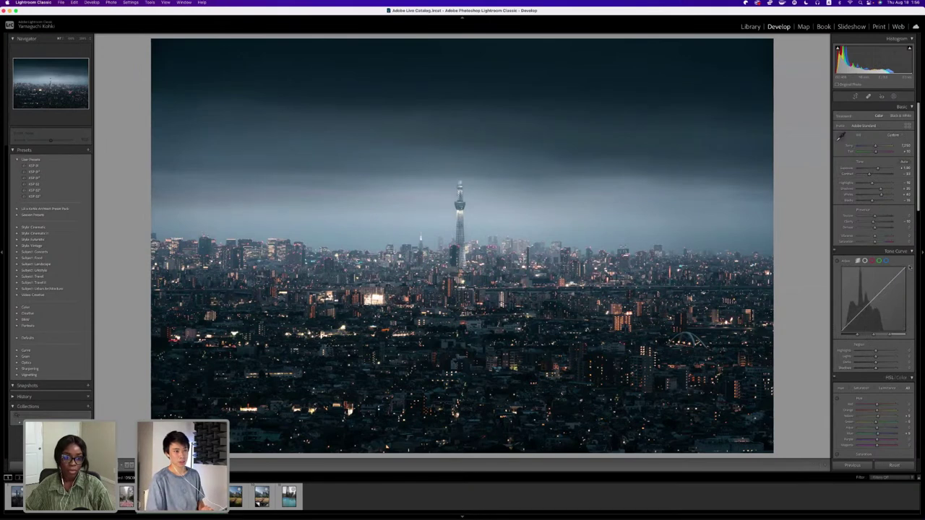
pyautogui.scroll(-3, 882, 289)
pyautogui.scroll(-10, 909, 267)
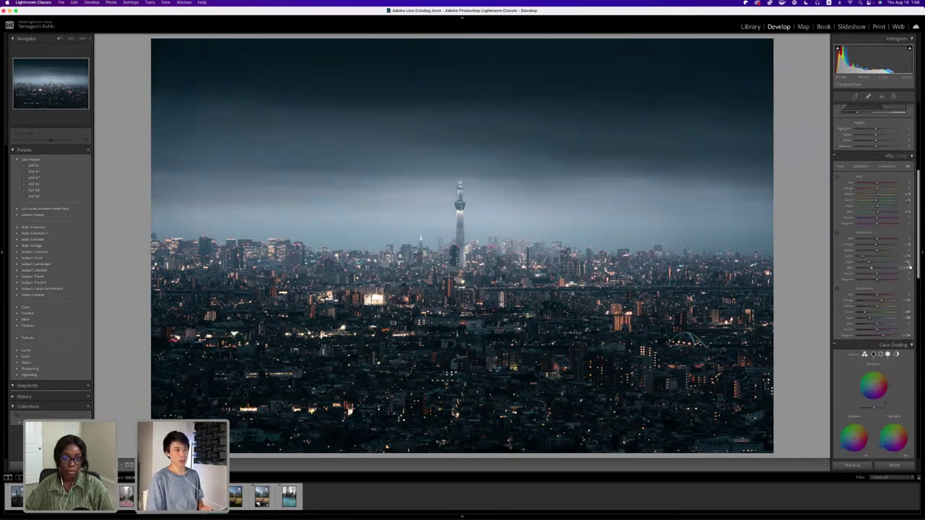
pyautogui.scroll(-4, 909, 266)
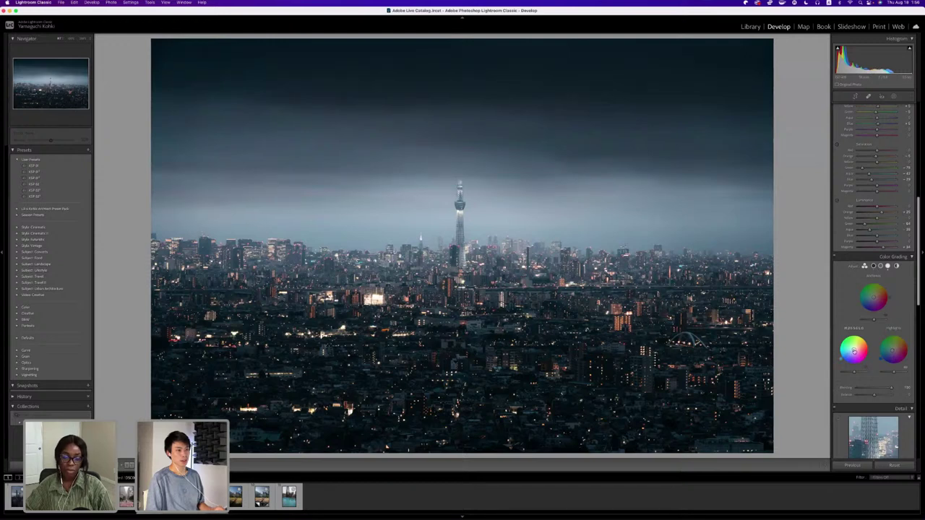
pyautogui.moveTo(854, 349)
pyautogui.mouseDown()
pyautogui.moveTo(857, 330)
pyautogui.moveTo(866, 340)
pyautogui.moveTo(854, 349)
pyautogui.mouseUp()
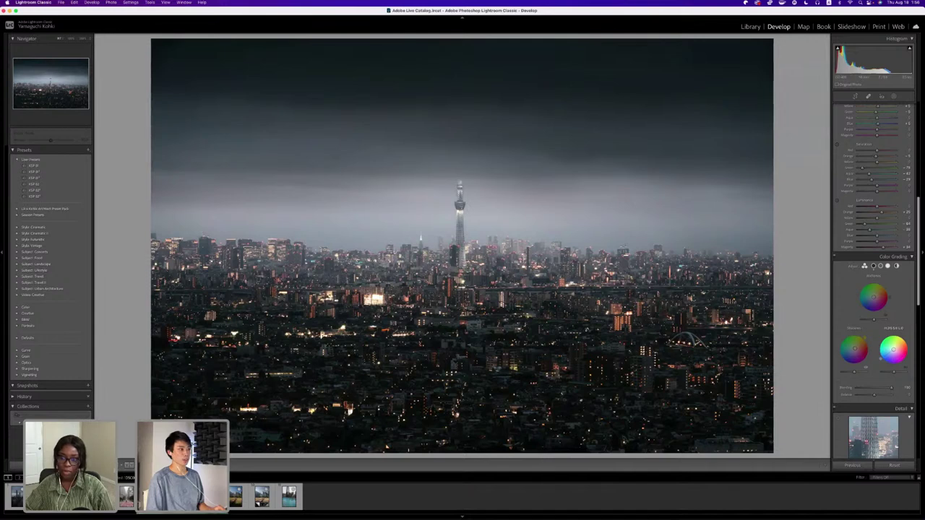
pyautogui.moveTo(904, 337); pyautogui.dragTo(879, 341)
pyautogui.press('super+z')
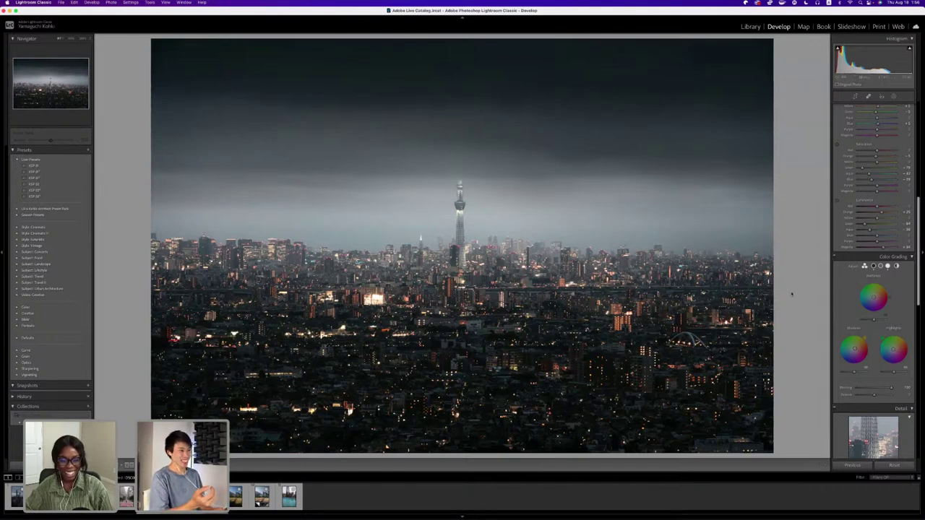
pyautogui.press('super+z')
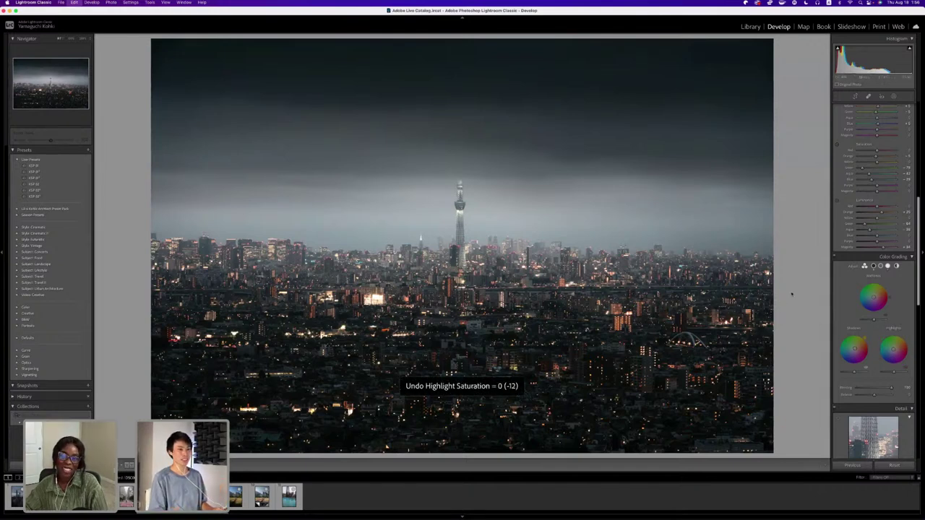
pyautogui.press('super+z')
pyautogui.press('super+z')
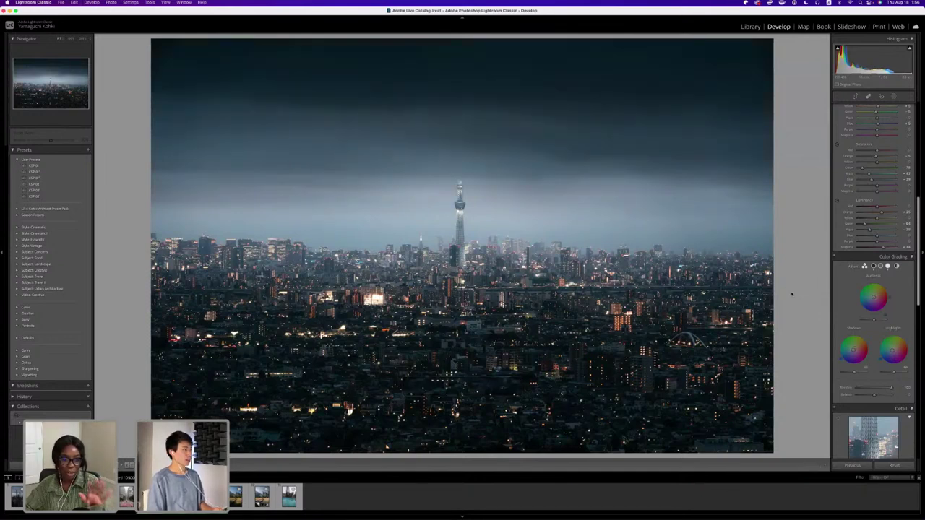
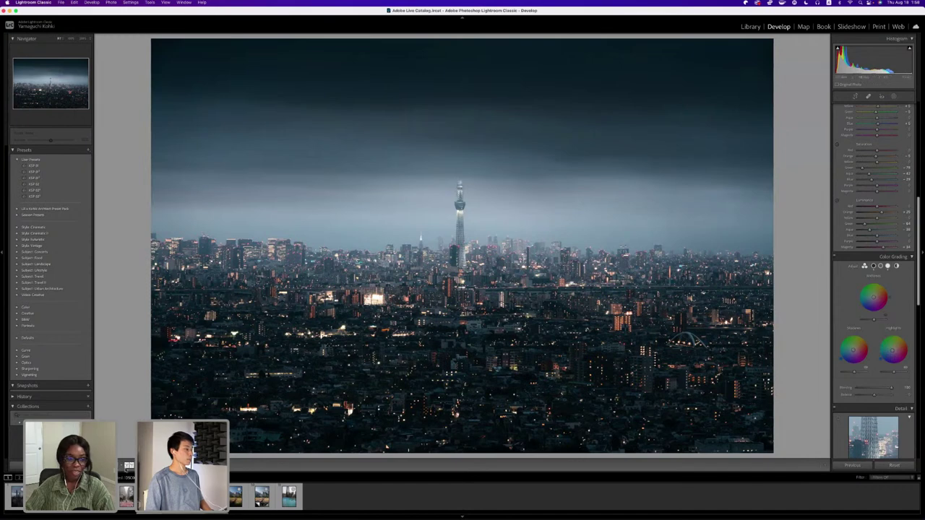
# Show the Tokyo tower edit beside its original in Before/After view and resize both previews.
pyautogui.press('y')
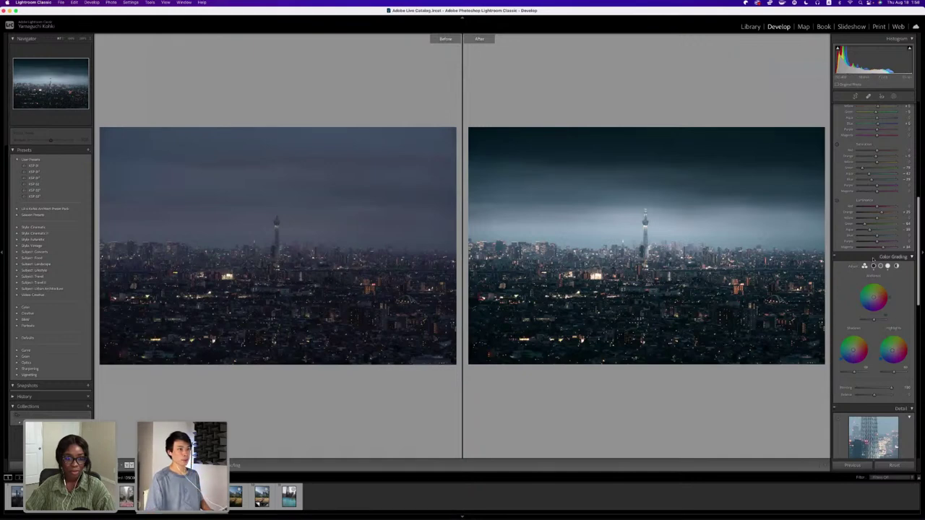
pyautogui.scroll(10, 876, 260)
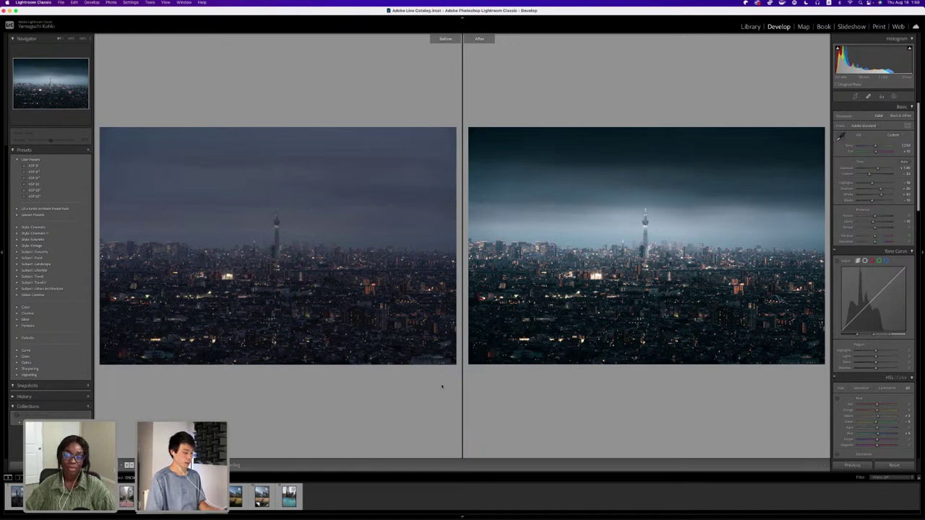
pyautogui.press('super+minus')
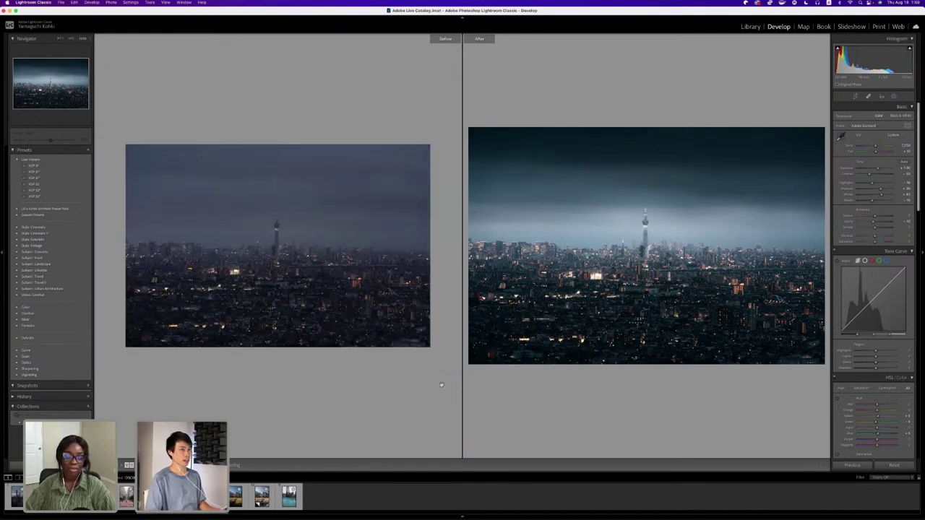
pyautogui.press('super+equal')
pyautogui.press('super+equal')
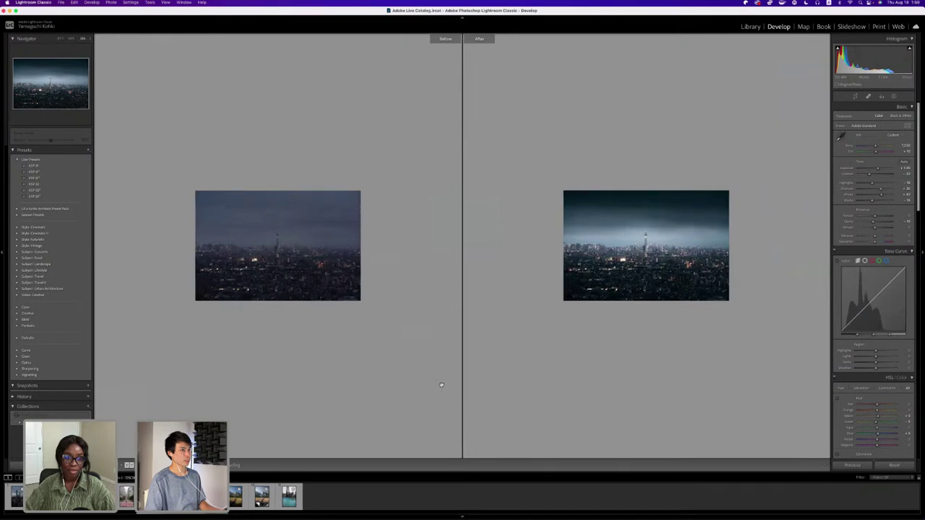
pyautogui.press('super+minus')
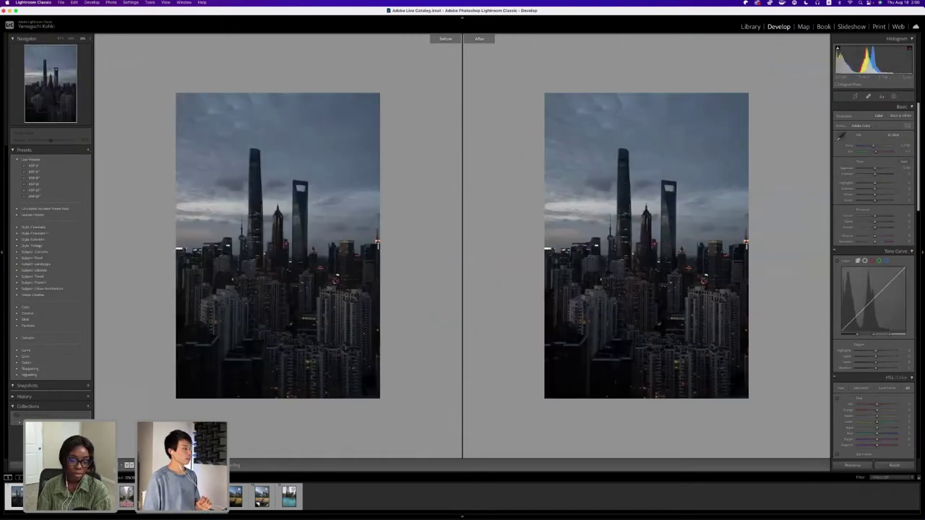
# Return the Shanghai skyline photo to a single, non-comparison view.
pyautogui.press('y')
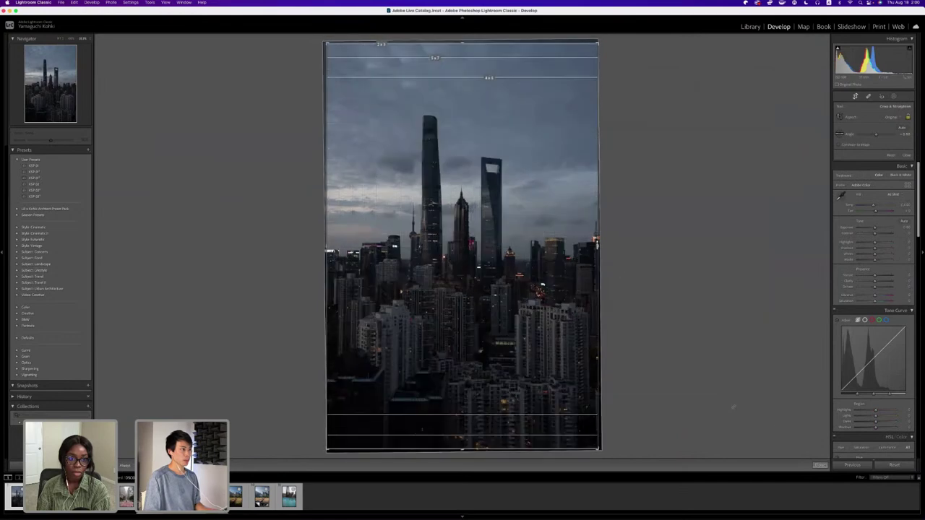
# Apply the crop, then zoom in on the right-hand towers and back out.
pyautogui.press('Return')
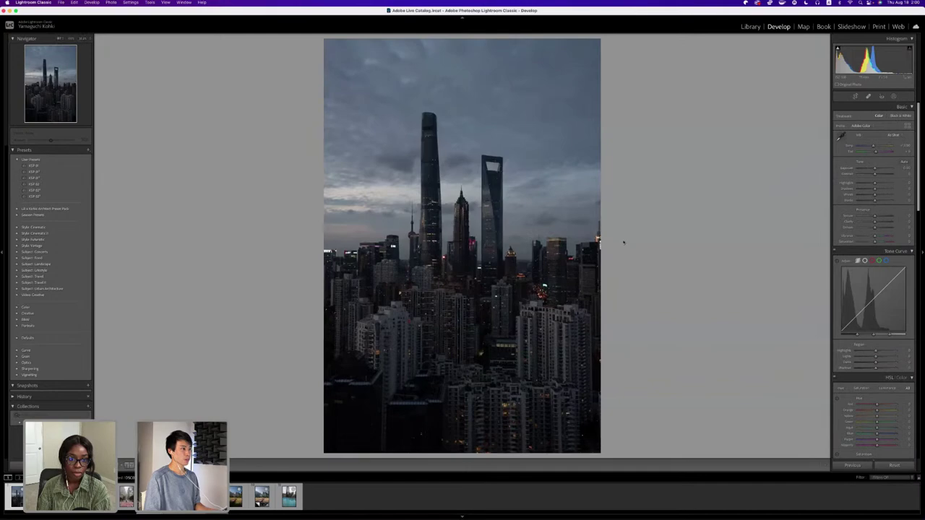
pyautogui.click(578, 249)
pyautogui.moveTo(403, 267); pyautogui.dragTo(248, 304)
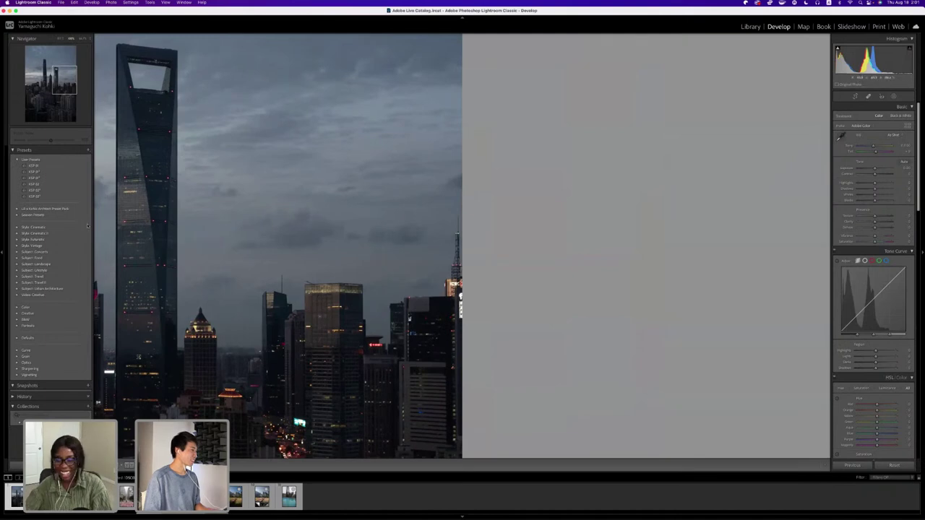
pyautogui.click(581, 283)
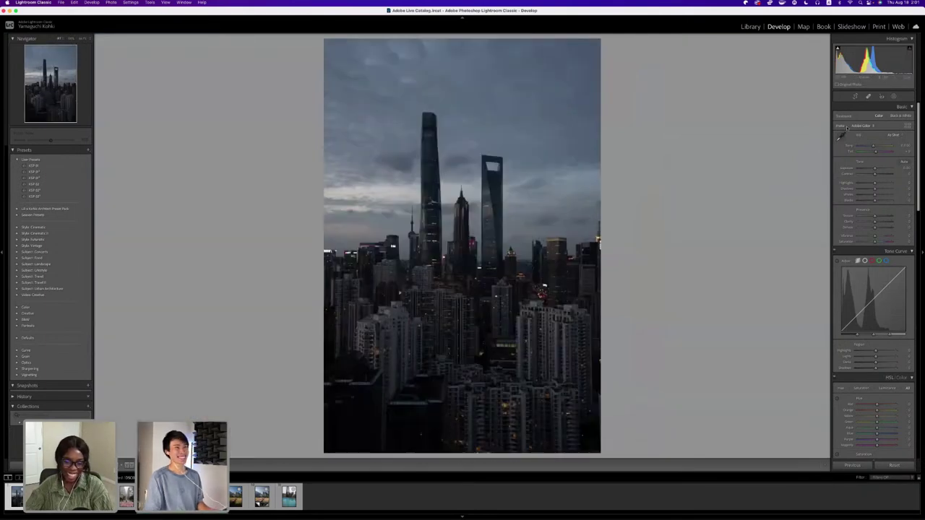
# Toggle Crop & Straighten on and off without changing the crop.
pyautogui.click(855, 96)
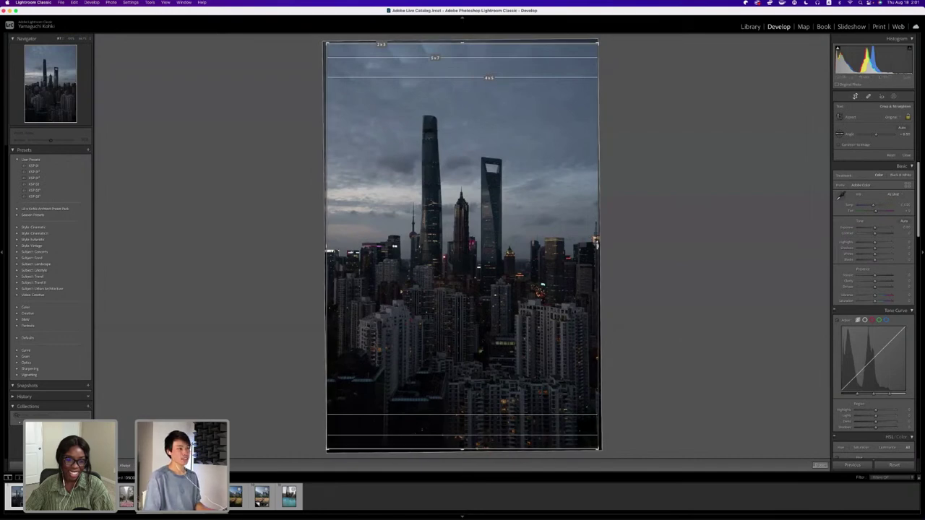
pyautogui.press('r')
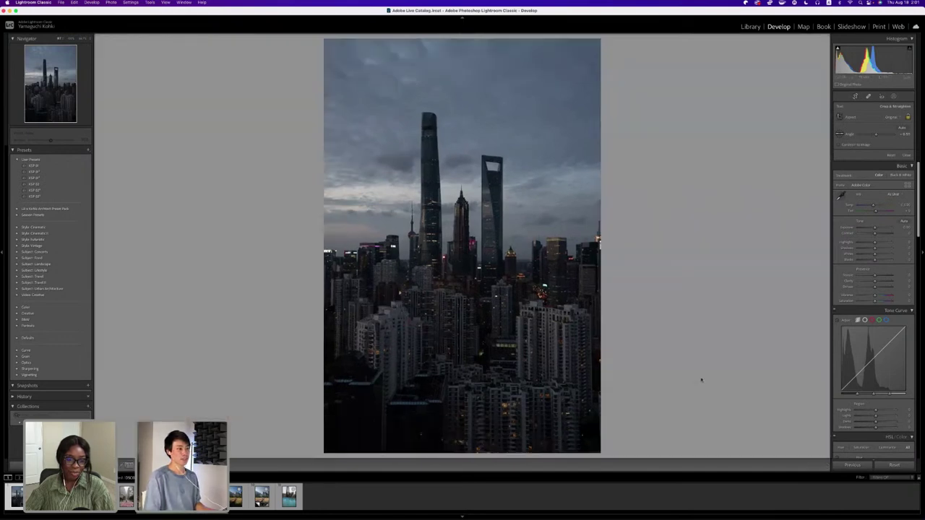
pyautogui.click(855, 96)
pyautogui.click(855, 96)
# Nudge the Transform scale up slightly so the towers appear larger.
pyautogui.scroll(-15, 896, 275)
pyautogui.click(882, 226)
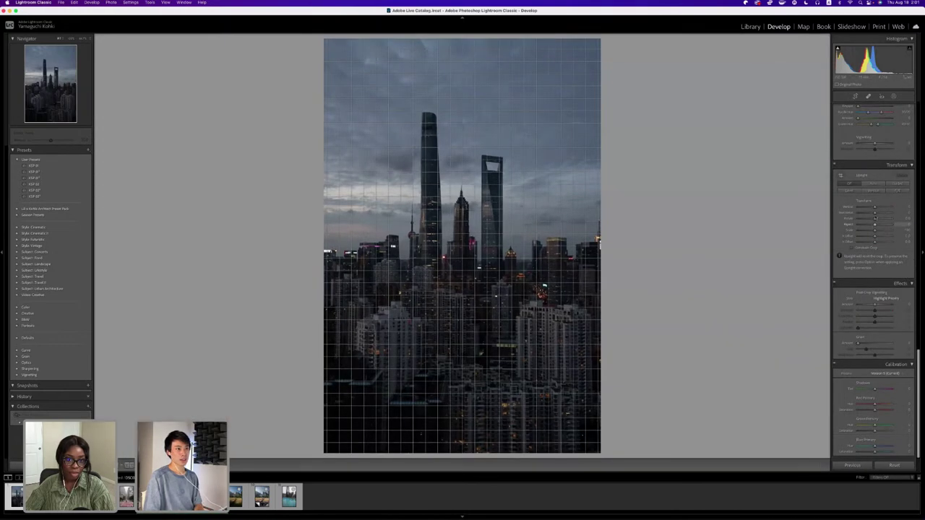
pyautogui.moveTo(876, 229); pyautogui.dragTo(877, 229)
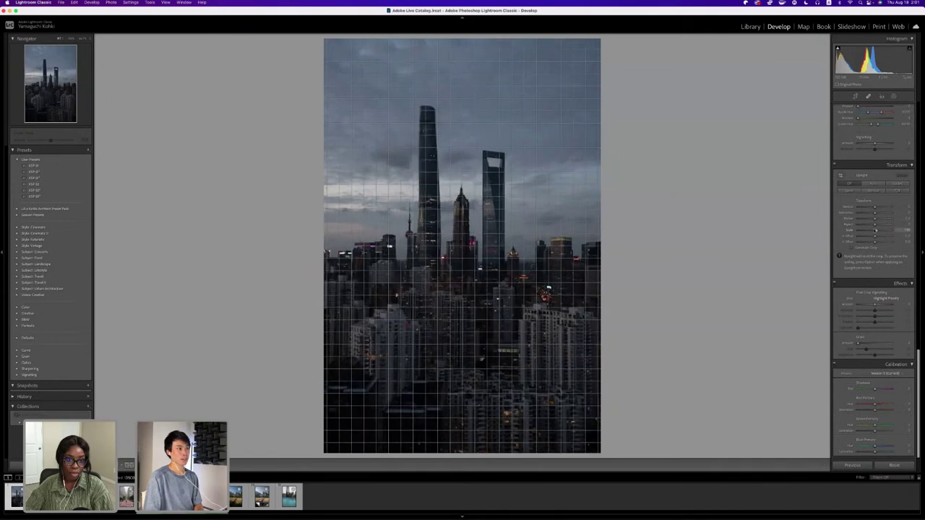
pyautogui.scroll(15, 874, 260)
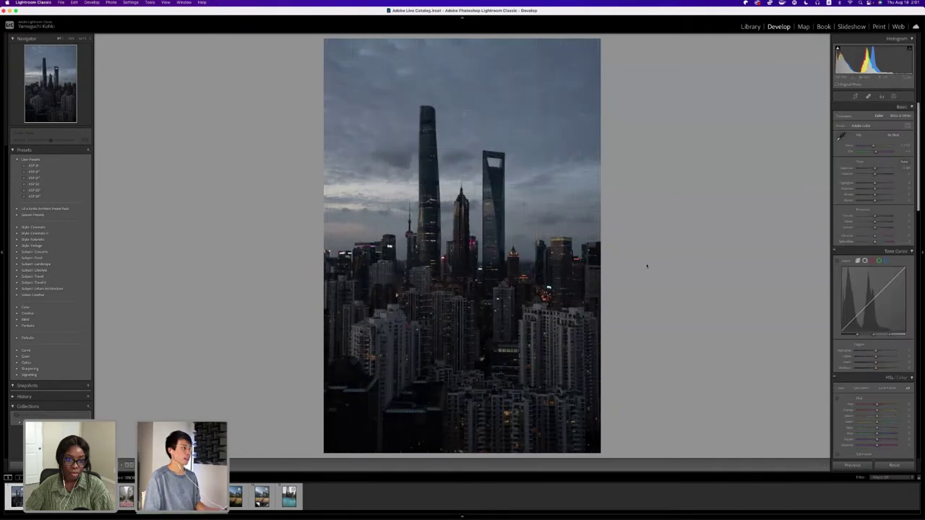
# Apply the KSP 01 preset and raise Exposure to brighten the skyline.
pyautogui.click(55, 167)
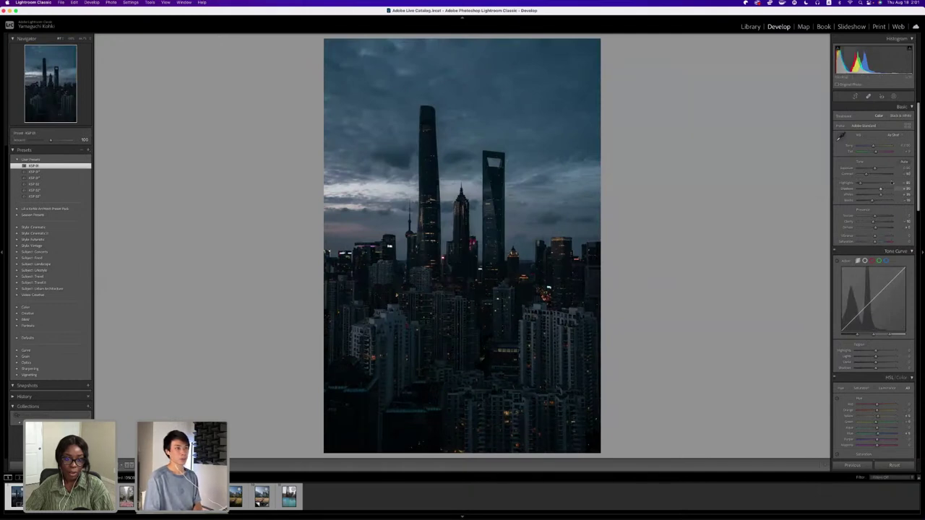
pyautogui.moveTo(847, 56); pyautogui.dragTo(875, 57)
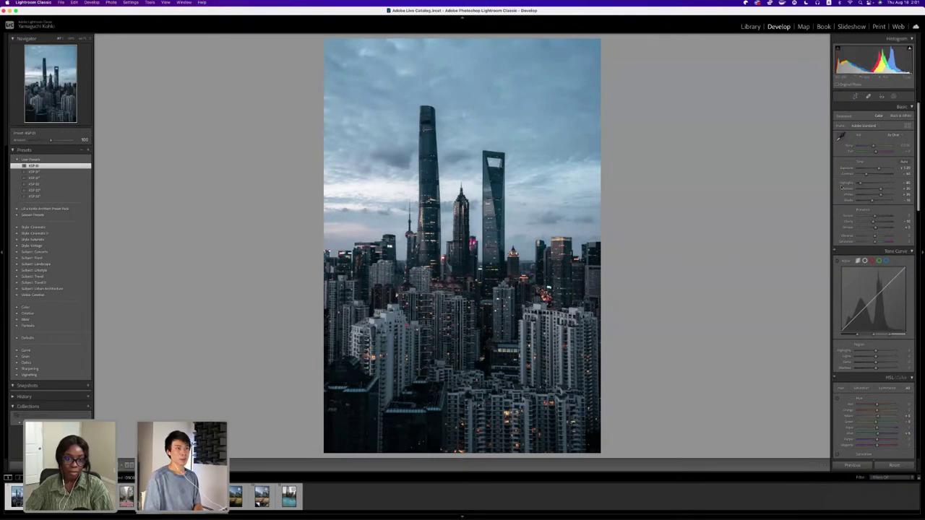
pyautogui.scroll(-10, 854, 227)
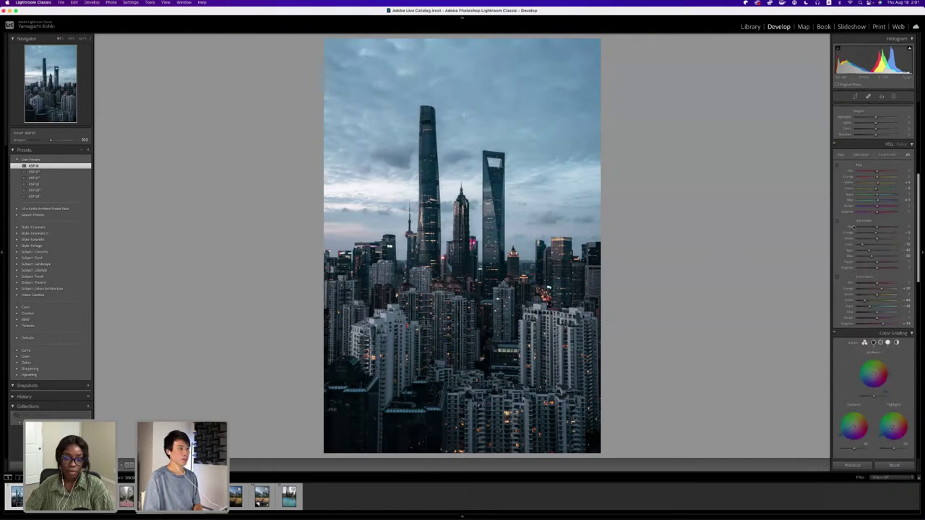
# Lower Blue and Aqua luminance to darken the sky, and slightly reduce one colour's saturation.
pyautogui.scroll(-1, 853, 227)
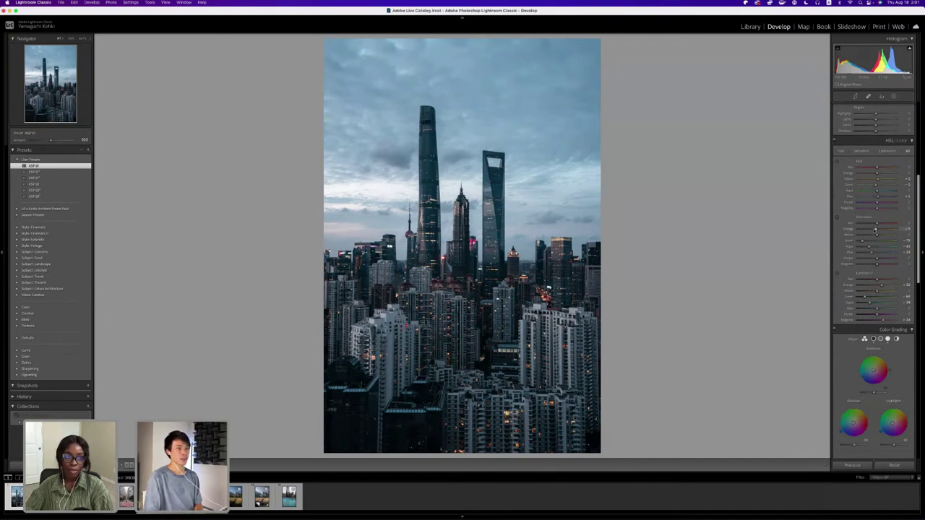
pyautogui.click(877, 228)
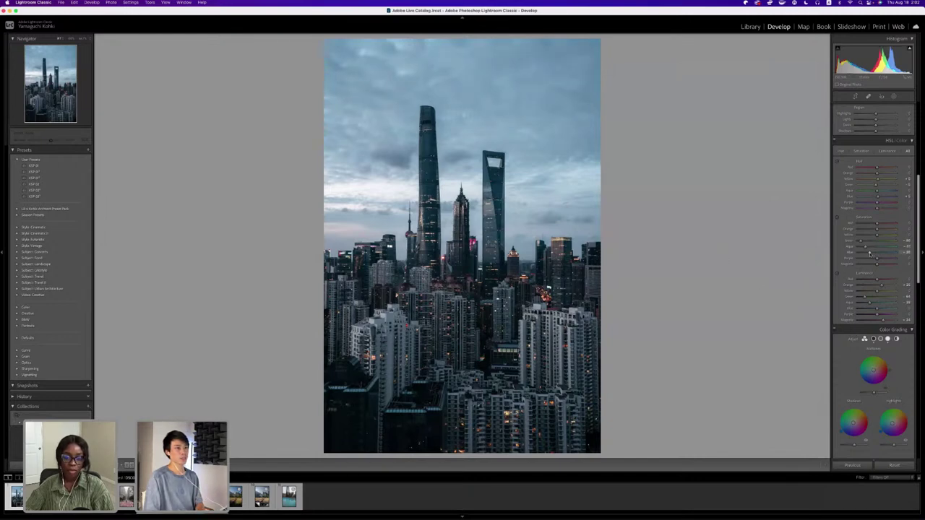
pyautogui.moveTo(873, 308); pyautogui.dragTo(866, 308)
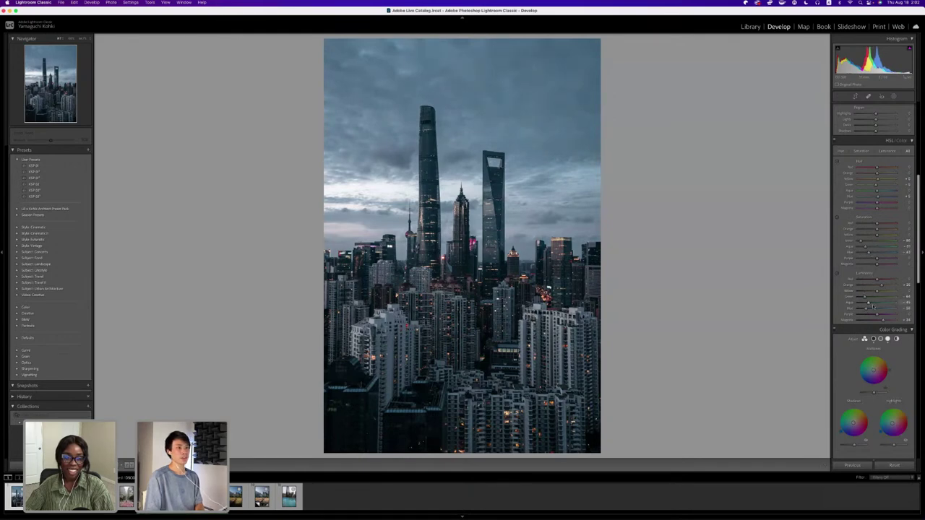
pyautogui.moveTo(865, 308); pyautogui.dragTo(867, 304)
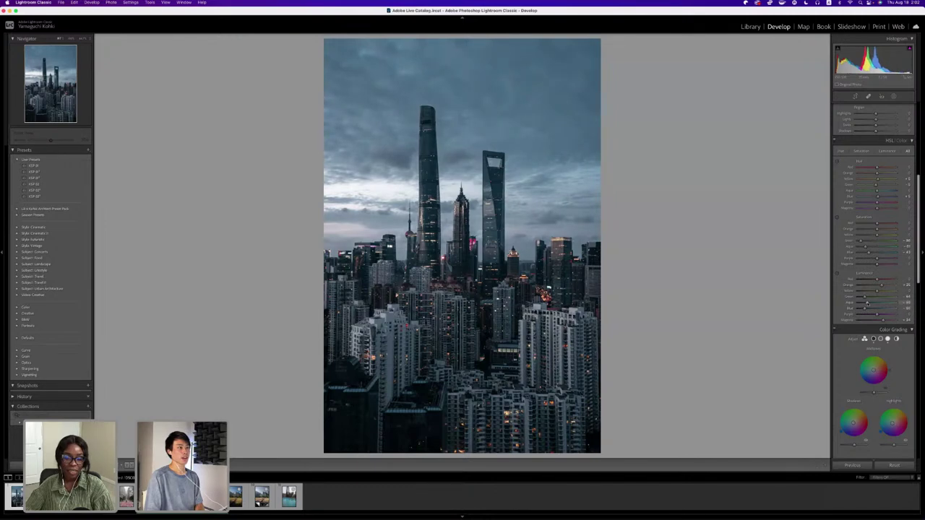
pyautogui.moveTo(873, 254); pyautogui.dragTo(867, 255)
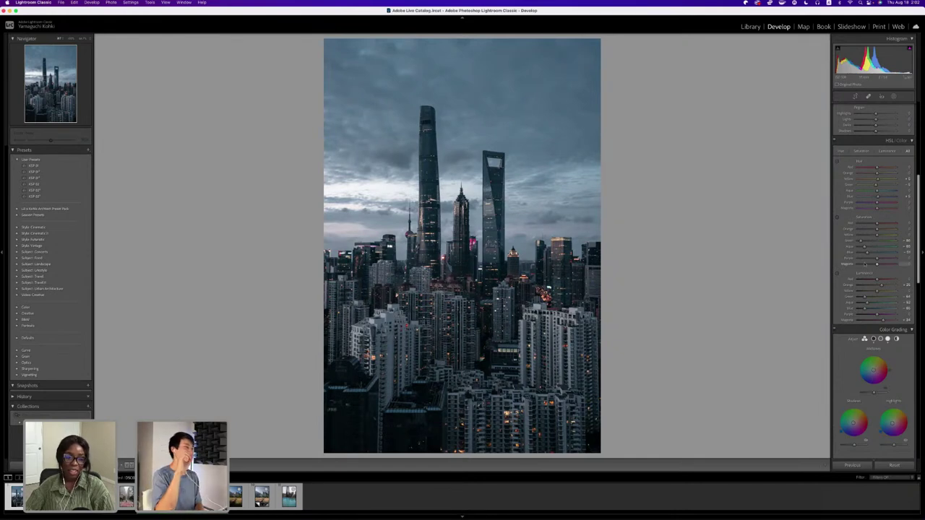
# Adjust the Basic panel Exposure slider to brighten the whole Shanghai skyline.
pyautogui.scroll(10, 865, 263)
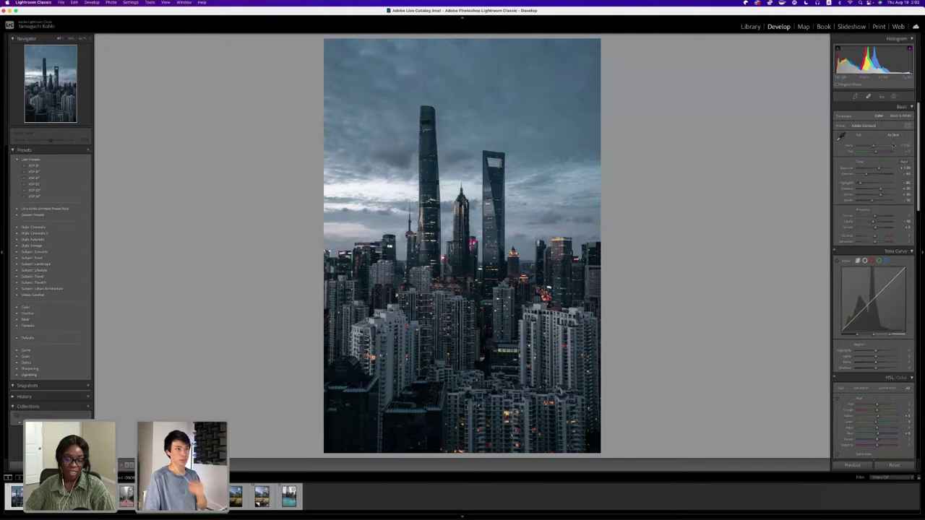
pyautogui.scroll(-10, 873, 282)
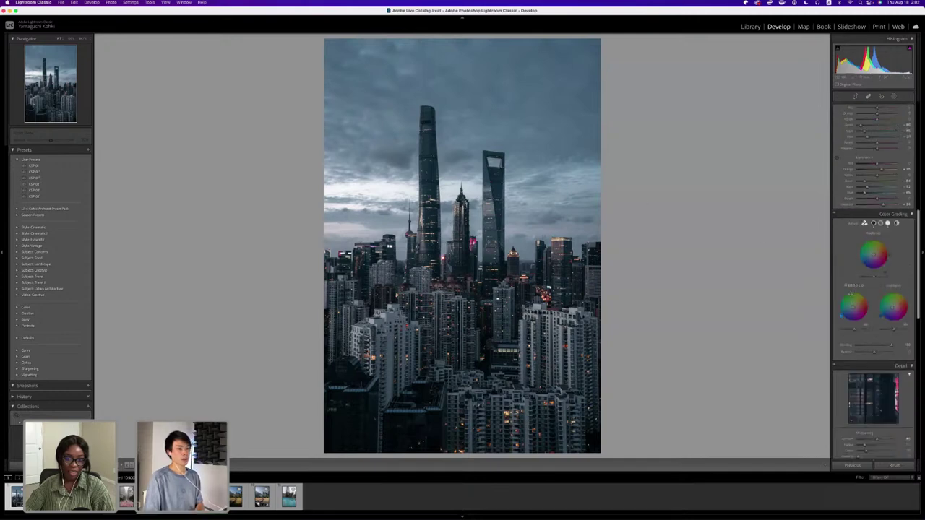
pyautogui.scroll(10, 871, 296)
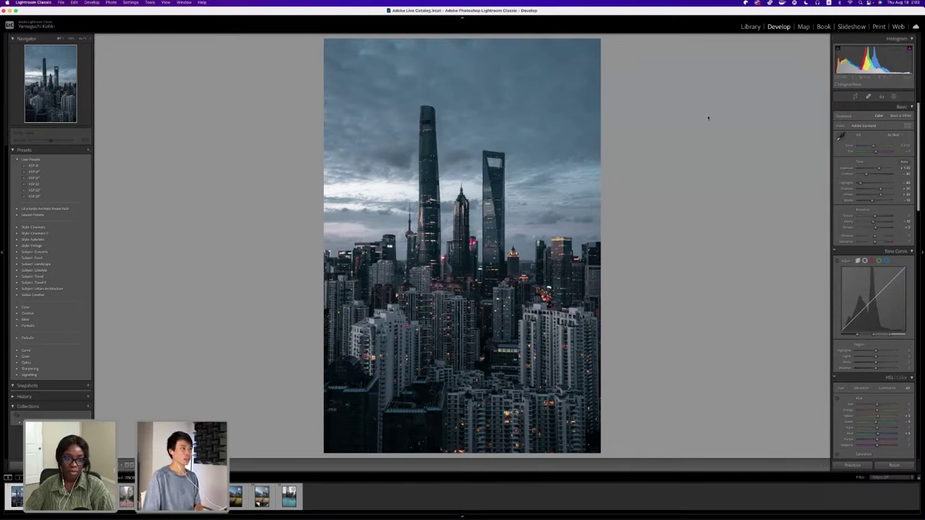
pyautogui.moveTo(882, 167); pyautogui.dragTo(870, 170)
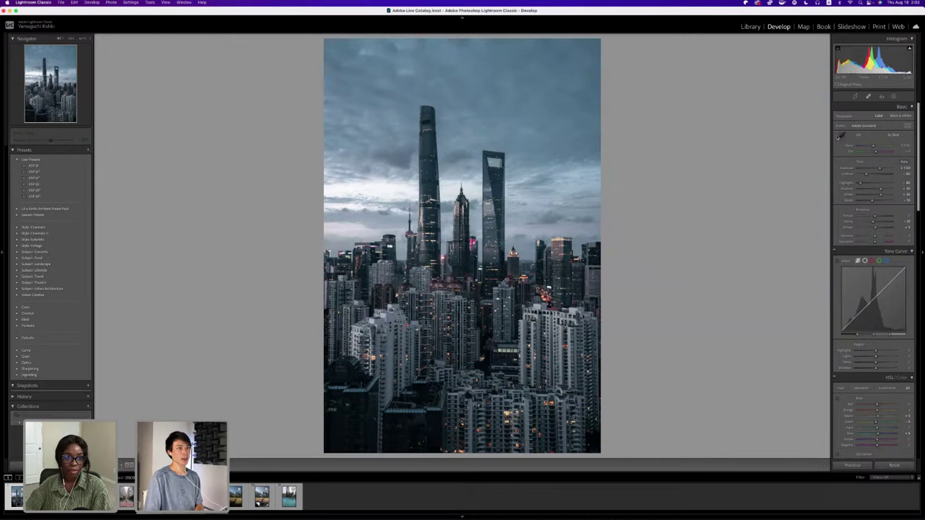
# Drag a new linear gradient mask upward from the bottom of the city.
pyautogui.click(893, 96)
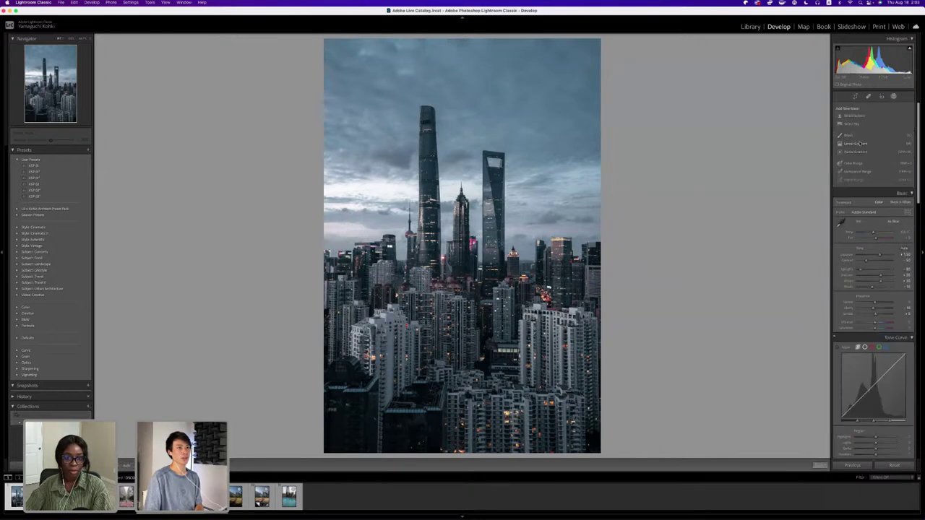
pyautogui.click(857, 143)
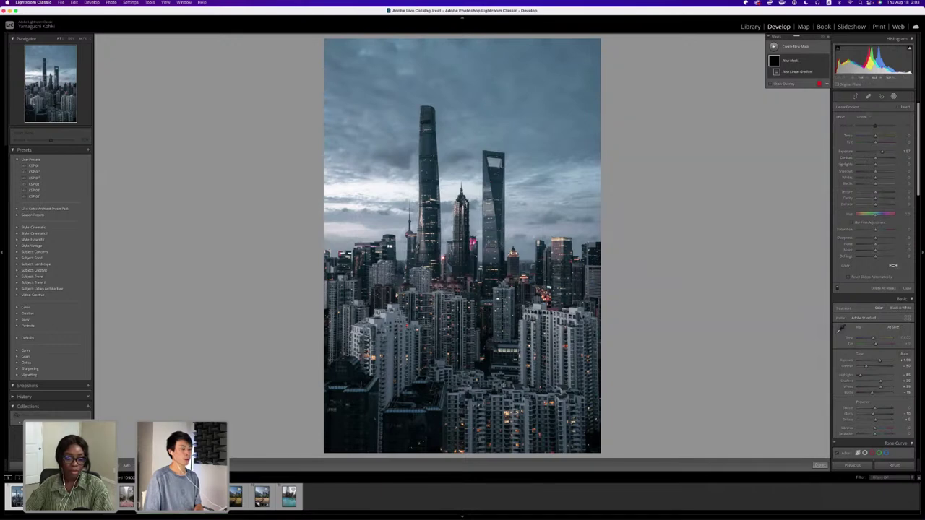
pyautogui.moveTo(478, 399); pyautogui.dragTo(478, 167)
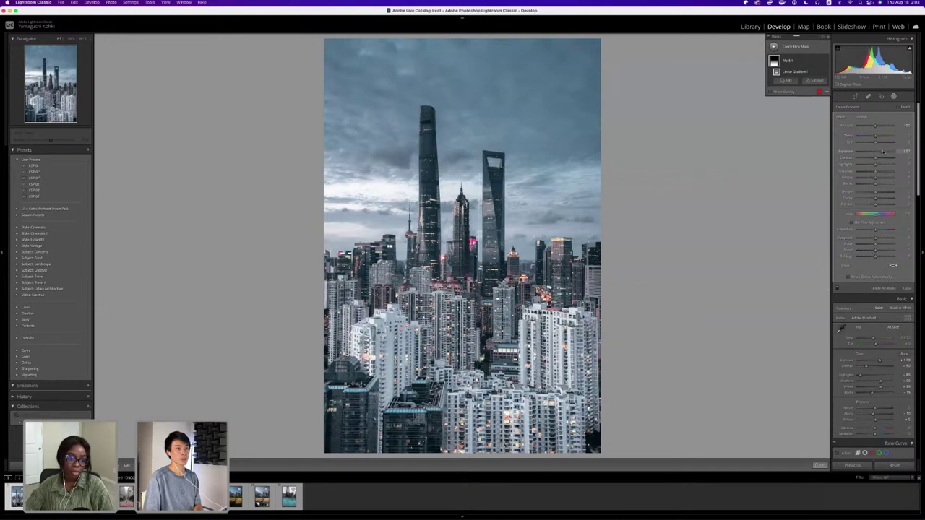
# Lower Exposure, Shadows and Blacks inside the gradient mask.
pyautogui.click(883, 151)
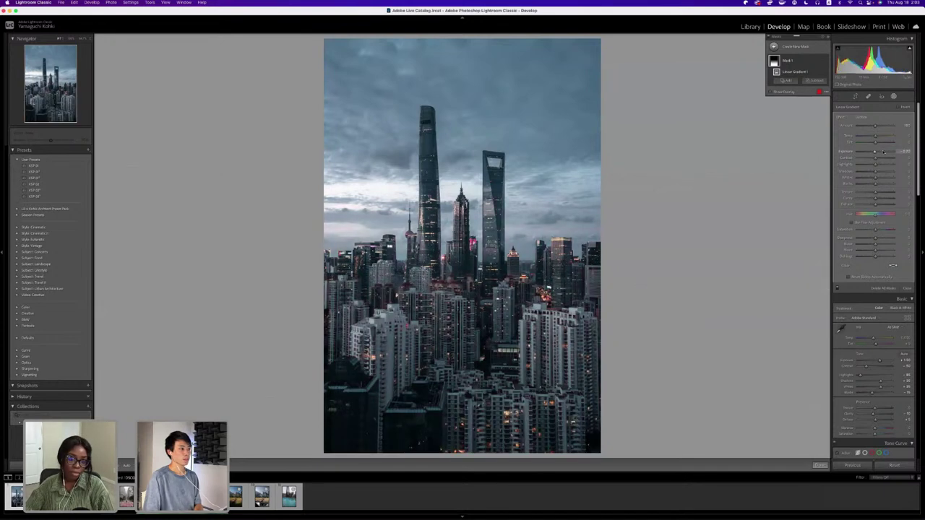
pyautogui.click(874, 172)
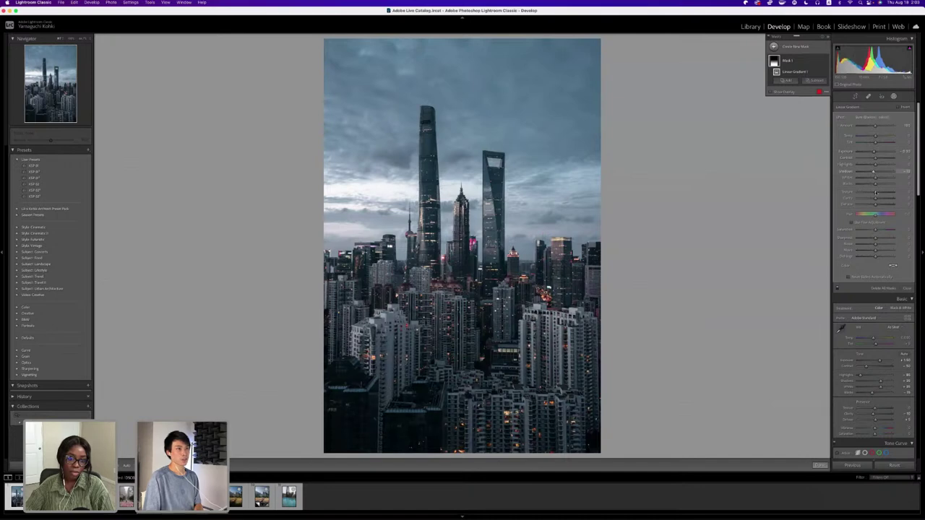
pyautogui.moveTo(875, 184); pyautogui.dragTo(875, 185)
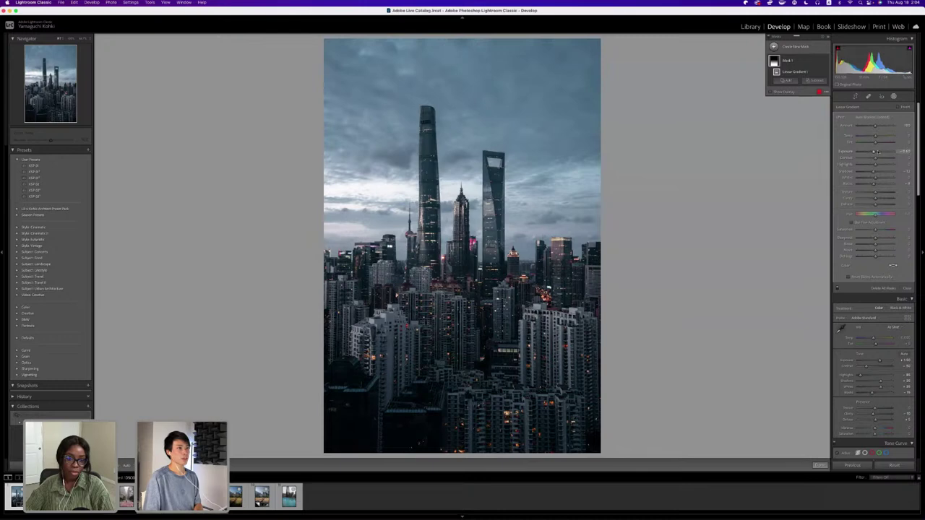
pyautogui.click(815, 80)
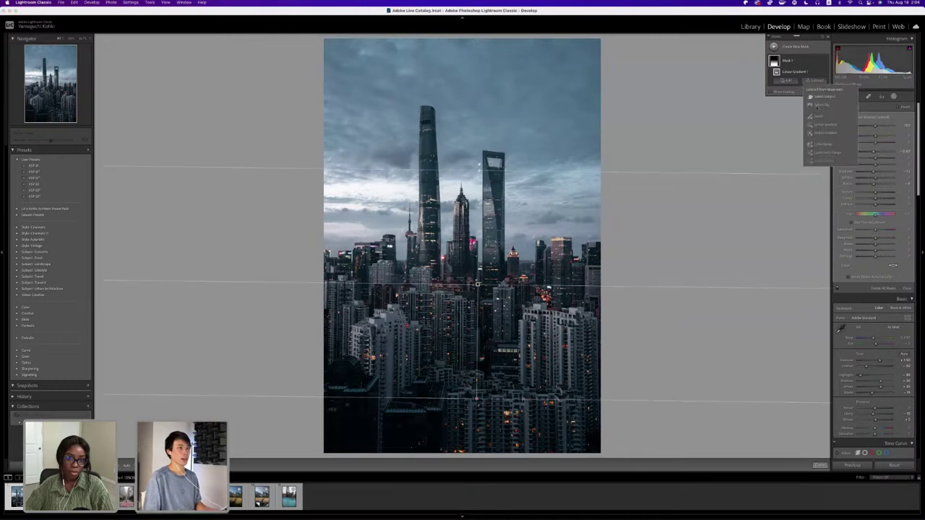
# Brush an area out of the gradient mask, then exit Masking.
pyautogui.click(819, 115)
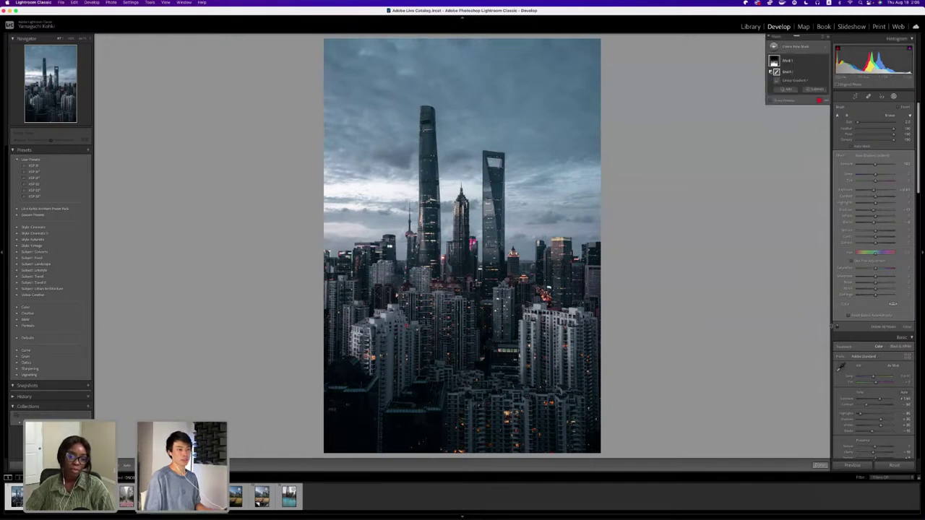
pyautogui.hotkey('shift', 'w')
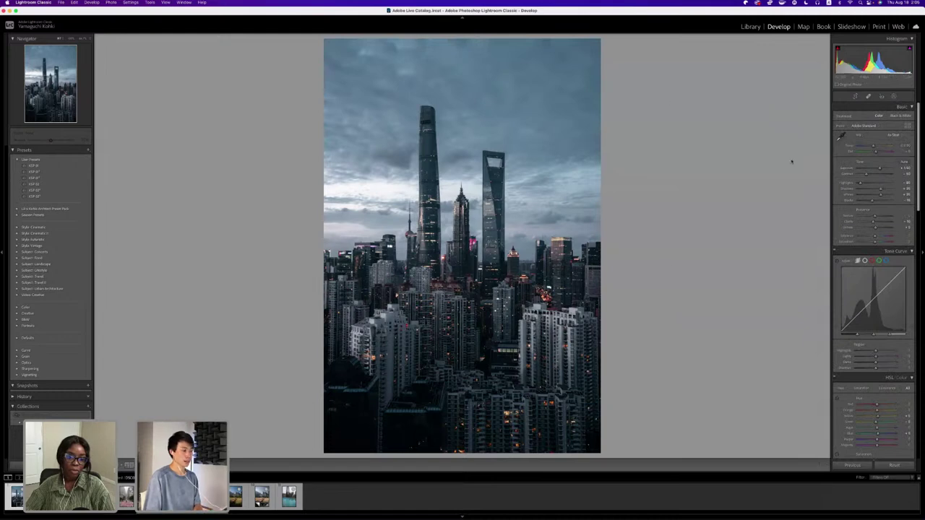
# Compare the grade with the original, then start a new brush mask.
pyautogui.press('\\')
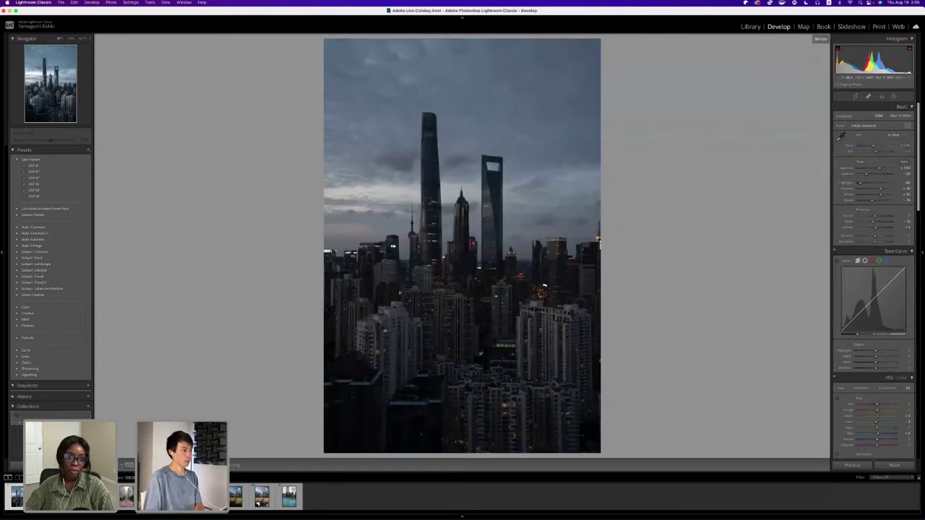
pyautogui.press('\\')
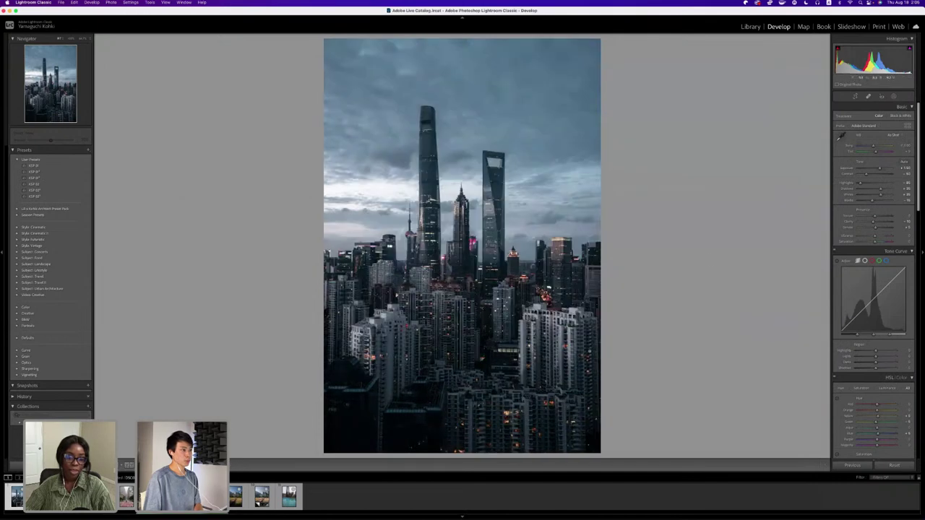
pyautogui.click(895, 97)
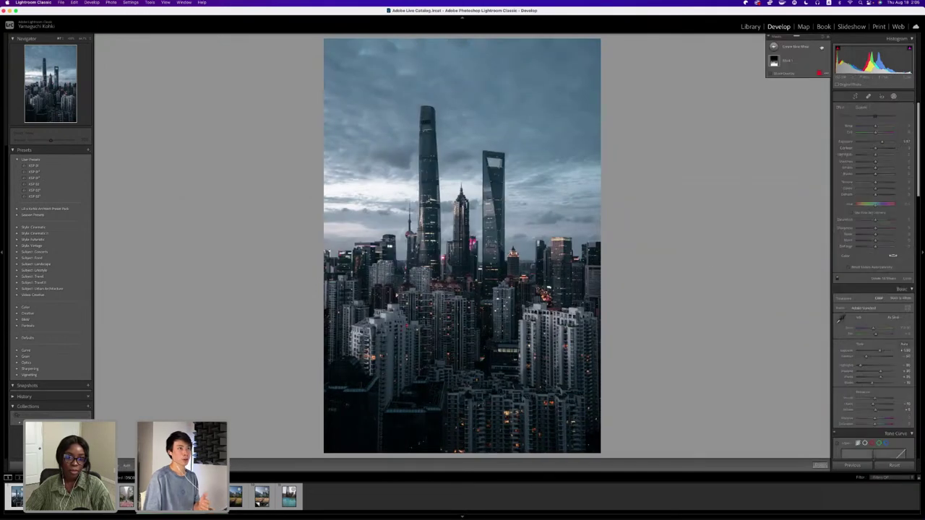
pyautogui.click(821, 47)
pyautogui.click(813, 78)
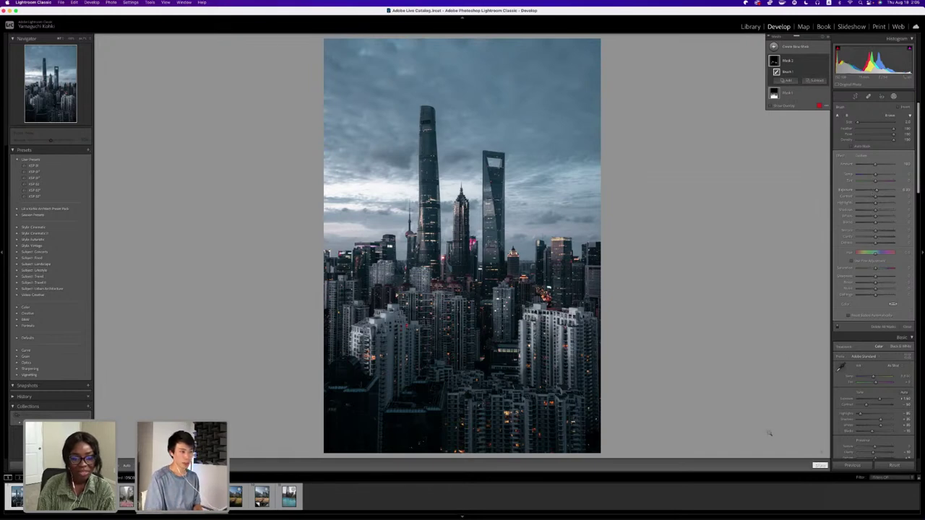
# Leave Masking and compare the edit against the original again.
pyautogui.hotkey('shift', 'w')
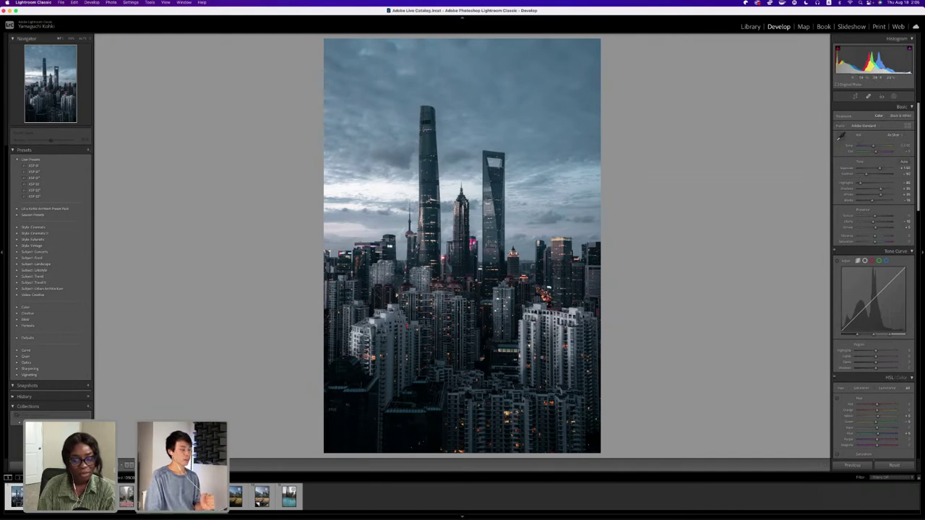
pyautogui.press('\\')
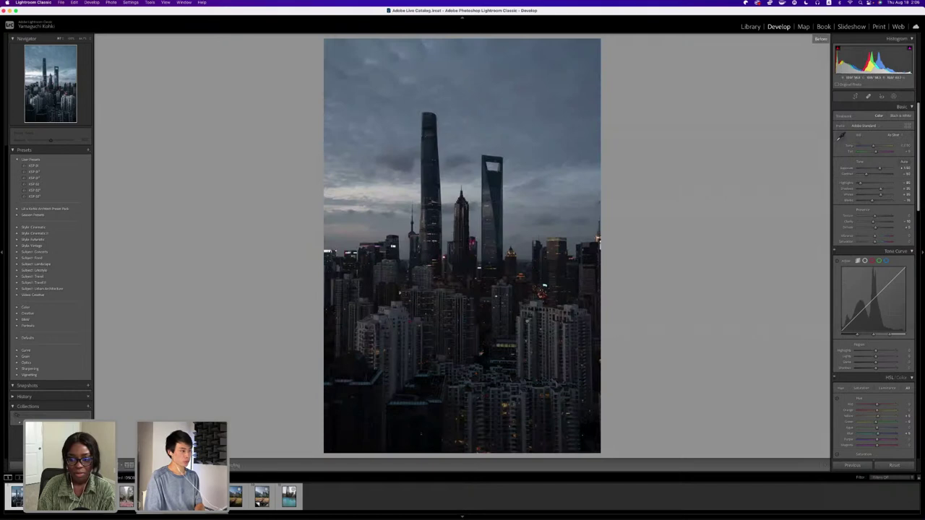
pyautogui.press('\\')
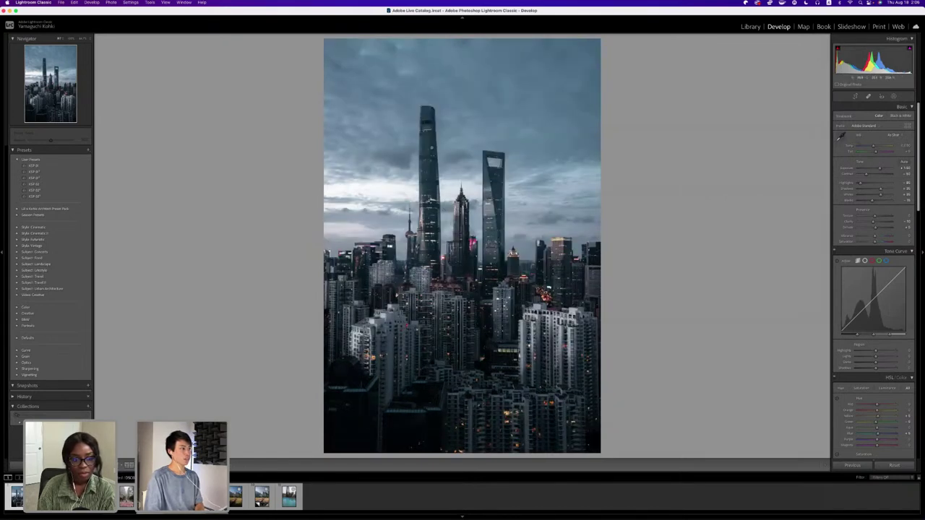
# Create a new brush mask and paint it onto the right tower.
pyautogui.click(894, 97)
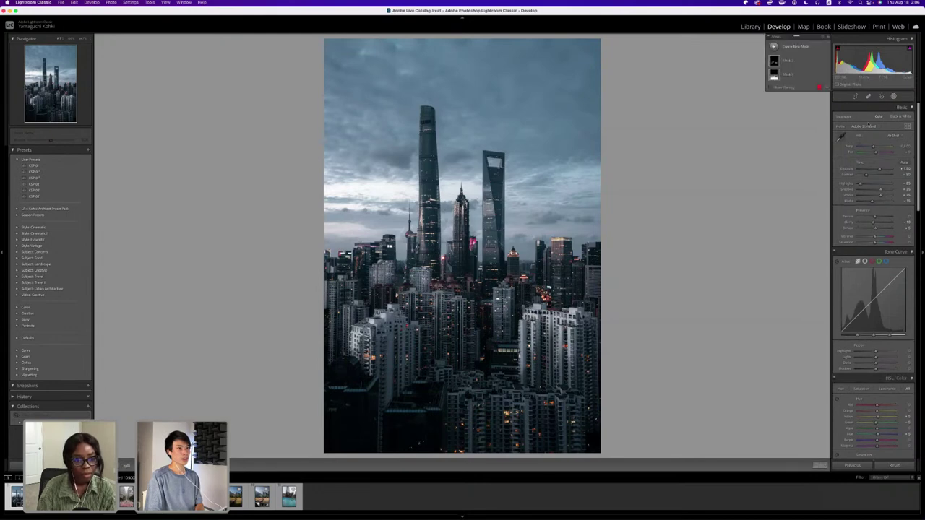
pyautogui.click(800, 45)
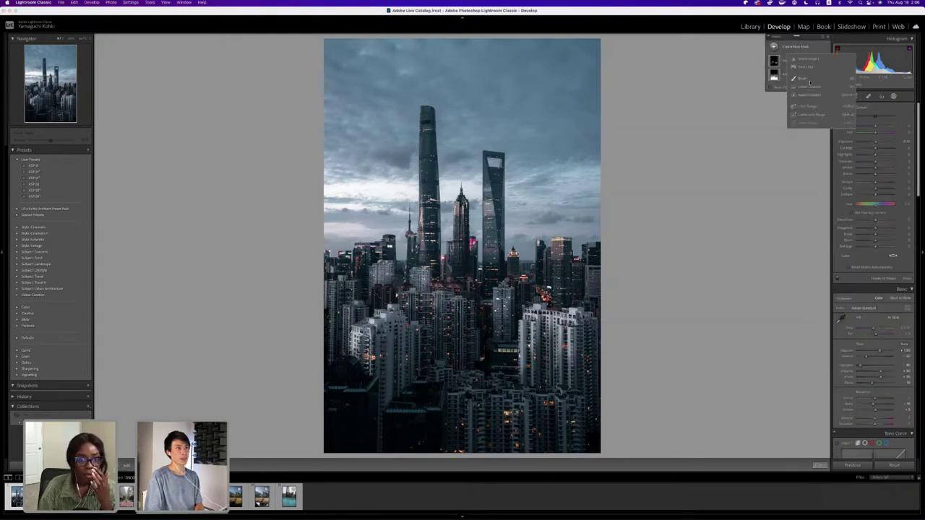
pyautogui.click(811, 78)
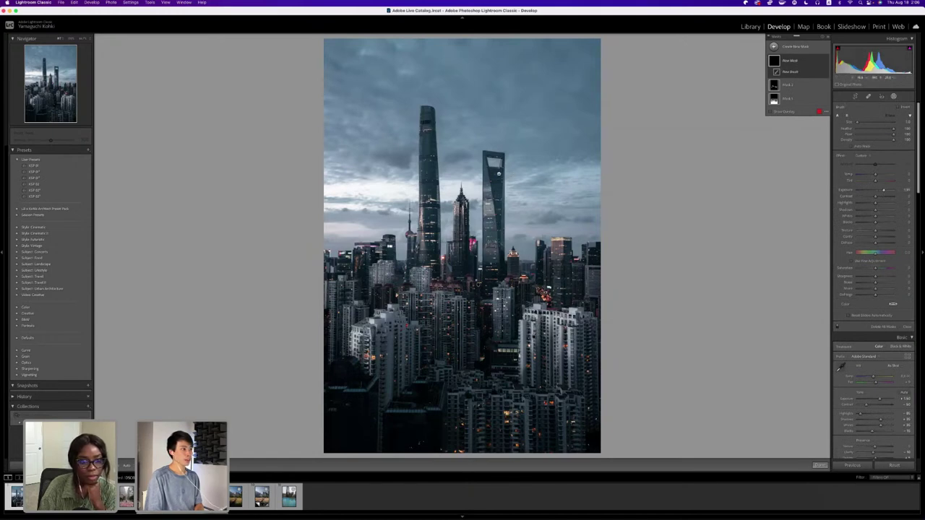
pyautogui.moveTo(499, 186); pyautogui.dragTo(500, 174)
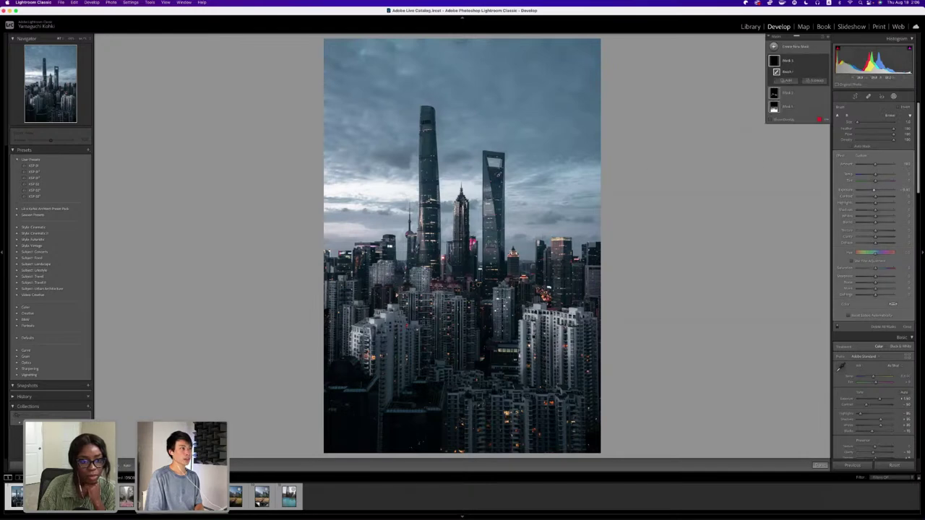
# Repeatedly hide and show the mask list to inspect the painted tower mask.
pyautogui.hotkey('shift', 'w')
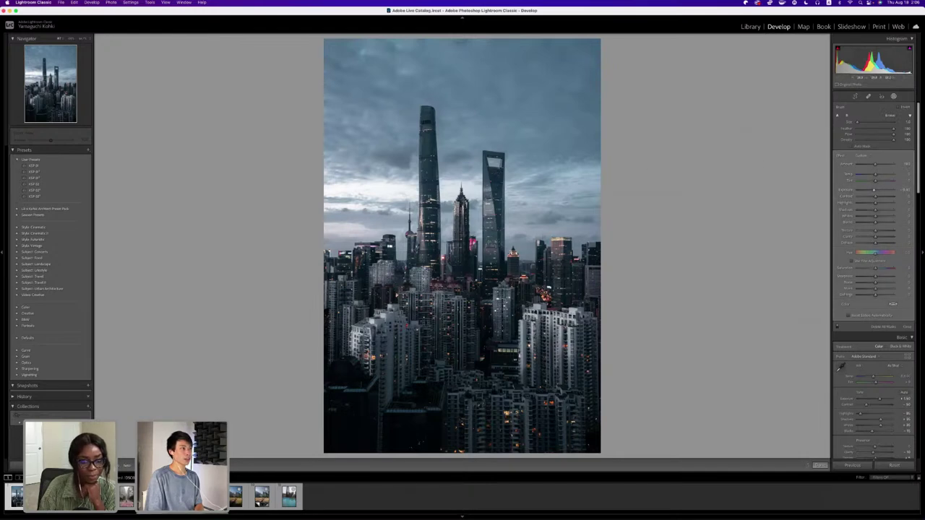
pyautogui.hotkey('shift', 'w')
pyautogui.hotkey('shift', 'w')
pyautogui.hotkey('shift', 'w')
pyautogui.hotkey('shift', 'w')
pyautogui.hotkey('shift', 'w')
pyautogui.moveTo(497, 172)
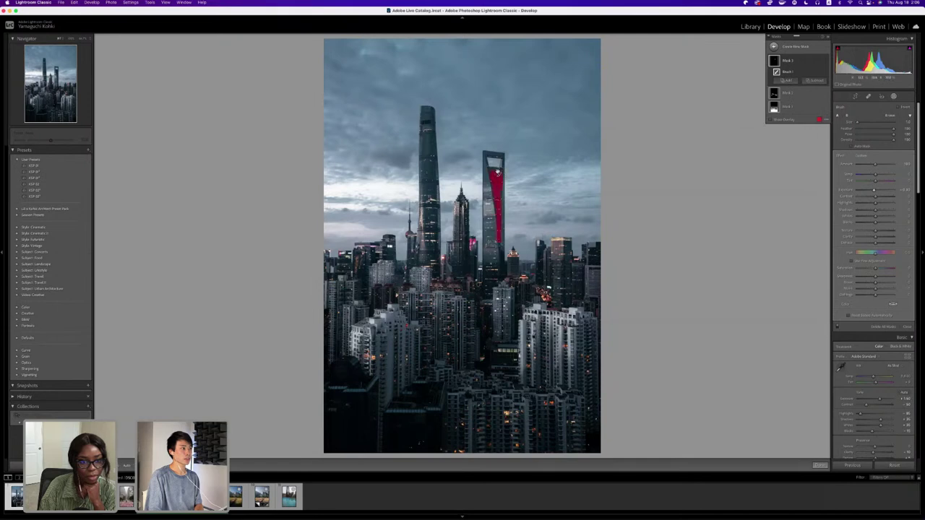
pyautogui.hotkey('shift', 'w')
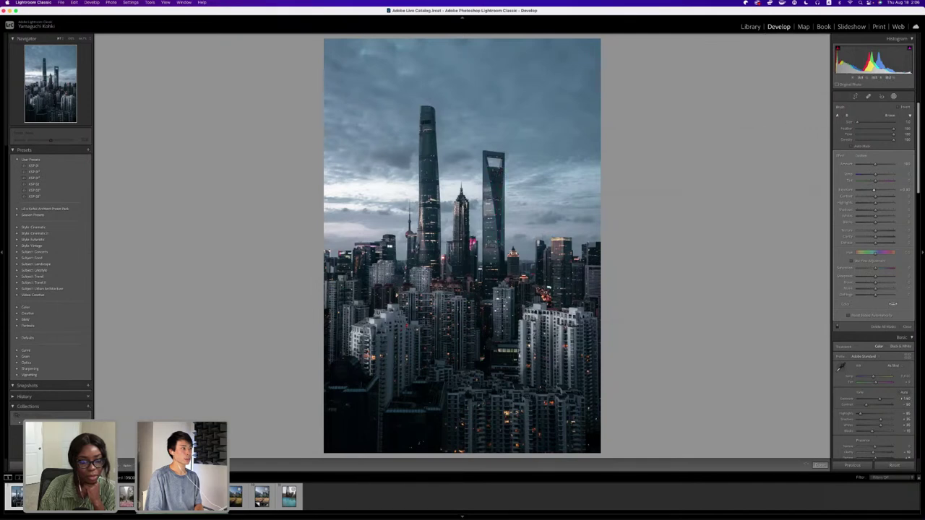
pyautogui.hotkey('shift', 'w')
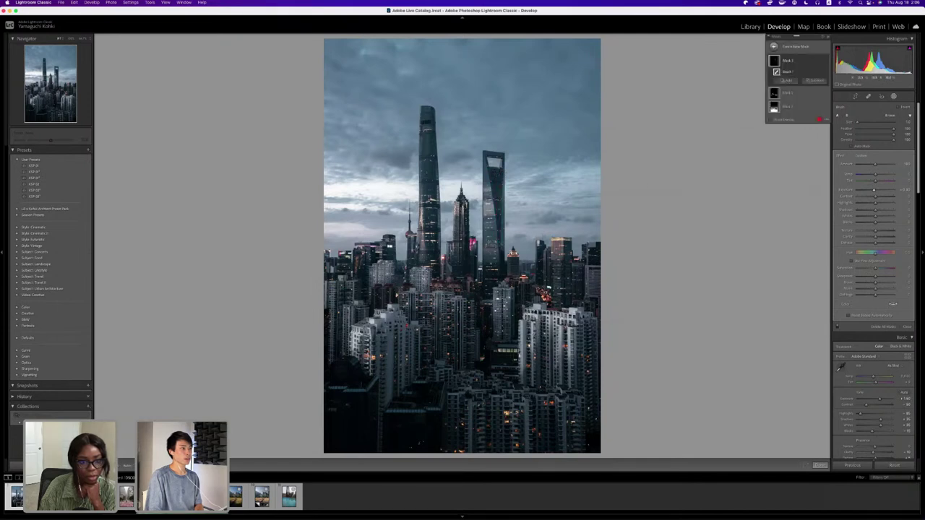
pyautogui.hotkey('shift', 'w')
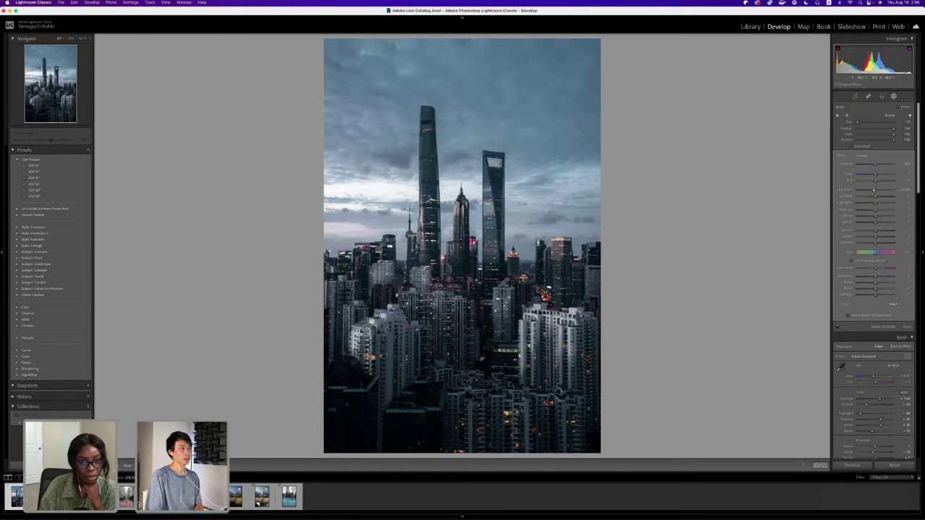
pyautogui.hotkey('shift', 'w')
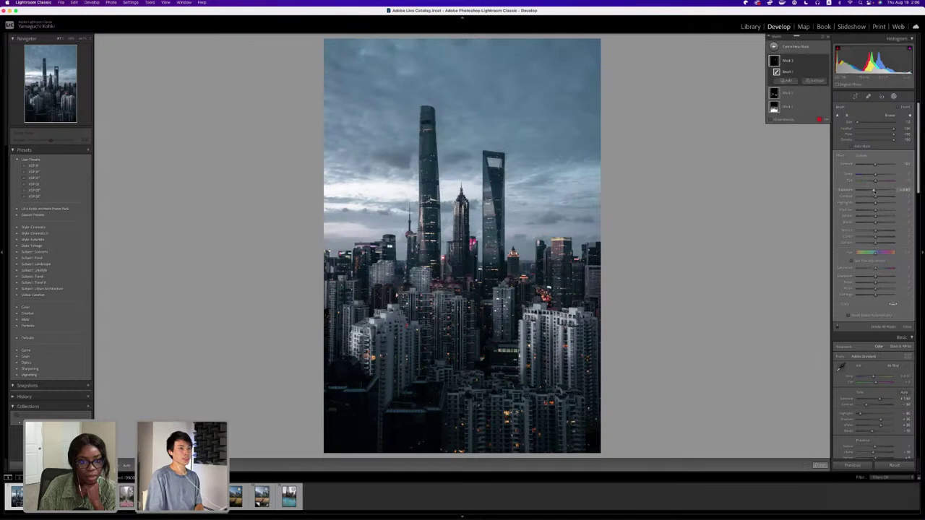
pyautogui.hotkey('shift', 'w')
pyautogui.hotkey('shift', 'w')
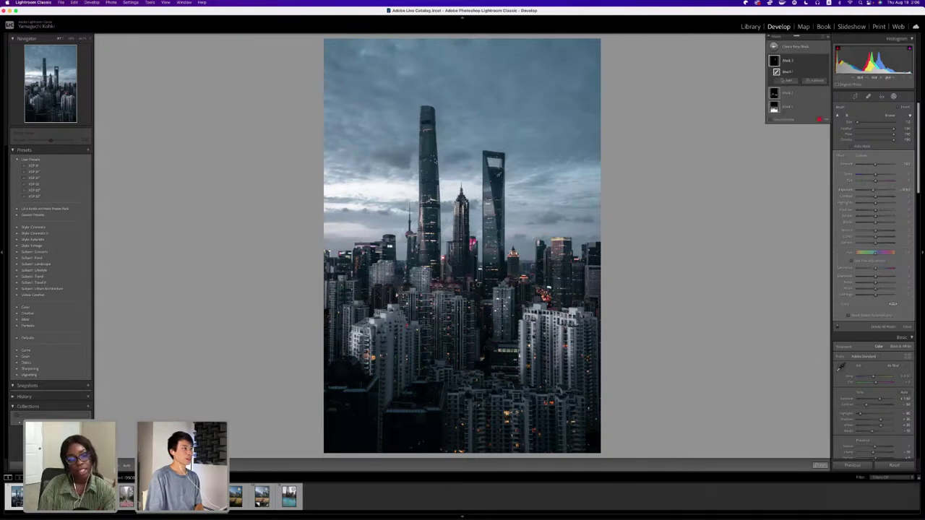
pyautogui.hotkey('shift', 'w')
pyautogui.hotkey('shift', 'w')
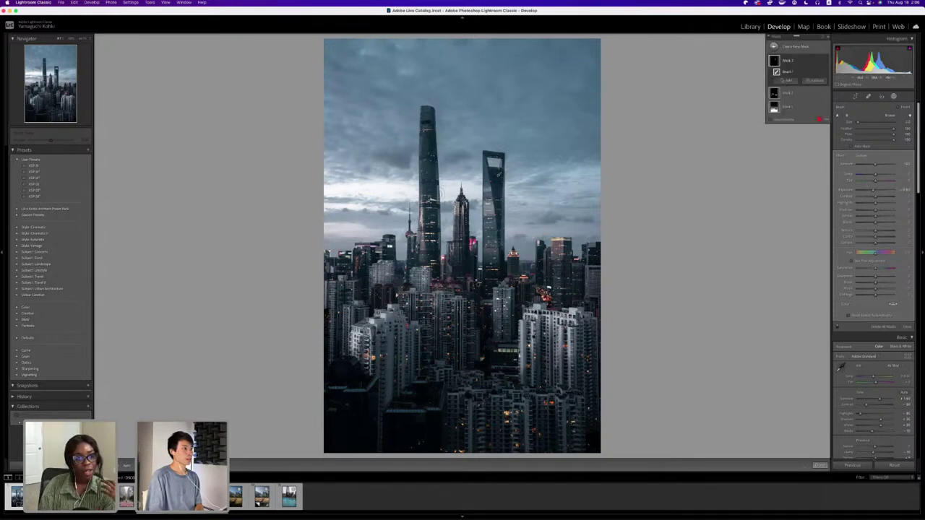
pyautogui.hotkey('shift', 'w')
pyautogui.hotkey('shift', 'w')
pyautogui.hotkey('shift', 'w')
pyautogui.hotkey('shift', 'w')
pyautogui.hotkey('shift', 'w')
pyautogui.hotkey('shift', 'w')
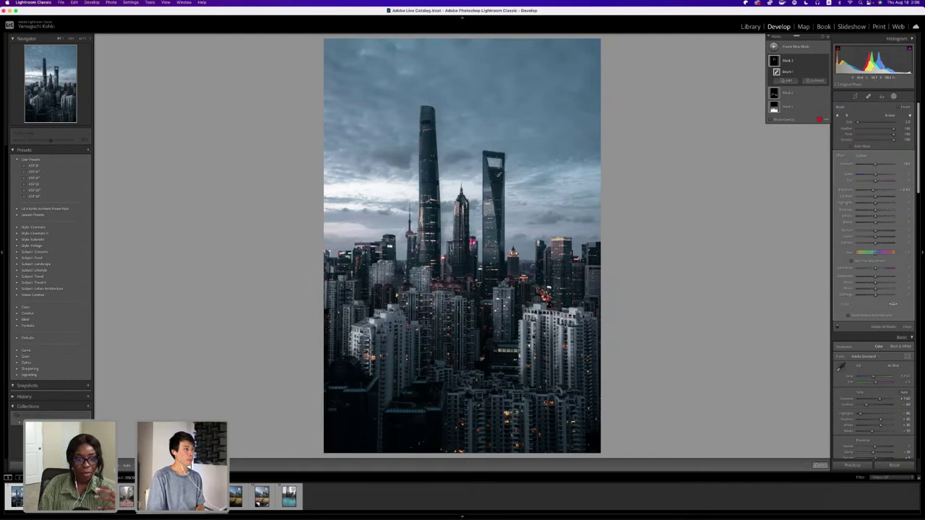
pyautogui.hotkey('shift', 'w')
pyautogui.hotkey('shift', 'w')
pyautogui.hotkey('shift', 'w')
pyautogui.hotkey('shift', 'w')
pyautogui.hotkey('shift', 'w')
pyautogui.hotkey('shift', 'w')
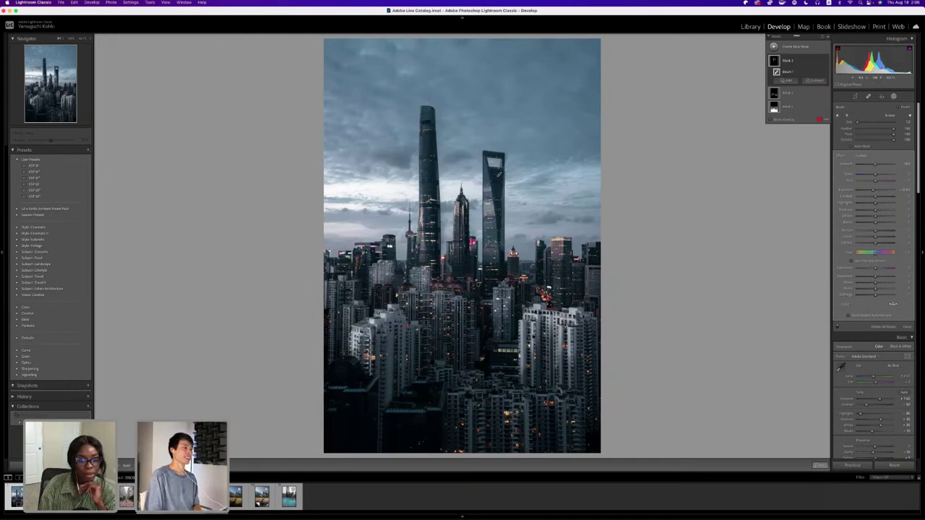
pyautogui.hotkey('shift', 'w')
pyautogui.hotkey('shift', 'w')
pyautogui.hotkey('shift', 'w')
pyautogui.hotkey('shift', 'w')
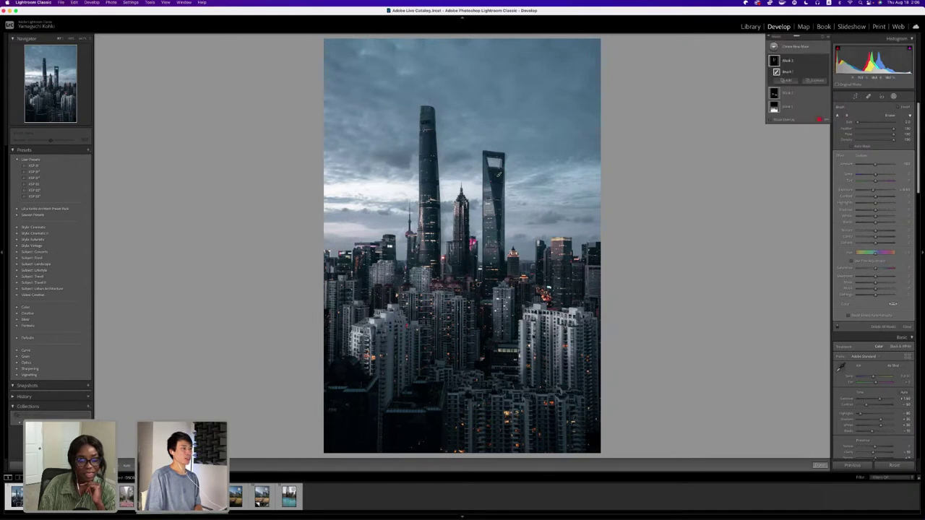
pyautogui.hotkey('shift', 'w')
pyautogui.hotkey('shift', 'w')
pyautogui.hotkey('shift', 'w')
pyautogui.hotkey('shift', 'w')
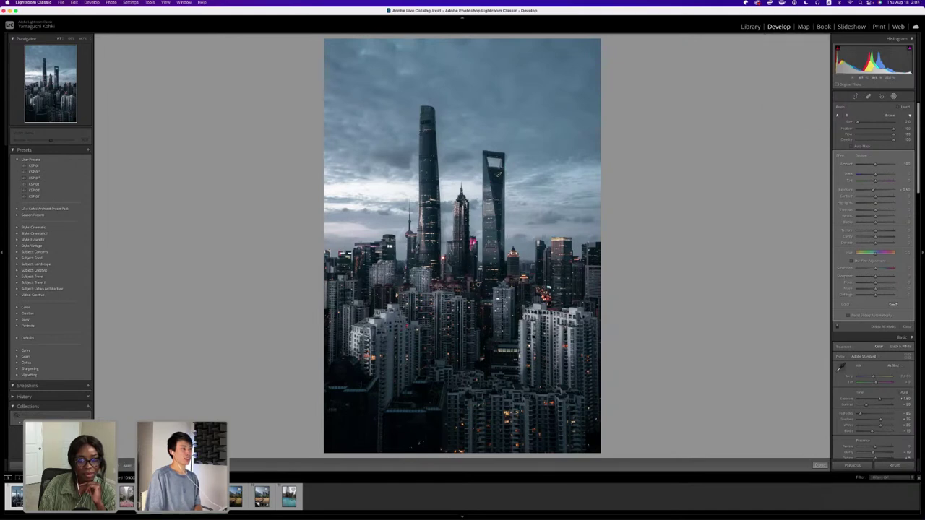
pyautogui.hotkey('shift', 'w')
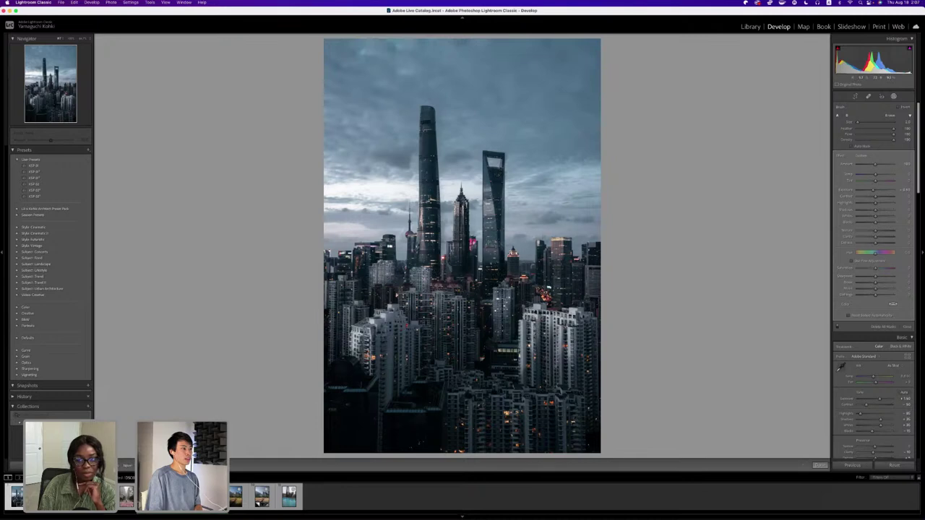
pyautogui.hotkey('shift', 'w')
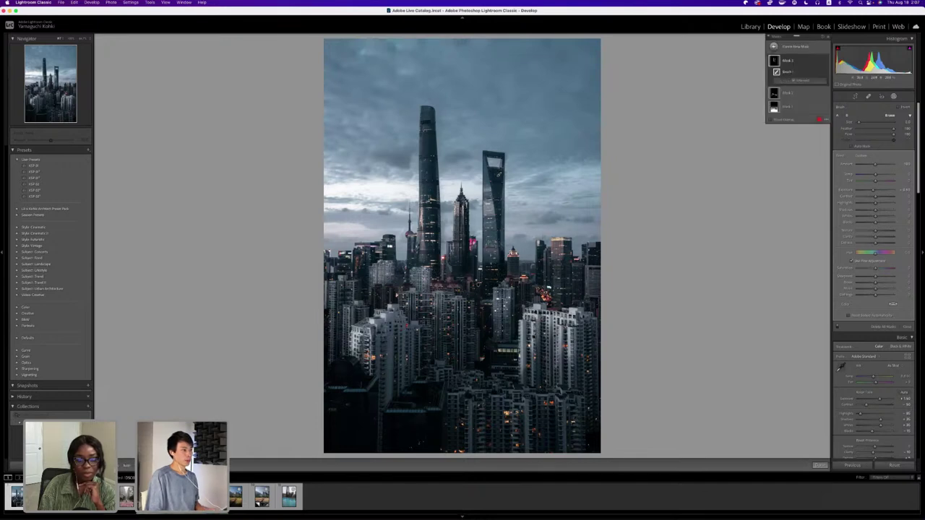
pyautogui.hotkey('shift', 'w')
pyautogui.hotkey('shift', 'w')
pyautogui.hotkey('shift', 'w')
pyautogui.hotkey('shift', 'w')
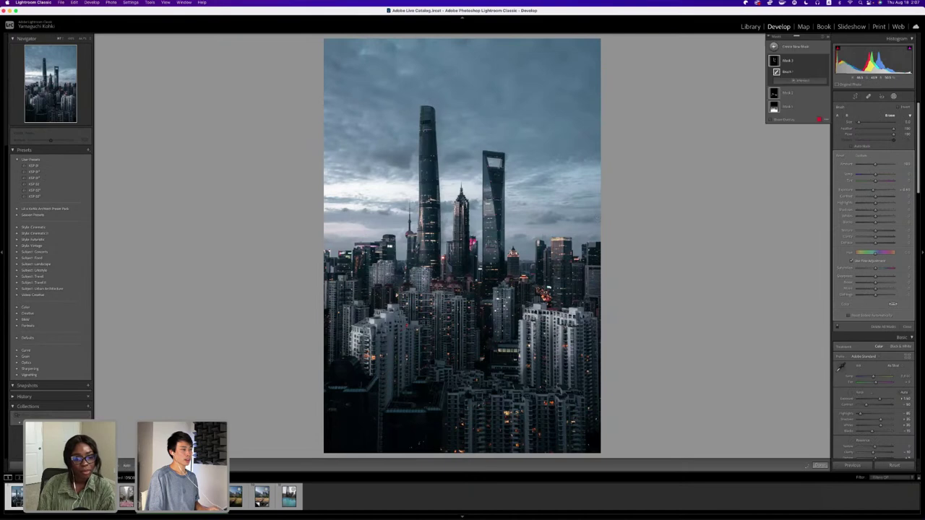
pyautogui.hotkey('shift', 'w')
pyautogui.hotkey('shift', 'w')
pyautogui.hotkey('shift', 'w')
pyautogui.hotkey('shift', 'w')
# Finish the brush mask, add another new brush mask, then return to the Basic panel.
pyautogui.click(819, 466)
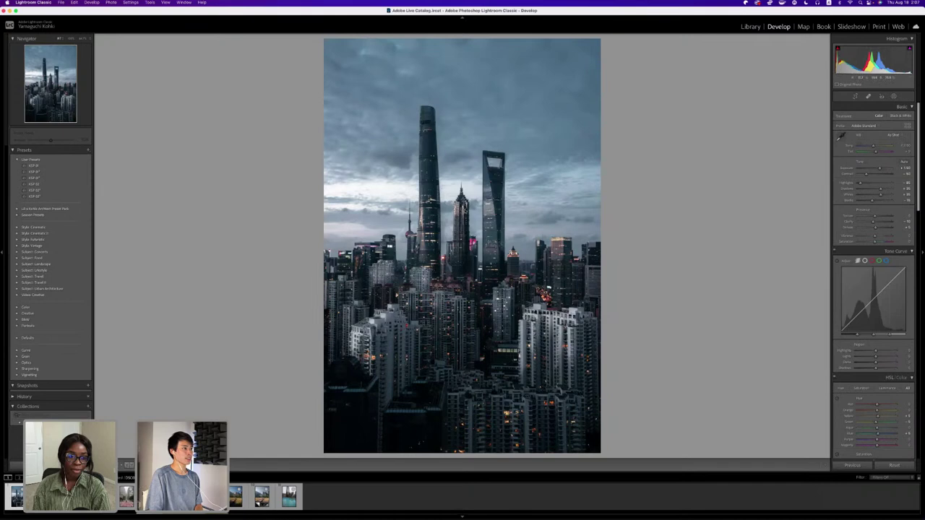
pyautogui.click(883, 97)
pyautogui.click(893, 97)
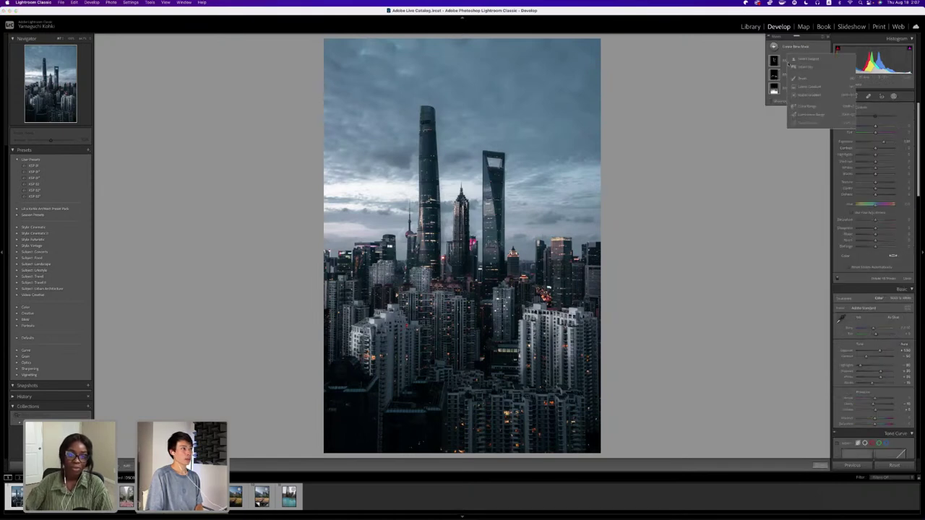
pyautogui.click(828, 79)
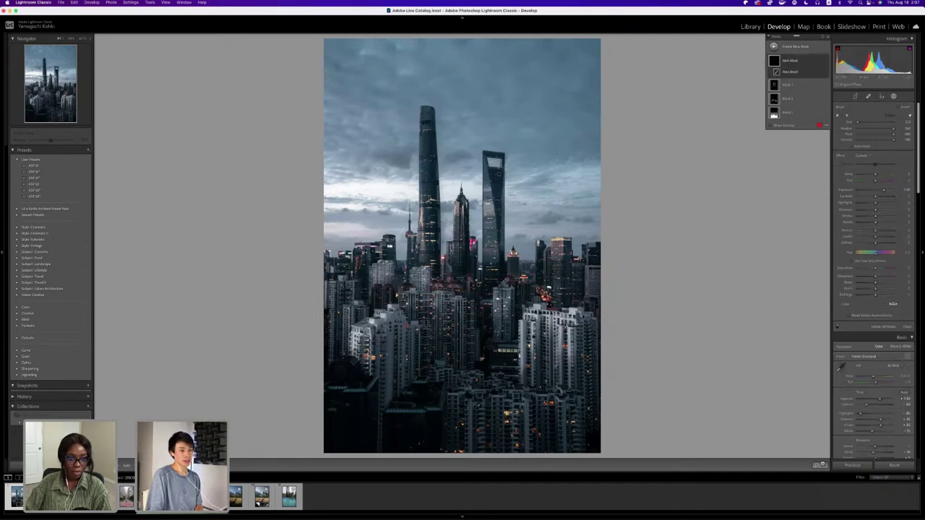
pyautogui.click(820, 465)
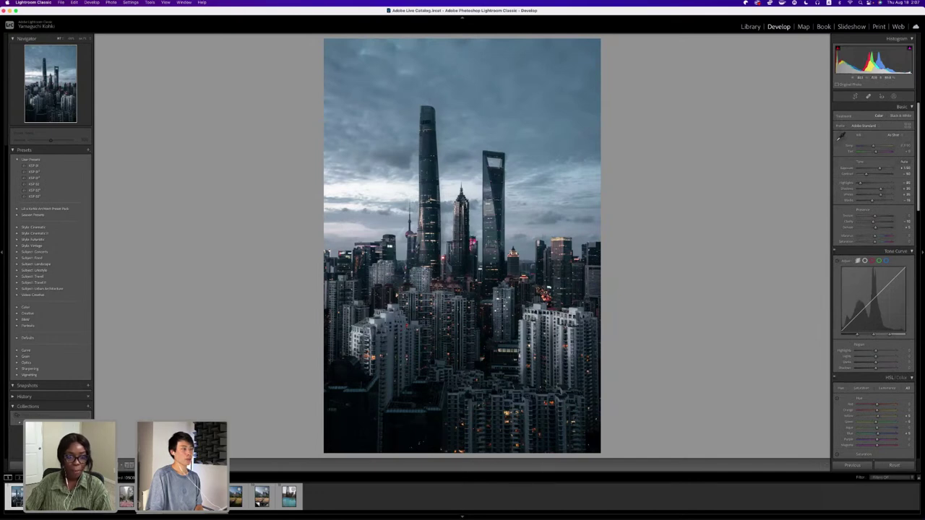
# In HSL/Color, raise Orange saturation slightly, then undo a trial Orange hue shift.
pyautogui.scroll(-5, 880, 308)
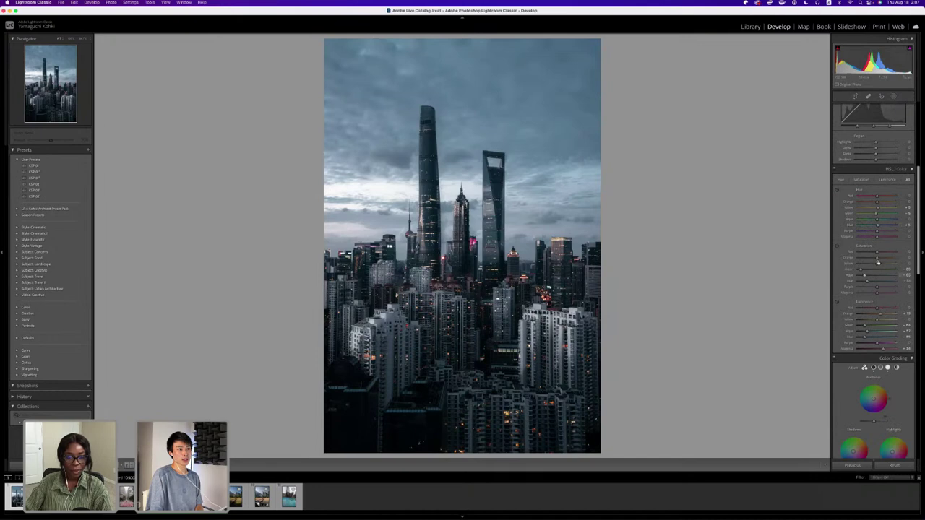
pyautogui.moveTo(878, 258); pyautogui.dragTo(883, 260)
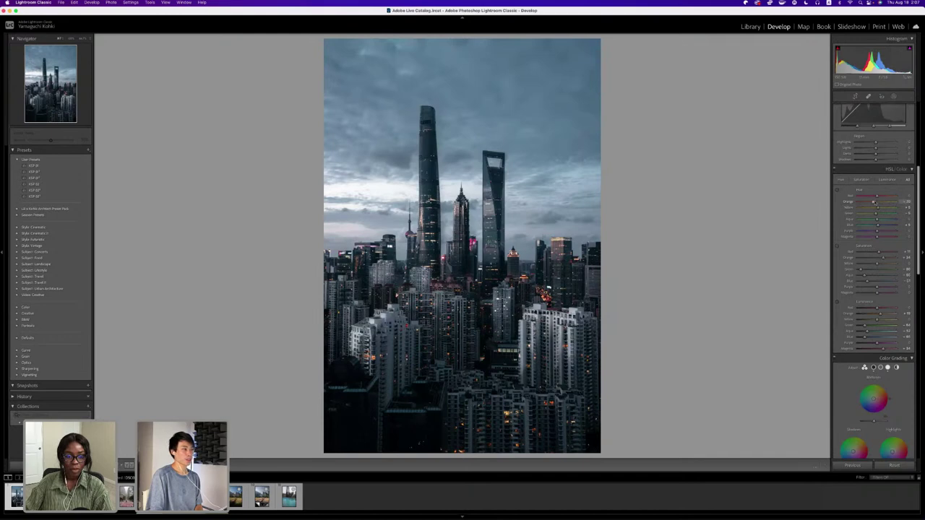
pyautogui.moveTo(883, 202); pyautogui.dragTo(882, 205)
pyautogui.press('super+z')
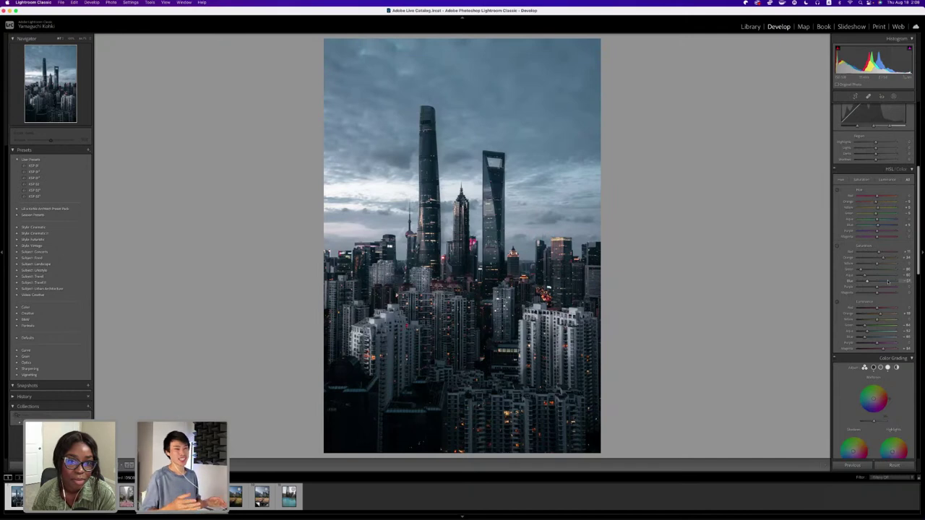
pyautogui.scroll(8, 887, 281)
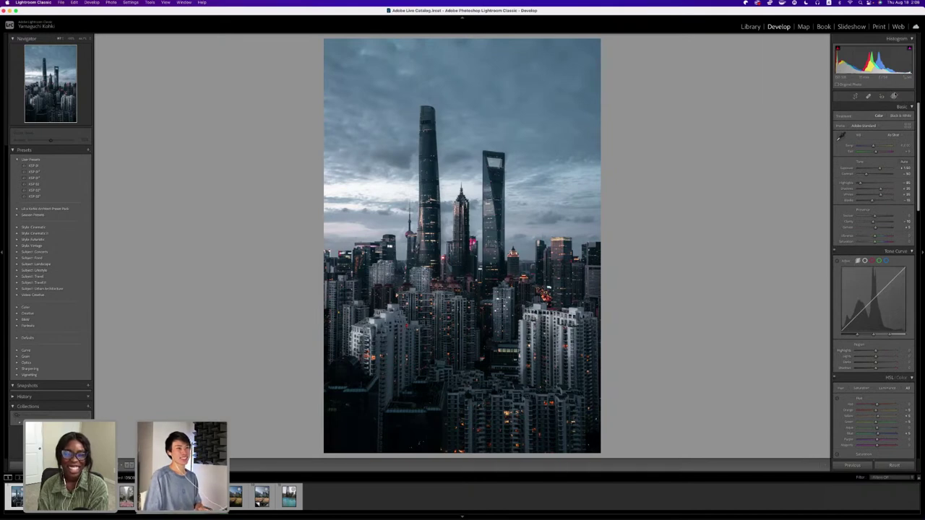
# Draw a large radial gradient over the sky, centre it on the towers, and raise its exposure.
pyautogui.click(894, 96)
pyautogui.click(774, 46)
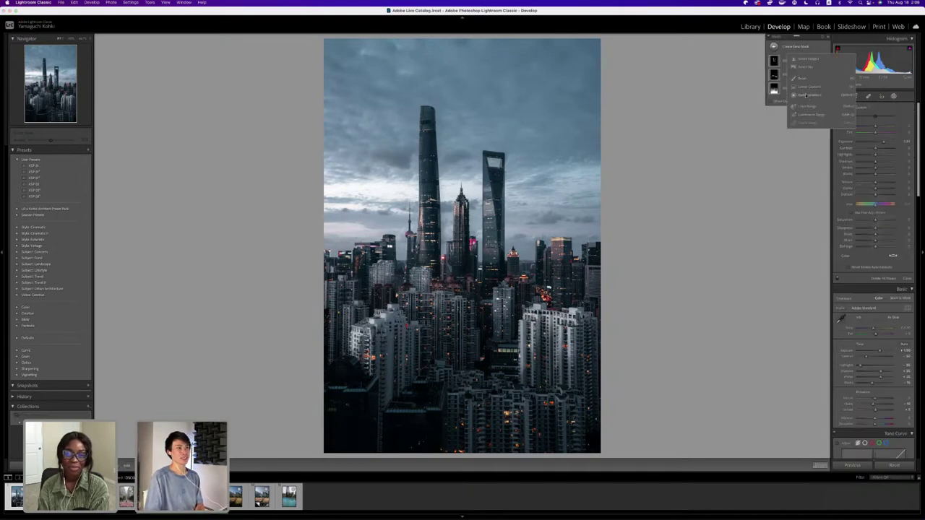
pyautogui.click(806, 95)
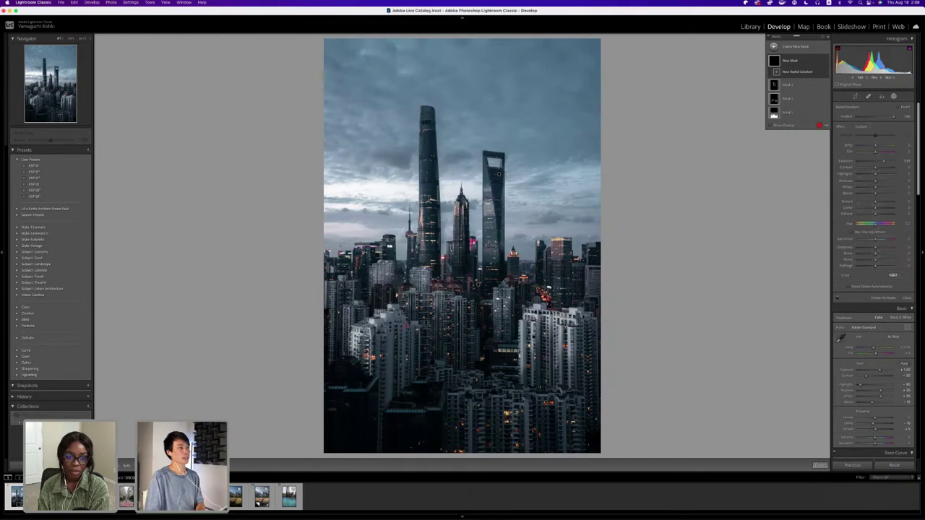
pyautogui.moveTo(273, 142); pyautogui.dragTo(531, 388)
pyautogui.moveTo(272, 140); pyautogui.dragTo(311, 194)
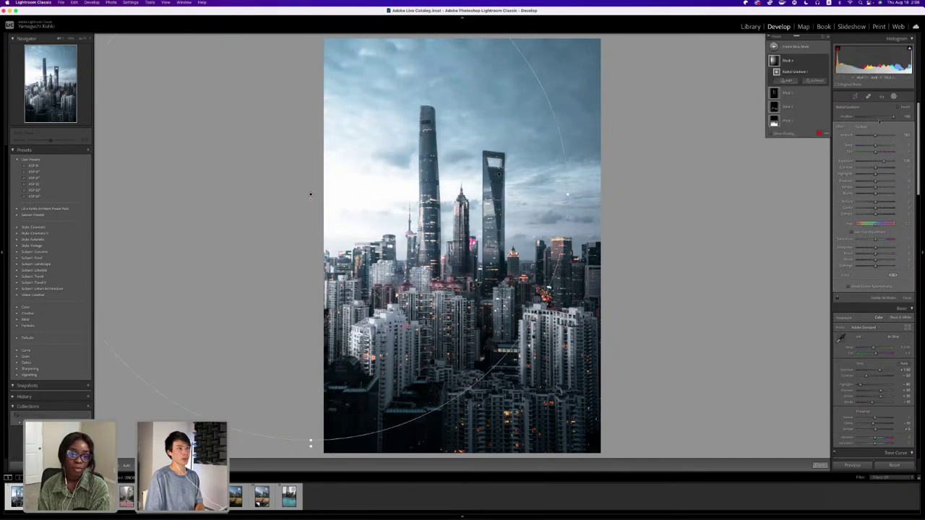
pyautogui.moveTo(885, 160); pyautogui.dragTo(888, 162)
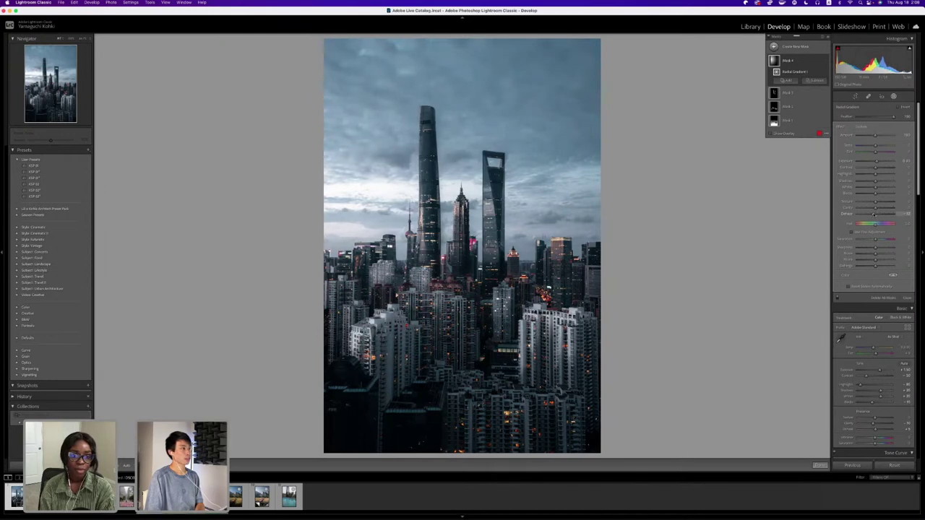
# Finish the radial mask, then add a linear gradient from the right with lowered exposure.
pyautogui.click(822, 465)
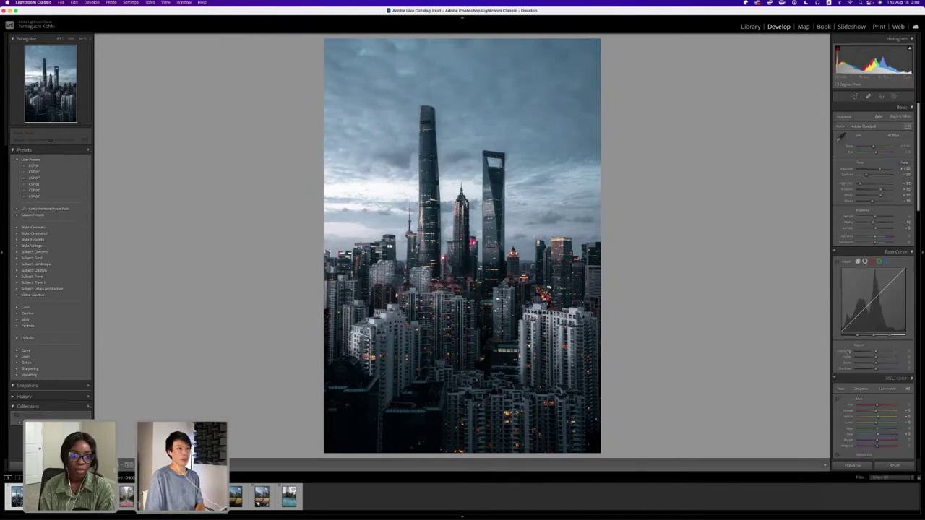
pyautogui.click(894, 96)
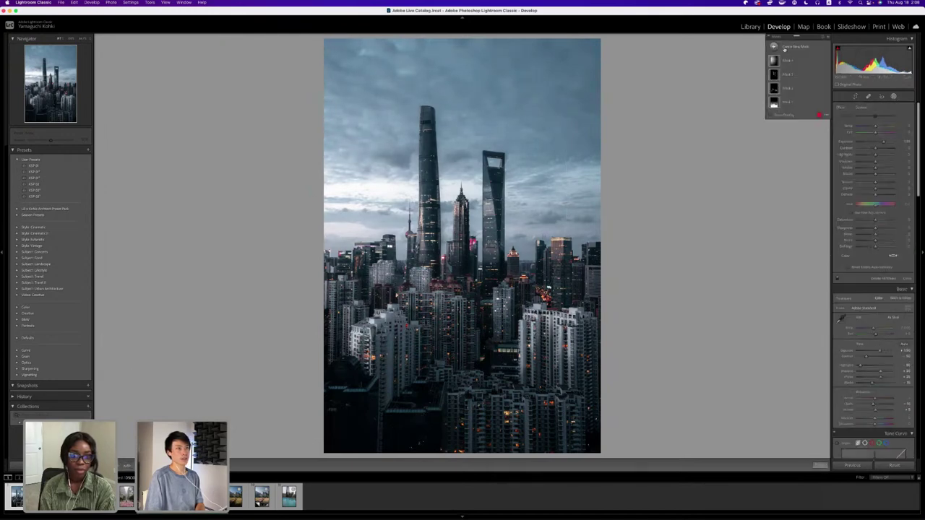
pyautogui.click(785, 49)
pyautogui.click(805, 110)
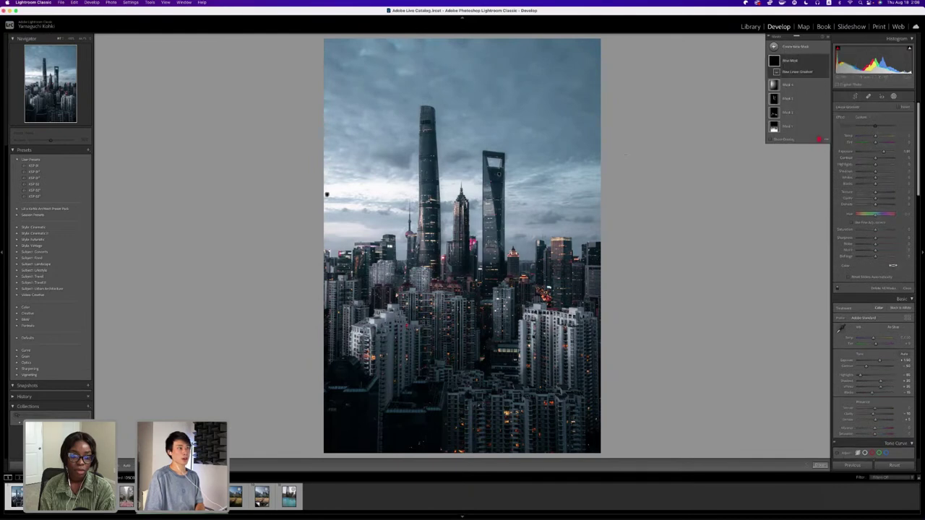
pyautogui.moveTo(650, 217); pyautogui.dragTo(150, 229)
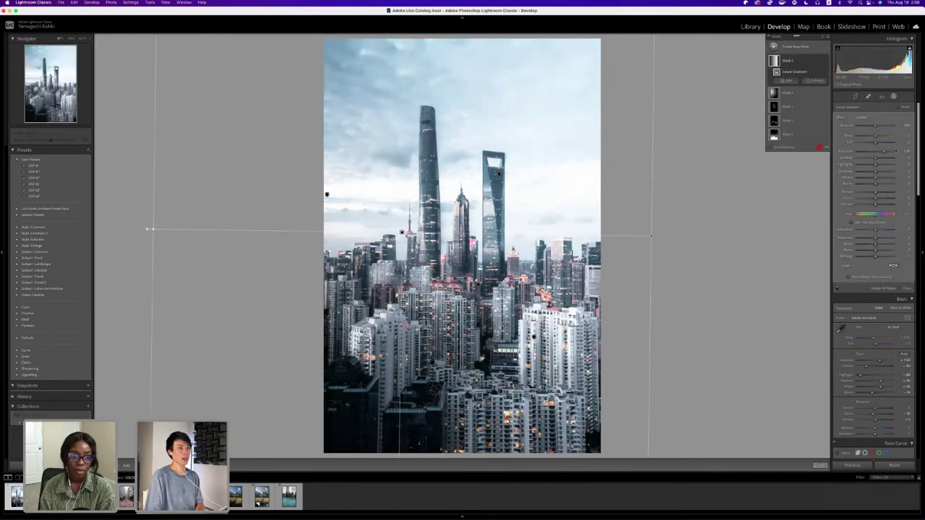
pyautogui.moveTo(885, 152); pyautogui.dragTo(877, 152)
pyautogui.press('o')
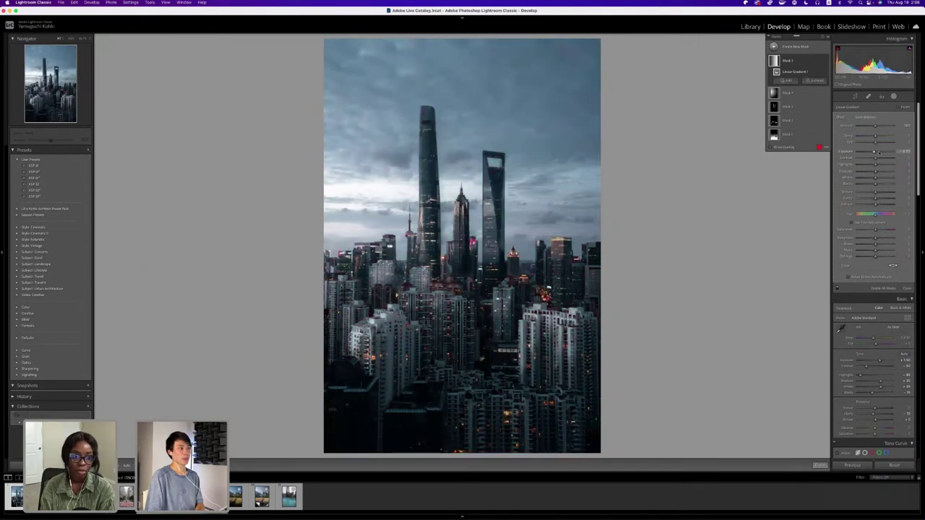
# Close masking, then reopen it with the linear gradient mask selected for editing.
pyautogui.hotkey('shift', 'w')
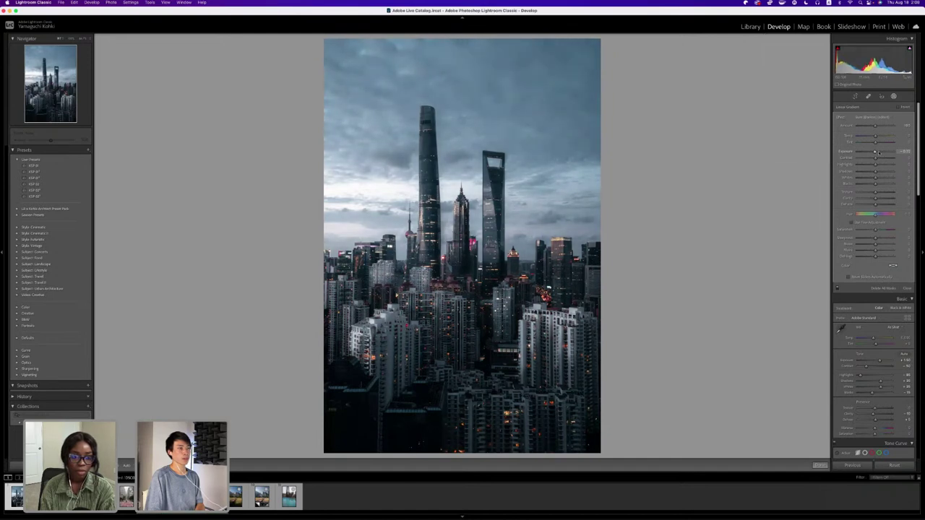
pyautogui.hotkey('shift', 'w')
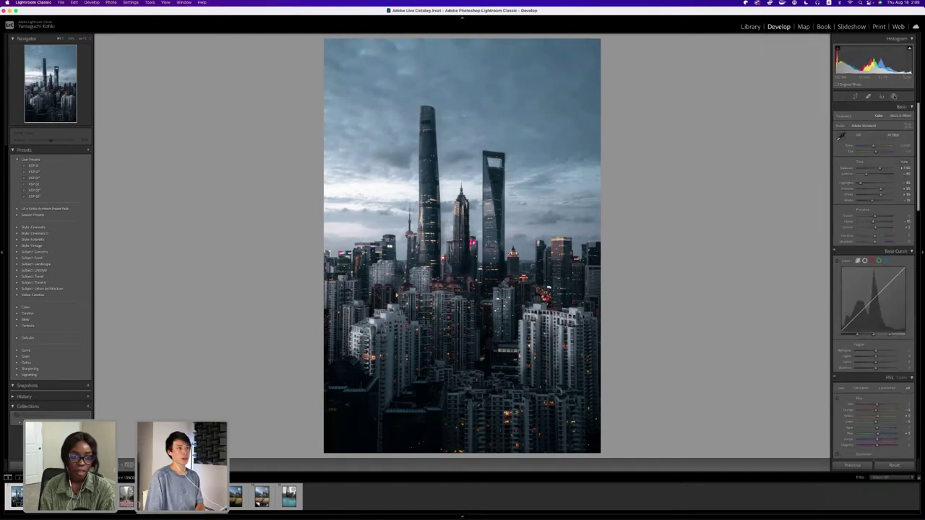
pyautogui.click(893, 96)
pyautogui.click(793, 58)
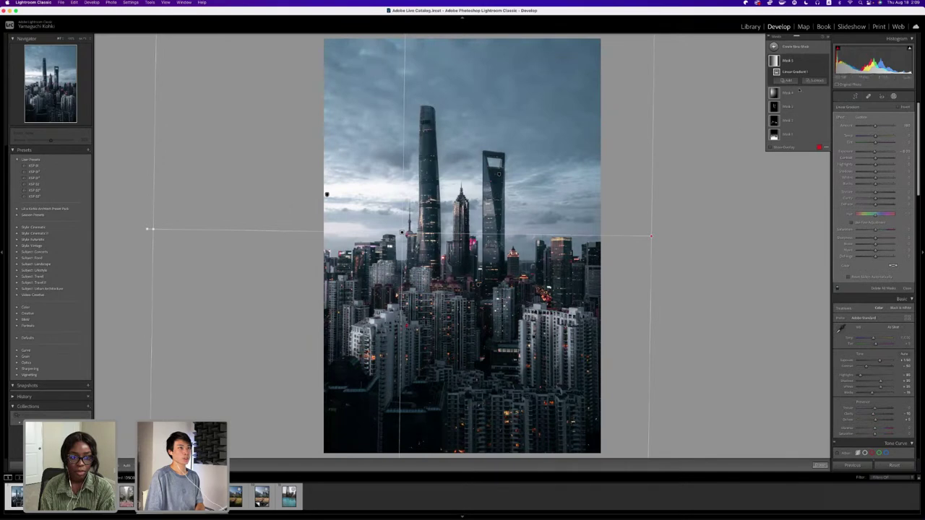
# Subtract from the linear gradient mask with a brush.
pyautogui.moveTo(794, 94)
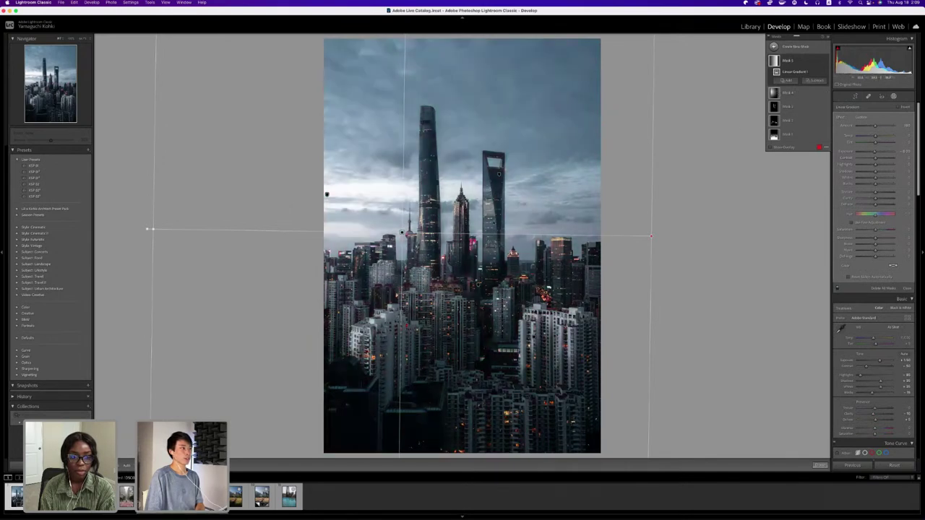
pyautogui.click(817, 80)
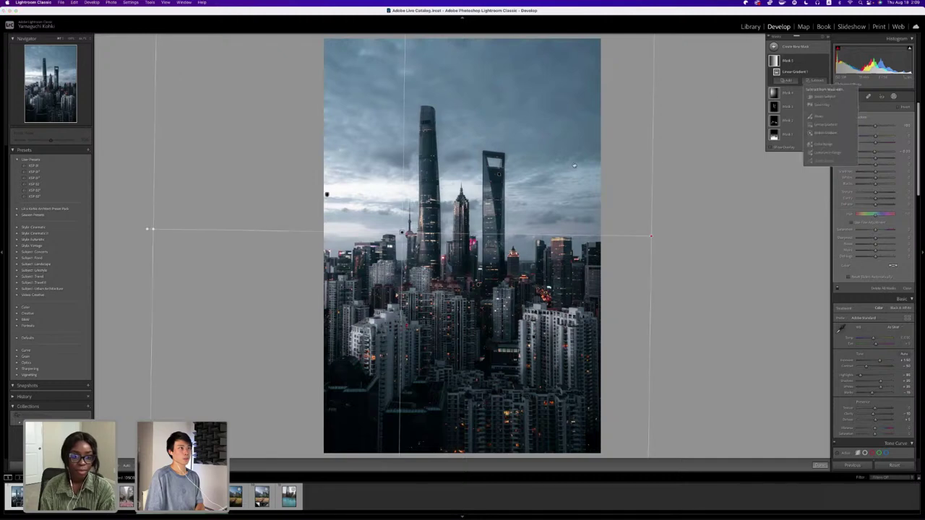
pyautogui.click(824, 117)
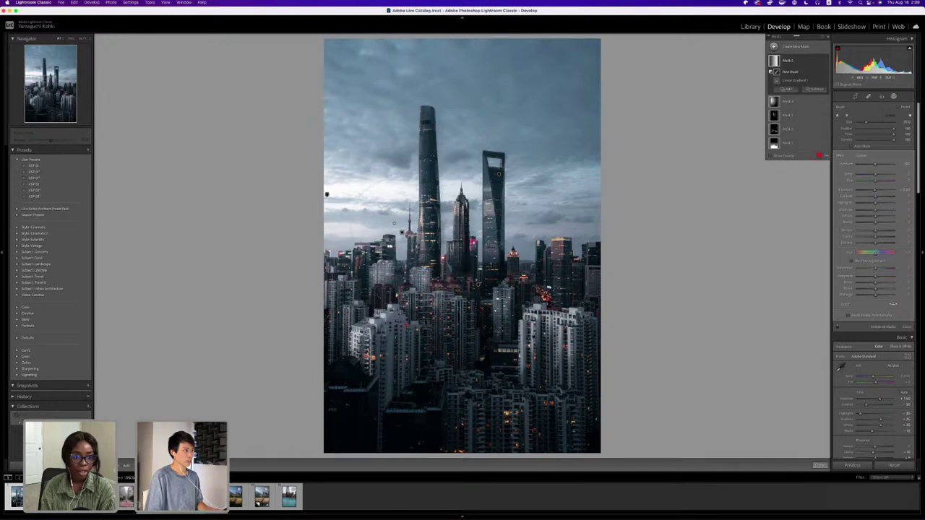
pyautogui.hotkey('shift', 'w')
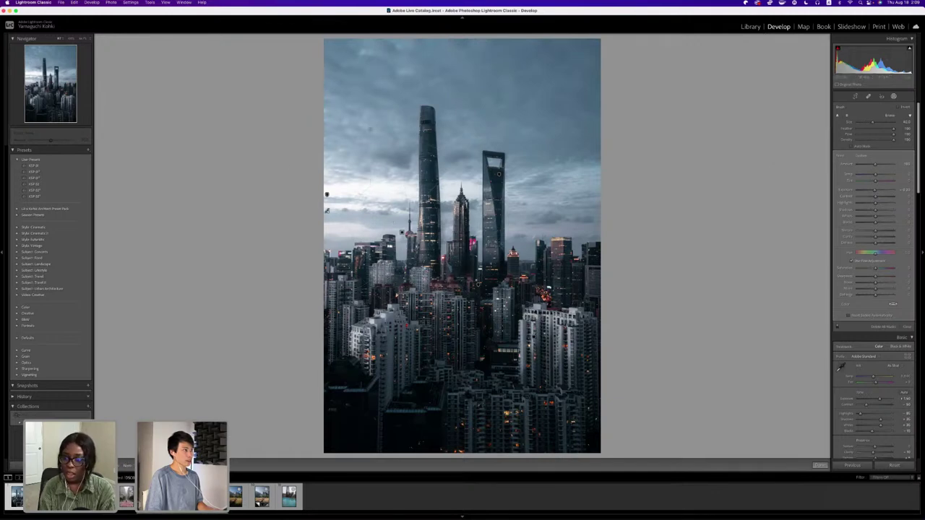
# Toggle the Masks panel on and off several times, leaving it hidden.
pyautogui.hotkey('shift', 'w')
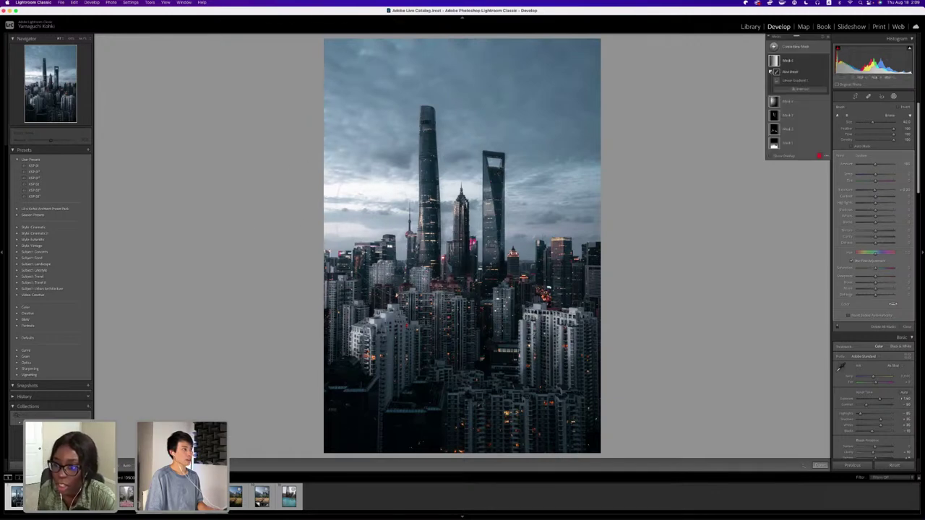
pyautogui.hotkey('shift', 'w')
pyautogui.hotkey('shift', 'w')
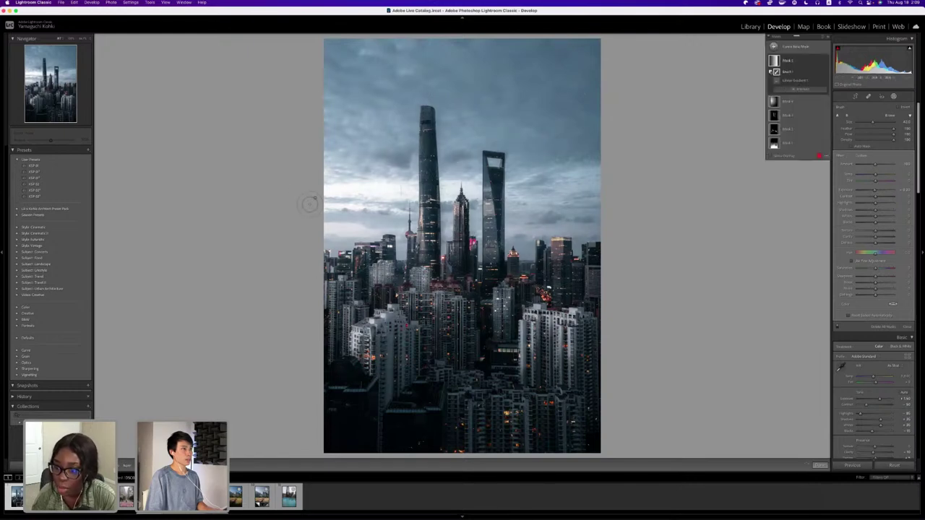
pyautogui.hotkey('shift', 'w')
pyautogui.hotkey('shift', 'w')
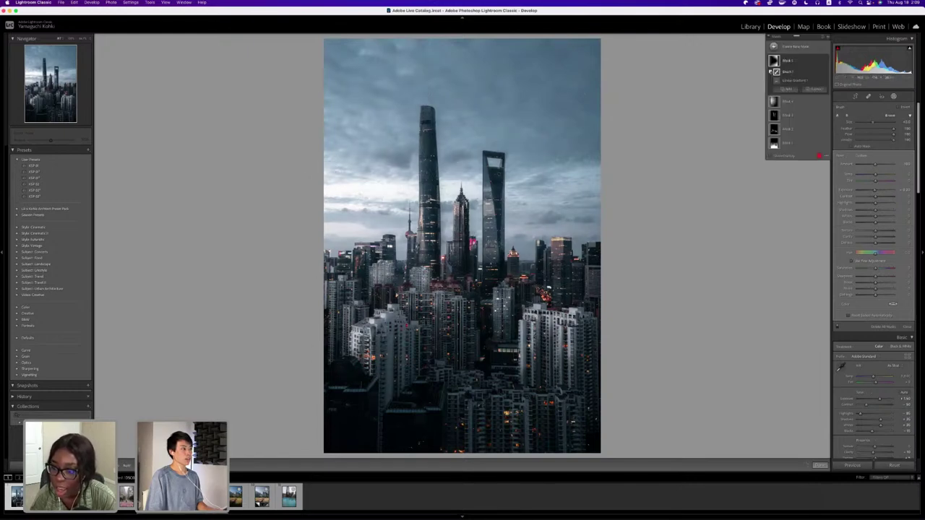
pyautogui.hotkey('shift', 'w')
pyautogui.hotkey('shift', 'w')
pyautogui.hotkey('shift', 'w')
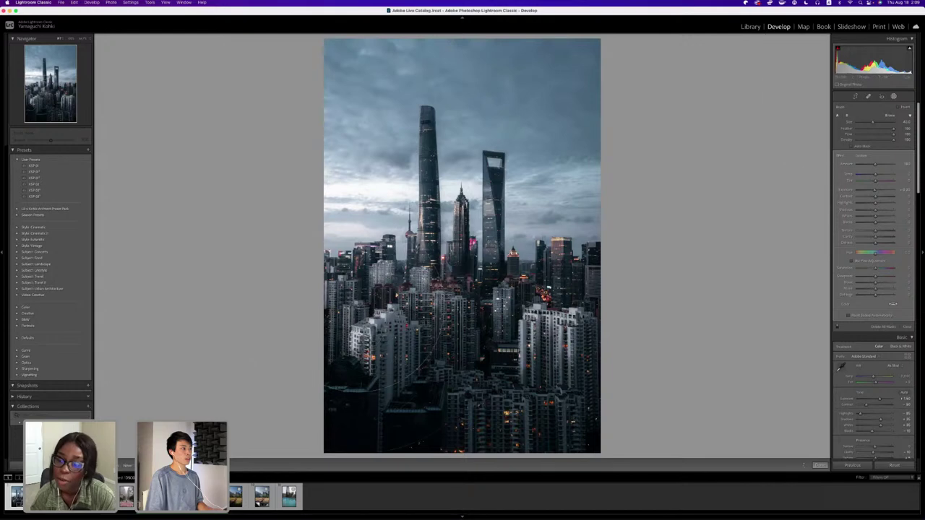
pyautogui.hotkey('shift', 'w')
pyautogui.hotkey('shift', 'w')
pyautogui.hotkey('shift', 'w')
pyautogui.hotkey('shift', 'w')
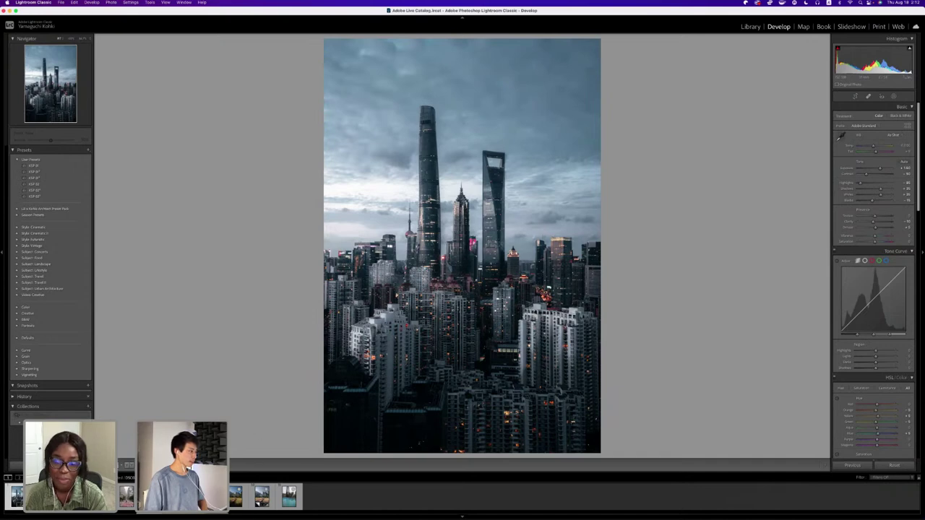
# Show the Shanghai skyline in the Before/After Left/Right comparison view.
pyautogui.press('y')
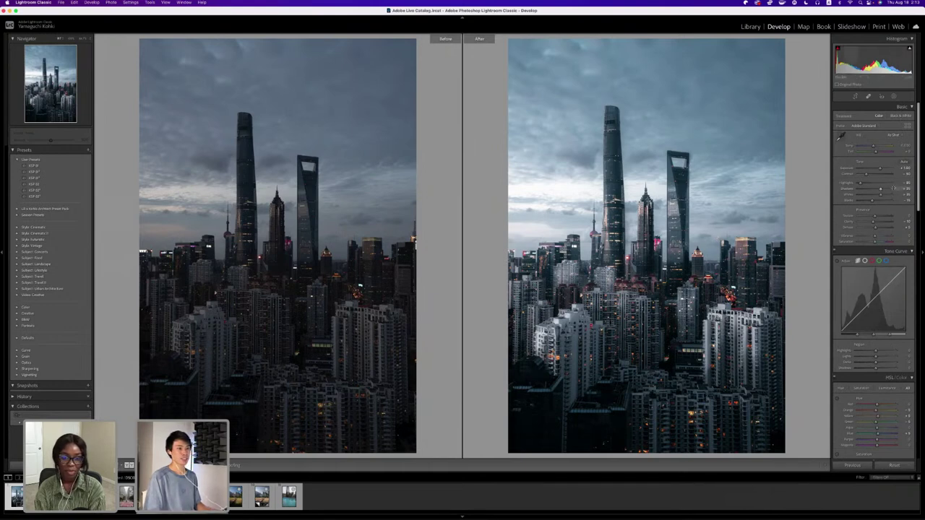
# Leave the before/after comparison so only the edited photo is shown.
pyautogui.scroll(-1, 885, 406)
pyautogui.scroll(-10, 885, 406)
pyautogui.scroll(10, 889, 325)
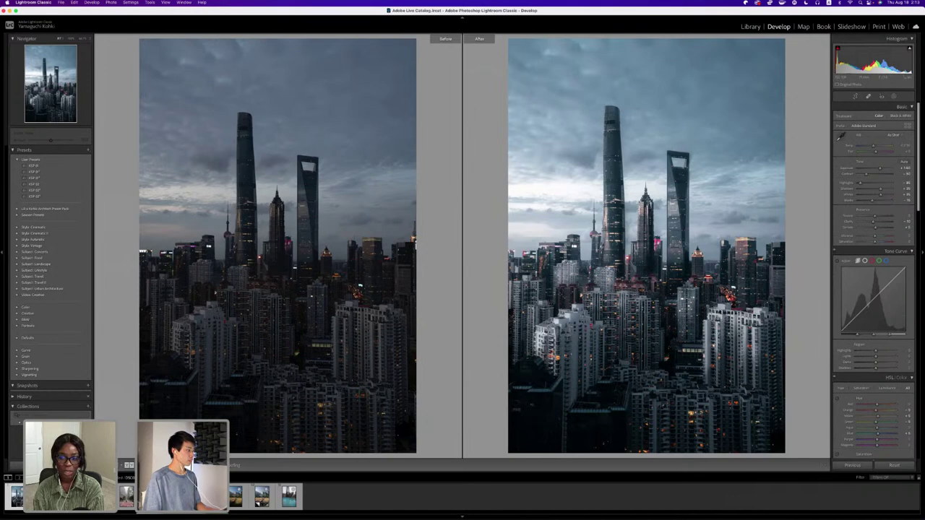
pyautogui.press('y')
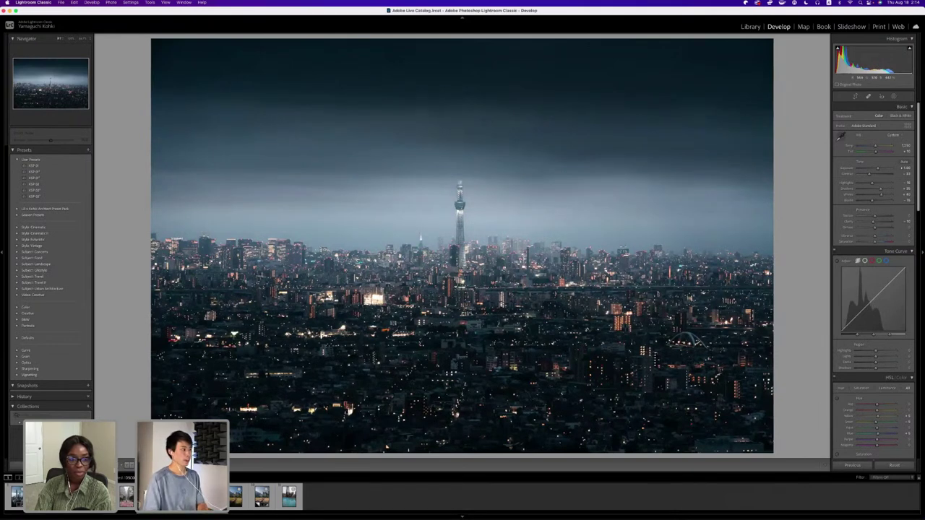
# Preview the original, compare before/after side by side, and open the skyline photo's masks.
pyautogui.press('\\')
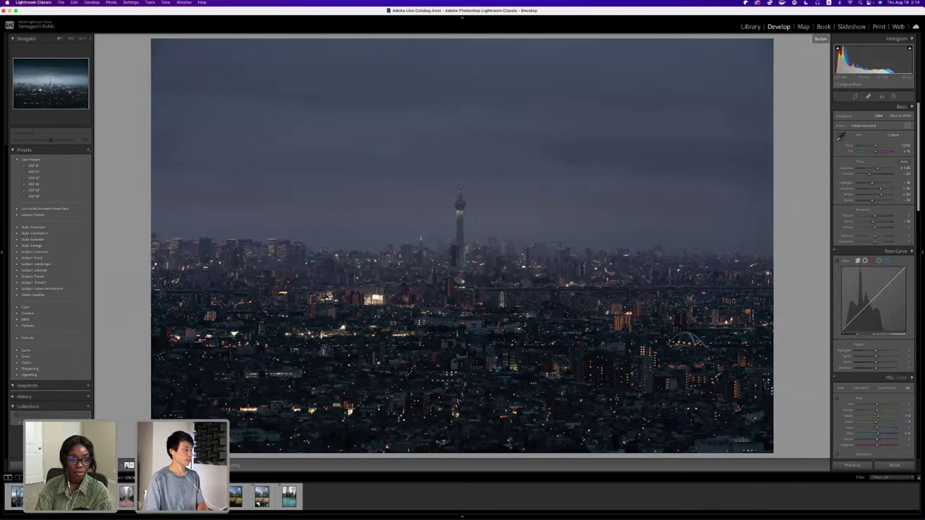
pyautogui.press('\\')
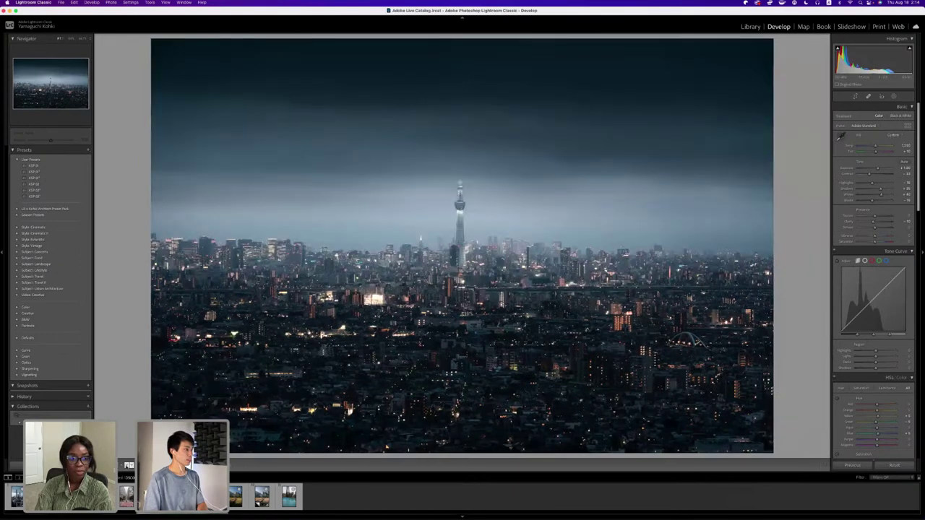
pyautogui.press('y')
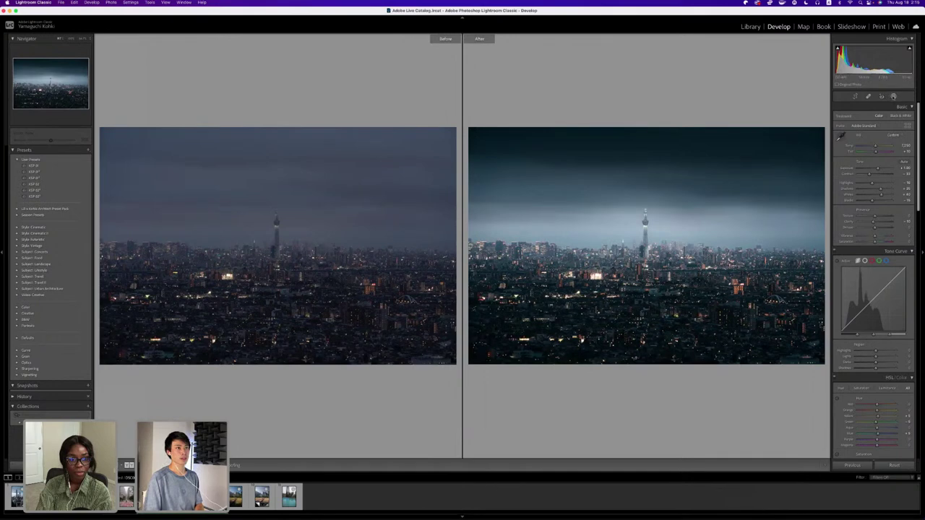
pyautogui.click(894, 96)
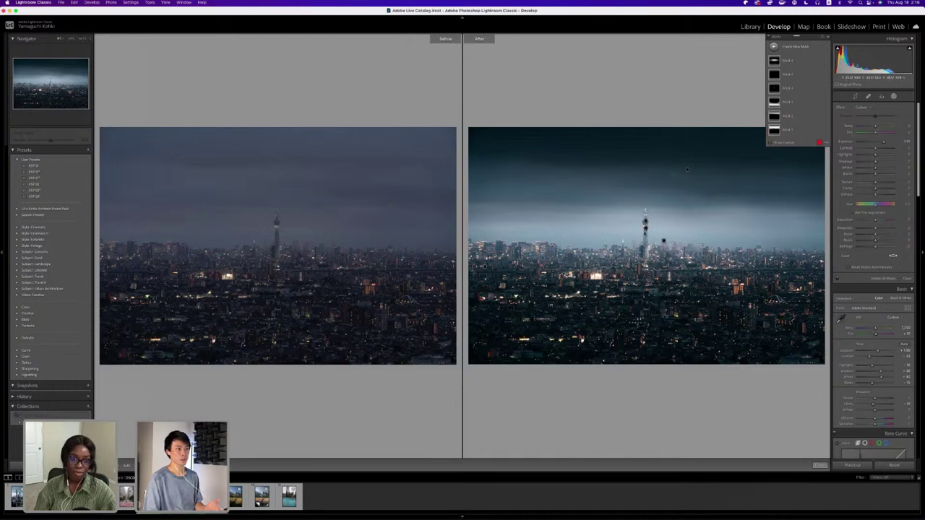
# Show the tower's sky mask overlay, then close Masking to return to global adjustments.
pyautogui.click(645, 222)
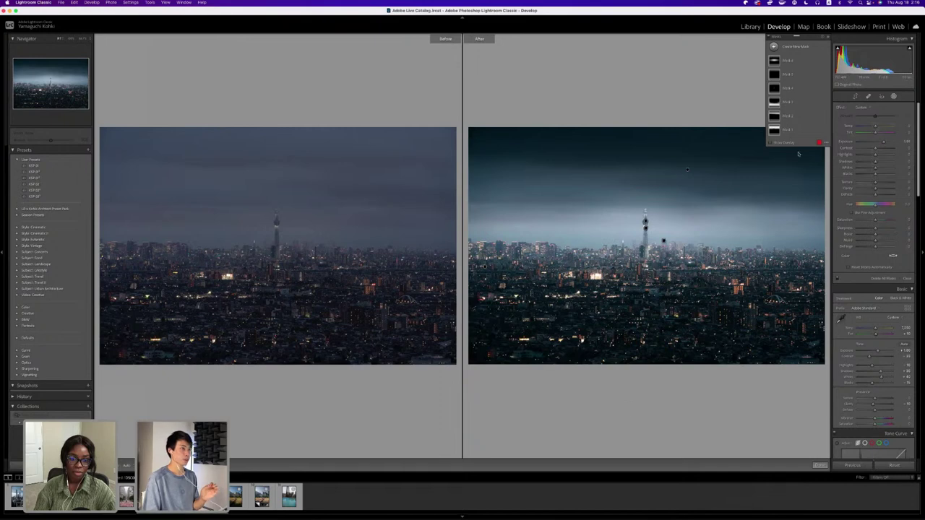
pyautogui.click(906, 279)
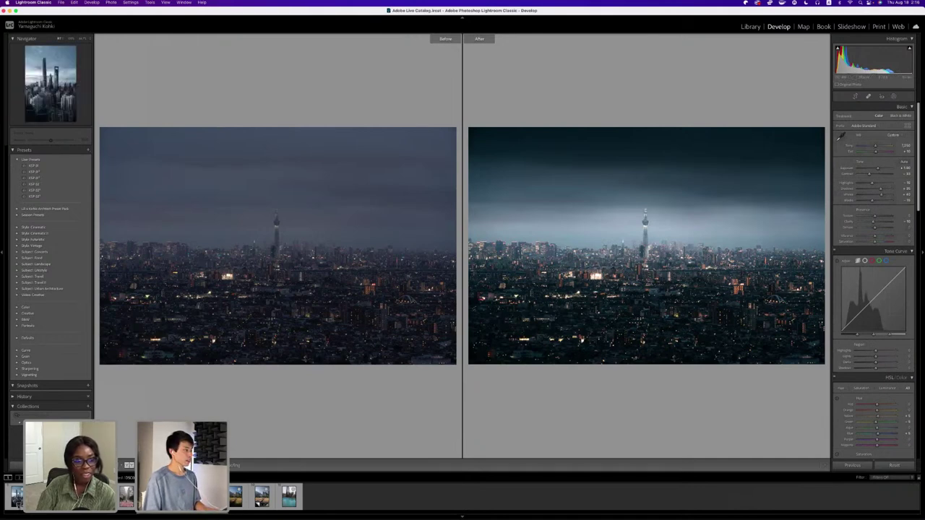
# Switch to the Shanghai skyscrapers photo in the before/after comparison.
pyautogui.press('Left')
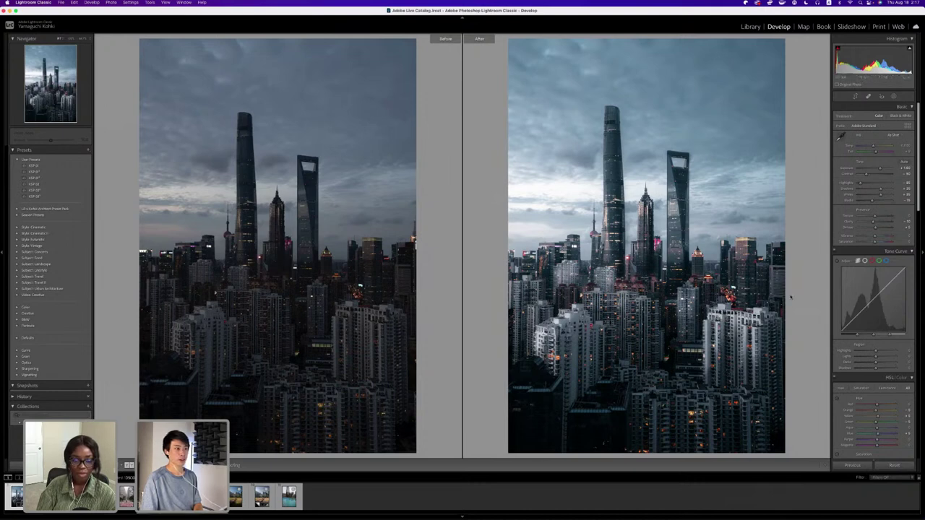
# Open the Shanghai photo's masks and hide then re-show Mask 5 to compare.
pyautogui.click(894, 97)
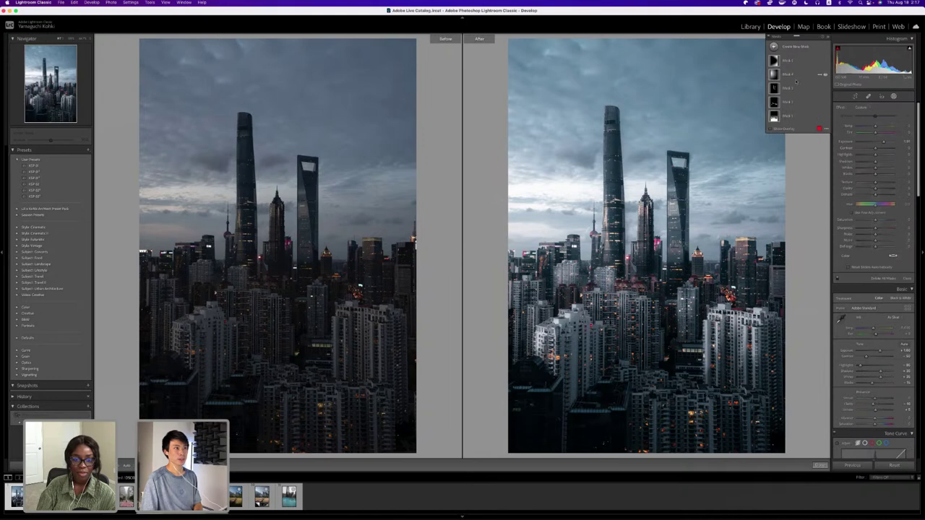
pyautogui.click(825, 116)
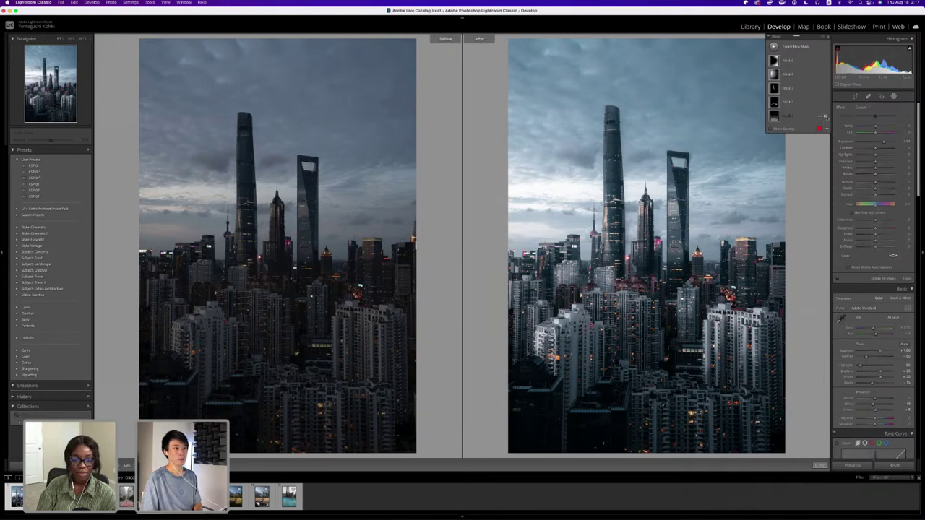
pyautogui.click(825, 116)
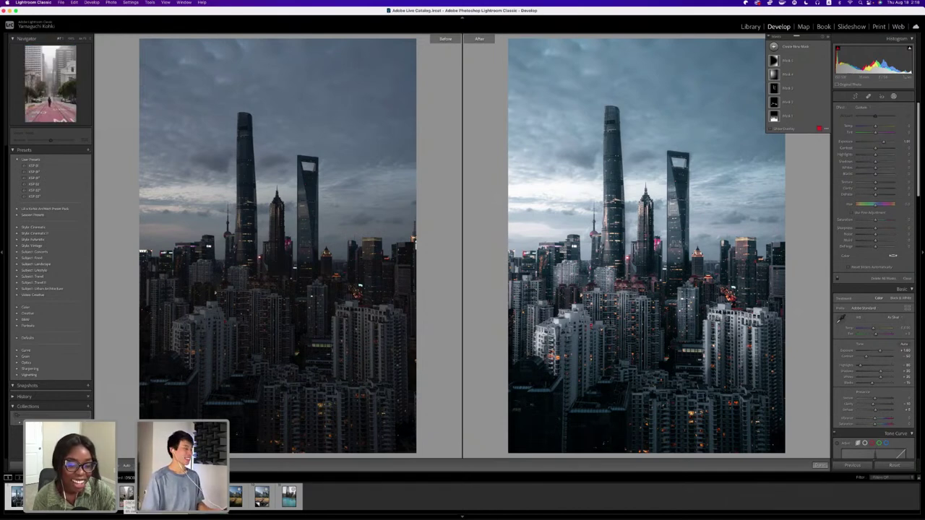
# Select the San Francisco street photo, exit masking, and view it alone in Loupe.
pyautogui.click(126, 495)
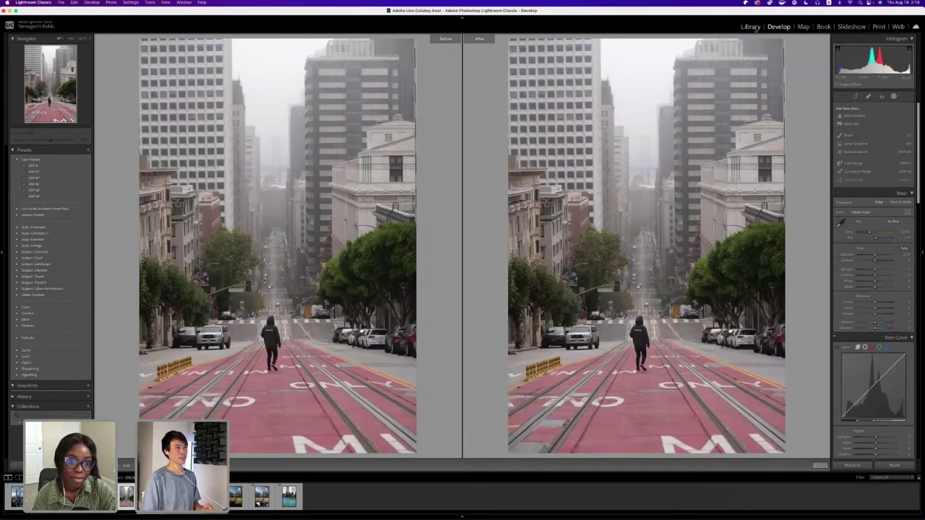
pyautogui.click(820, 466)
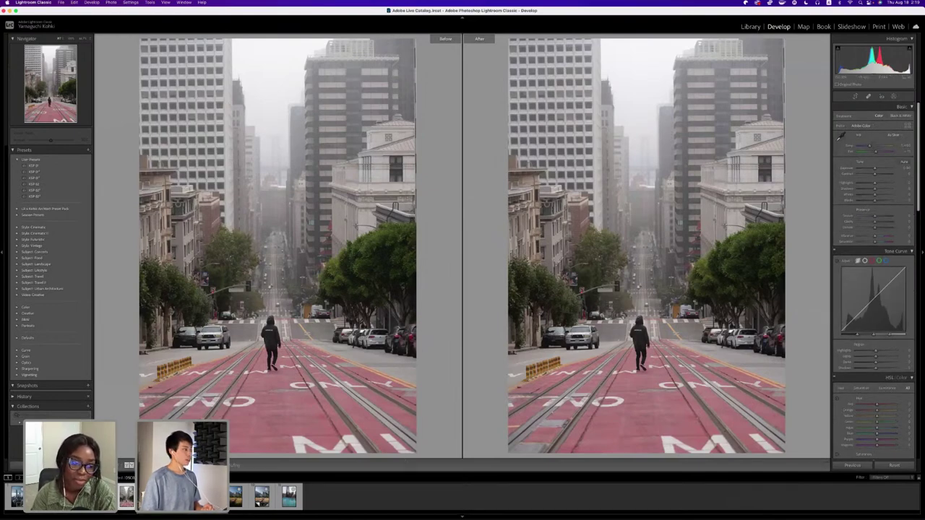
pyautogui.press('y')
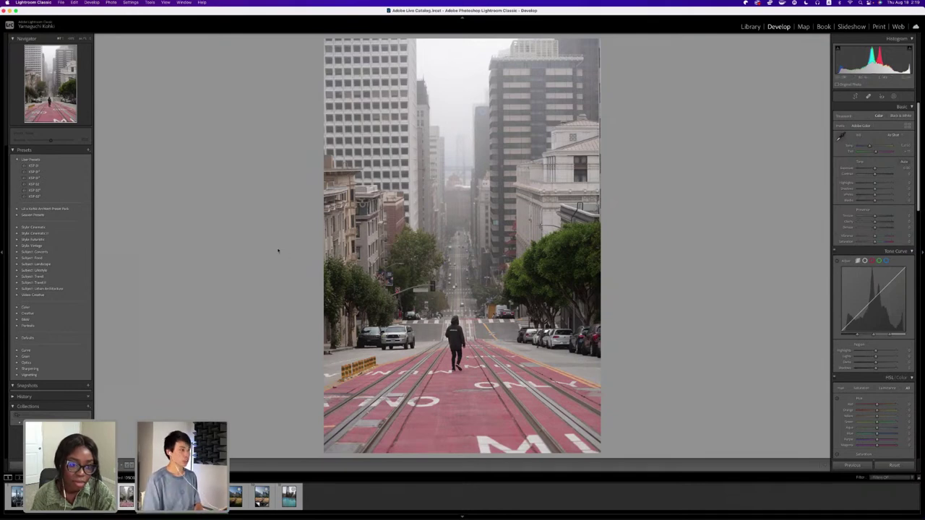
pyautogui.press('super+shift+v')
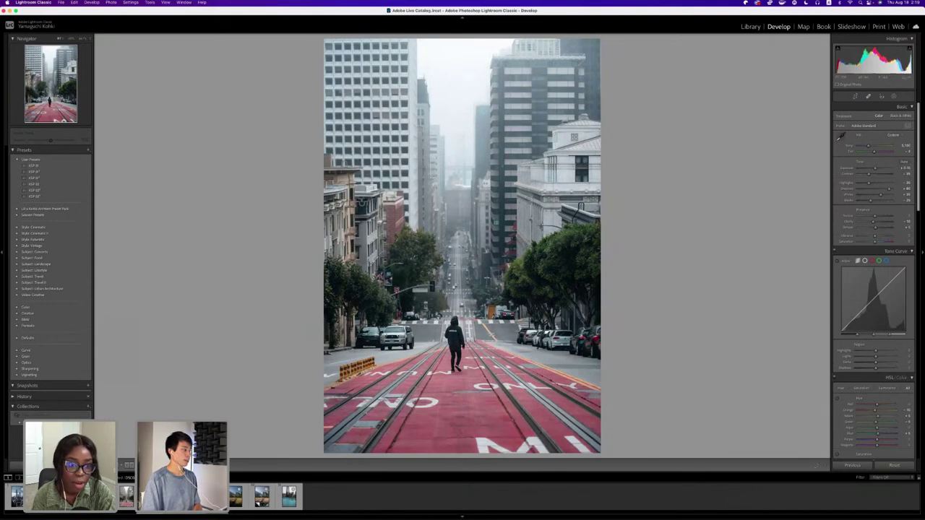
pyautogui.hotkey('shift', 'r')
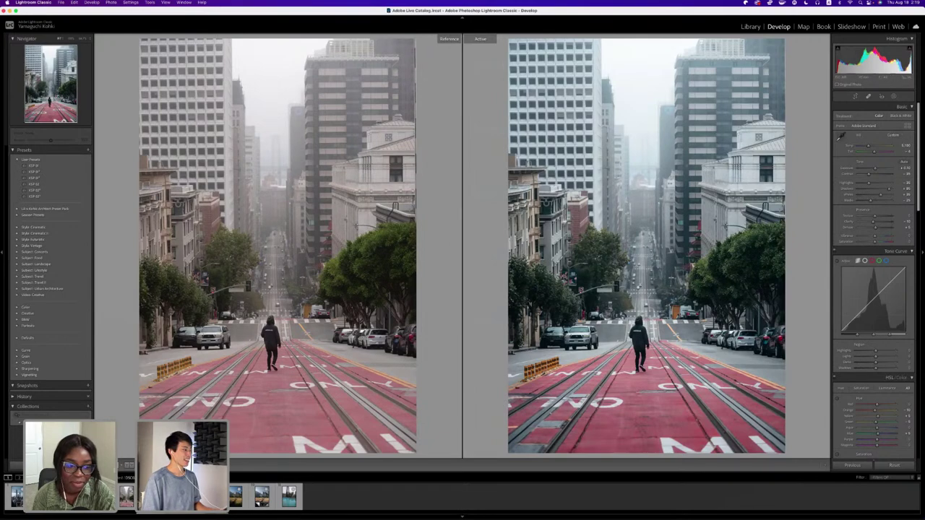
pyautogui.press('d')
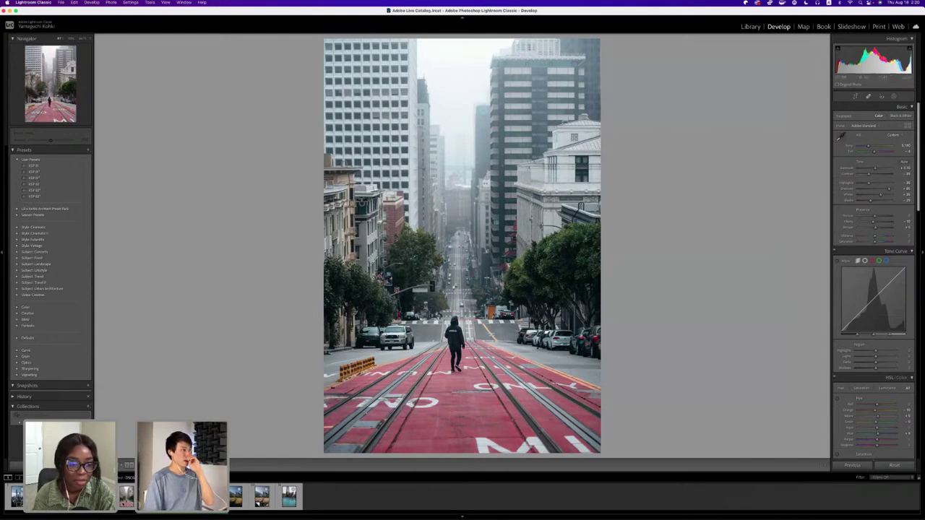
pyautogui.press('super+shift+r')
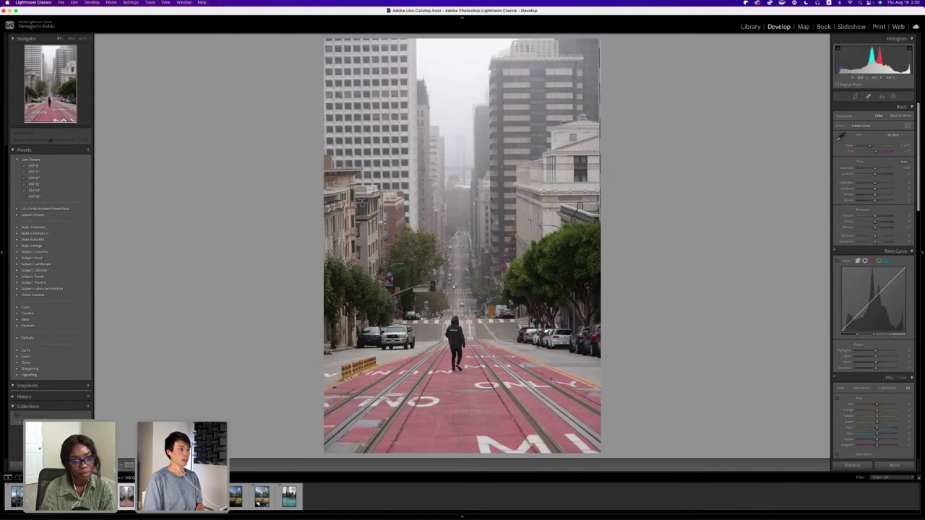
pyautogui.click(562, 280)
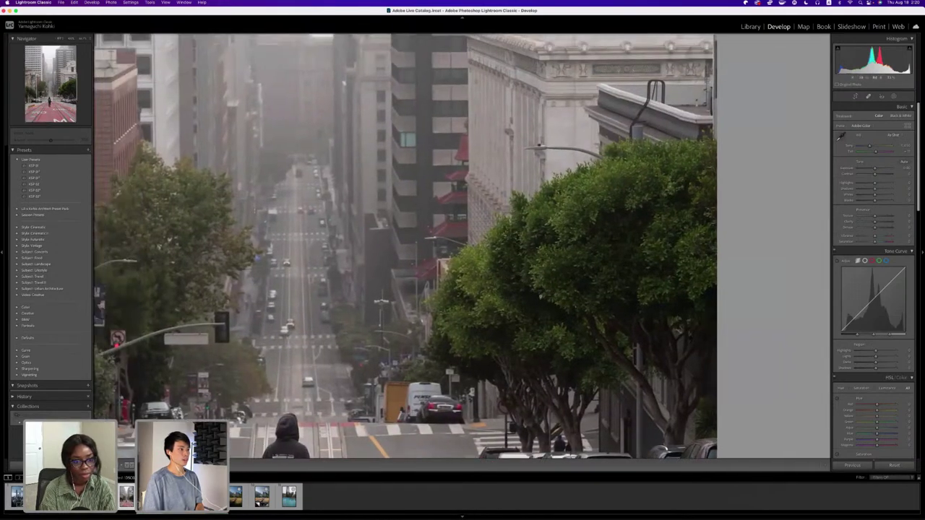
pyautogui.click(562, 289)
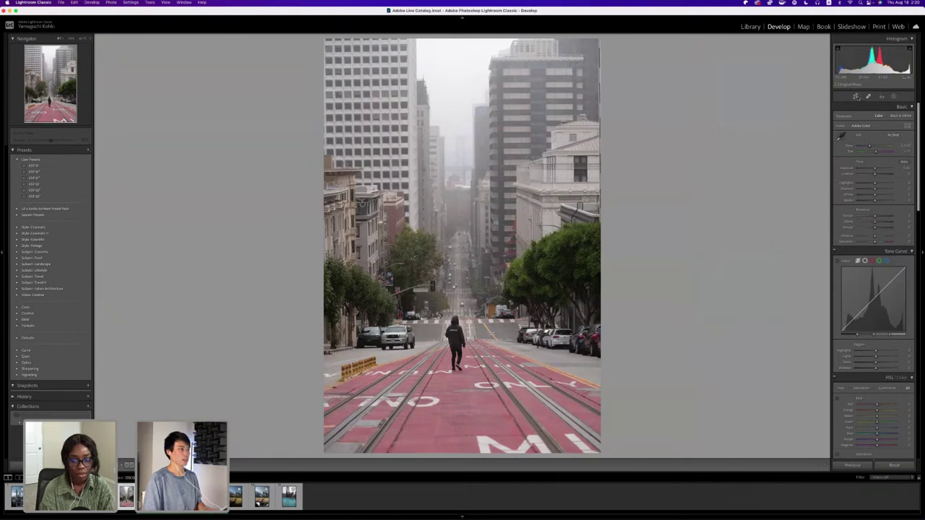
pyautogui.click(856, 96)
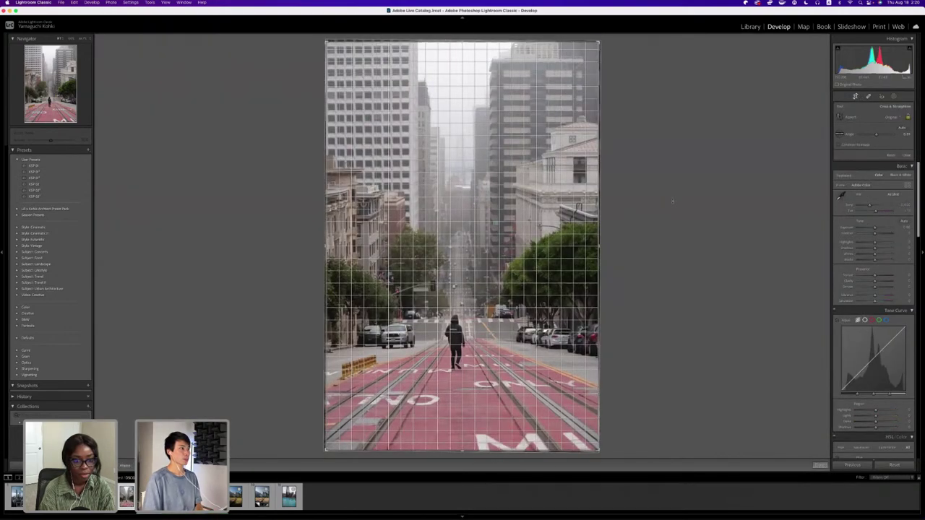
pyautogui.press('Return')
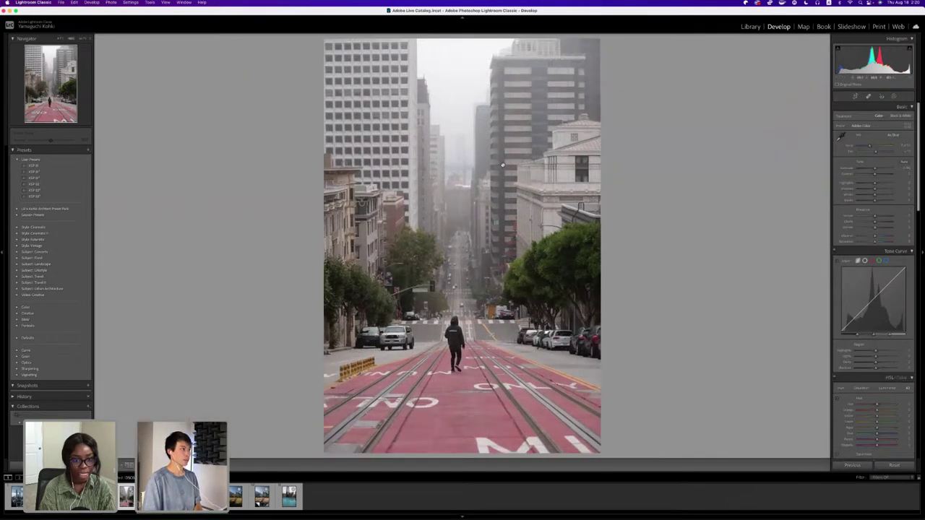
pyautogui.click(531, 181)
pyautogui.scroll(3, 406, 363)
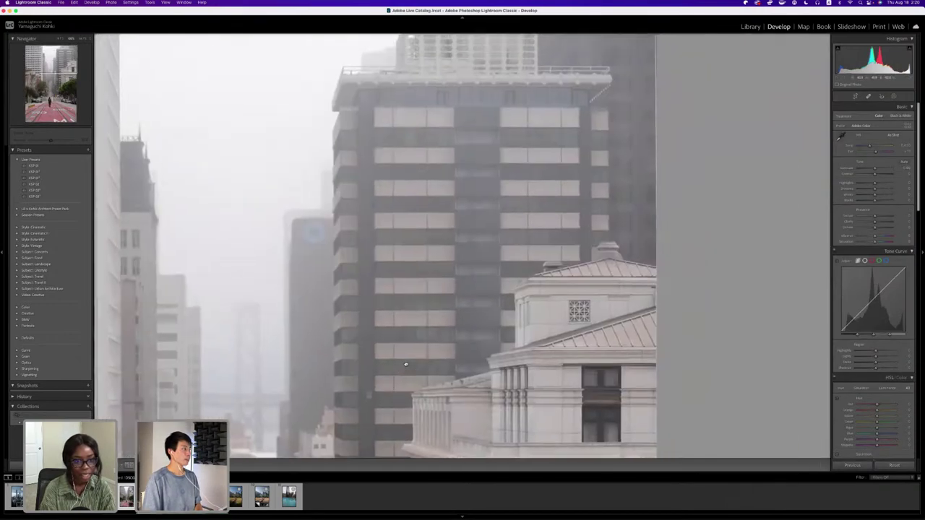
pyautogui.click(405, 364)
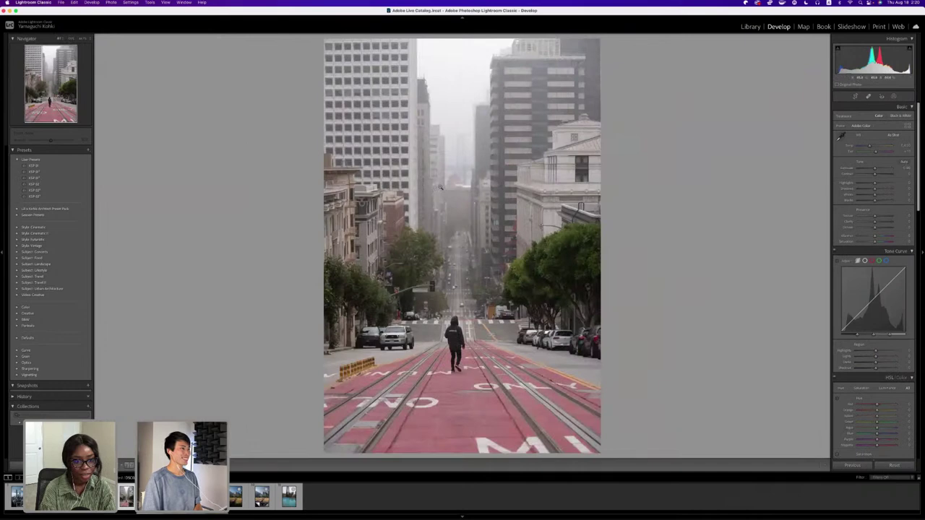
# Apply the KSP III user preset and shift the Tint slightly toward green.
pyautogui.click(36, 165)
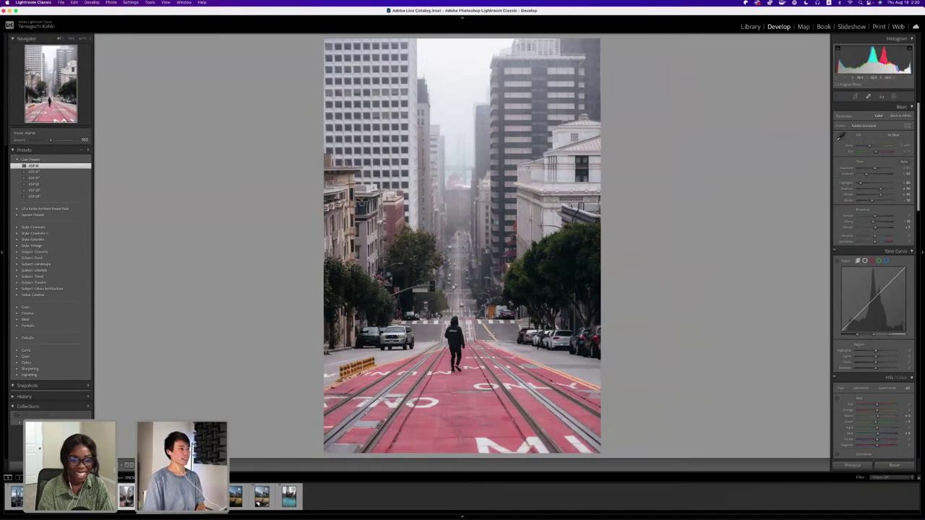
pyautogui.scroll(-5, 873, 289)
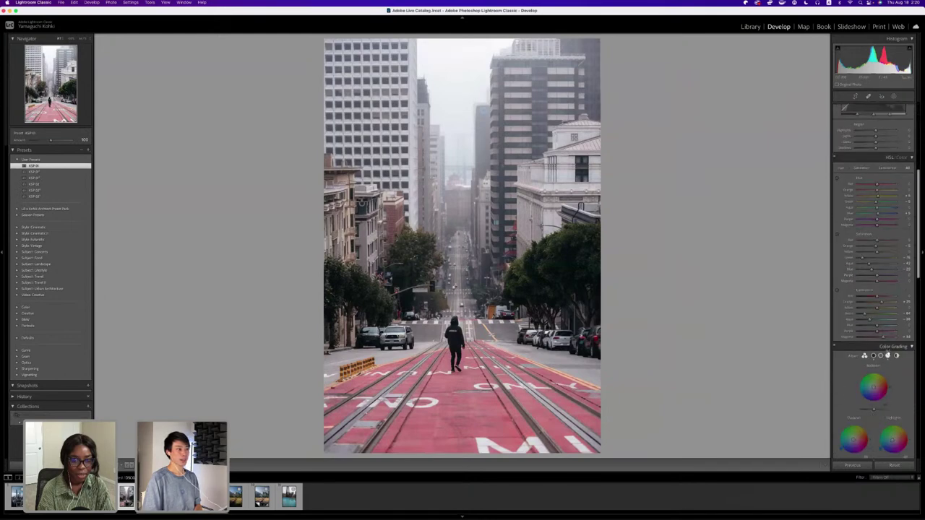
pyautogui.scroll(5, 906, 336)
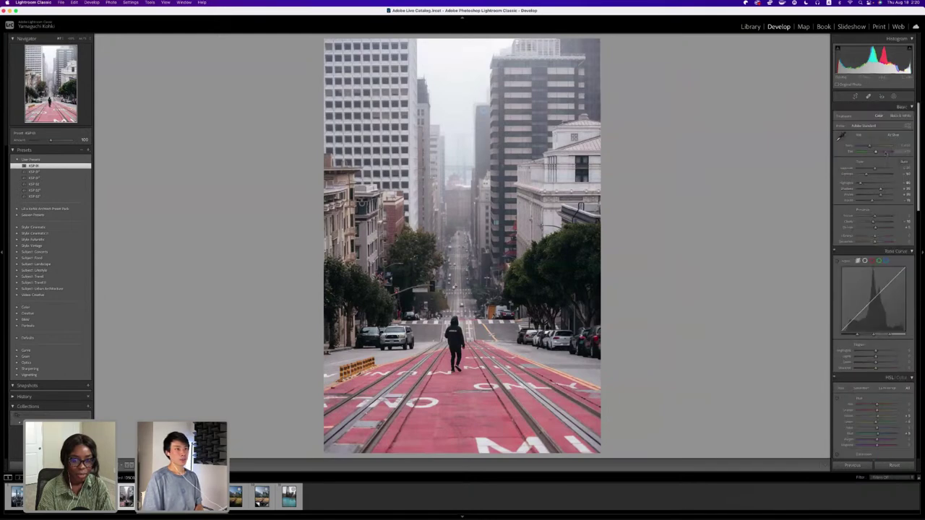
pyautogui.moveTo(886, 152); pyautogui.dragTo(877, 152)
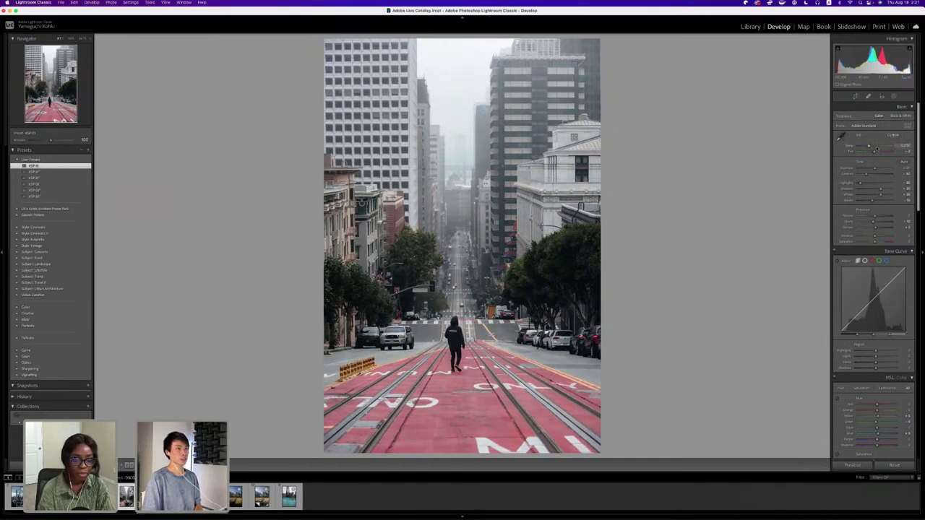
# Add a colour tint to the shadows in the Color Grading Shadows wheel.
pyautogui.scroll(-10, 874, 148)
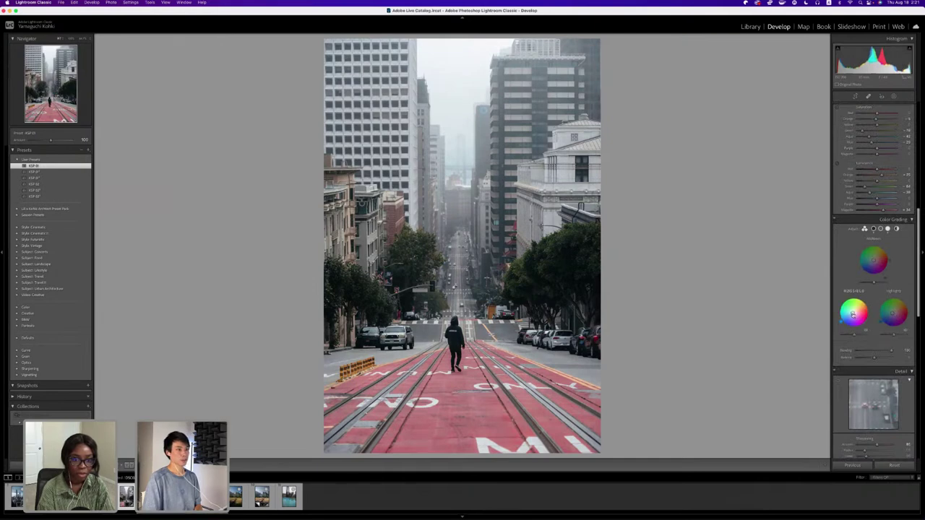
pyautogui.click(853, 315)
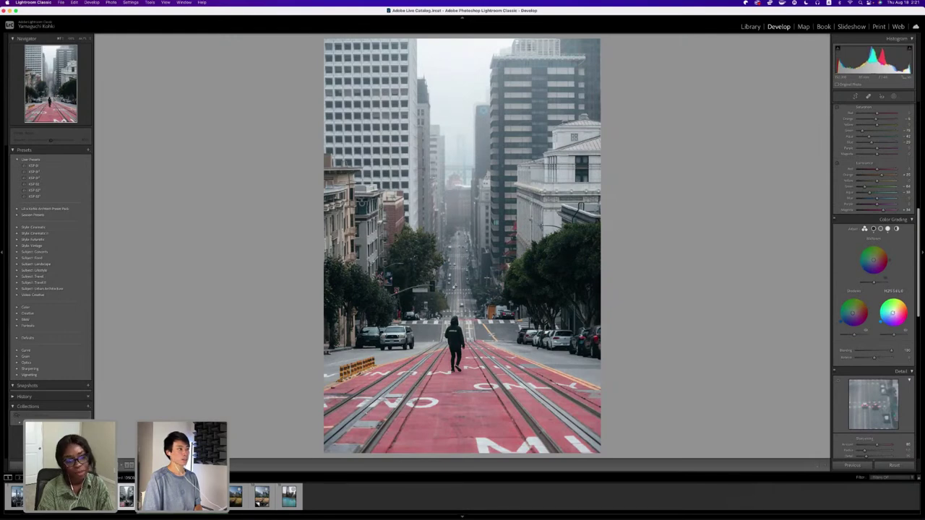
pyautogui.scroll(5, 893, 311)
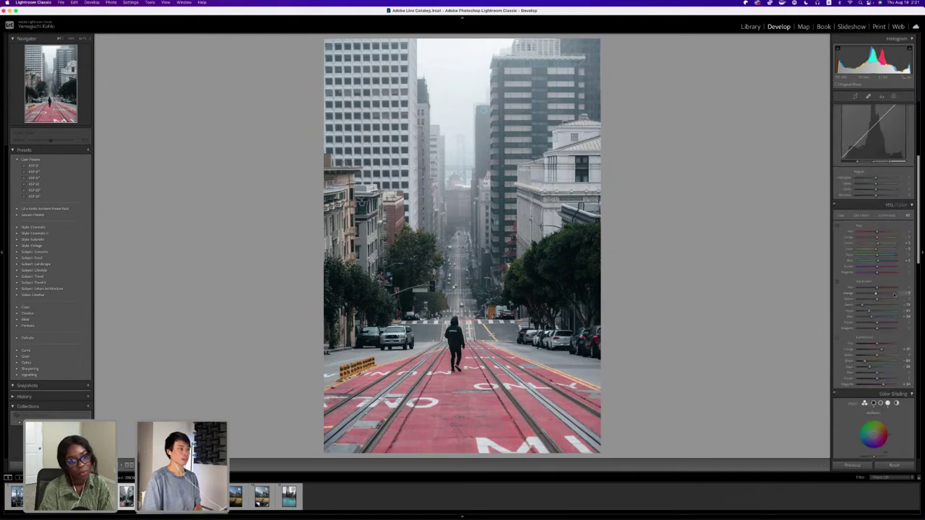
pyautogui.scroll(5, 894, 295)
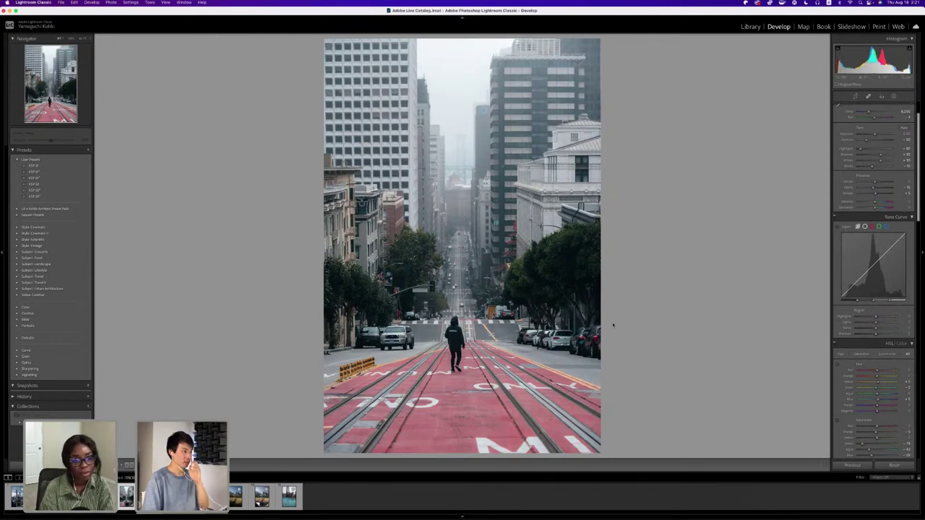
pyautogui.scroll(-5, 856, 340)
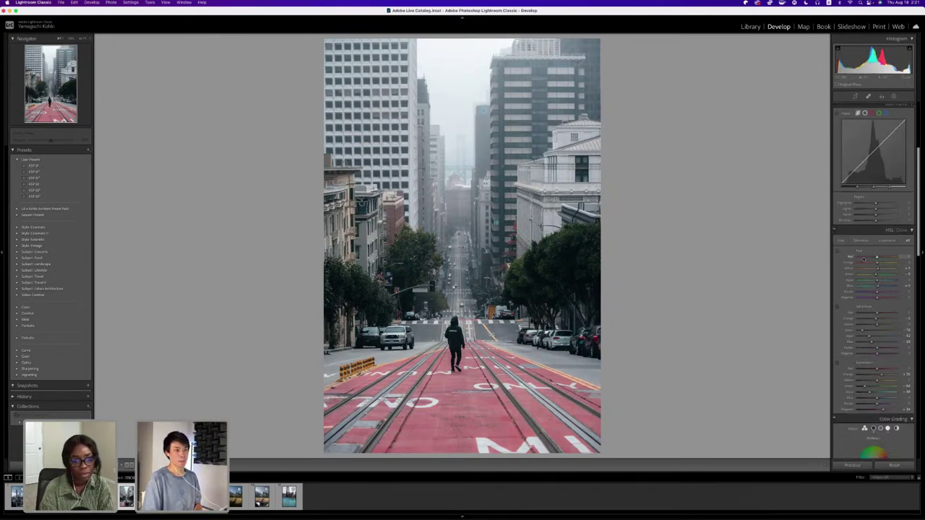
# Raise an HSL Luminance slider to brighten the buildings and sky.
pyautogui.moveTo(553, 275); pyautogui.dragTo(554, 276)
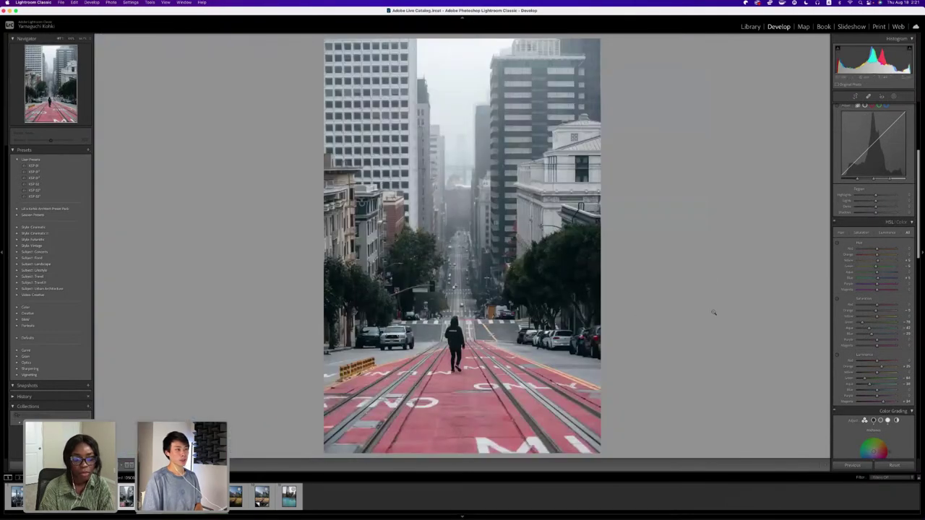
pyautogui.click(599, 268)
pyautogui.click(600, 267)
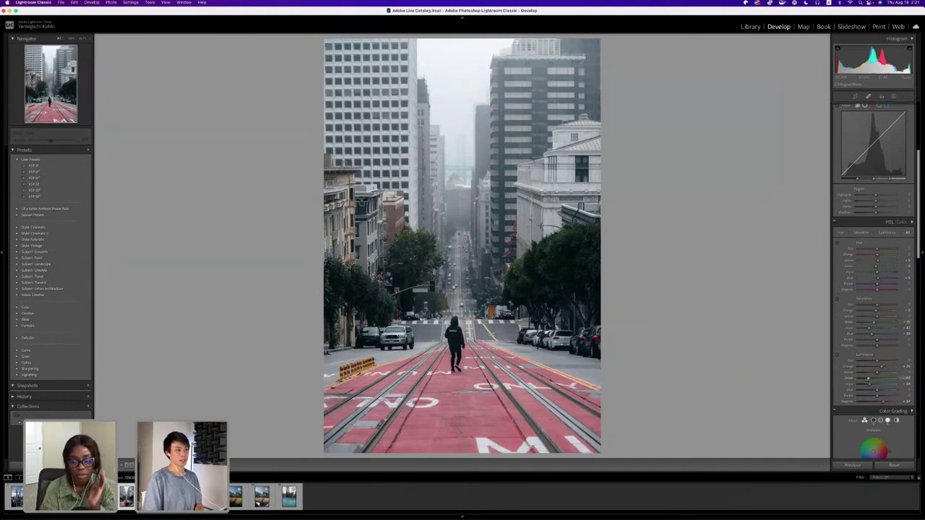
pyautogui.moveTo(873, 381); pyautogui.dragTo(893, 379)
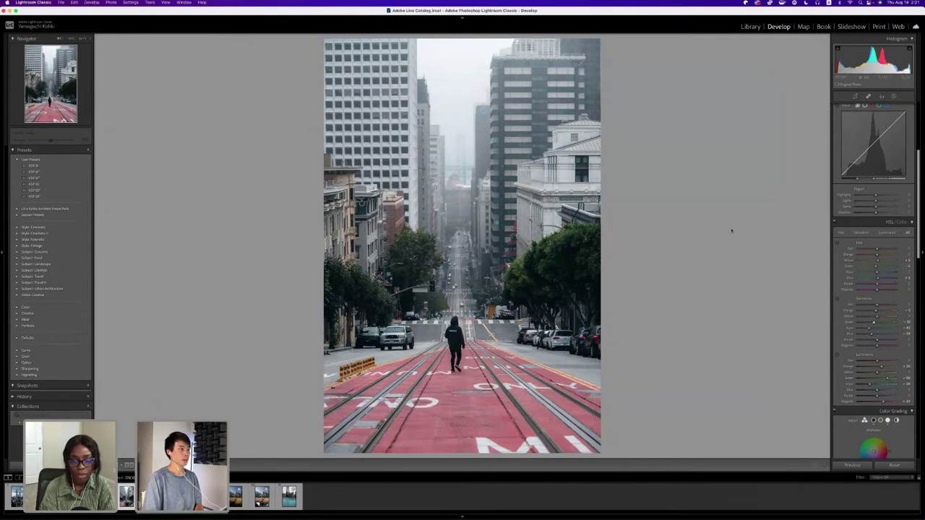
pyautogui.scroll(1, 879, 268)
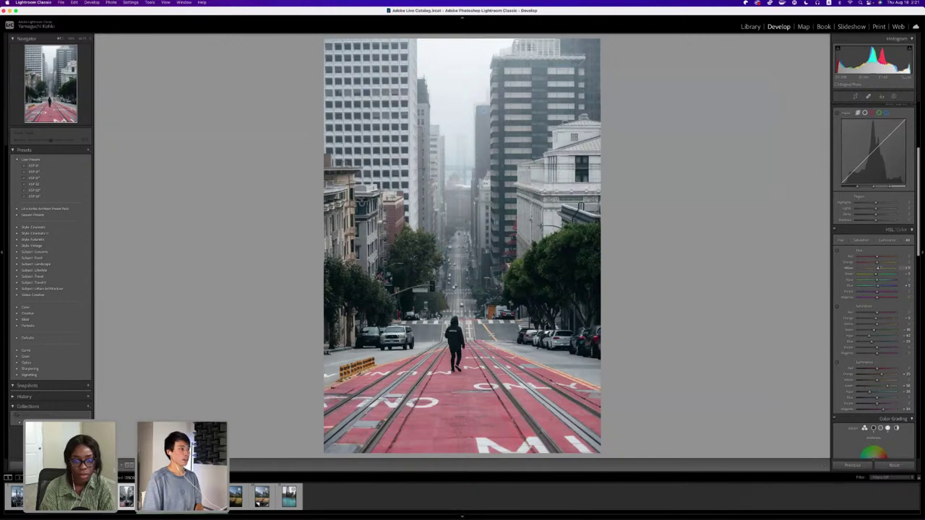
# Raise the Basic panel's Highlights slider slightly.
pyautogui.scroll(5, 880, 269)
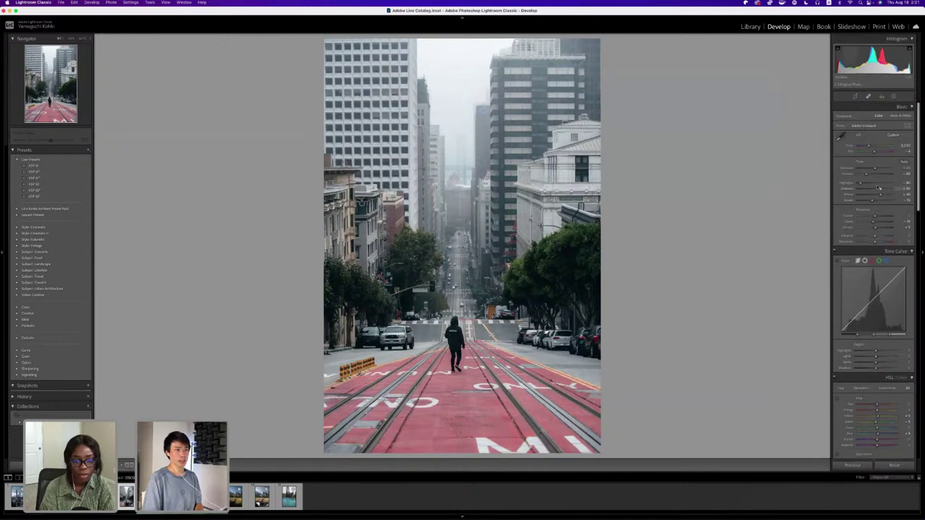
pyautogui.moveTo(864, 183)
pyautogui.mouseDown()
pyautogui.moveTo(847, 183)
pyautogui.moveTo(880, 189)
pyautogui.mouseUp()
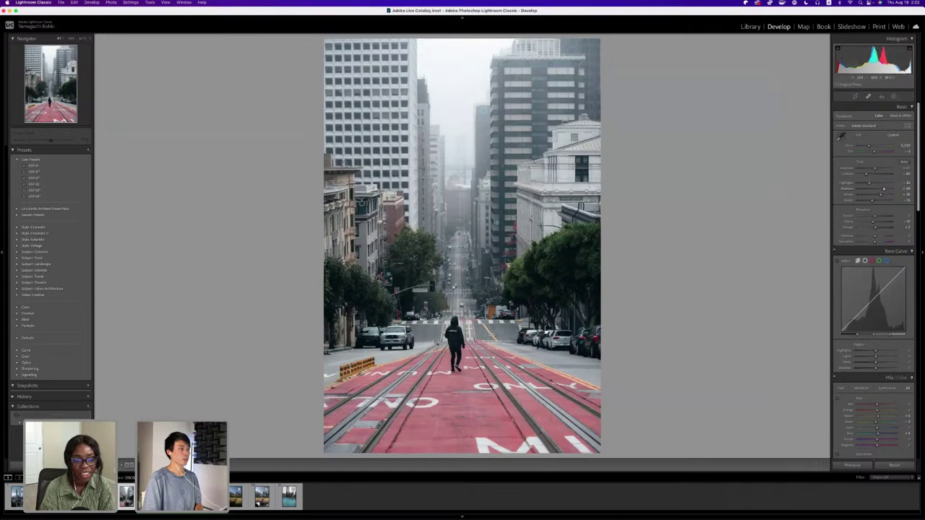
pyautogui.click(497, 369)
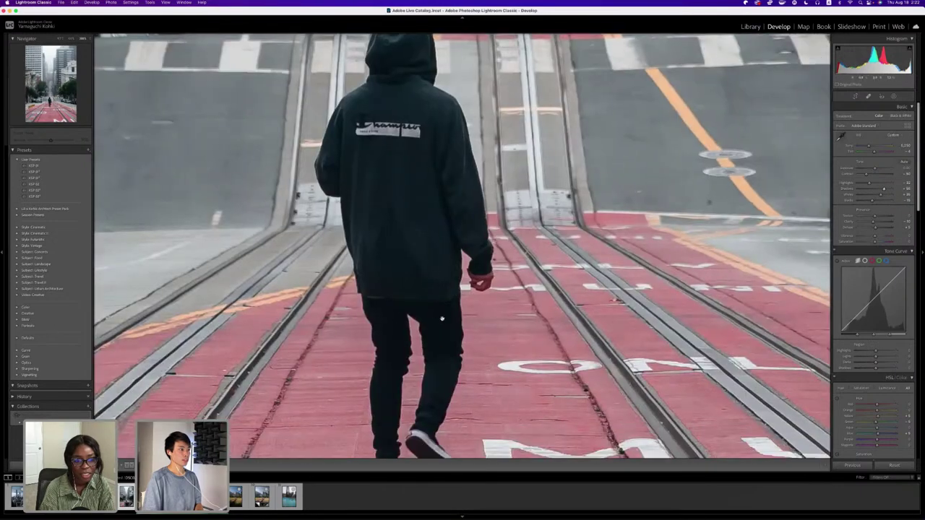
pyautogui.click(442, 318)
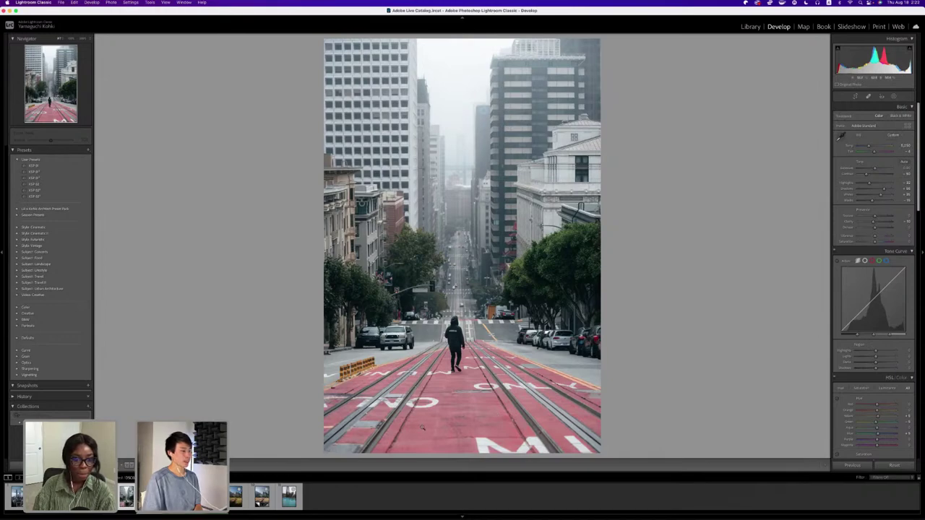
pyautogui.click(334, 445)
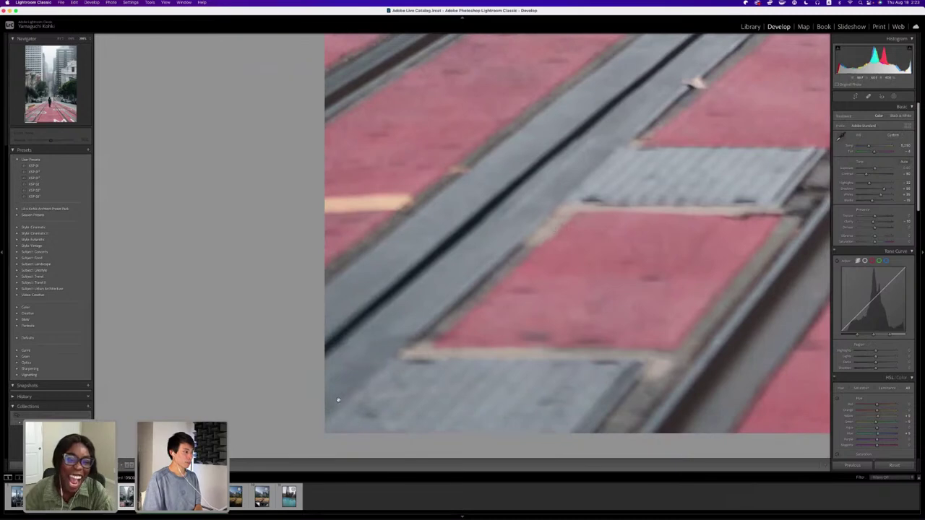
pyautogui.hscroll(5, 556, 363)
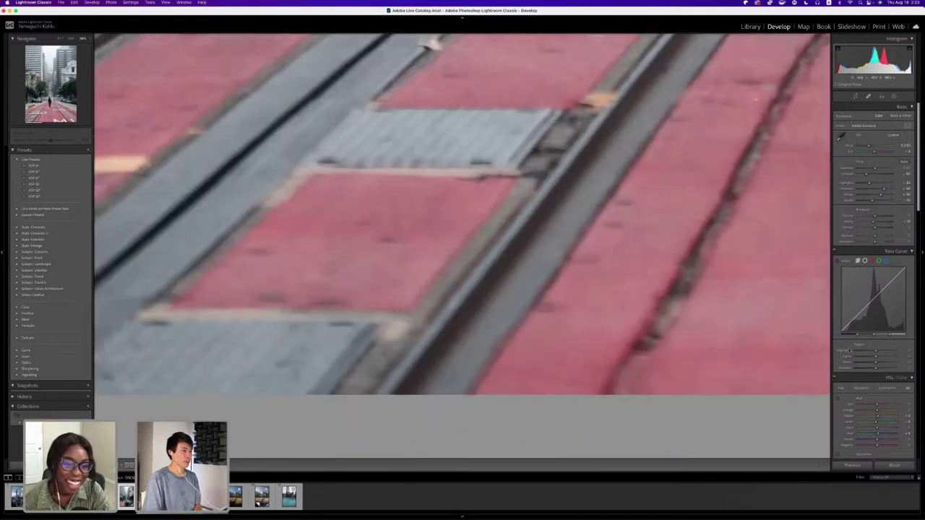
pyautogui.hscroll(10, 787, 339)
pyautogui.hscroll(15, 787, 338)
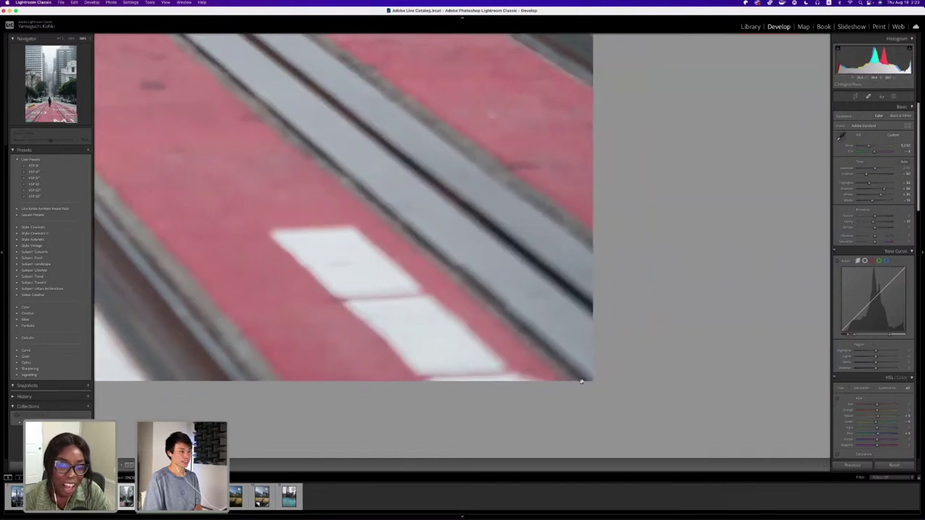
pyautogui.hscroll(-3, 557, 372)
pyautogui.click(551, 369)
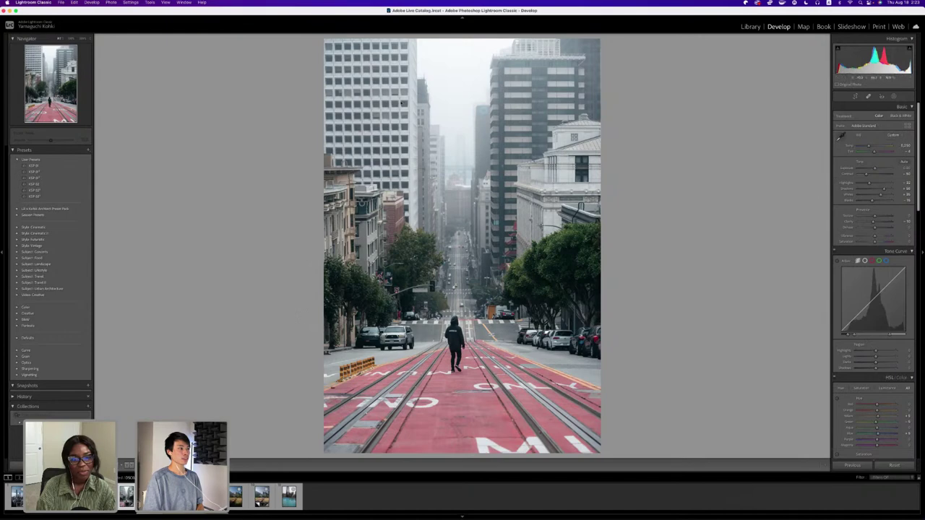
# Draw a linear gradient over the lower street with higher Exposure and lower Blacks.
pyautogui.click(894, 96)
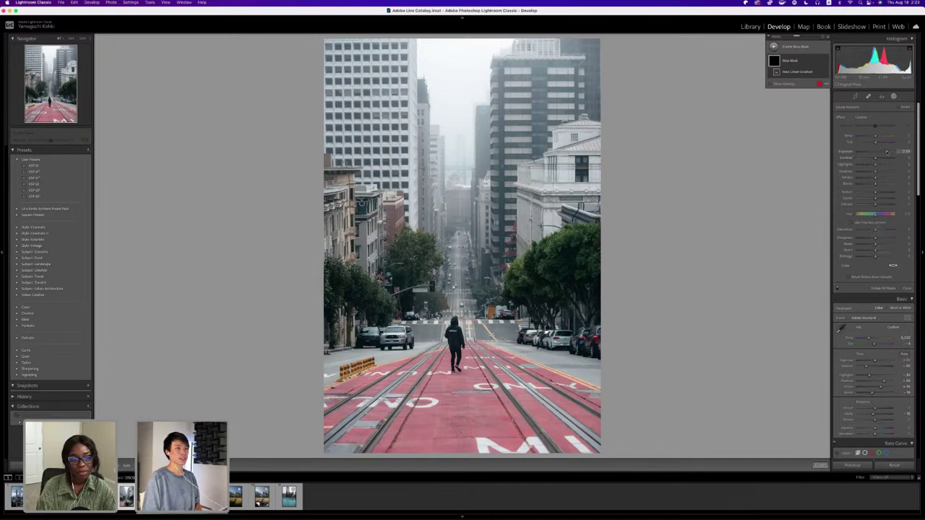
pyautogui.press('m')
pyautogui.moveTo(293, 441); pyautogui.dragTo(335, 106)
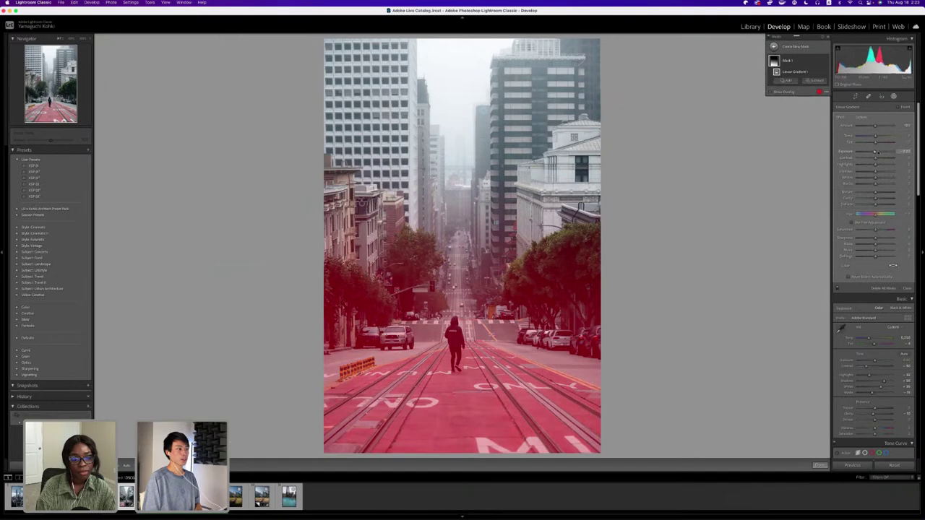
pyautogui.moveTo(875, 152); pyautogui.dragTo(878, 152)
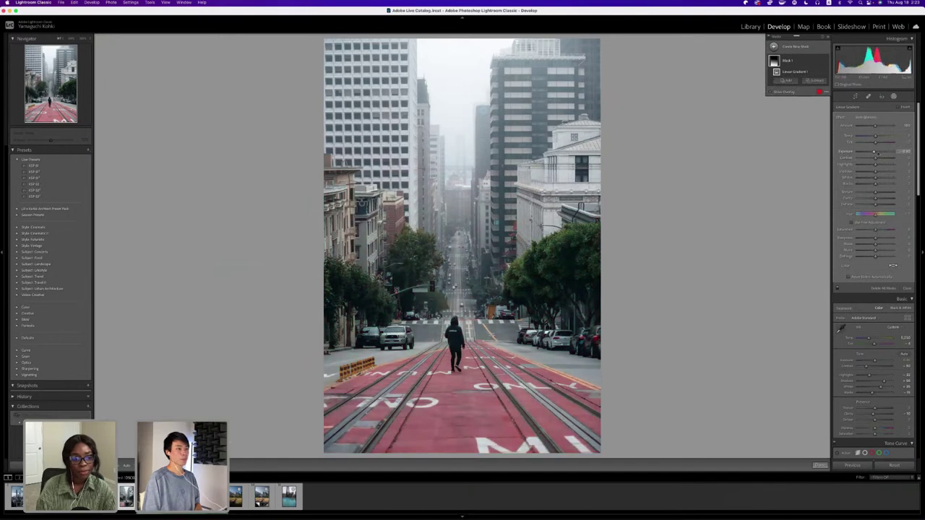
pyautogui.moveTo(875, 185); pyautogui.dragTo(871, 185)
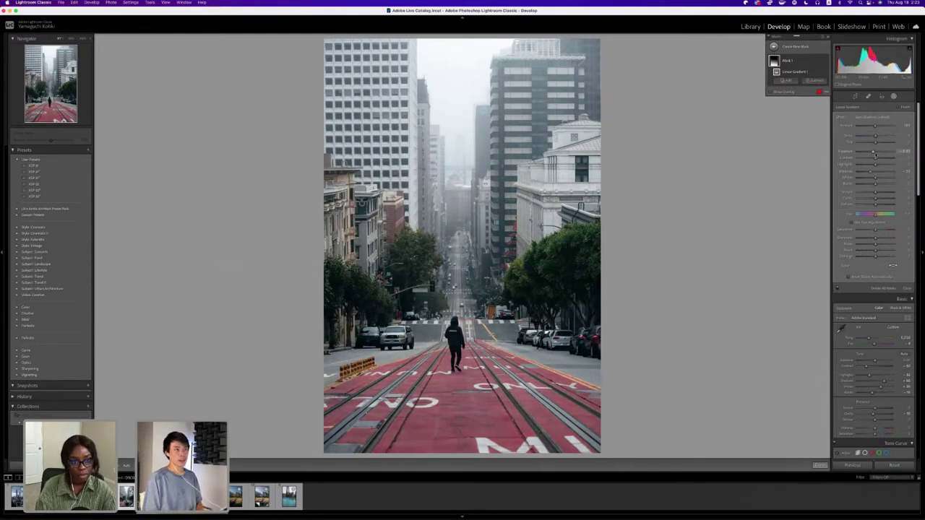
# Subtract from the gradient mask with a brush, then close the Masks panel.
pyautogui.click(814, 81)
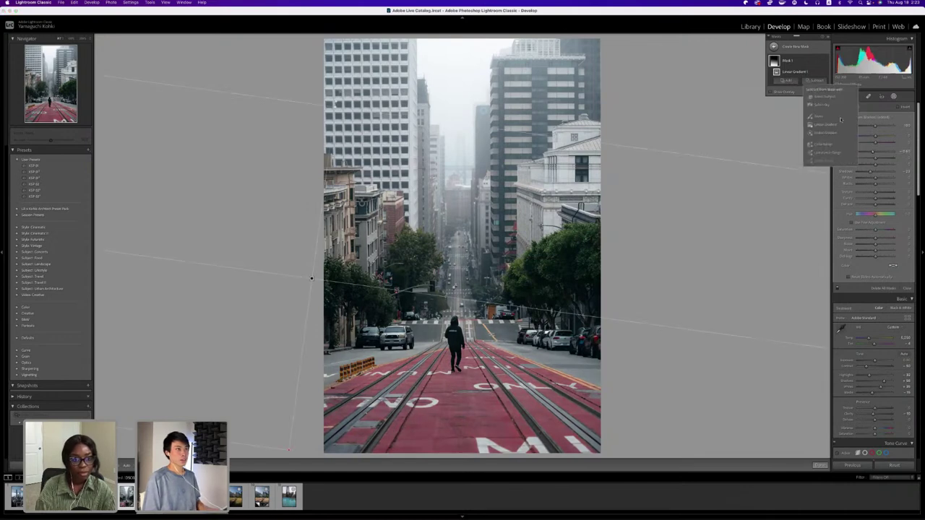
pyautogui.click(824, 92)
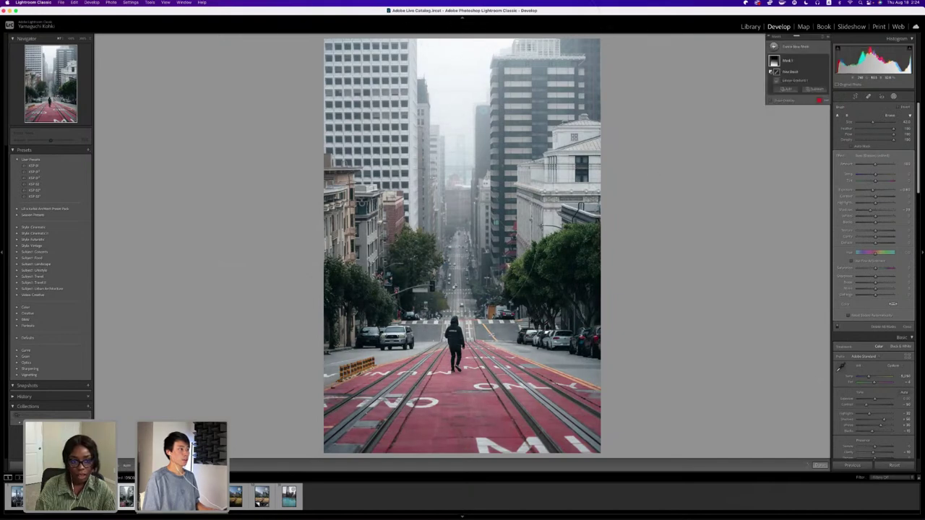
pyautogui.click(820, 465)
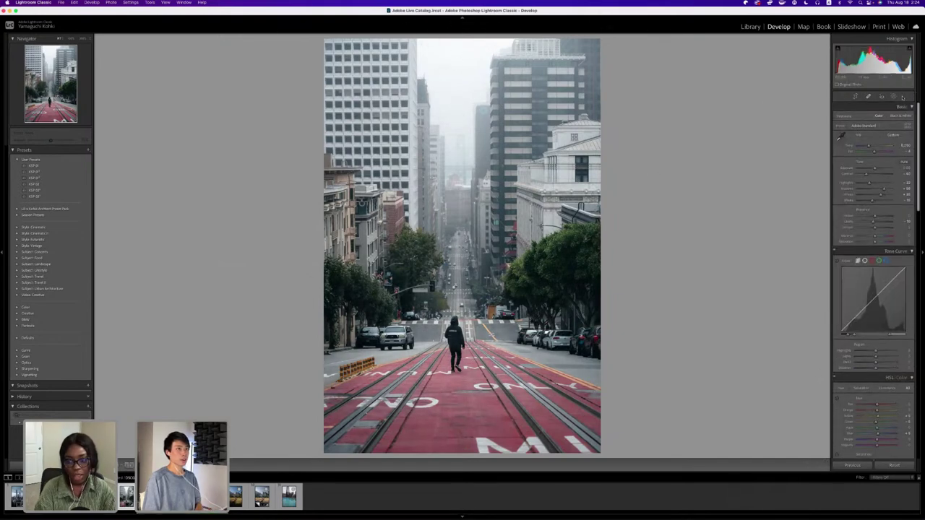
pyautogui.click(894, 96)
pyautogui.click(894, 96)
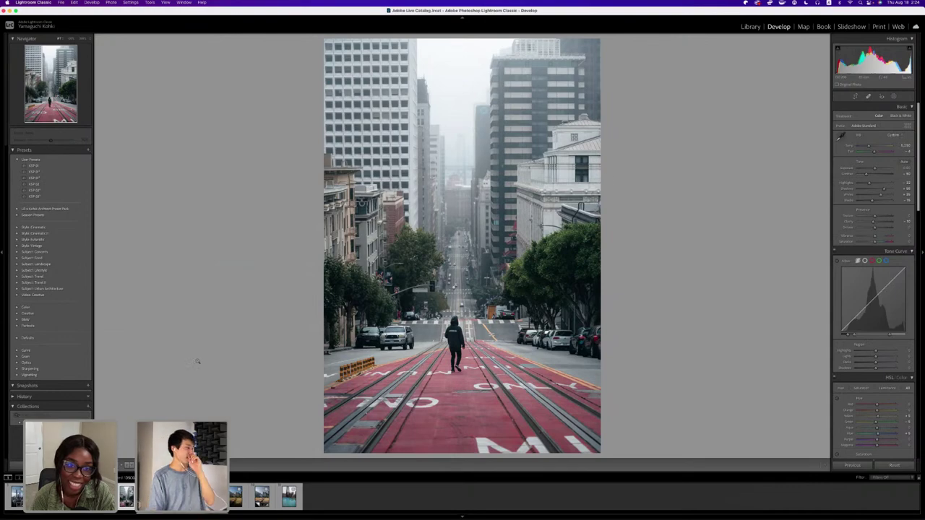
# Go to the next photo, the dusky skyline with the tall tower, in Library loupe view.
pyautogui.press('Right')
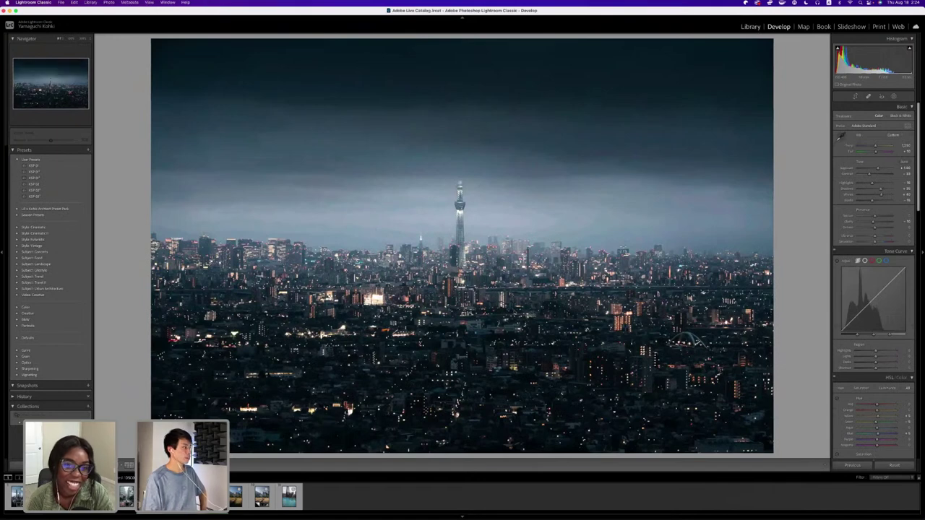
pyautogui.press('e')
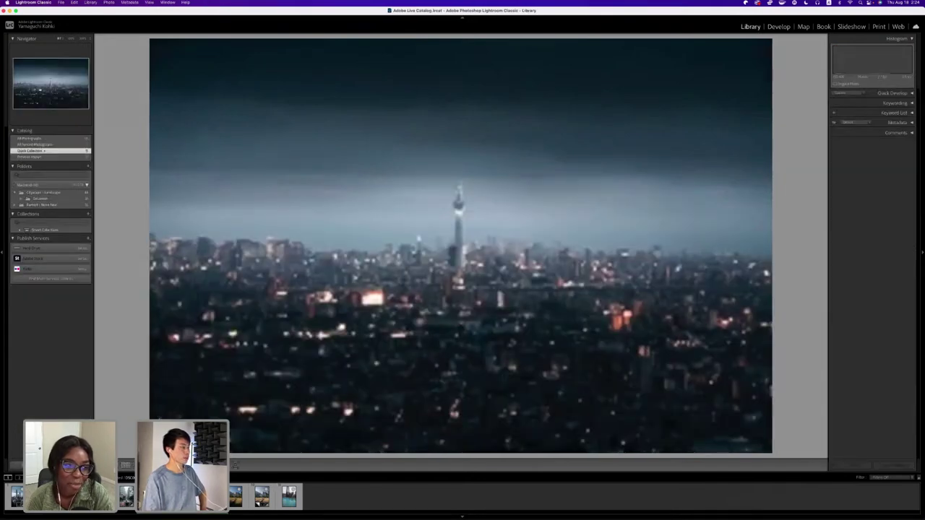
pyautogui.press('super+shift+e')
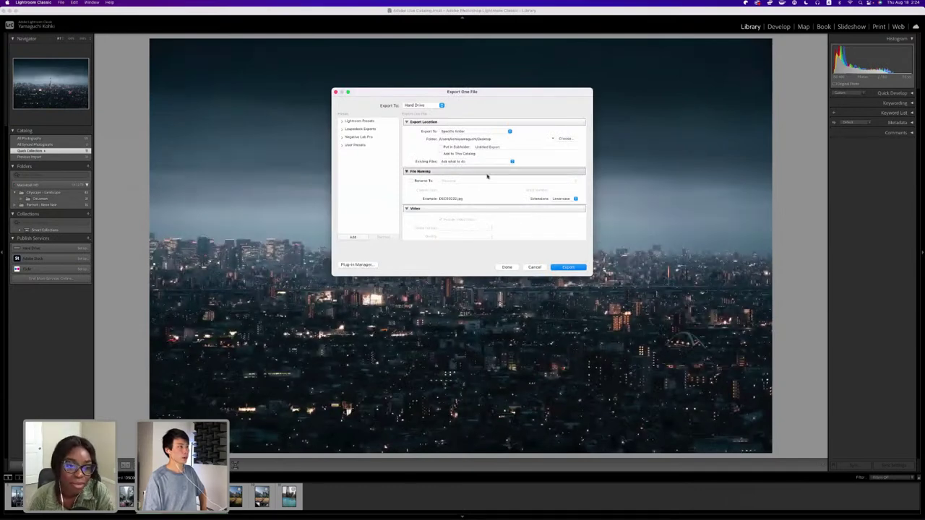
pyautogui.scroll(-5, 487, 177)
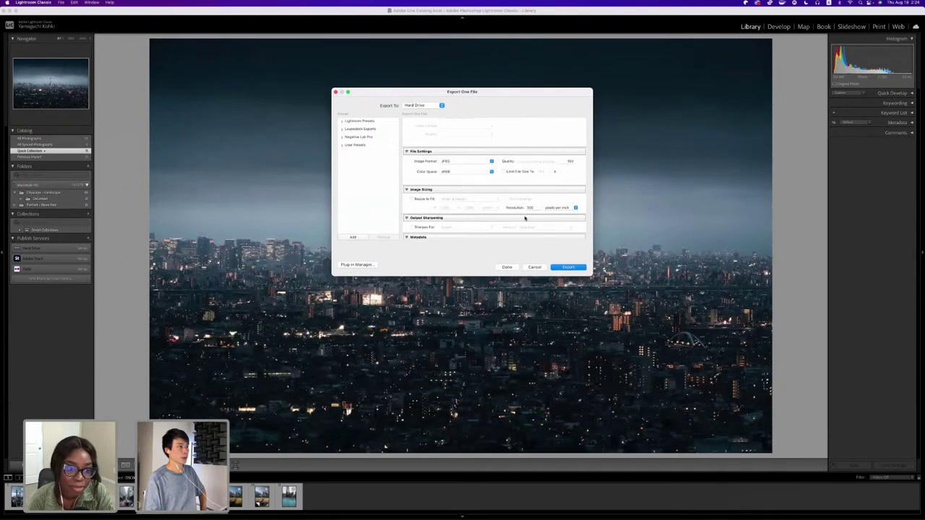
pyautogui.scroll(-1, 526, 214)
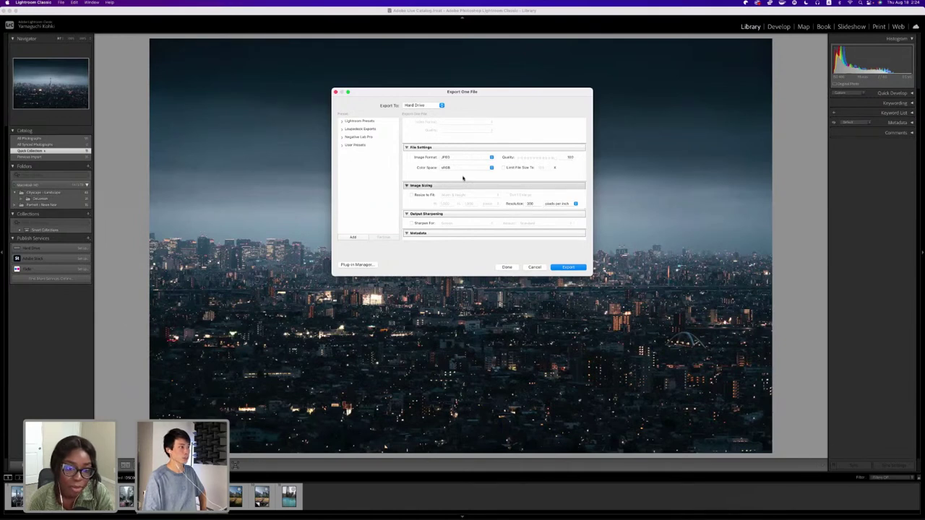
pyautogui.scroll(-5, 463, 177)
pyautogui.scroll(10, 463, 178)
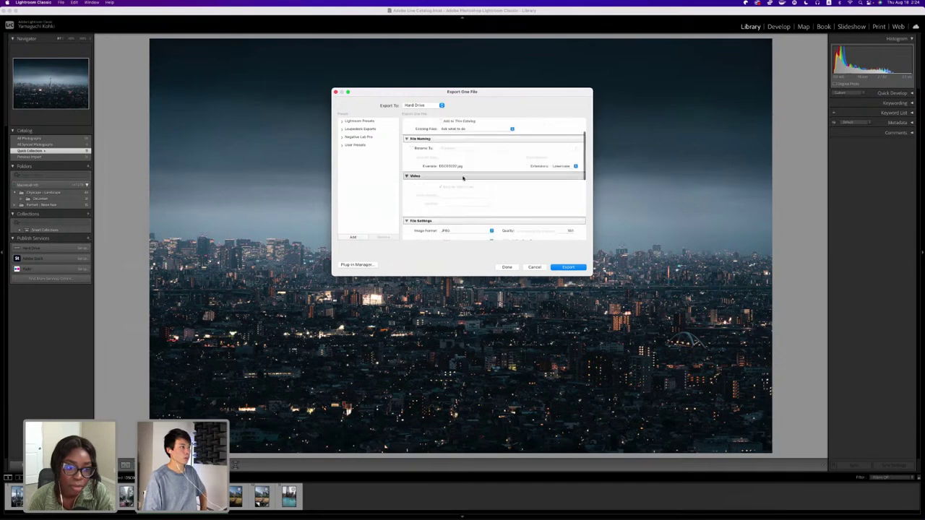
pyautogui.scroll(-5, 463, 178)
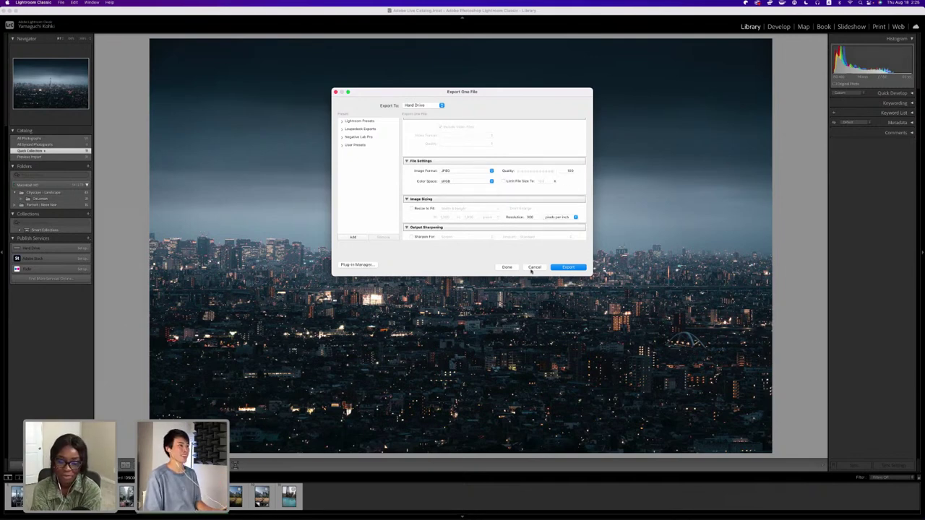
# Cancel the Export dialog and reopen the cable-car street photo in Develop.
pyautogui.click(534, 267)
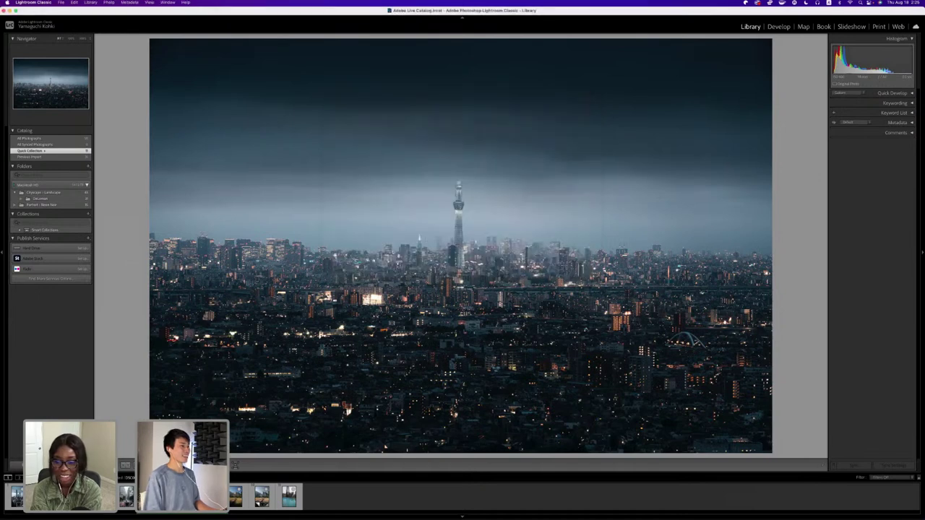
pyautogui.press('Right')
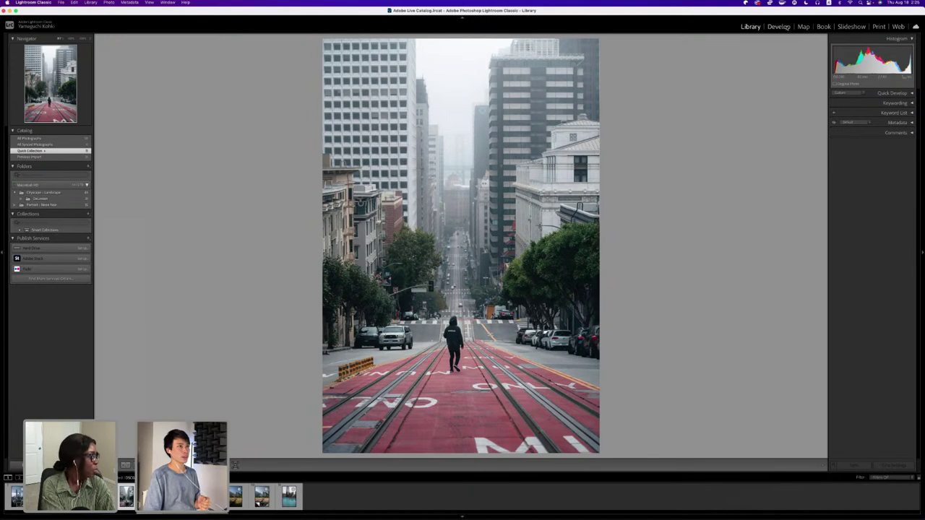
pyautogui.click(779, 27)
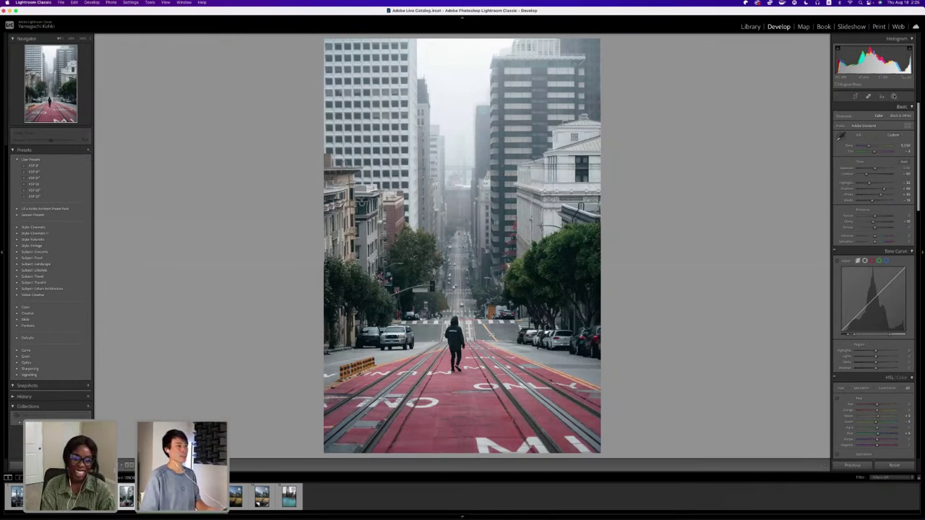
# Draw a radial gradient over the foggy upper street and raise its Exposure.
pyautogui.click(894, 96)
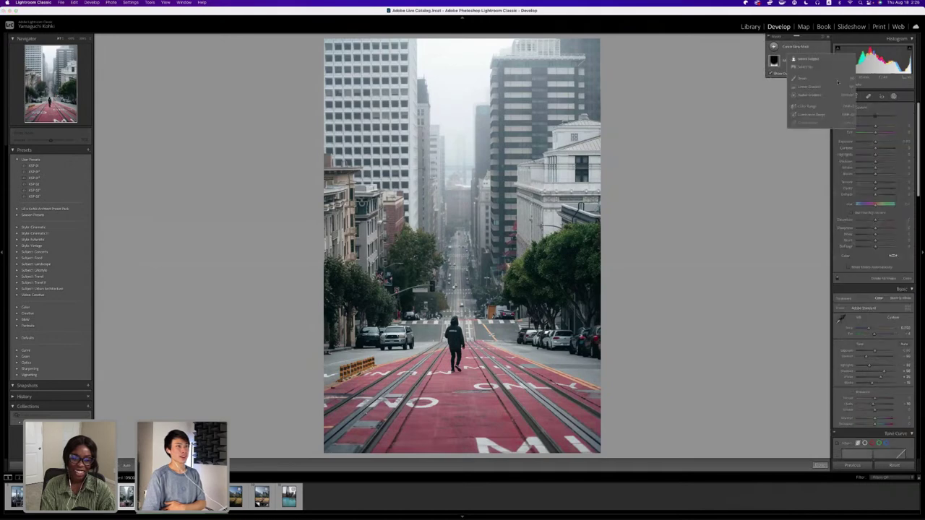
pyautogui.click(795, 95)
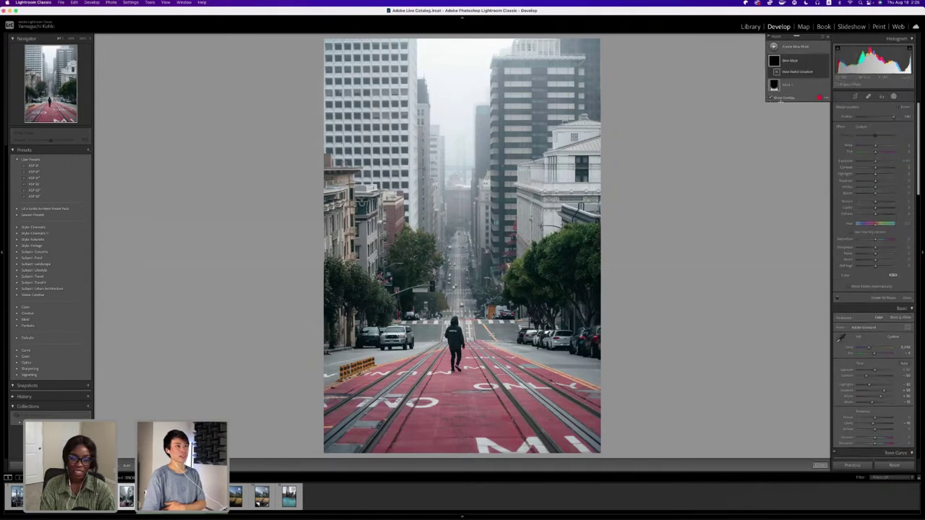
pyautogui.moveTo(514, 116); pyautogui.dragTo(606, 232)
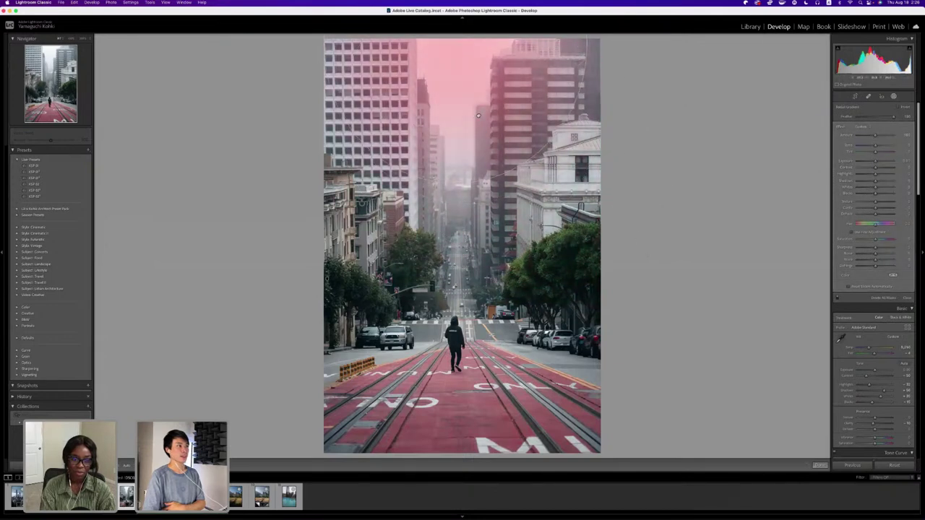
pyautogui.moveTo(874, 161); pyautogui.dragTo(875, 161)
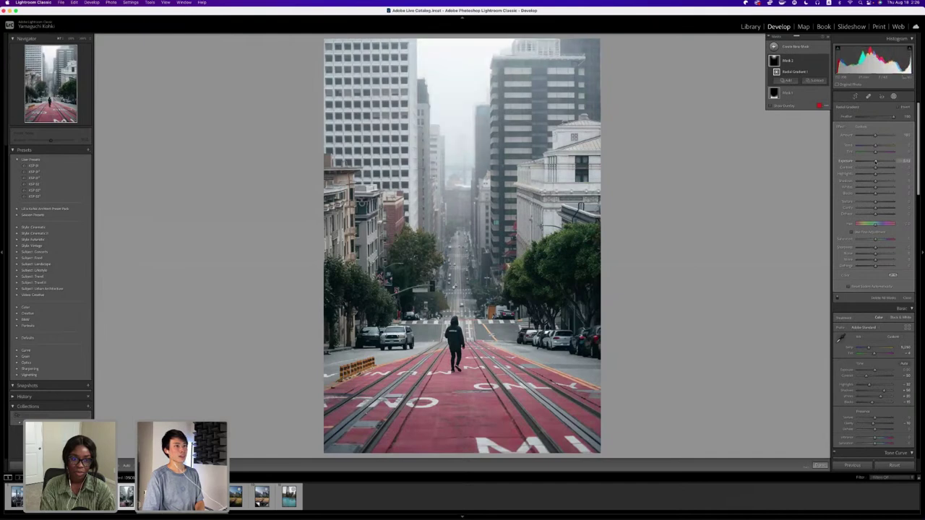
pyautogui.click(819, 466)
# Reopen the masks with Shift+W and lower the radial mask's Exposure slightly.
pyautogui.hotkey('shift', 'w')
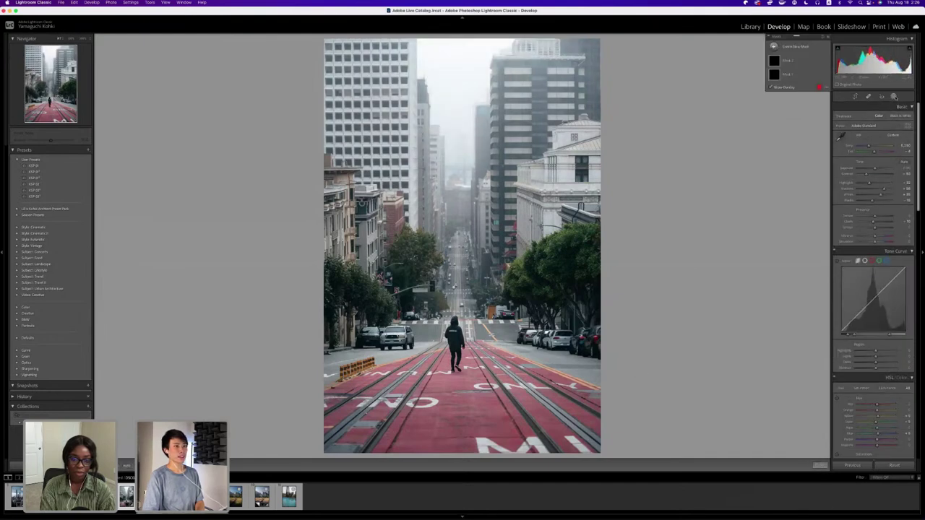
pyautogui.moveTo(875, 142); pyautogui.dragTo(869, 141)
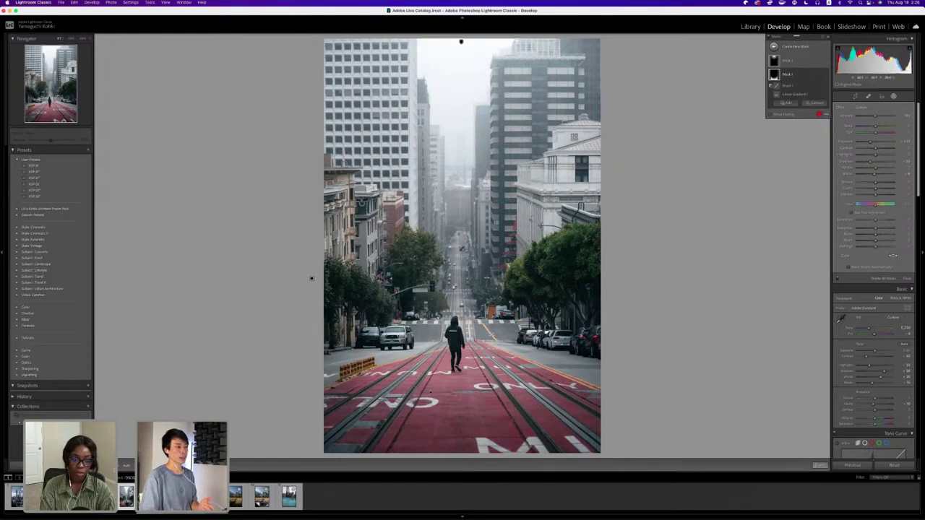
pyautogui.click(819, 467)
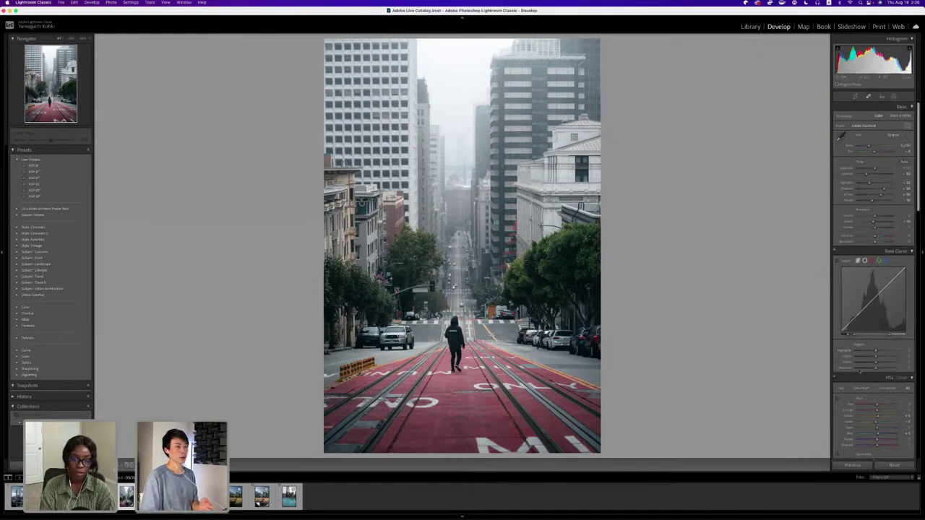
# Lower the HSL Red Luminance to darken the road, then reopen Masking.
pyautogui.scroll(-10, 858, 370)
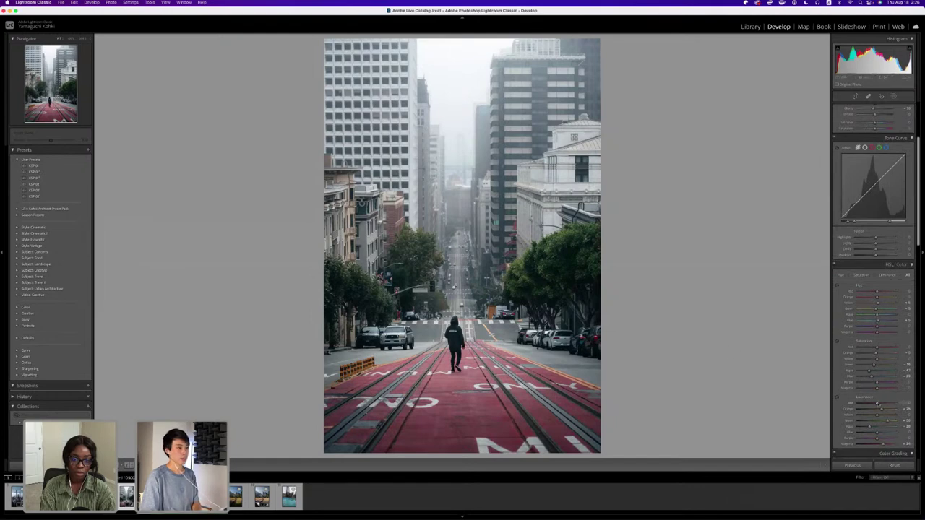
pyautogui.moveTo(877, 405)
pyautogui.mouseDown()
pyautogui.moveTo(869, 404)
pyautogui.moveTo(877, 405)
pyautogui.mouseUp()
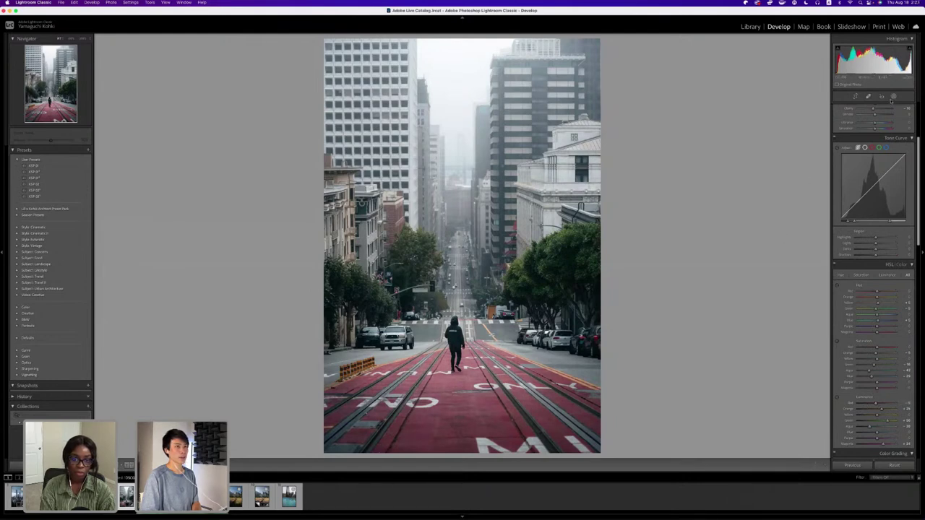
pyautogui.click(893, 97)
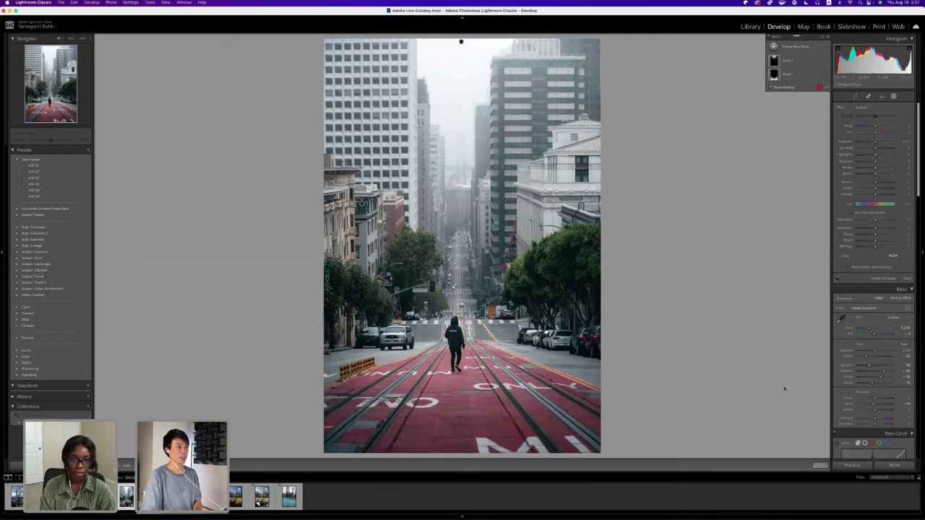
# Exit Masking with Done to return to the main adjustment panels.
pyautogui.click(819, 465)
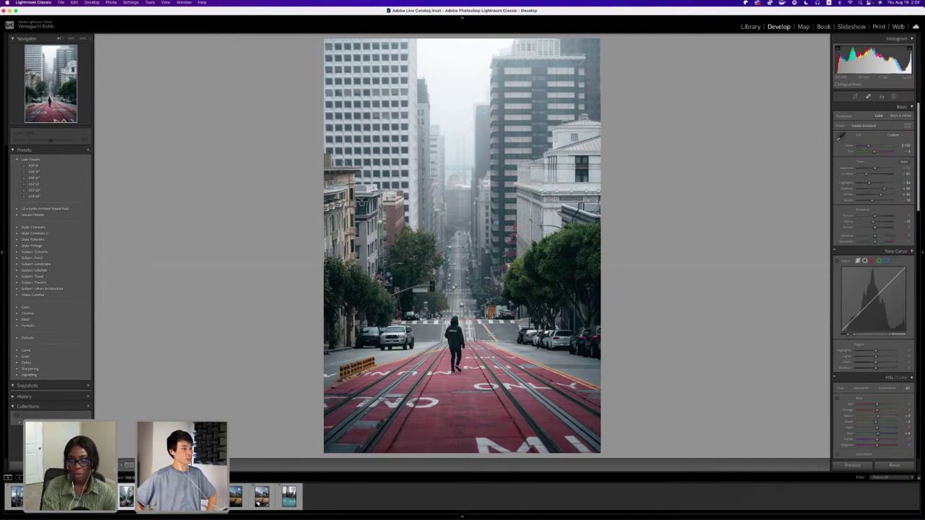
# From the Library module, open Export One File for the street photo and view its JPEG File Settings.
pyautogui.click(746, 27)
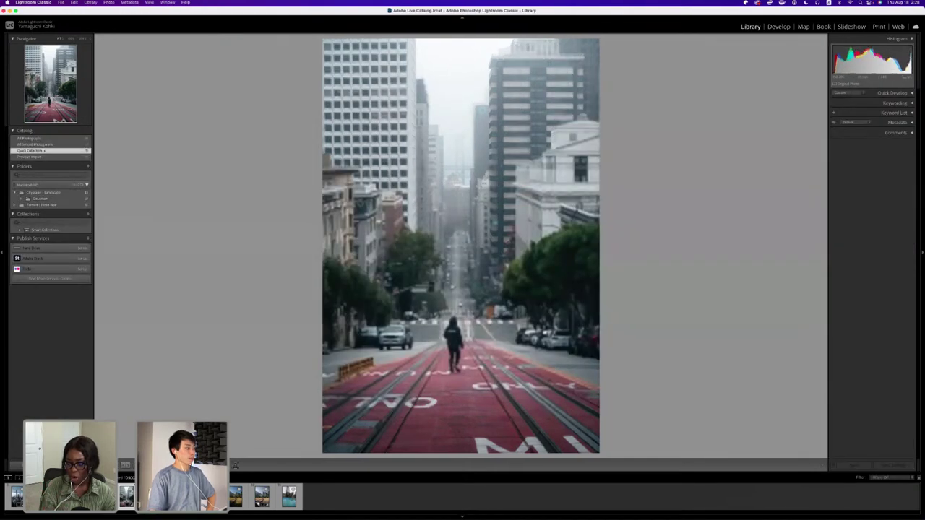
pyautogui.press('super+shift+e')
pyautogui.scroll(-5, 501, 168)
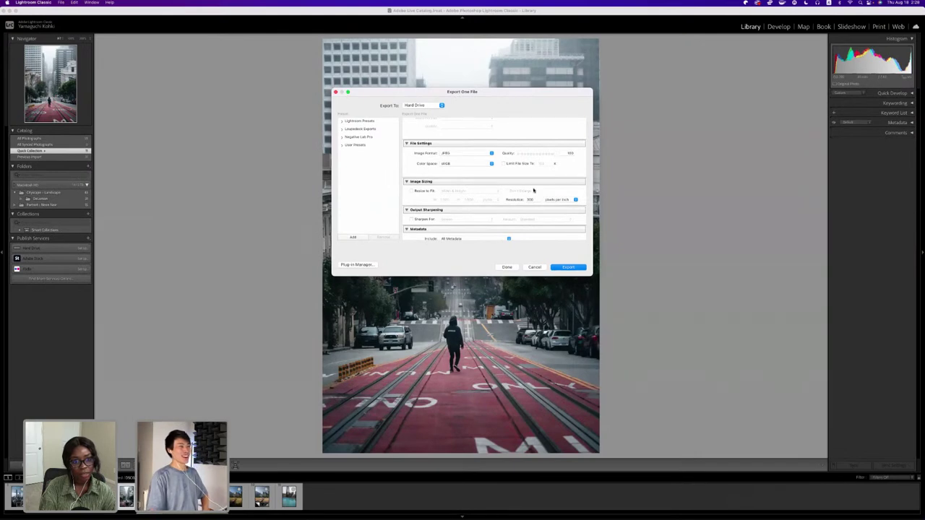
pyautogui.scroll(-1, 540, 178)
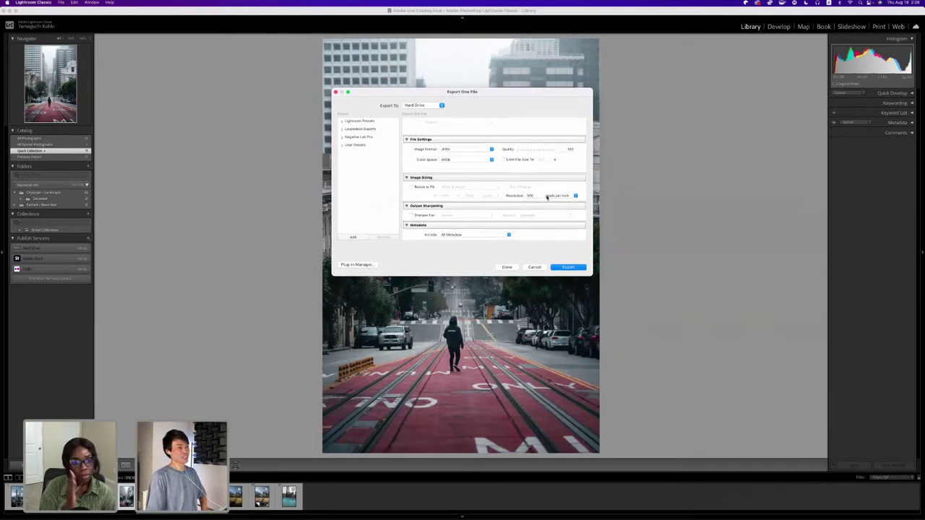
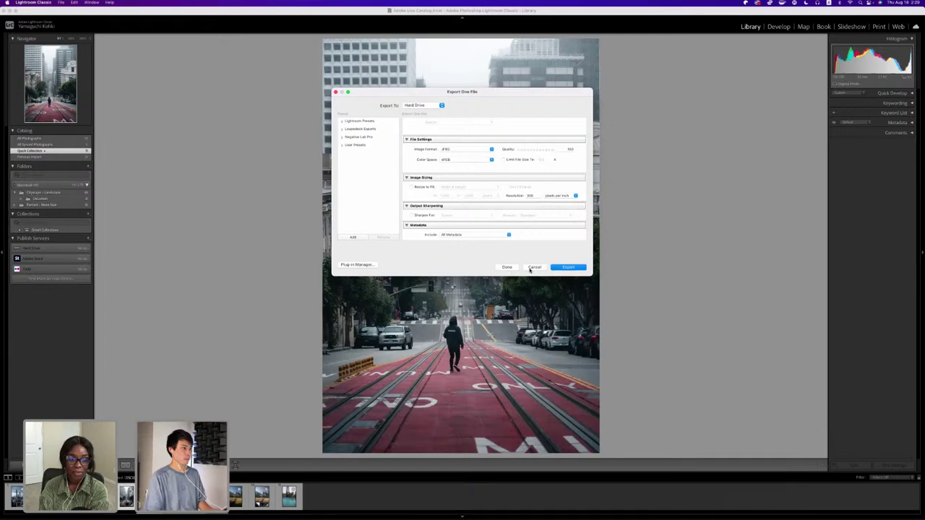
# Cancel the Export One File dialog so nothing is exported and the cable-car street photo stays in view.
pyautogui.click(534, 267)
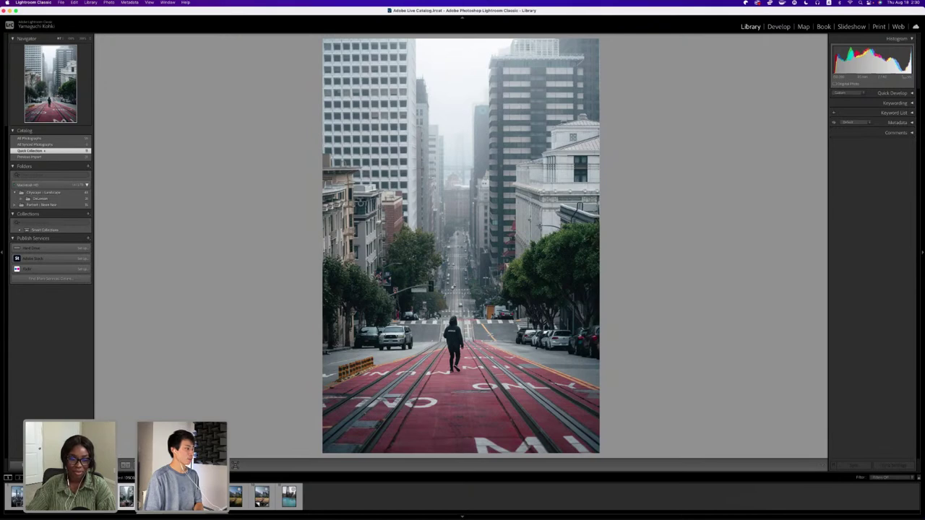
# Step past the foggy downtown shot, comparing briefly, to the Yosemite boardwalk photo in Loupe.
pyautogui.press('Right')
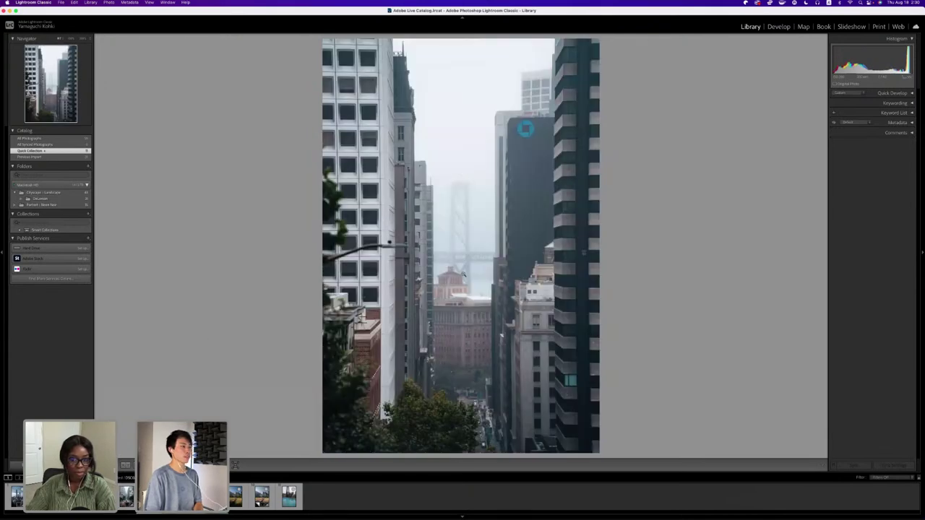
pyautogui.press('Left')
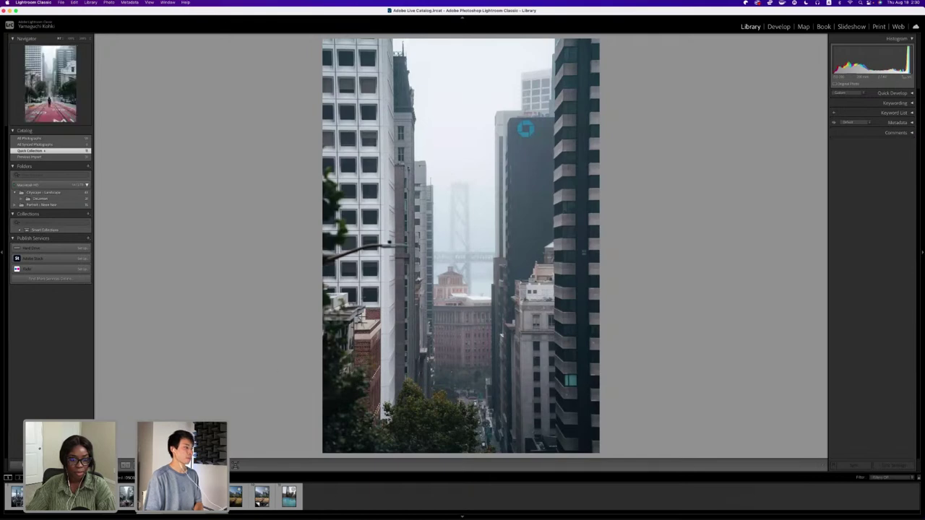
pyautogui.press('Right')
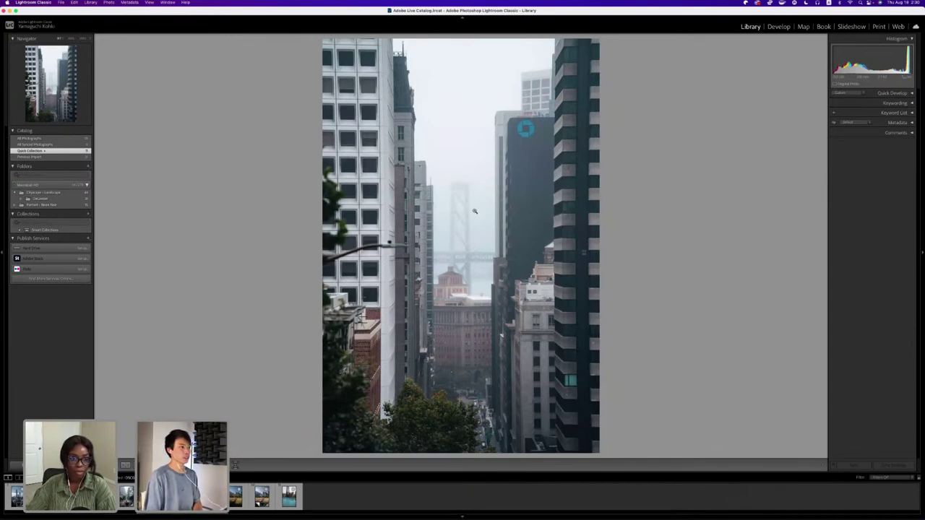
pyautogui.press('Right')
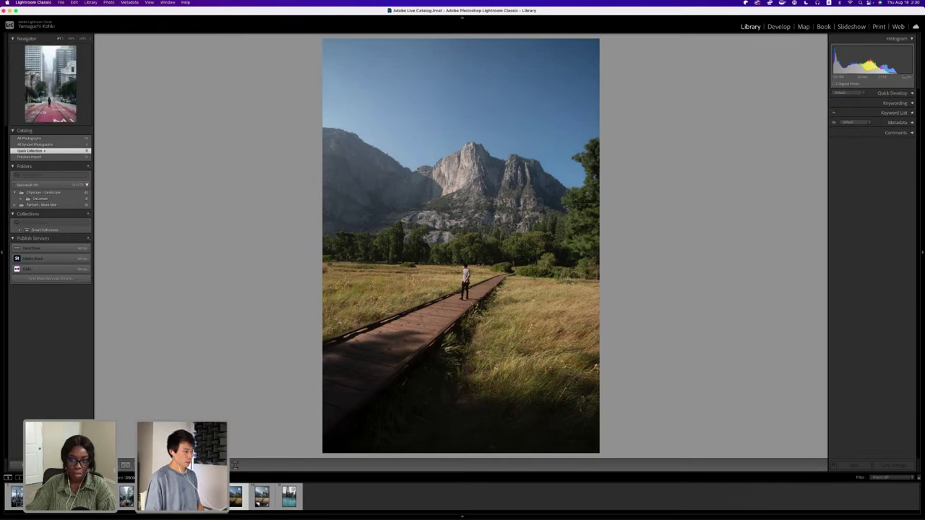
pyautogui.click(236, 497)
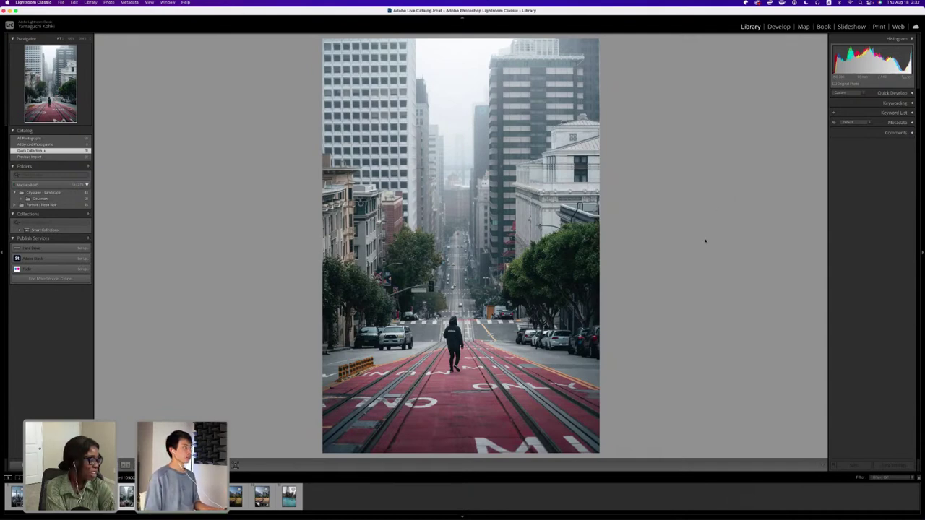
pyautogui.press('Right')
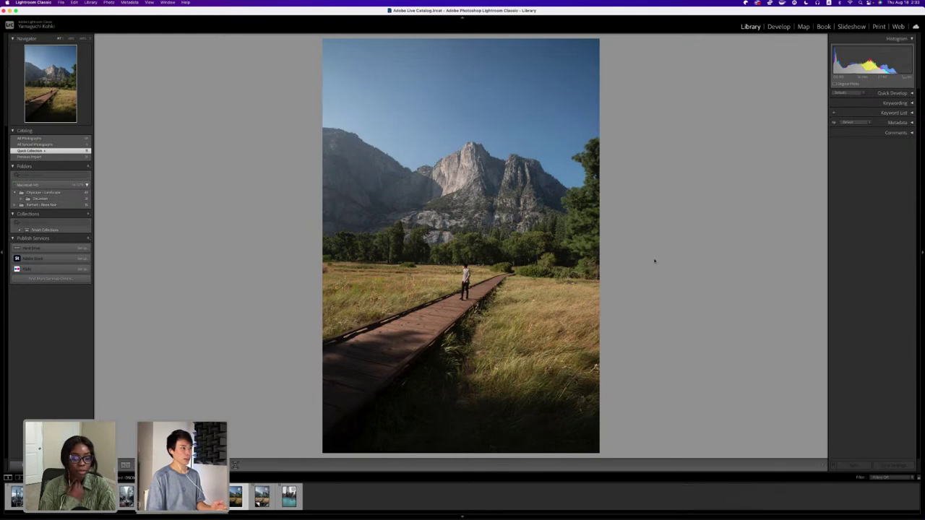
# Open the Yosemite photo in Develop, then straighten and crop it, cycling the crop overlays.
pyautogui.click(778, 26)
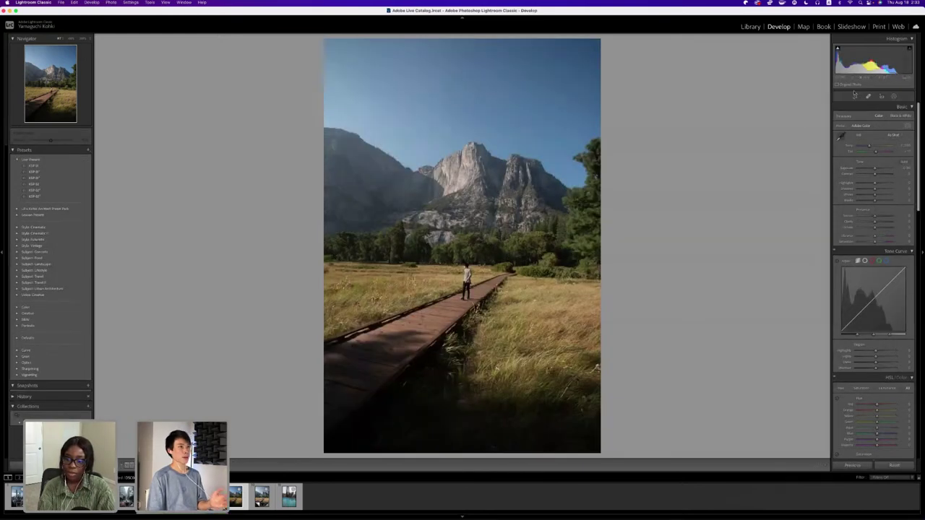
pyautogui.press('r')
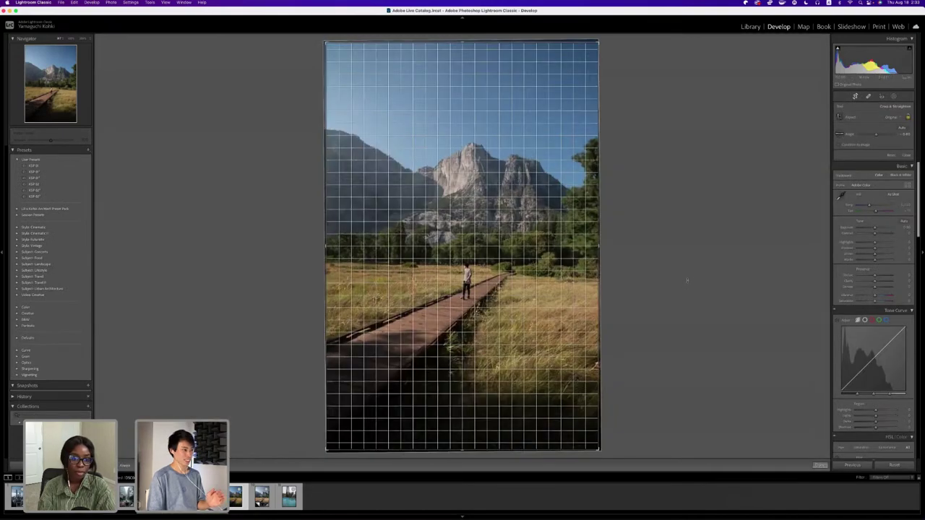
pyautogui.press('Return')
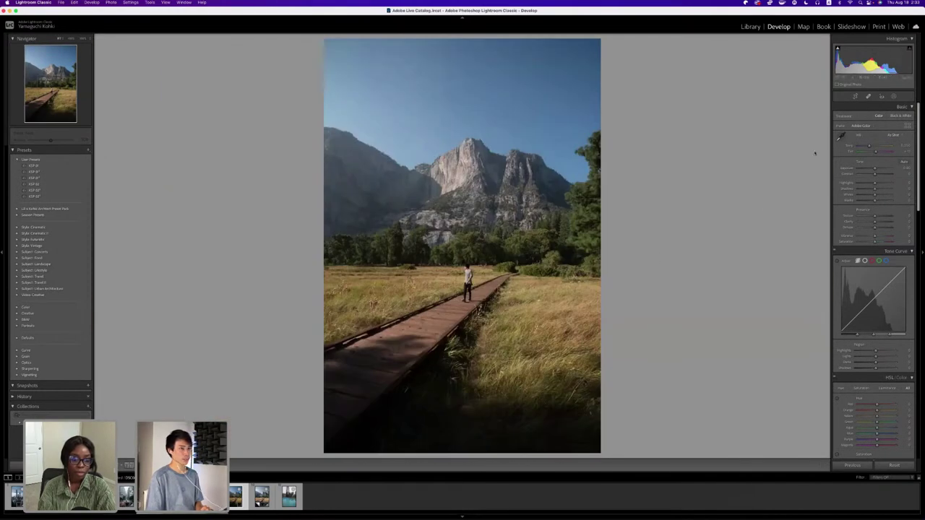
pyautogui.click(856, 96)
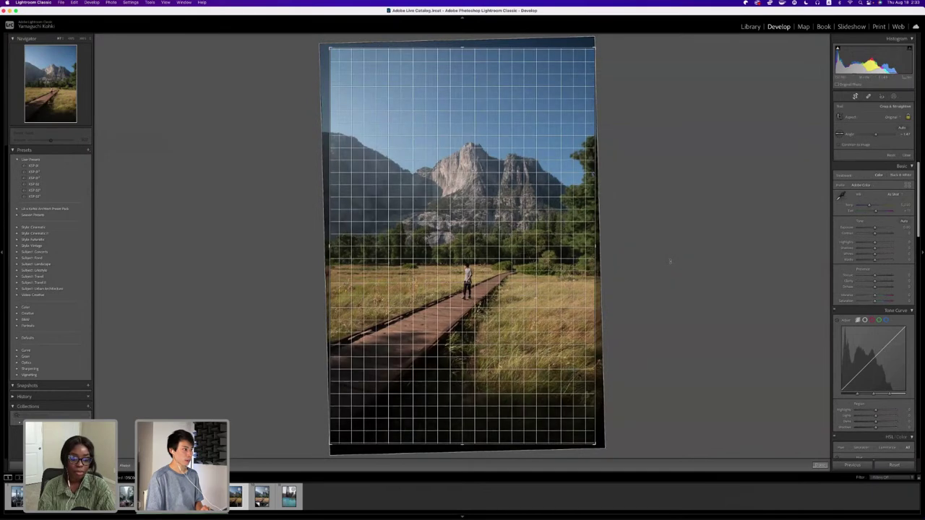
pyautogui.press('o')
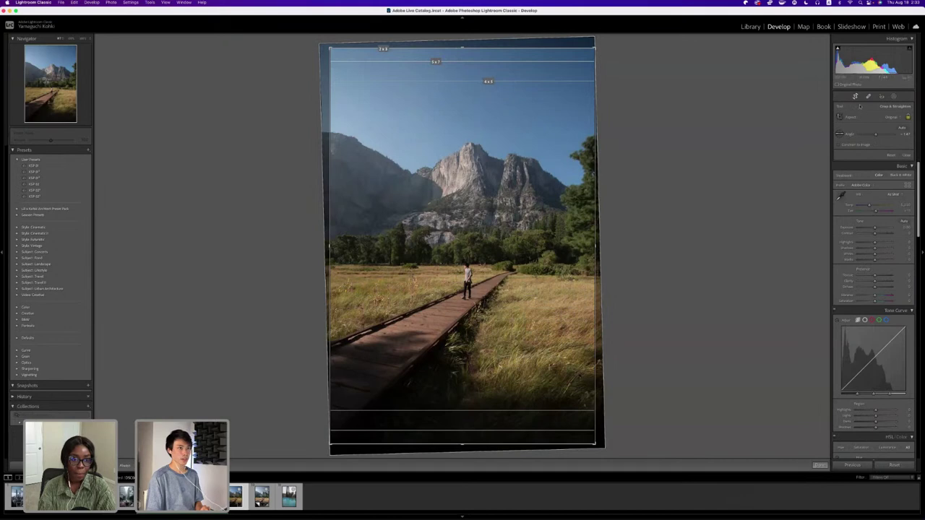
pyautogui.press('o')
pyautogui.press('Return')
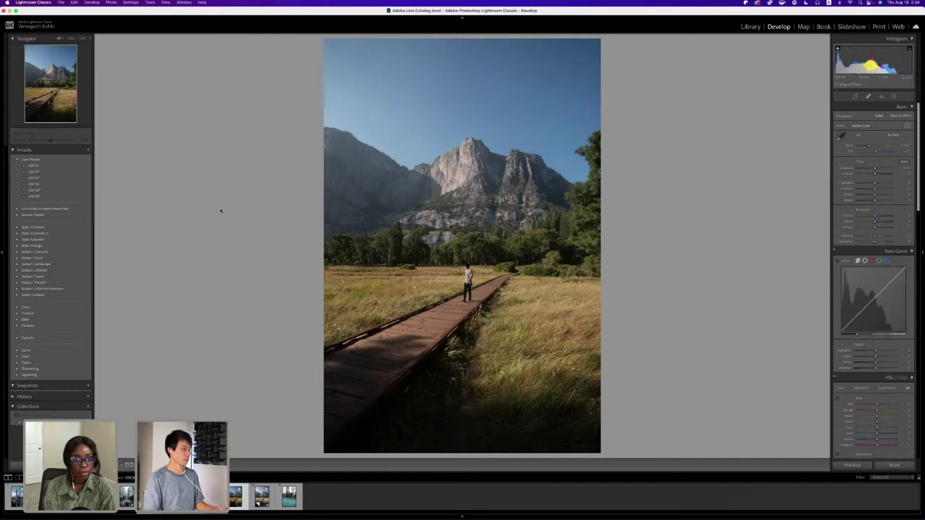
# Apply the KSP III preset, nudge exposure, undo a contrast change, and lift Shadows slightly.
pyautogui.click(55, 166)
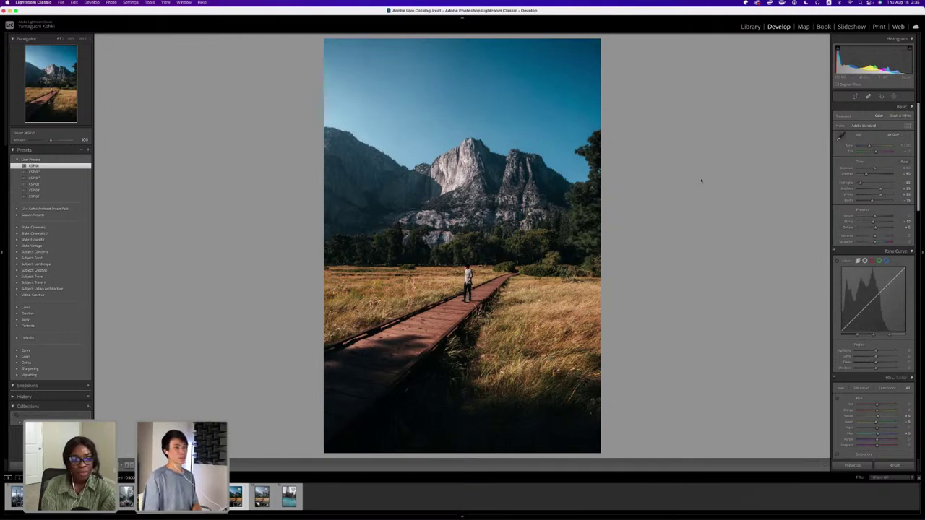
pyautogui.moveTo(879, 167); pyautogui.dragTo(878, 167)
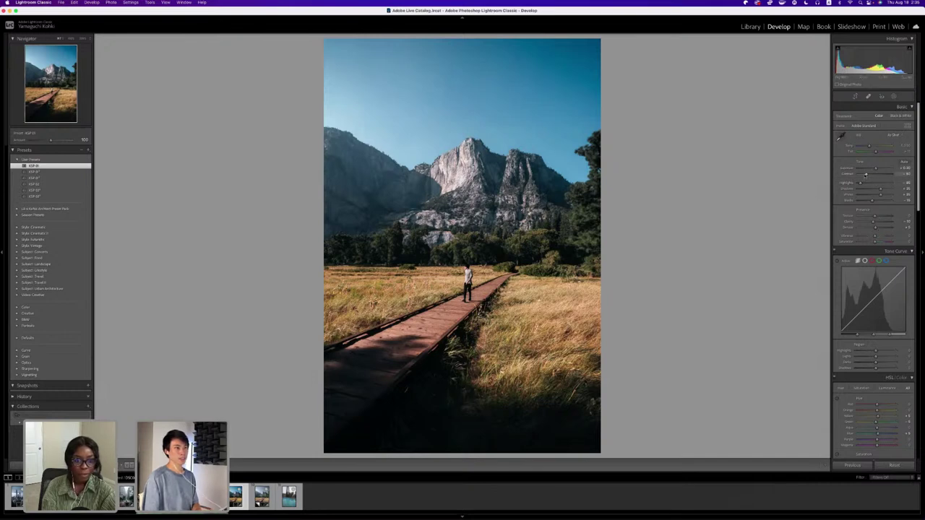
pyautogui.moveTo(866, 175); pyautogui.dragTo(859, 174)
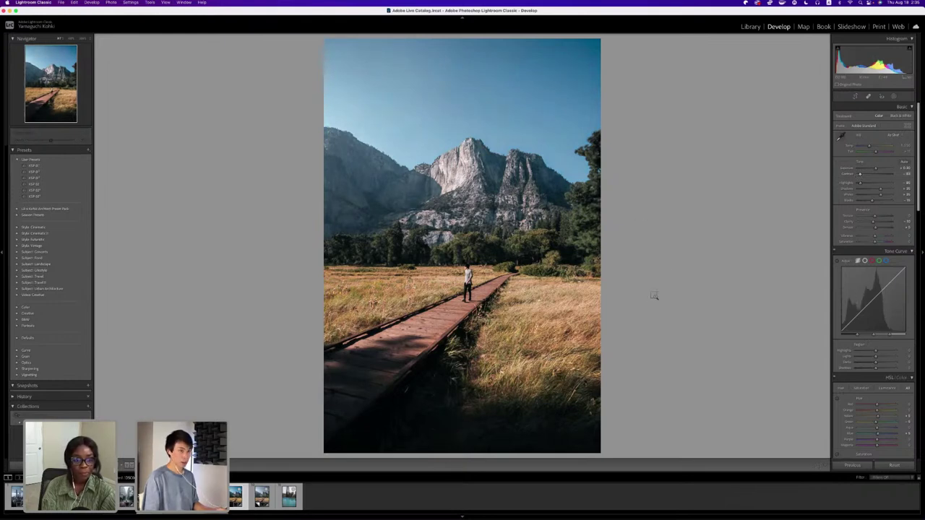
pyautogui.press('super+z')
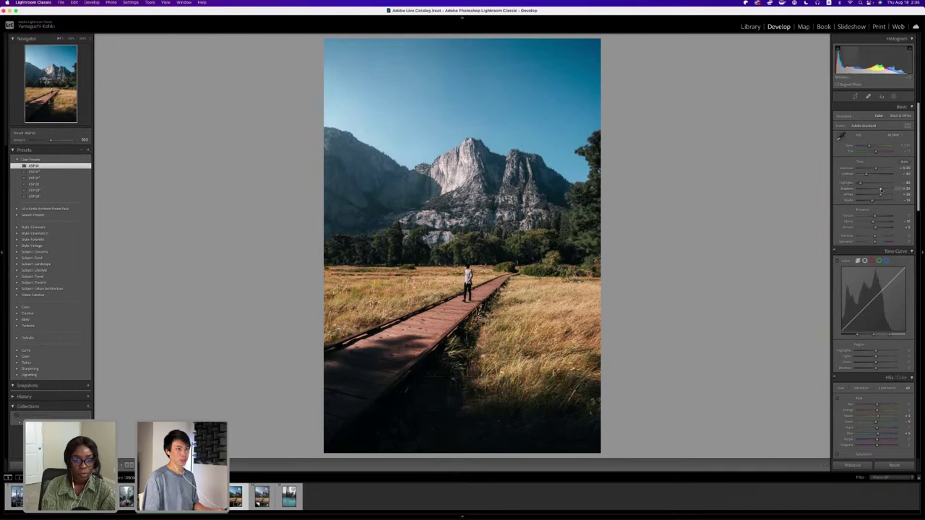
pyautogui.moveTo(881, 189); pyautogui.dragTo(878, 195)
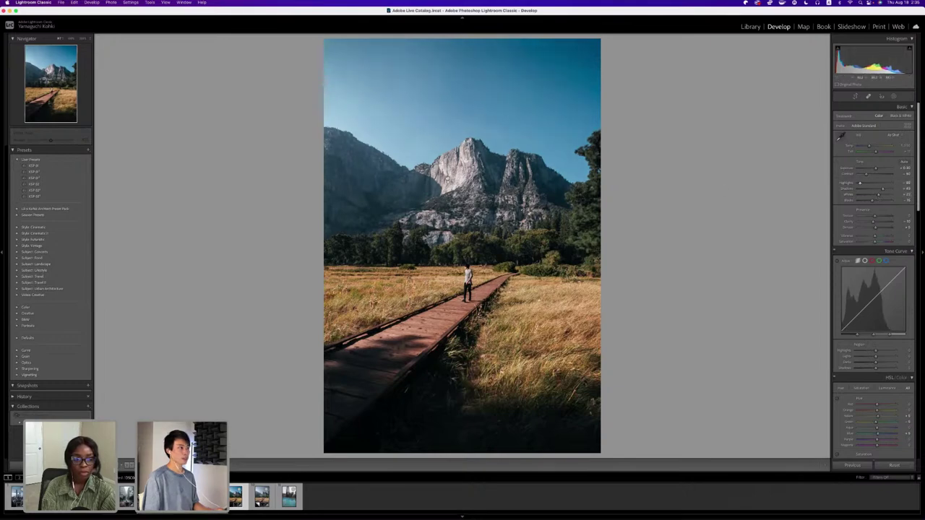
pyautogui.press('z')
pyautogui.hotkey('ctrl', '=')
pyautogui.press('z')
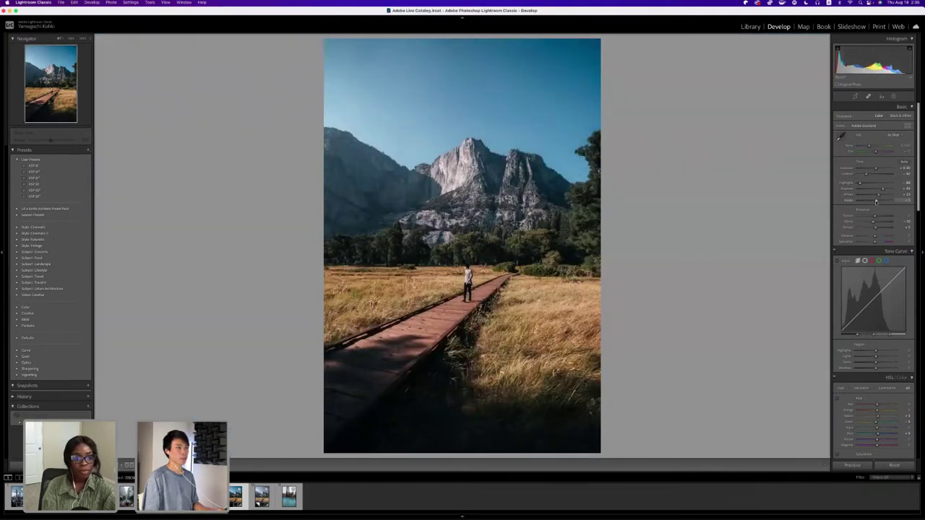
# Try darker Blacks twice, undo those tone edits, and readjust the overall Exposure.
pyautogui.moveTo(879, 203); pyautogui.dragTo(876, 202)
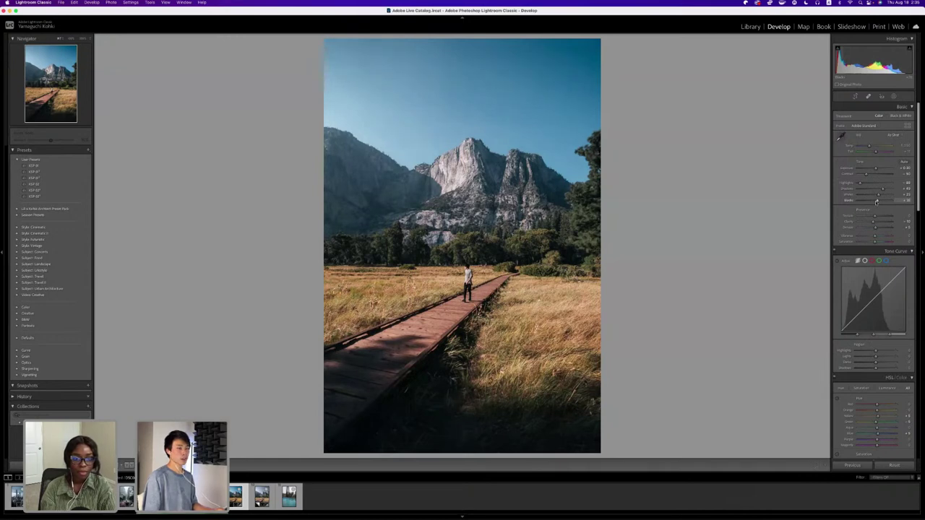
pyautogui.press('super+z')
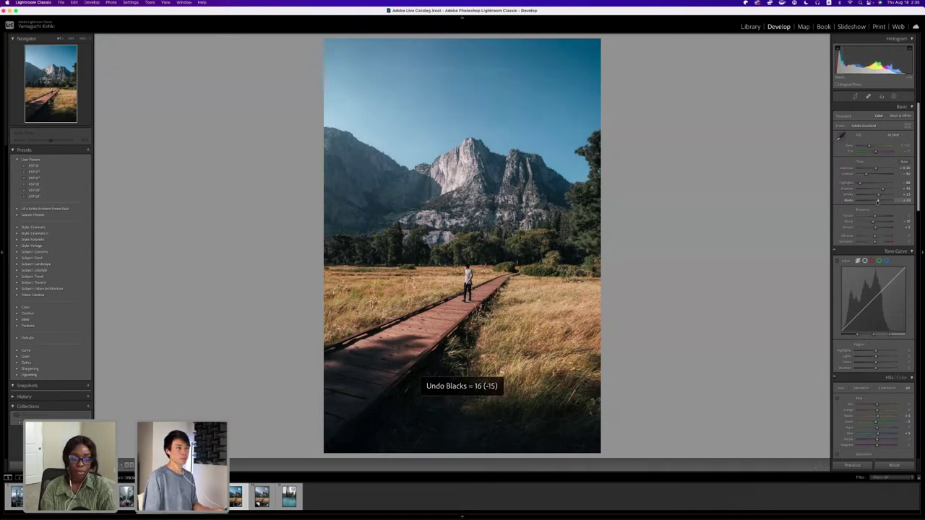
pyautogui.moveTo(877, 203); pyautogui.dragTo(872, 203)
pyautogui.press('super+z')
pyautogui.press('super+z')
pyautogui.press('super+z')
pyautogui.press('super+z')
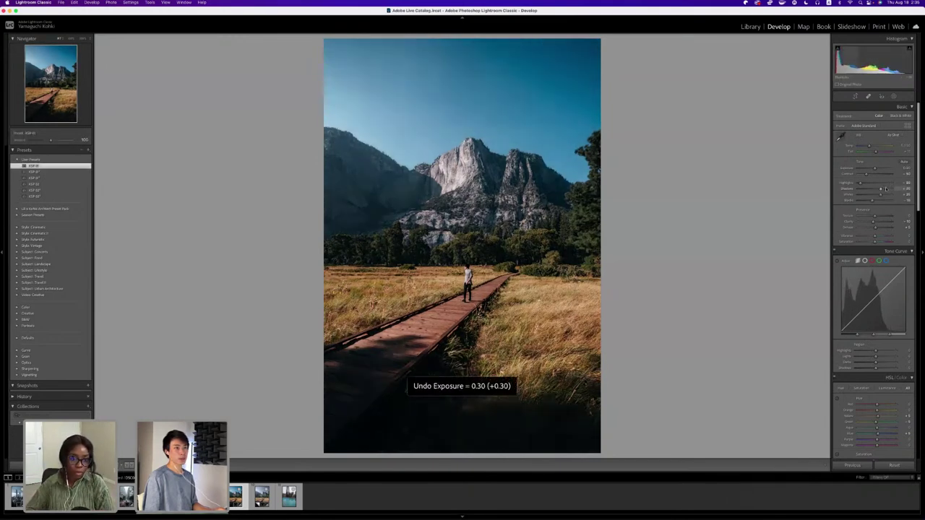
pyautogui.moveTo(871, 174)
pyautogui.mouseDown()
pyautogui.moveTo(860, 174)
pyautogui.moveTo(876, 168)
pyautogui.mouseUp()
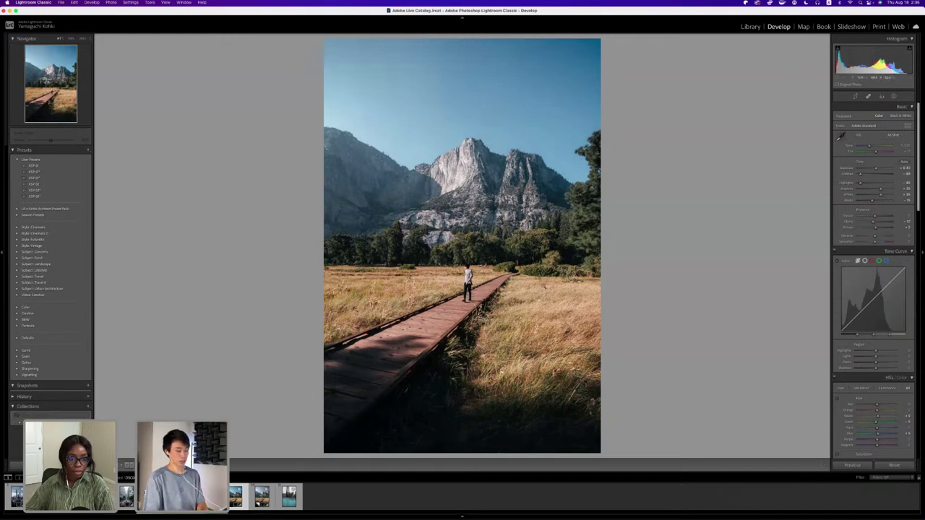
# Compare before/after, then add a small Dehaze boost in the Presence section.
pyautogui.press('\\')
pyautogui.press('\\')
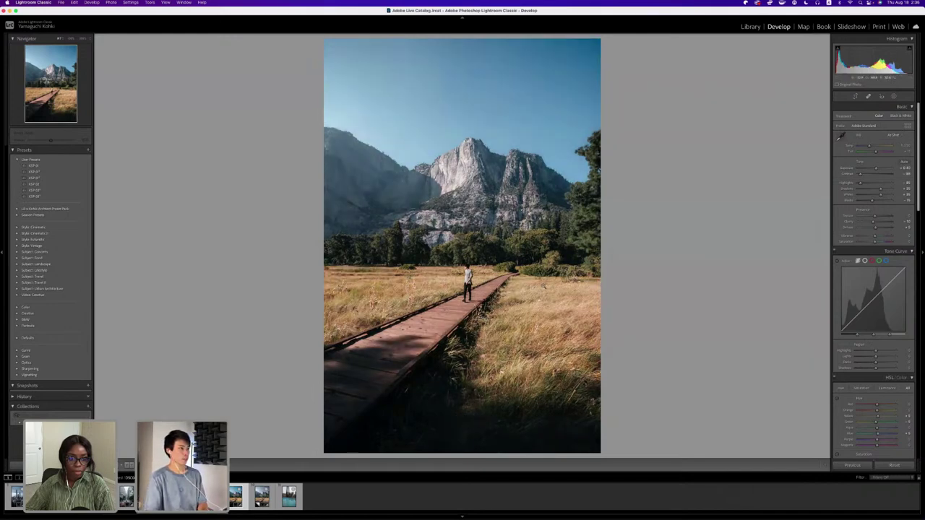
pyautogui.moveTo(874, 226); pyautogui.dragTo(877, 228)
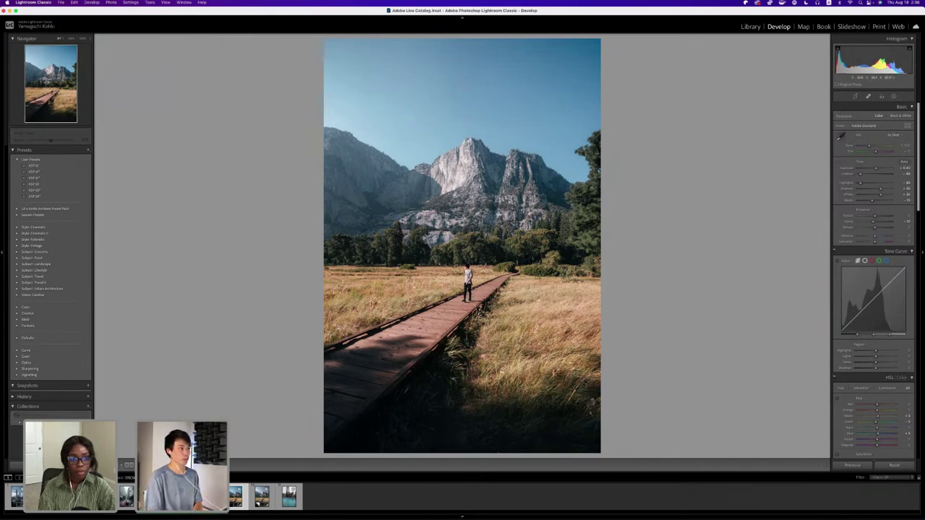
pyautogui.press('z')
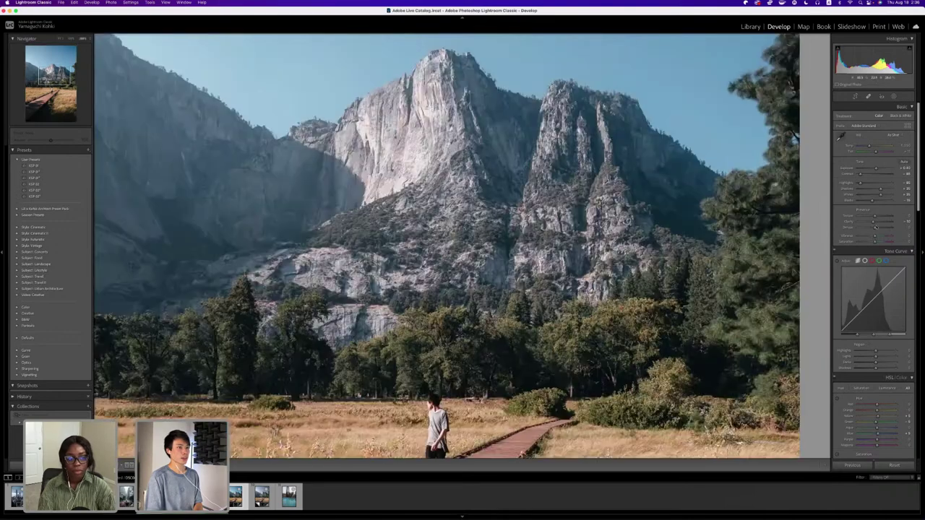
pyautogui.press('z')
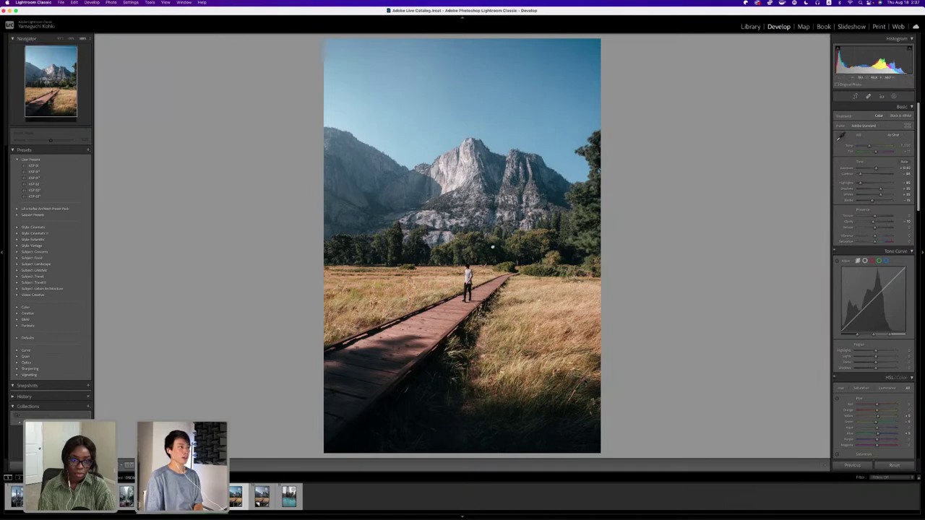
pyautogui.click(544, 181)
pyautogui.click(544, 180)
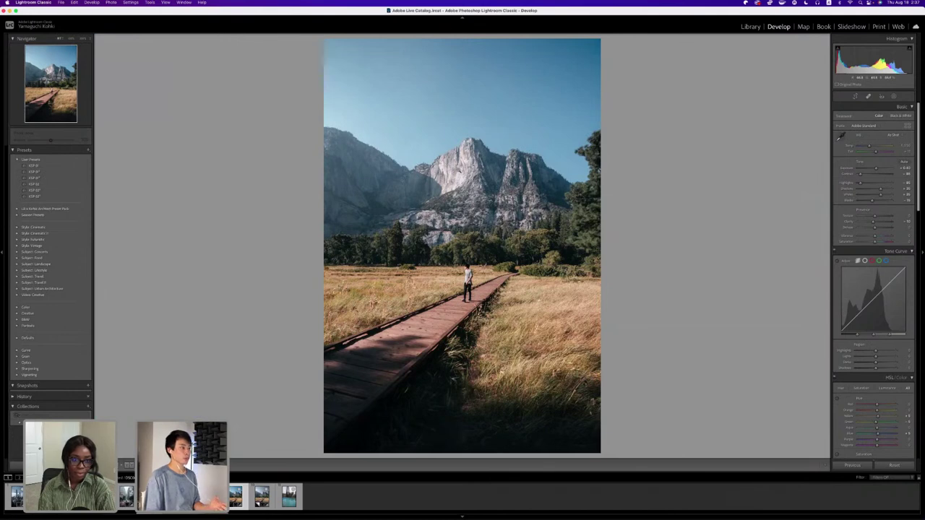
# Add a new Brush mask from the Masking panel, leaving and re-entering masking once.
pyautogui.click(893, 96)
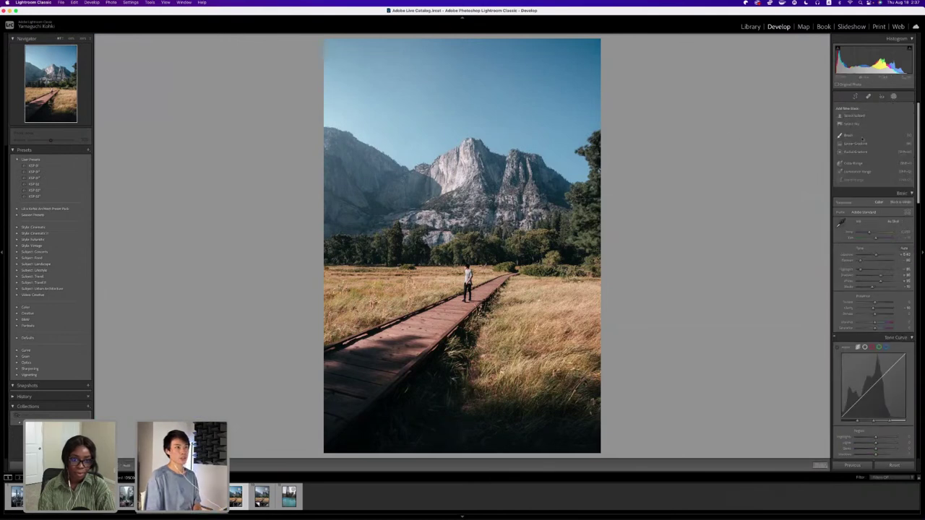
pyautogui.click(859, 136)
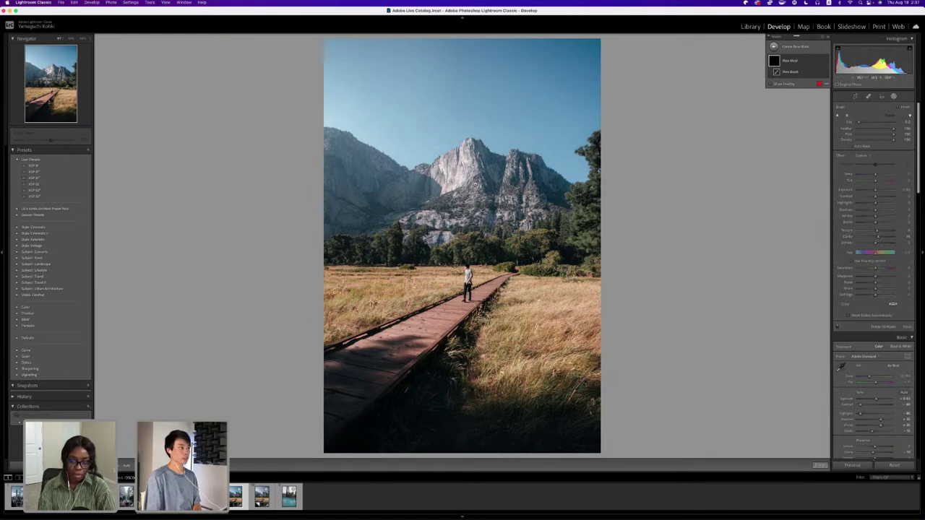
pyautogui.hotkey('shift', 'w')
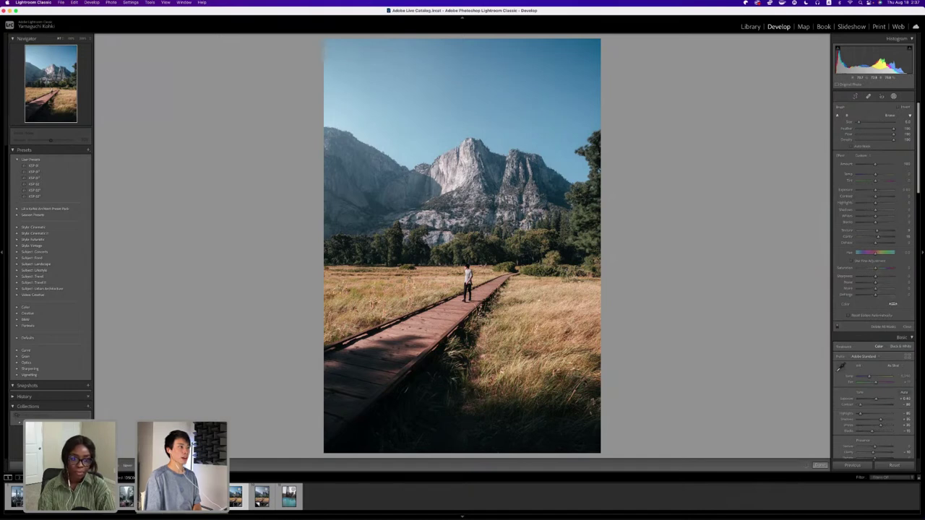
pyautogui.hotkey('shift', 'w')
pyautogui.hotkey('shift', 'w')
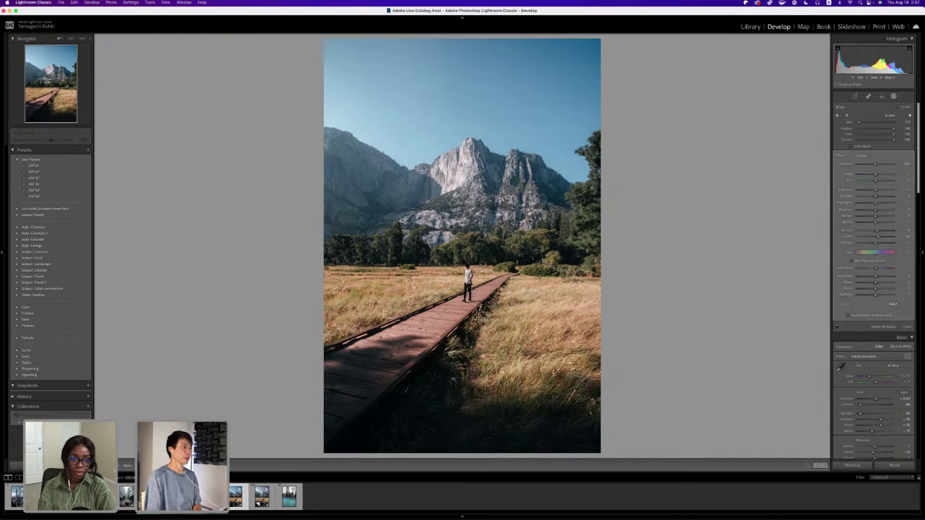
pyautogui.hotkey('shift', 'w')
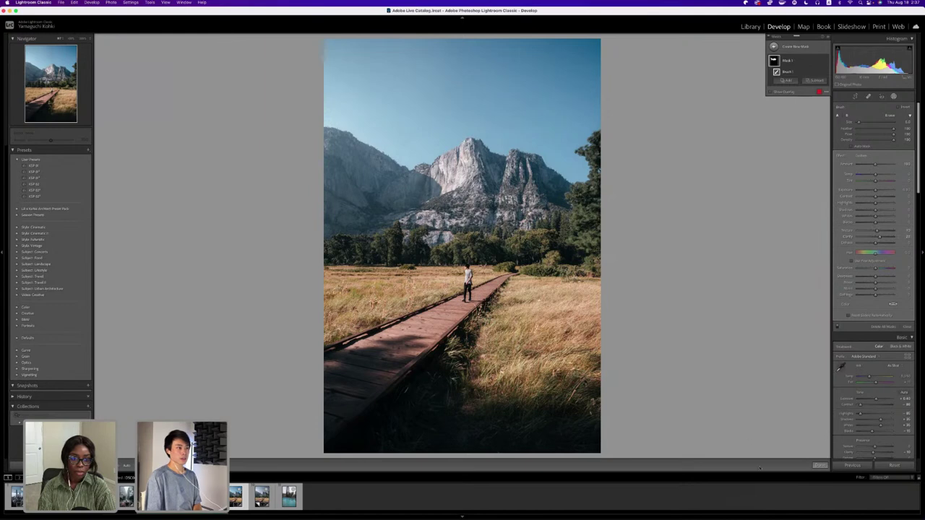
pyautogui.click(820, 466)
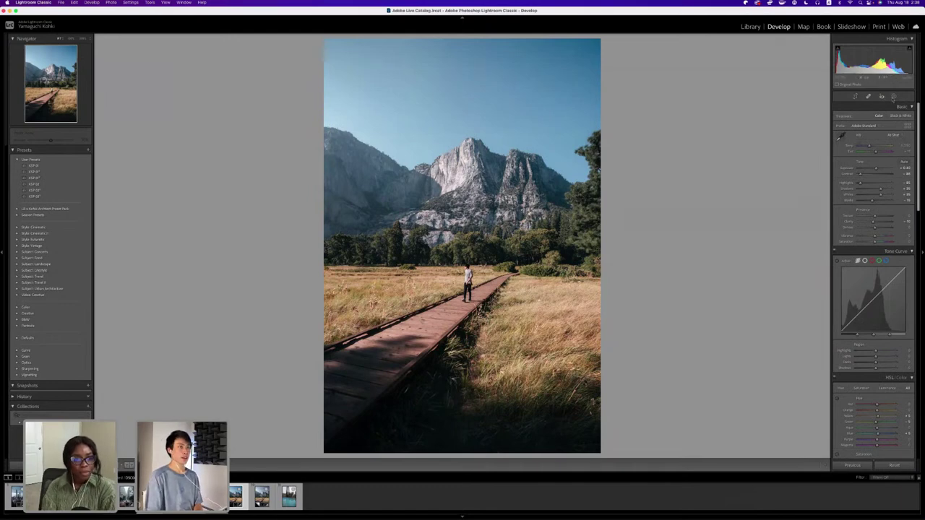
pyautogui.hotkey('shift', 'w')
pyautogui.click(795, 48)
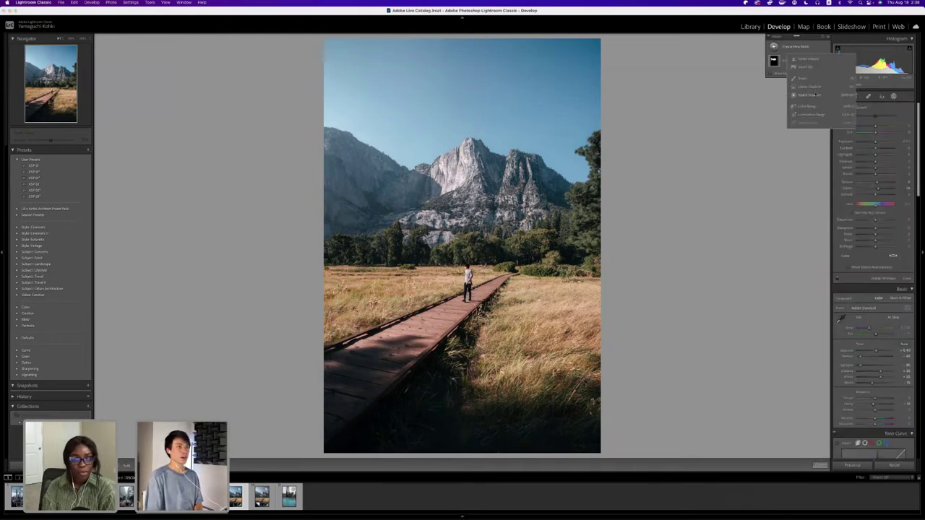
pyautogui.click(810, 78)
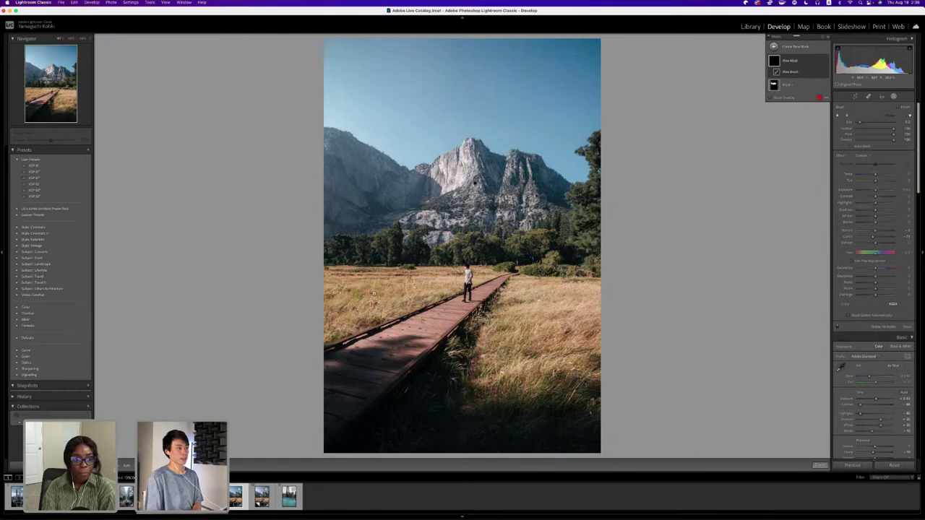
# Select Mask 1 and lower its Clarity slightly.
pyautogui.click(473, 183)
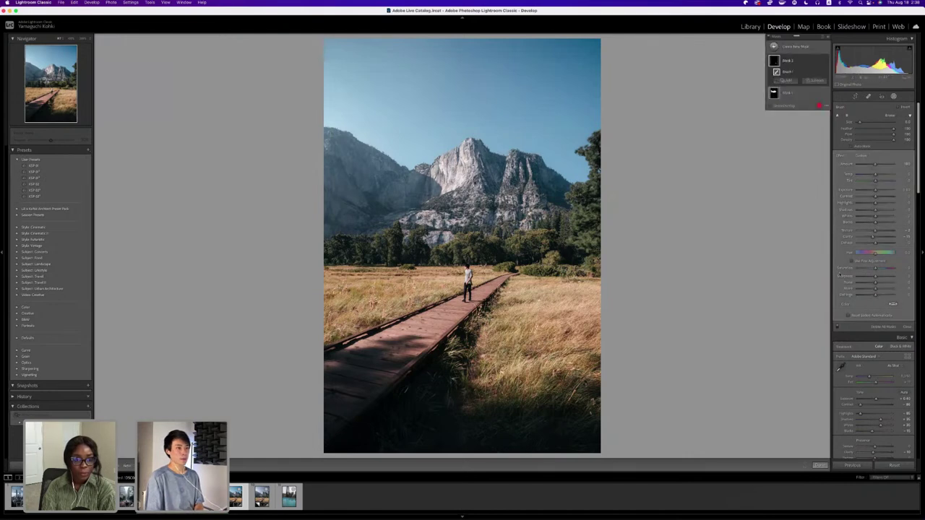
pyautogui.moveTo(876, 240); pyautogui.dragTo(873, 238)
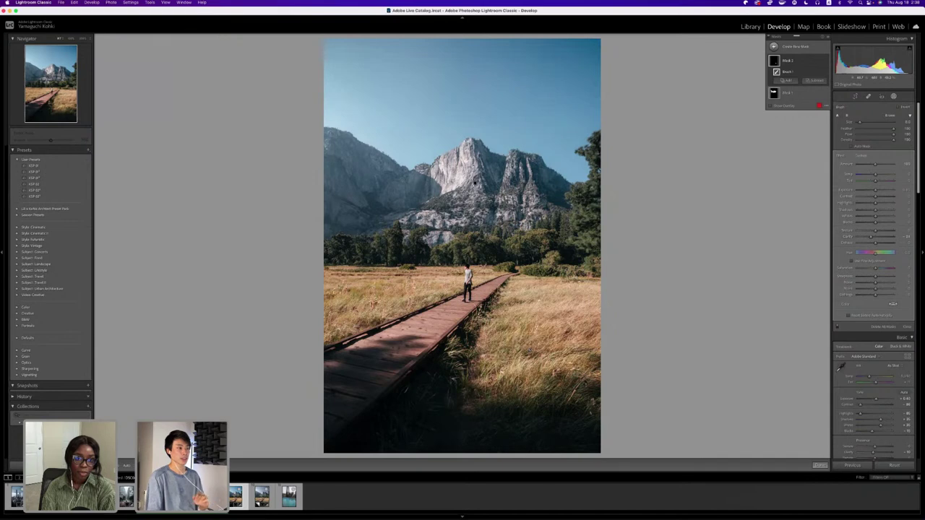
pyautogui.hotkey('shift', 'w')
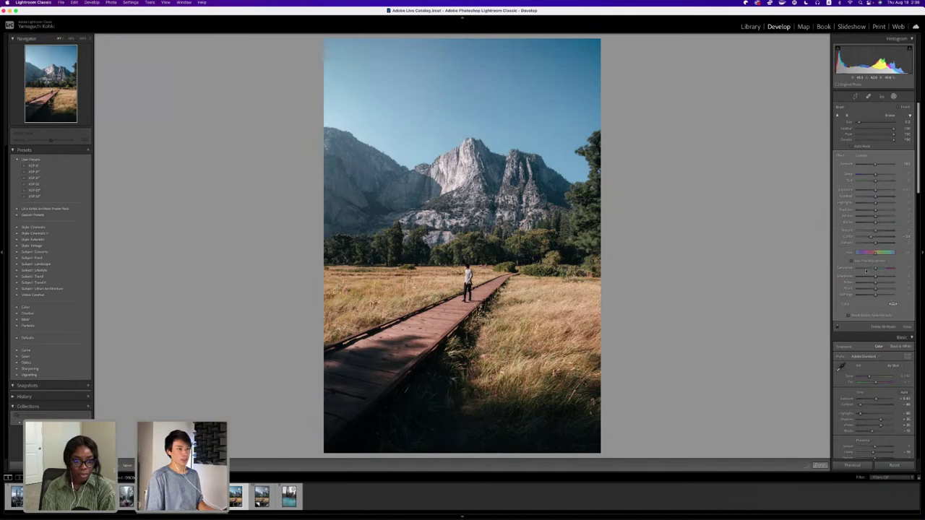
pyautogui.hotkey('shift', 'w')
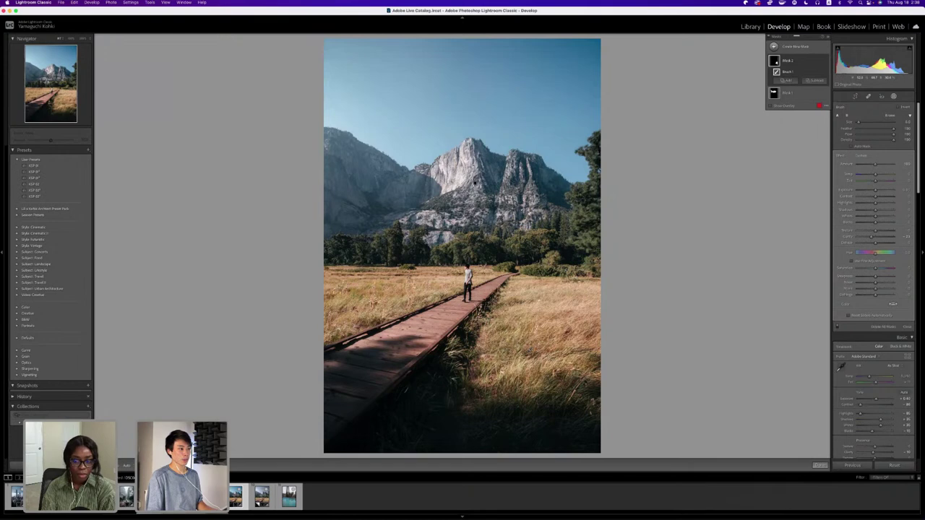
pyautogui.hotkey('shift', 'w')
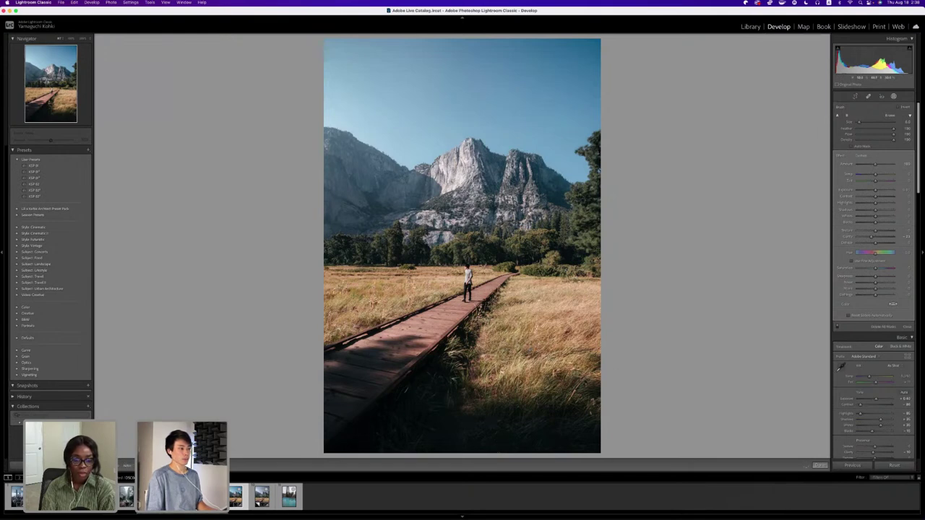
pyautogui.hotkey('shift', 'w')
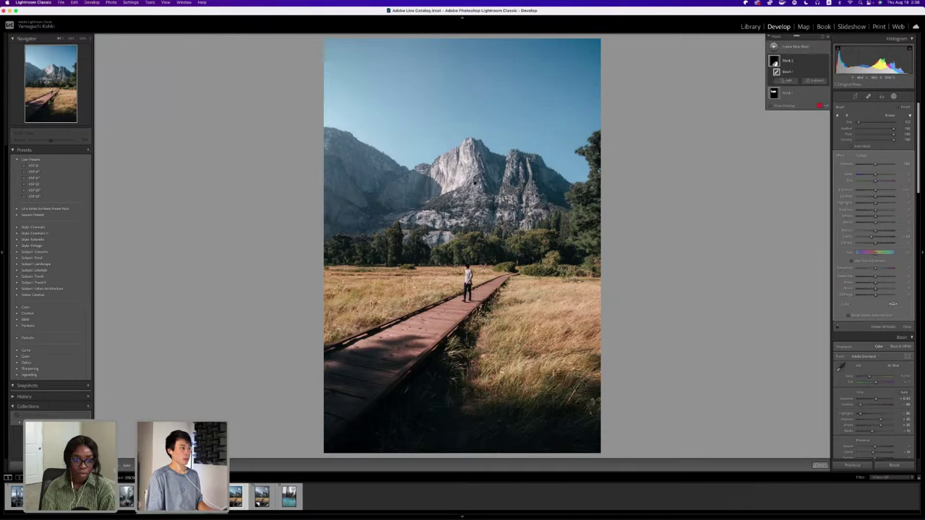
pyautogui.hotkey('shift', 'w')
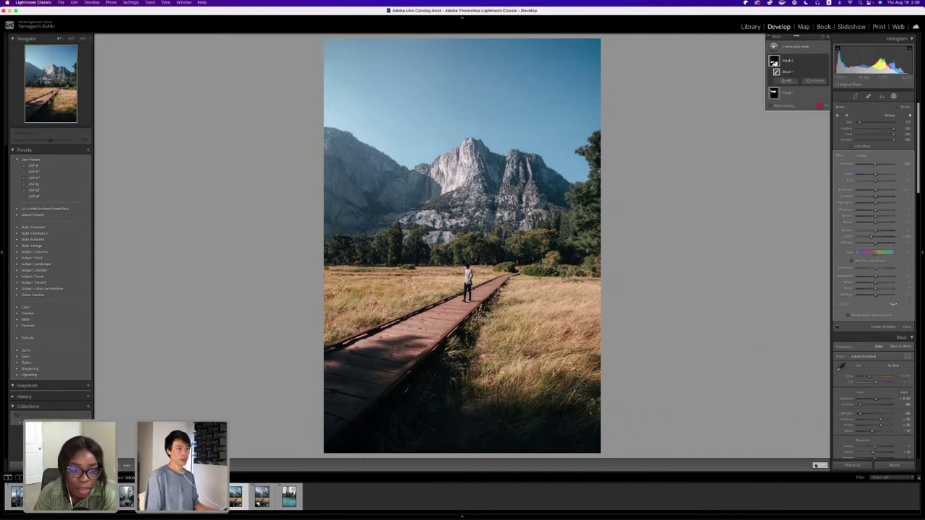
# Hide Mask 1 to compare its effect, then finish masking back to the Basic panel.
pyautogui.click(824, 62)
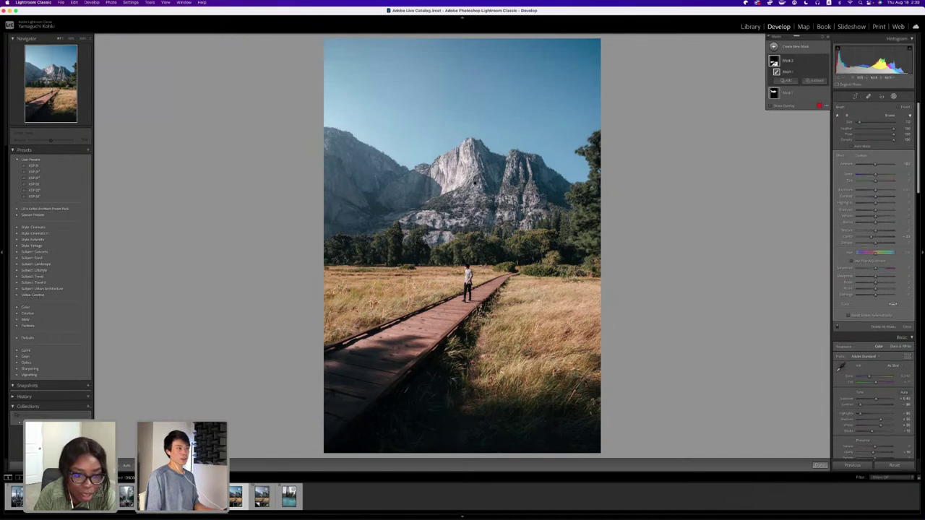
pyautogui.hotkey('shift', 'w')
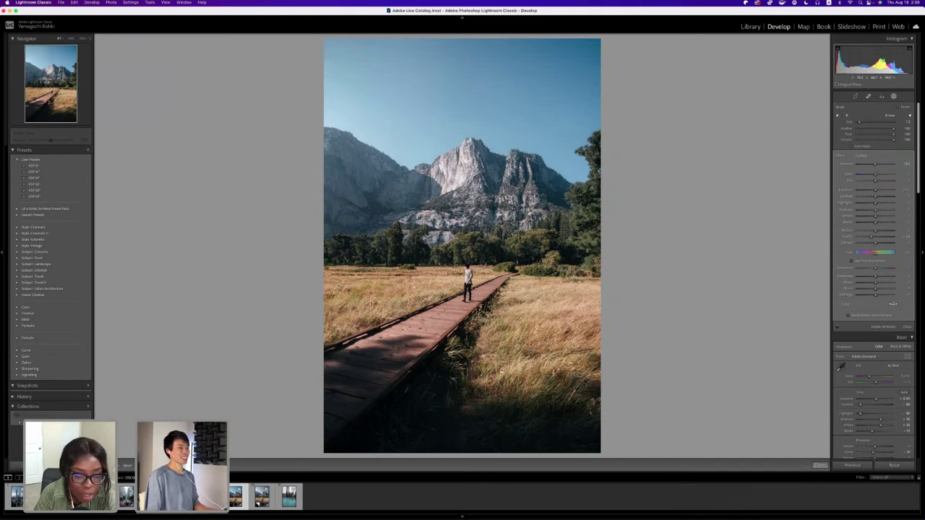
pyautogui.hotkey('shift', 'w')
pyautogui.hotkey('shift', 'w')
pyautogui.hotkey('shift', 'w')
pyautogui.hotkey('shift', 'w')
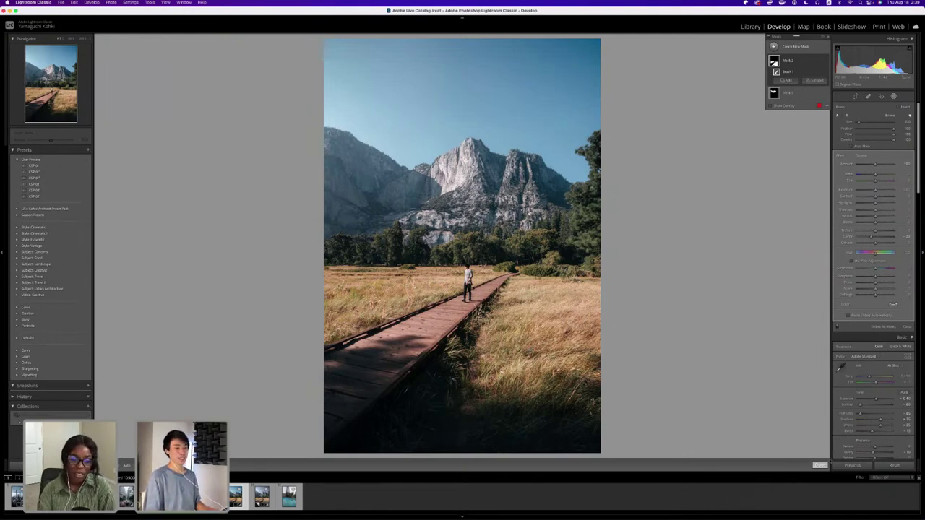
pyautogui.click(819, 466)
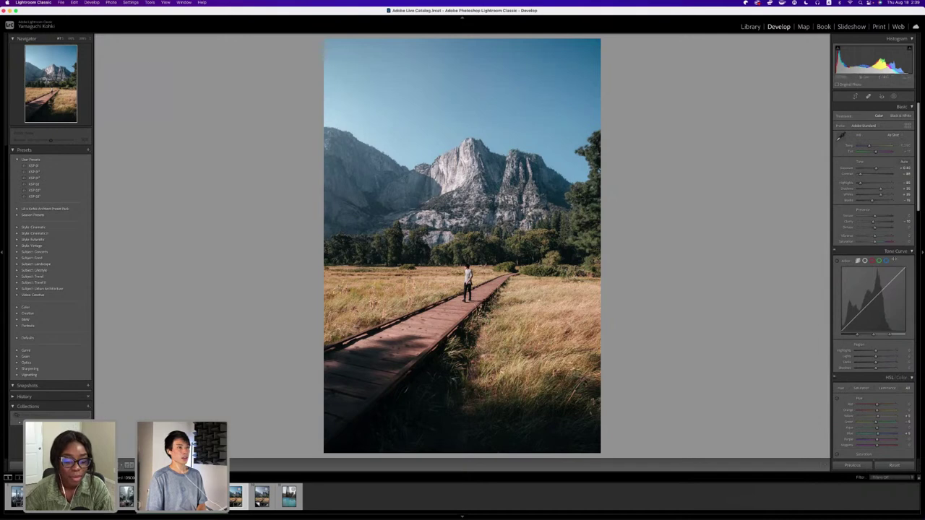
# In HSL, lower Blue luminance and Blue saturation, then compare with the original.
pyautogui.scroll(-2, 897, 280)
pyautogui.scroll(-5, 896, 280)
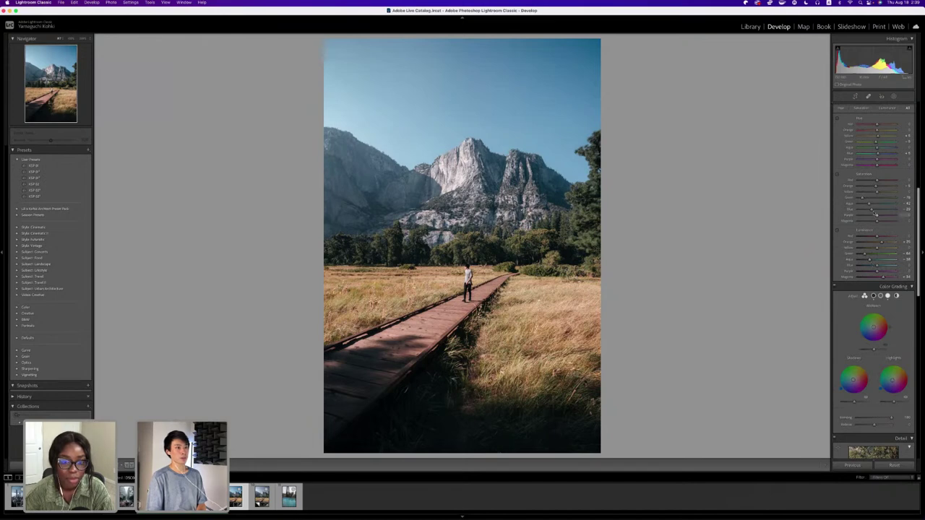
pyautogui.moveTo(876, 266); pyautogui.dragTo(867, 265)
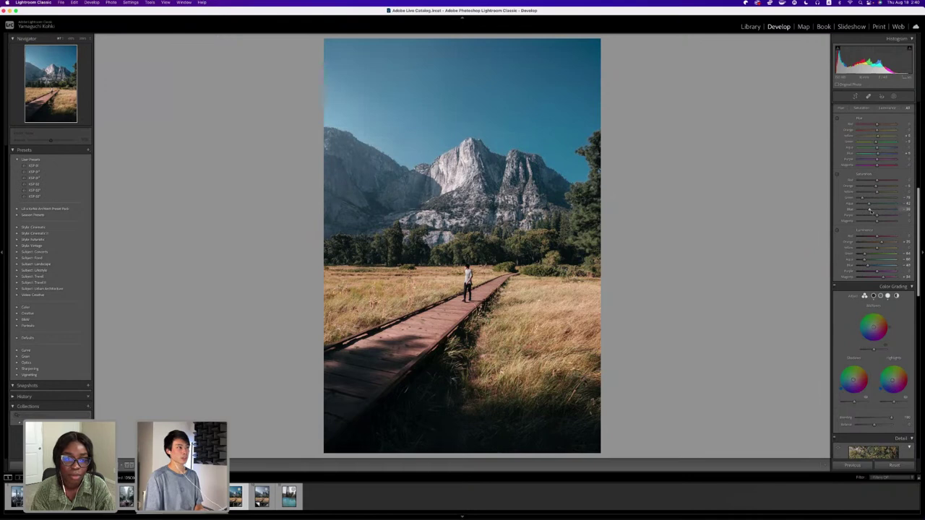
pyautogui.moveTo(869, 210); pyautogui.dragTo(866, 210)
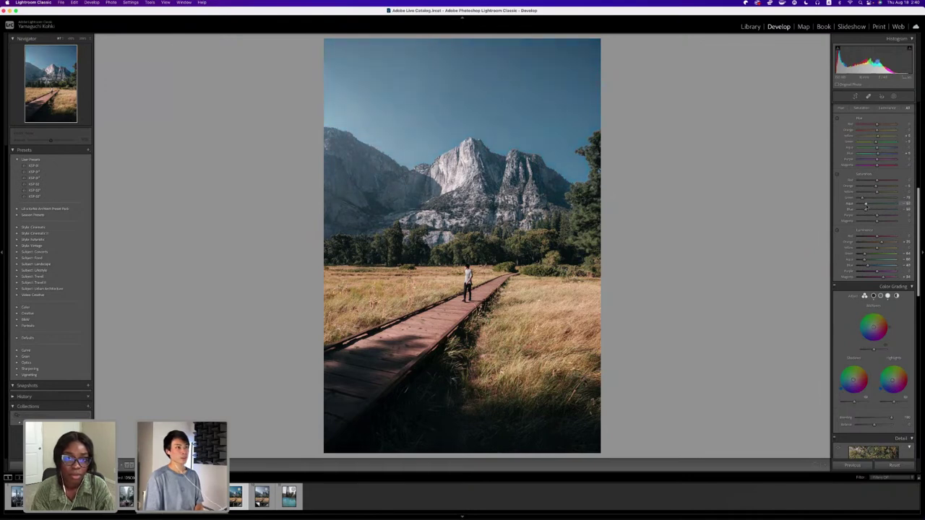
pyautogui.moveTo(868, 210); pyautogui.dragTo(866, 211)
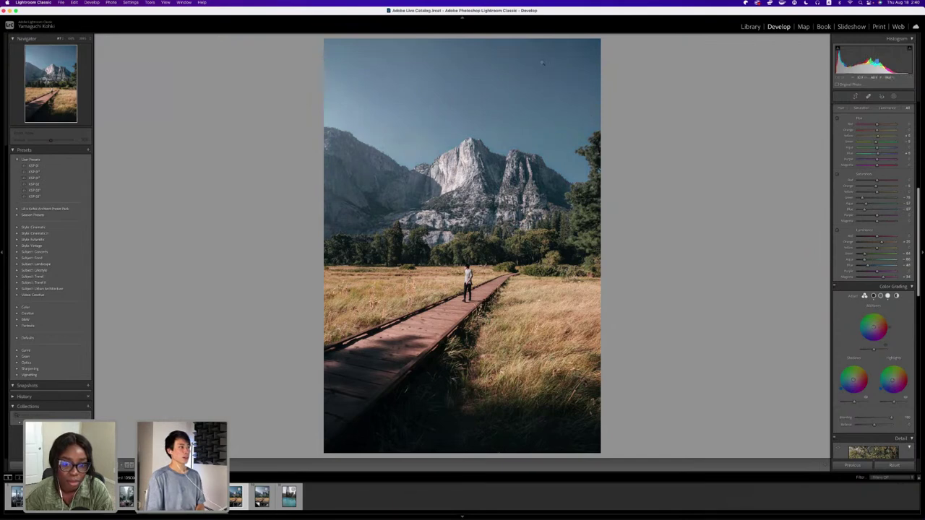
pyautogui.press('\\')
pyautogui.press('\\')
pyautogui.press('\\')
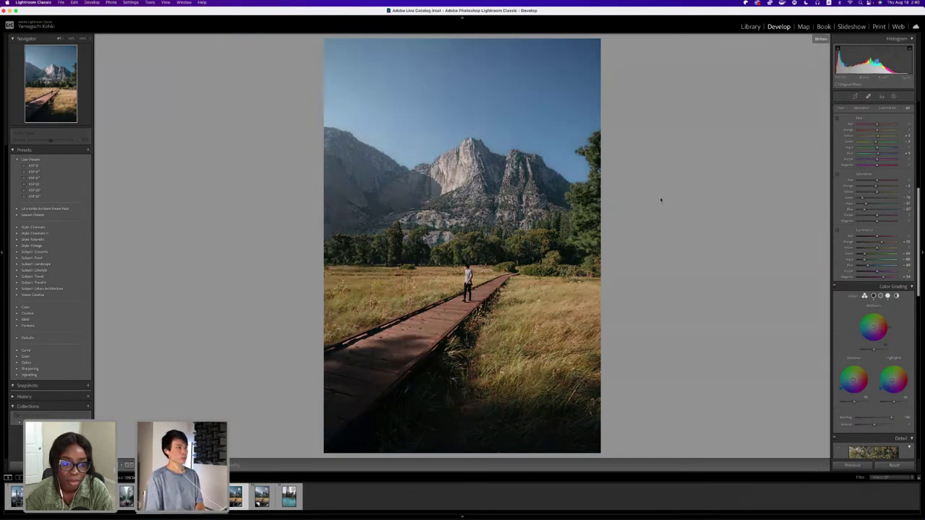
pyautogui.press('\\')
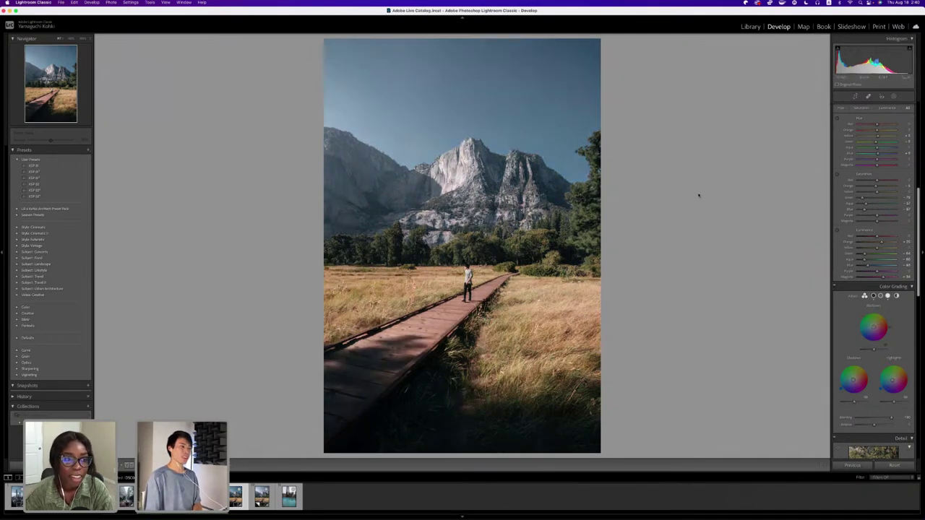
pyautogui.click(895, 97)
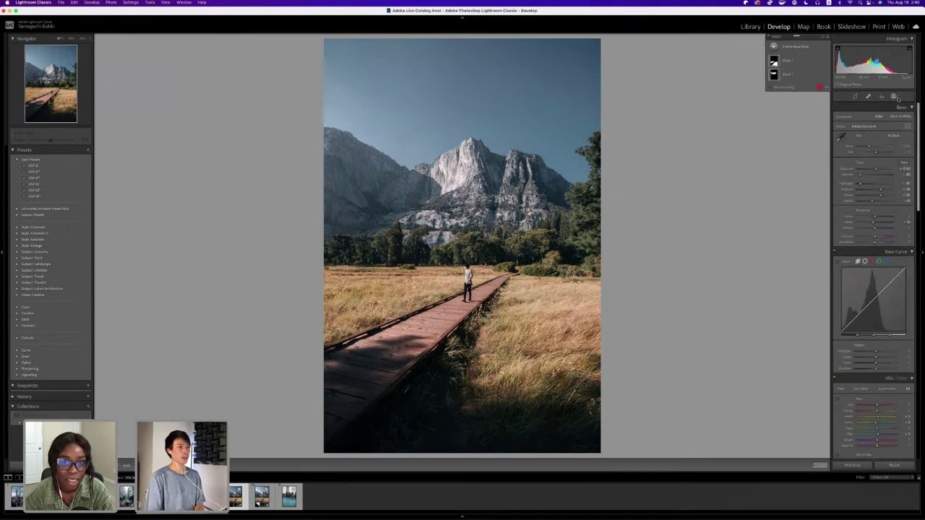
# Add a third Brush mask and paint it across the mountains to darken the left slope.
pyautogui.click(809, 47)
pyautogui.click(809, 78)
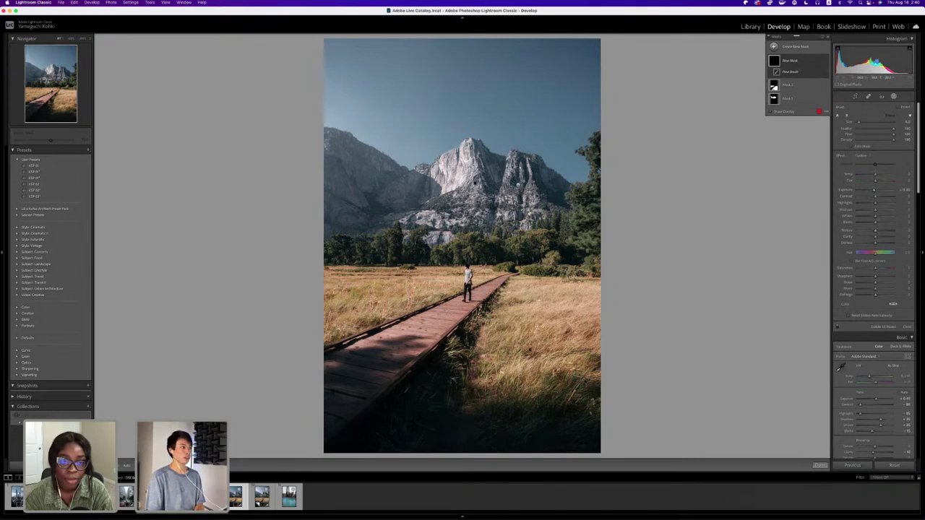
pyautogui.hotkey('shift', 'w')
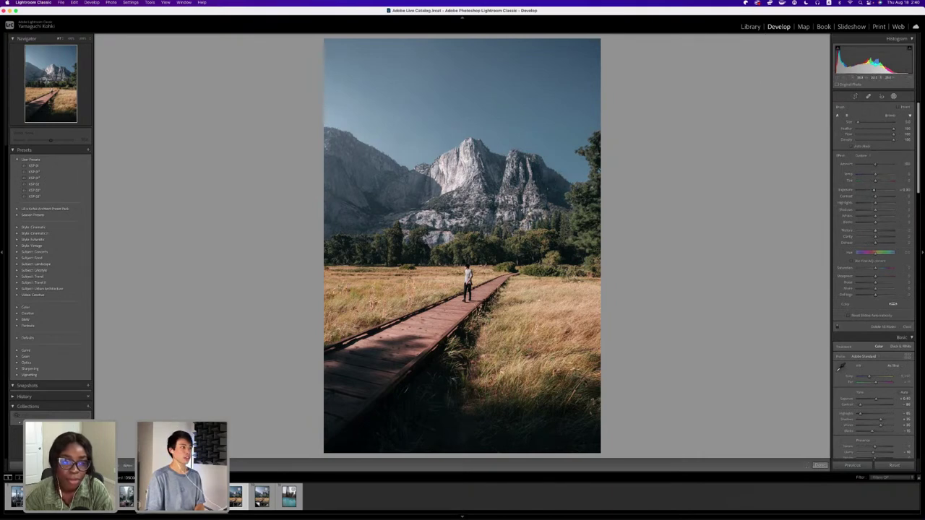
pyautogui.moveTo(426, 189); pyautogui.dragTo(329, 140)
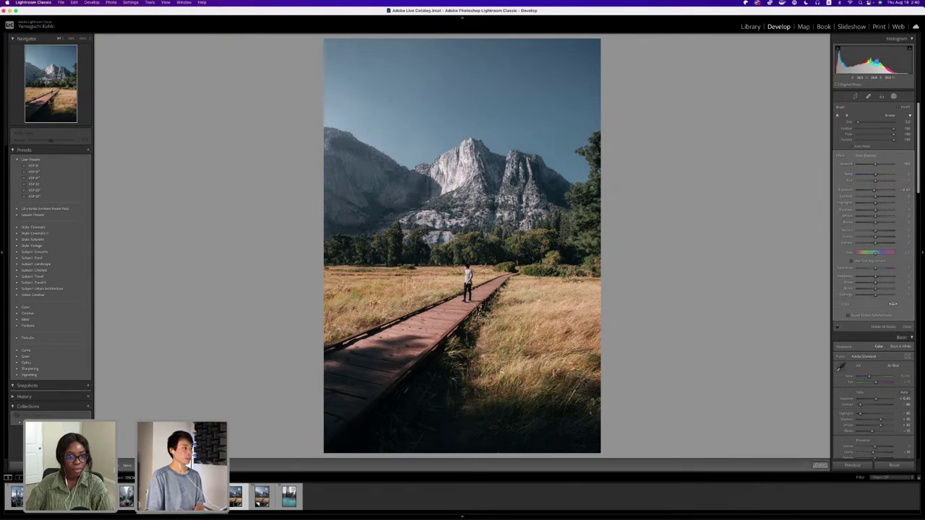
pyautogui.moveTo(361, 206)
pyautogui.mouseDown()
pyautogui.moveTo(339, 166)
pyautogui.moveTo(326, 189)
pyautogui.mouseUp()
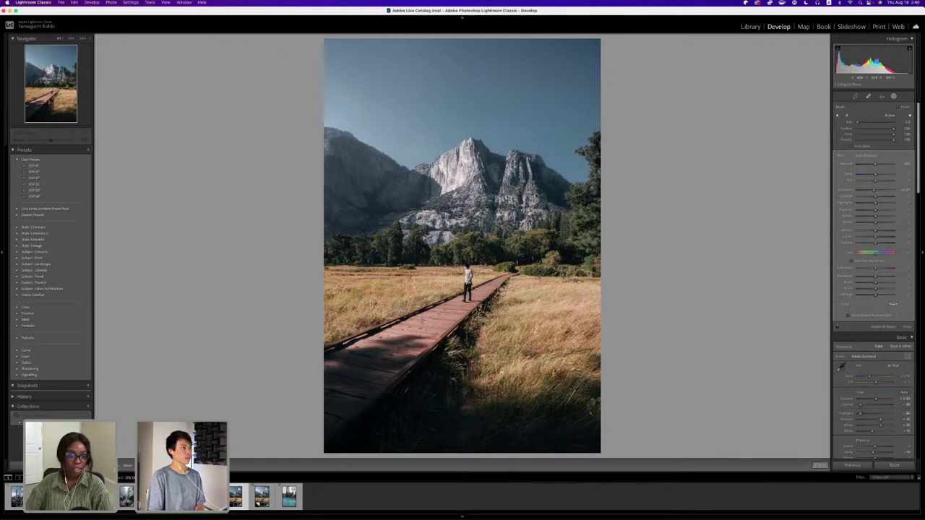
pyautogui.click(474, 183)
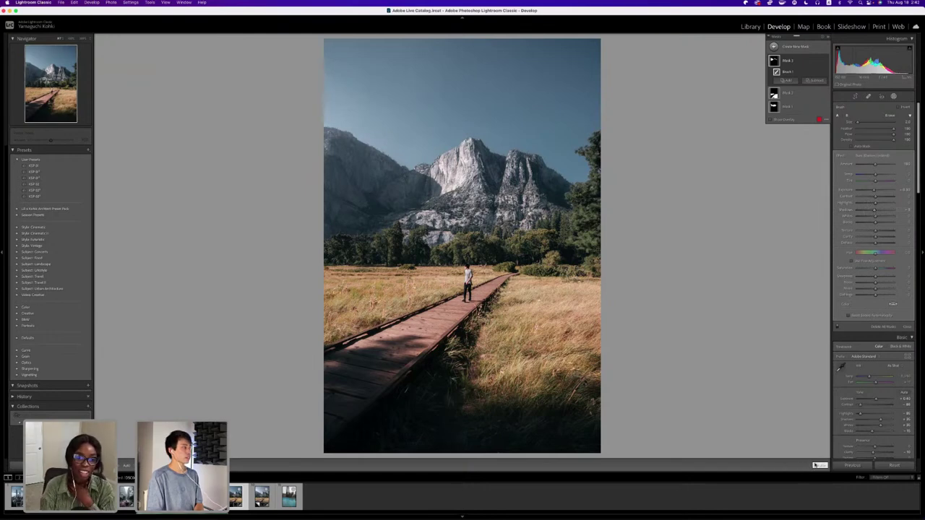
# Finish the brush mask, then reopen Masking and show the Create New Mask types.
pyautogui.click(819, 465)
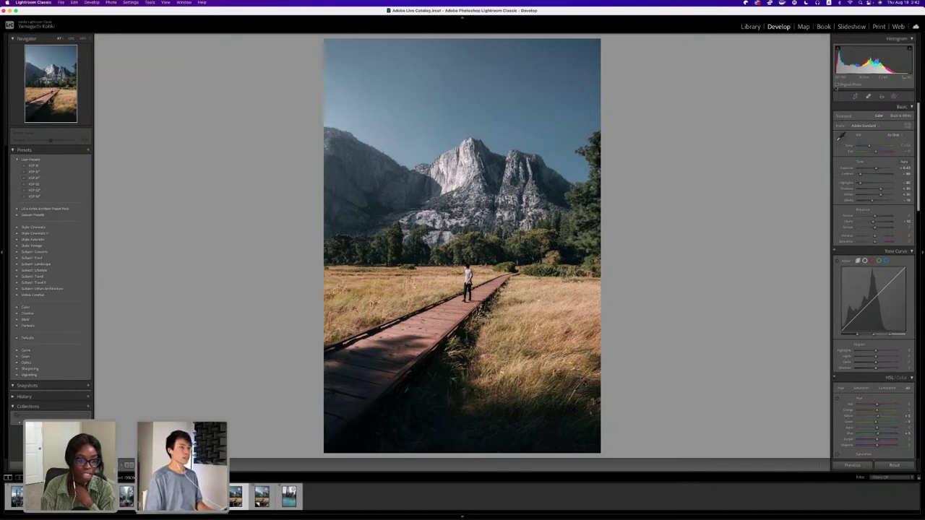
pyautogui.click(893, 96)
pyautogui.click(774, 47)
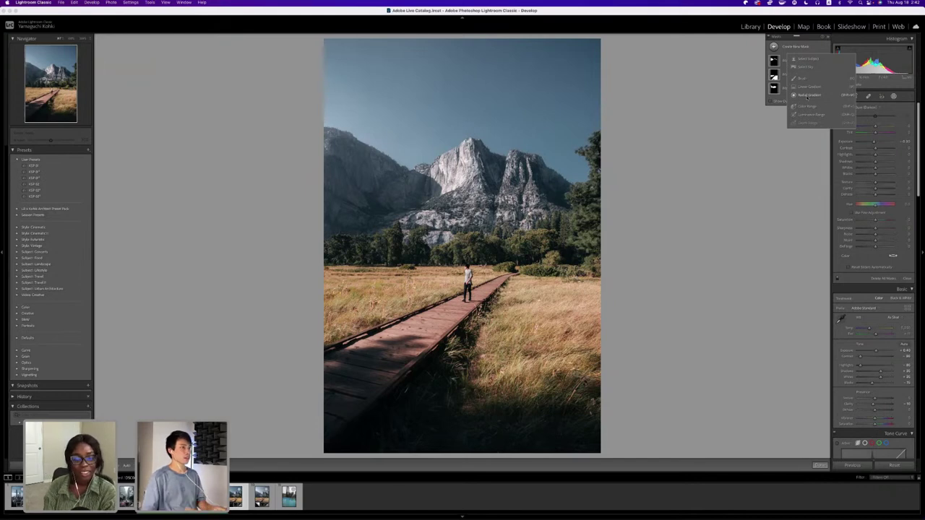
# Draw a large radial gradient over the mountains and meadow, shift it slightly right, and finish masking.
pyautogui.click(808, 95)
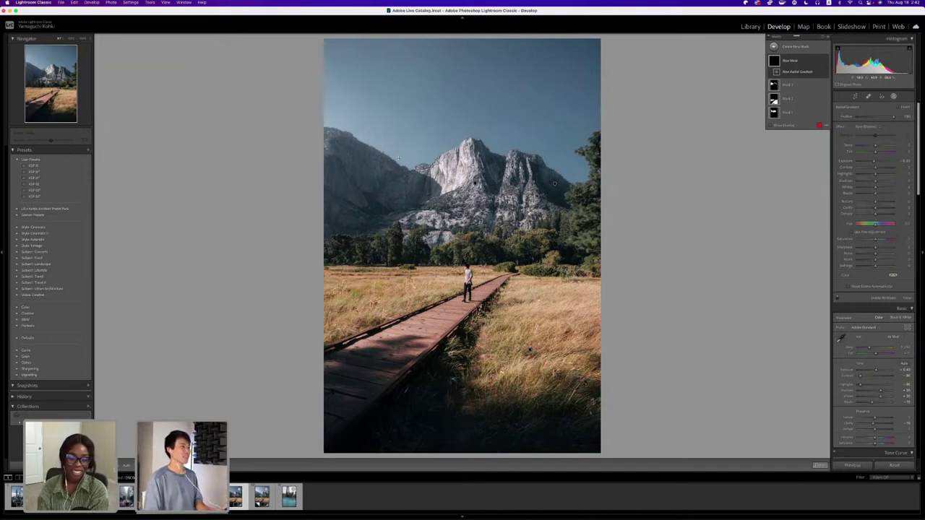
pyautogui.moveTo(258, 122); pyautogui.dragTo(429, 293)
pyautogui.moveTo(219, 282); pyautogui.dragTo(271, 287)
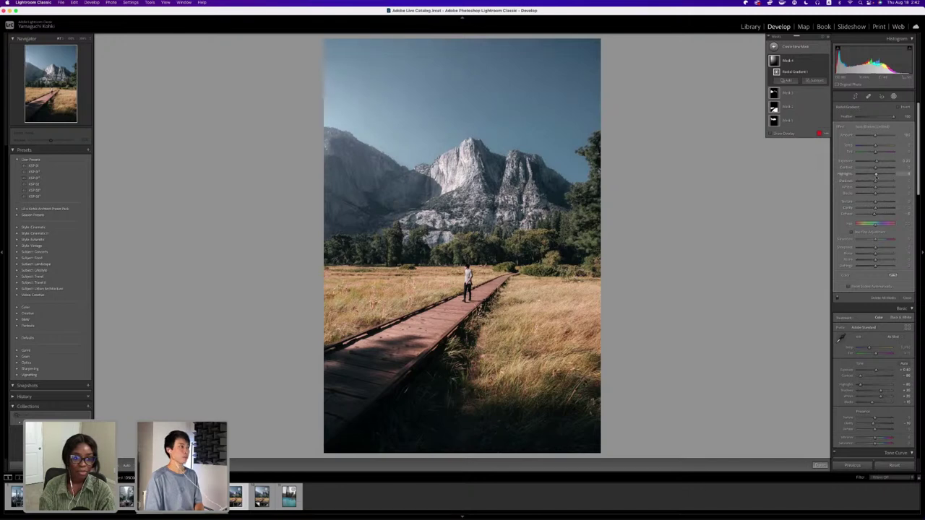
pyautogui.moveTo(812, 420)
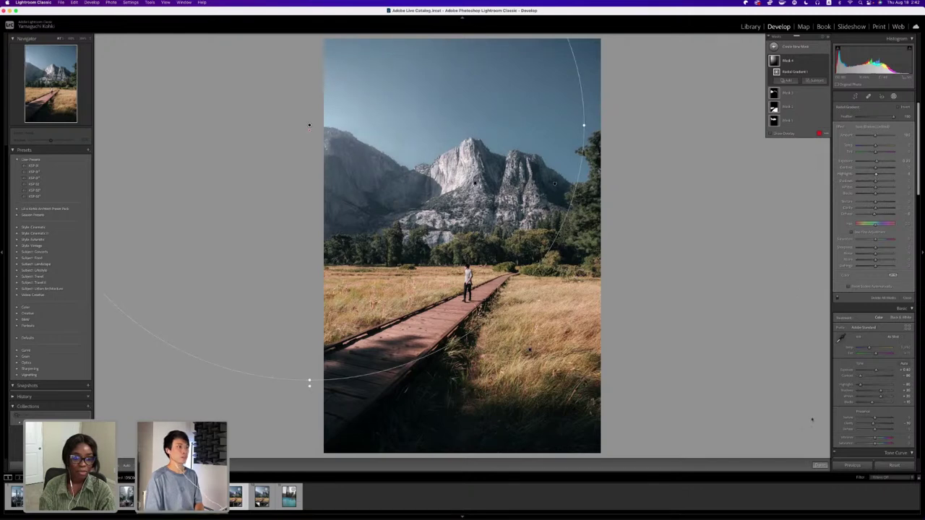
pyautogui.click(820, 464)
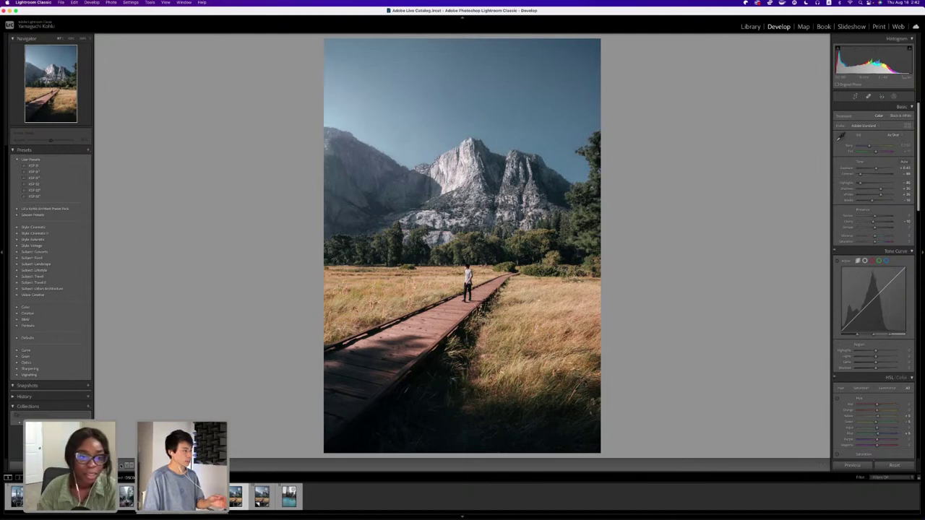
# Show the Yosemite edit beside its unedited original in Before/After side-by-side view.
pyautogui.click(128, 464)
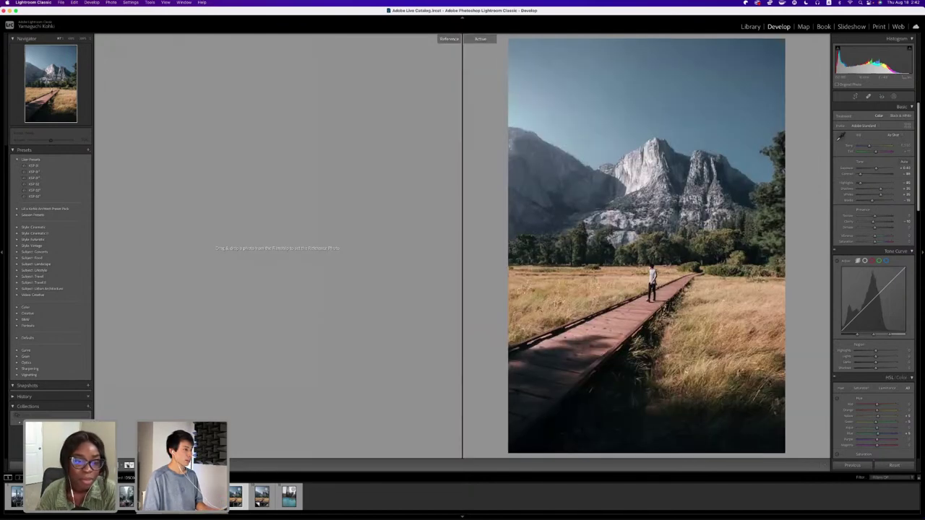
pyautogui.press('y')
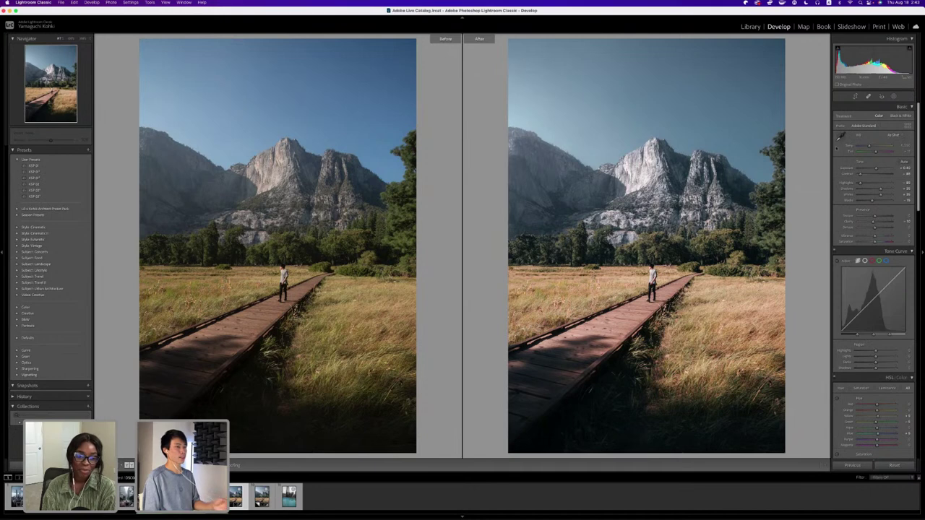
# Select the mountain brush mask, darken its area much more, and finish masking.
pyautogui.click(894, 96)
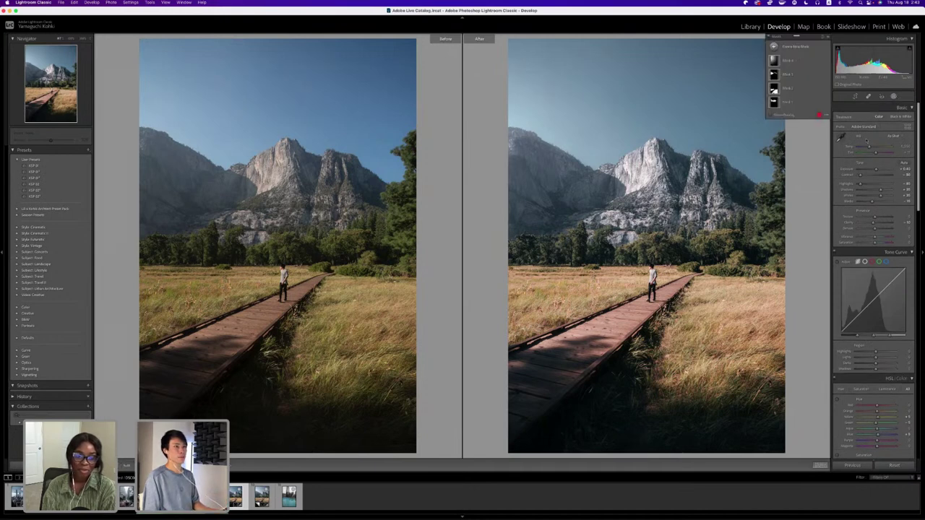
pyautogui.click(791, 75)
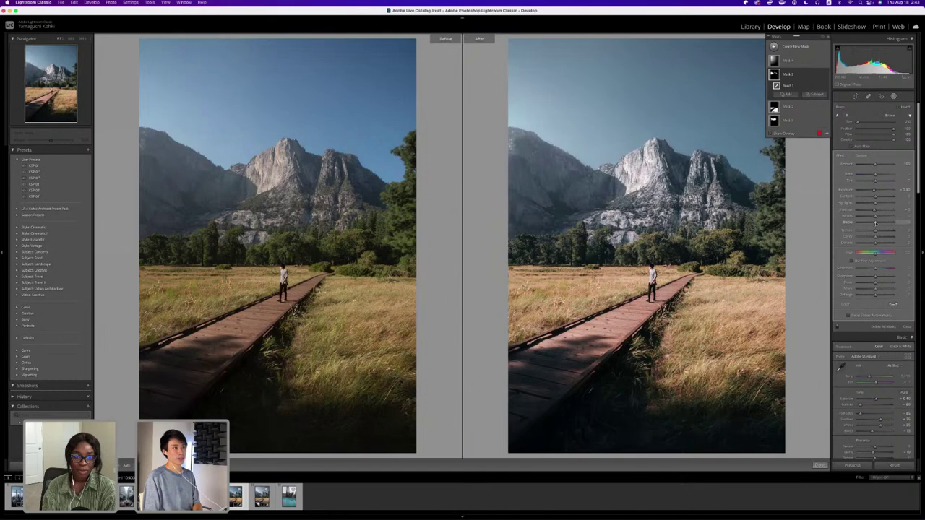
pyautogui.moveTo(875, 189); pyautogui.dragTo(873, 190)
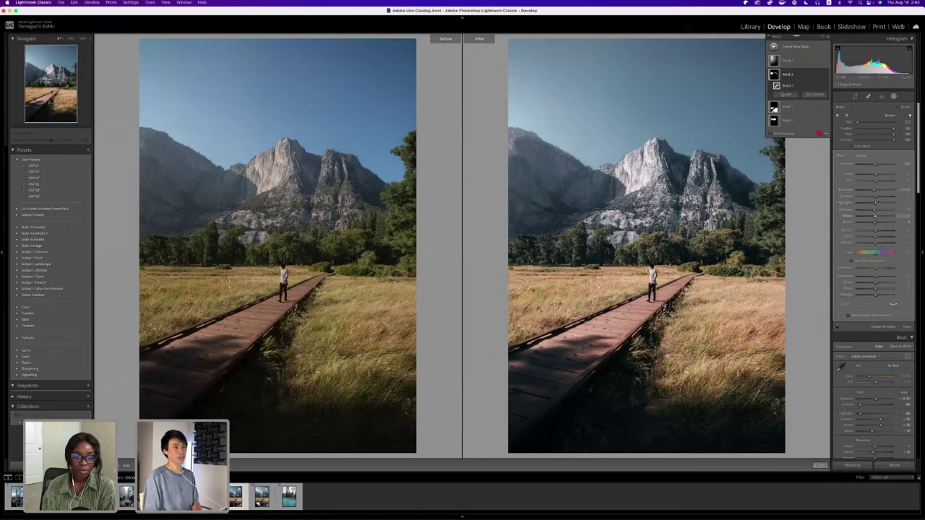
pyautogui.moveTo(874, 190); pyautogui.dragTo(875, 194)
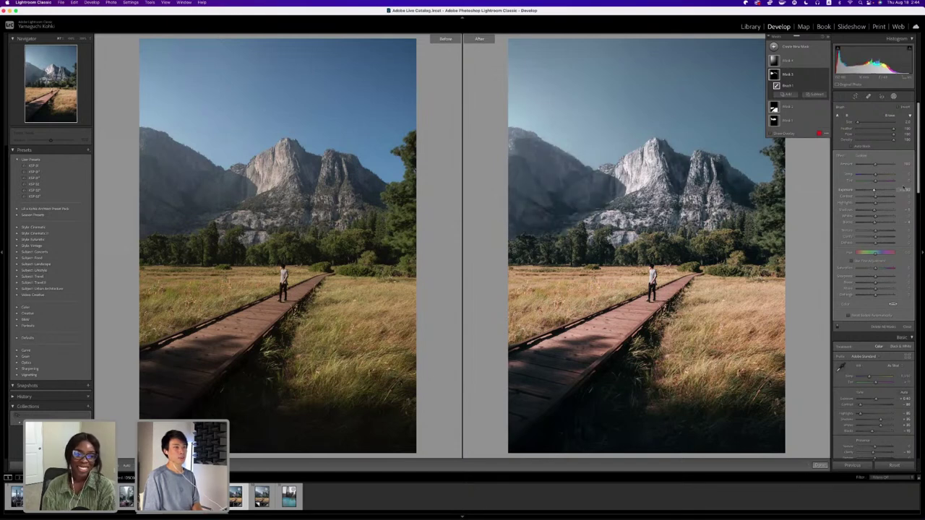
pyautogui.click(819, 466)
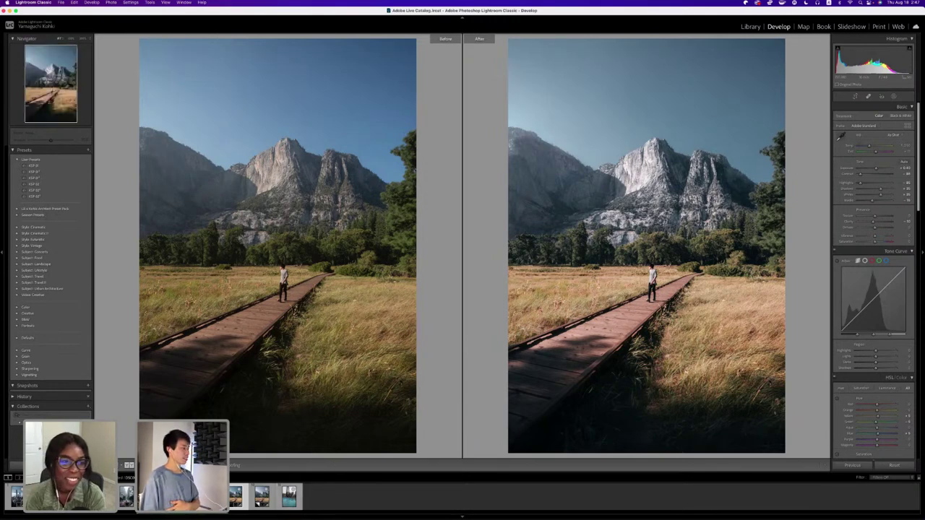
# Return to Loupe view and open the rooftop pool photo with the Vessel staircase.
pyautogui.press('y')
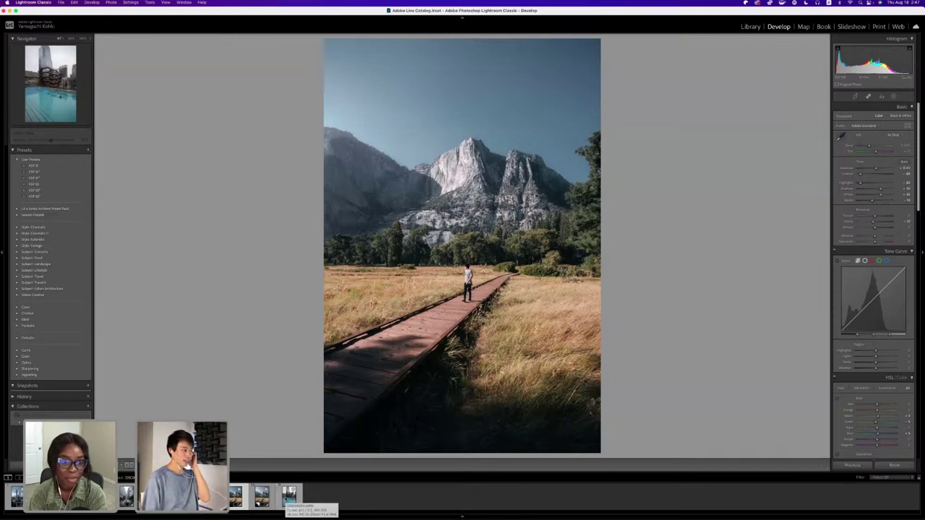
pyautogui.click(289, 497)
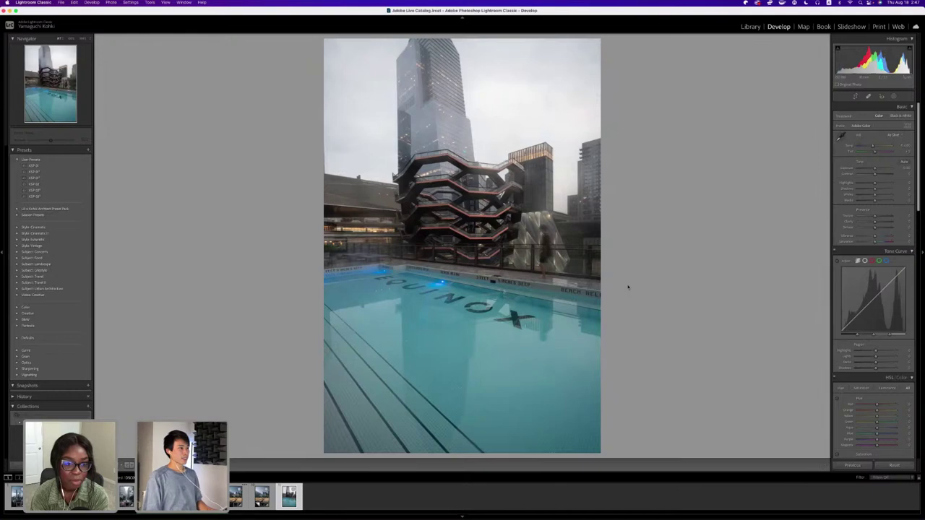
pyautogui.hotkey('ctrl', 'Up')
pyautogui.hotkey('ctrl', 'Up')
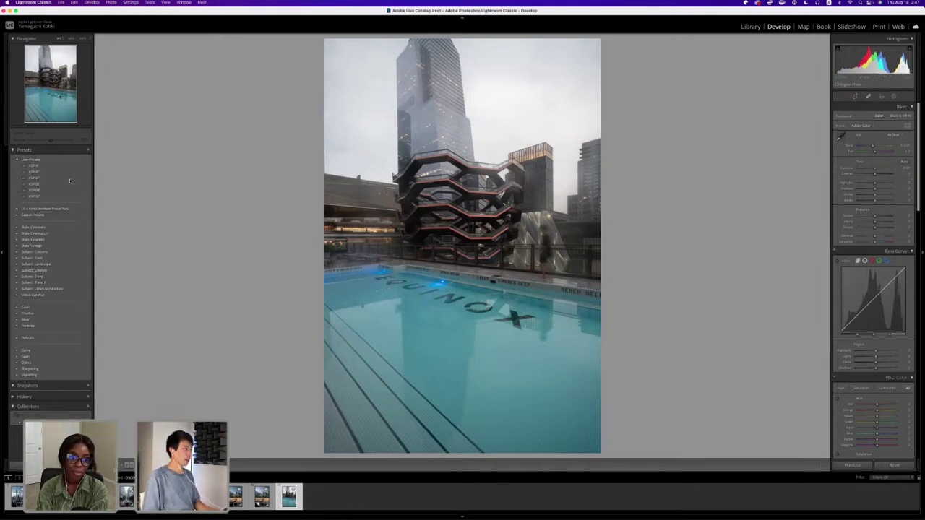
# Apply the KSP 01 preset and check the Vessel staircase detail at 1:1.
pyautogui.click(45, 166)
pyautogui.click(44, 165)
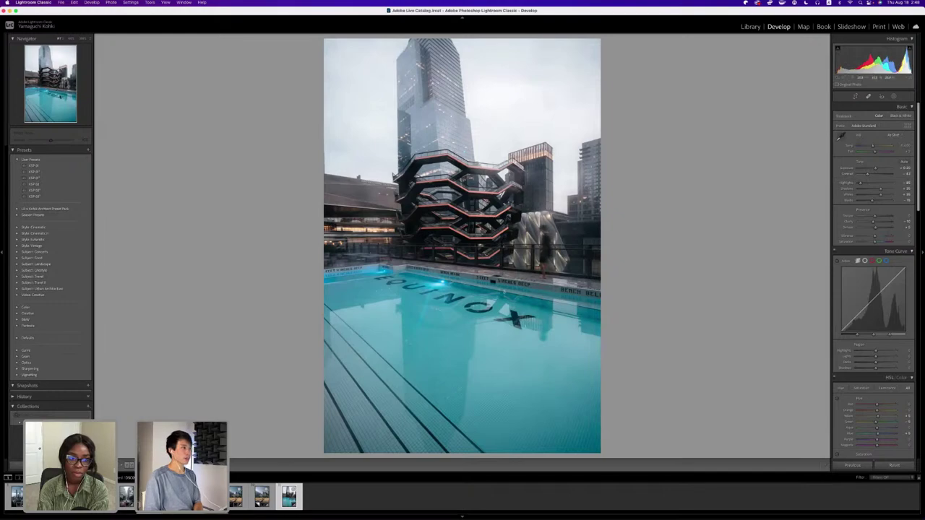
pyautogui.click(486, 201)
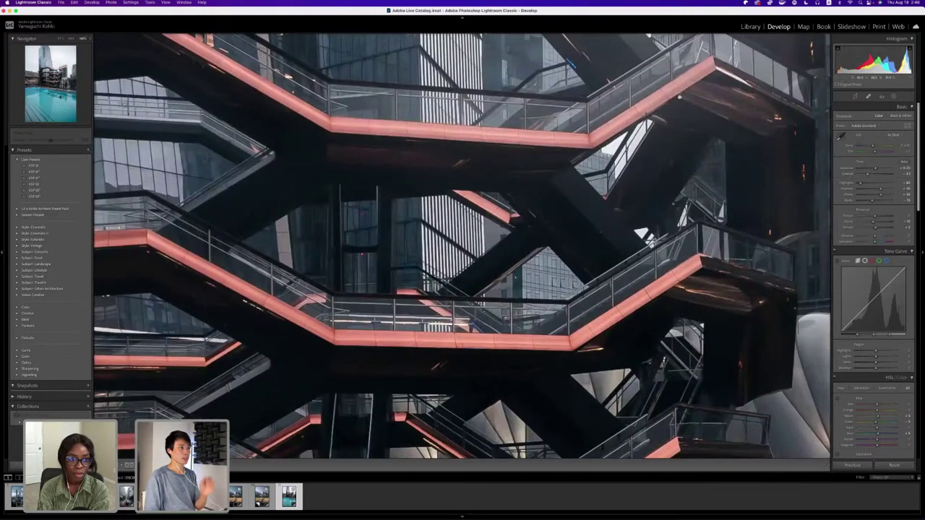
pyautogui.click(619, 124)
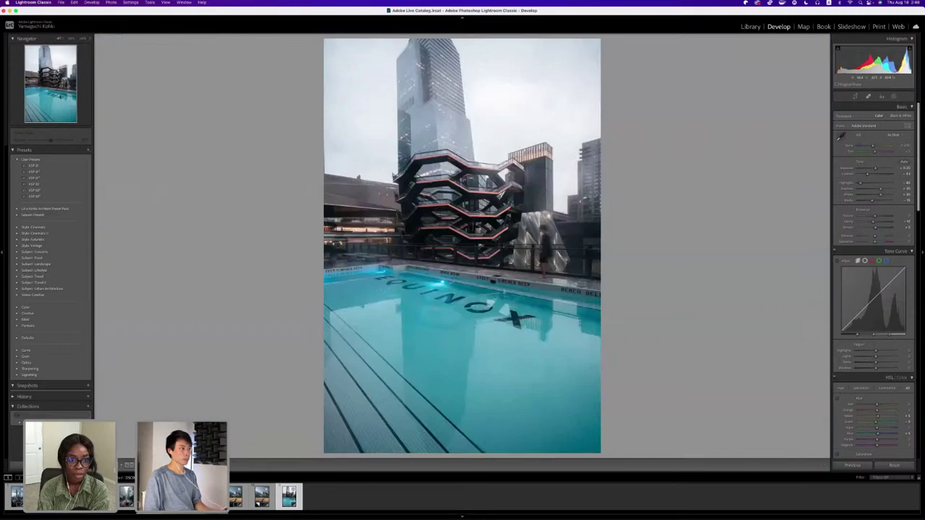
# Zoom in close on the Vessel staircase and start a new brush mask.
pyautogui.click(465, 202)
pyautogui.click(640, 163)
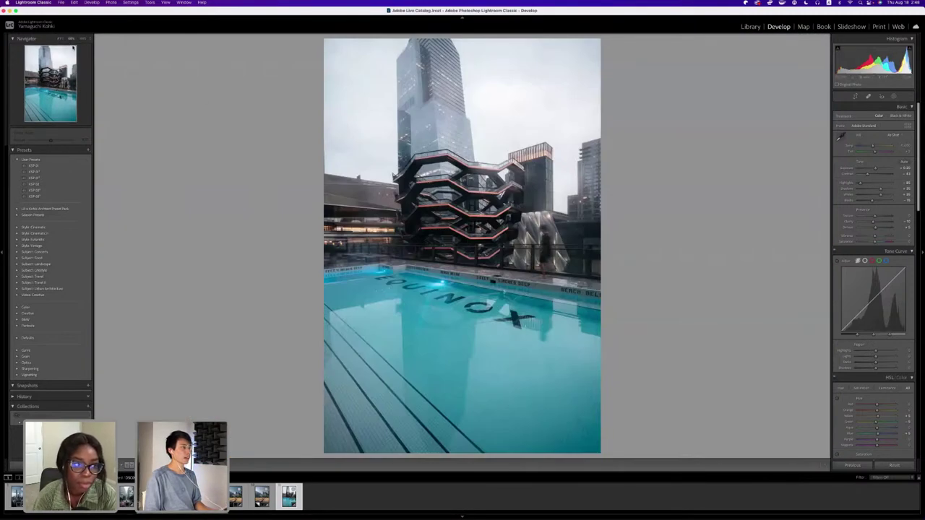
pyautogui.click(462, 186)
pyautogui.click(894, 96)
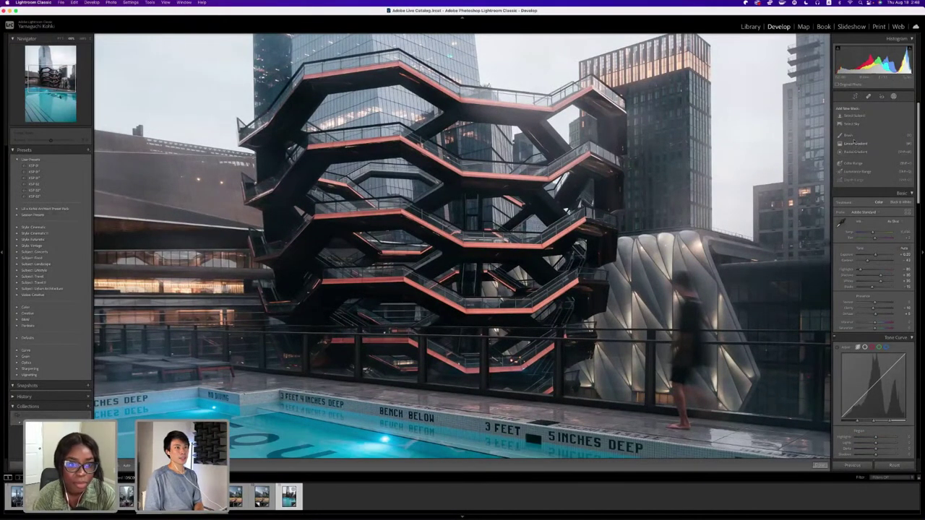
pyautogui.click(855, 137)
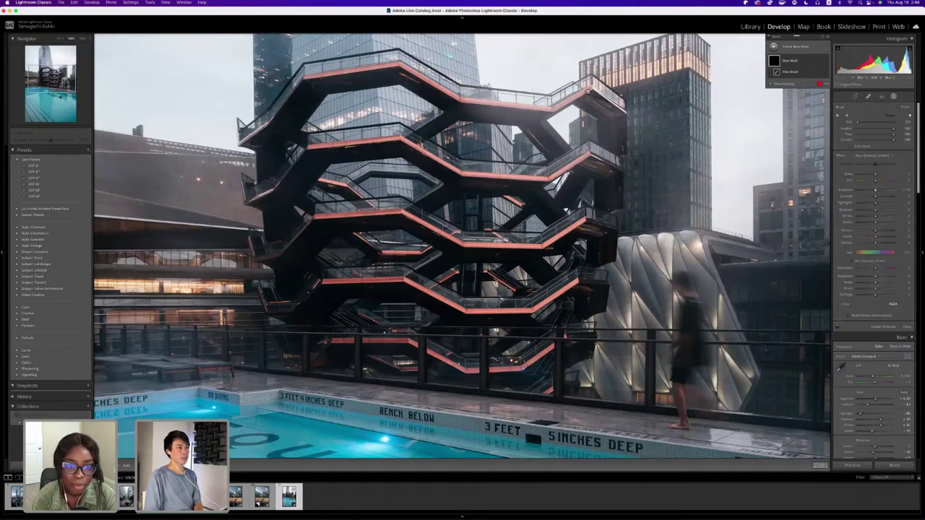
# Brush a new mask along the Vessel's top orange railing and raise its Saturation.
pyautogui.moveTo(588, 92)
pyautogui.mouseDown()
pyautogui.moveTo(556, 106)
pyautogui.moveTo(571, 107)
pyautogui.mouseUp()
pyautogui.press('super+z')
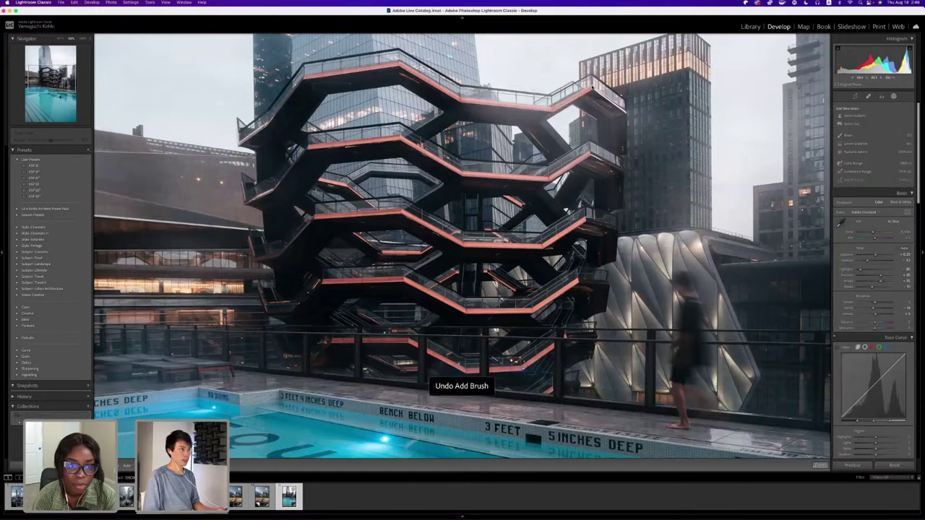
pyautogui.click(847, 135)
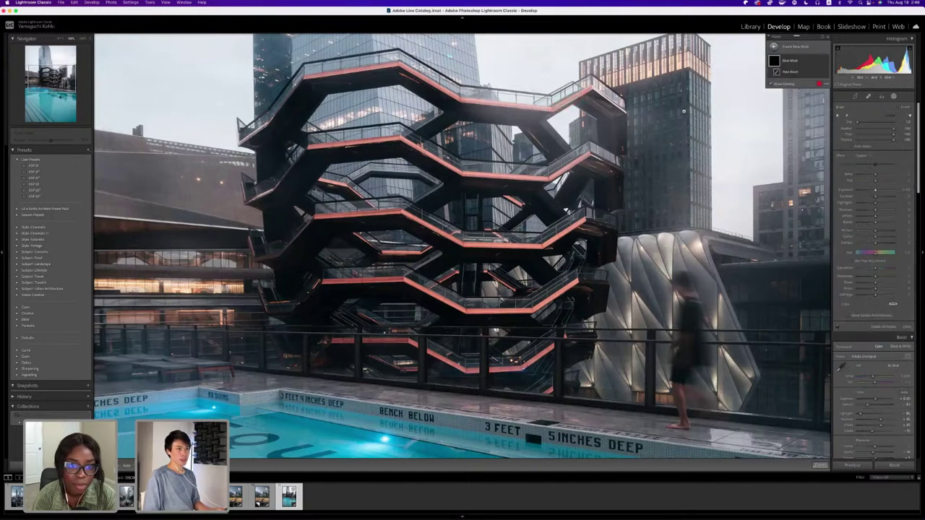
pyautogui.moveTo(585, 93)
pyautogui.mouseDown()
pyautogui.moveTo(553, 109)
pyautogui.moveTo(451, 97)
pyautogui.mouseUp()
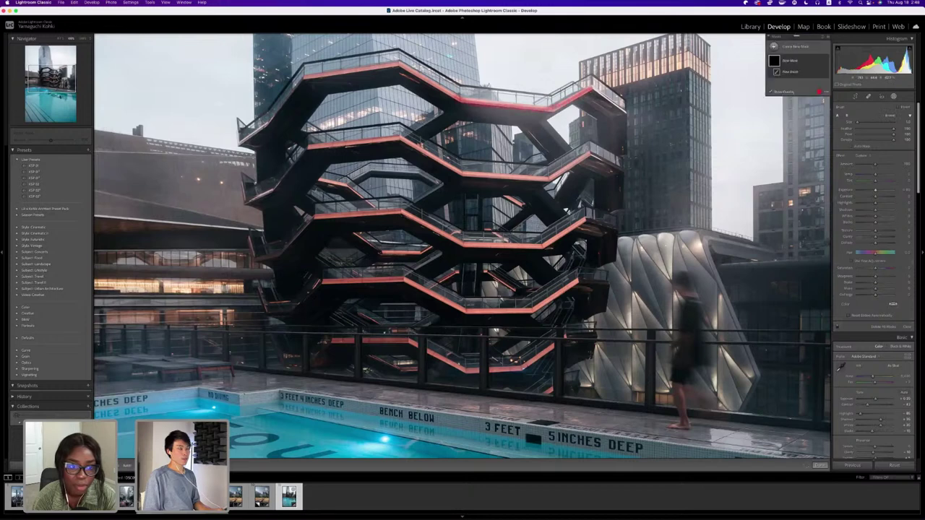
pyautogui.moveTo(875, 268); pyautogui.dragTo(880, 268)
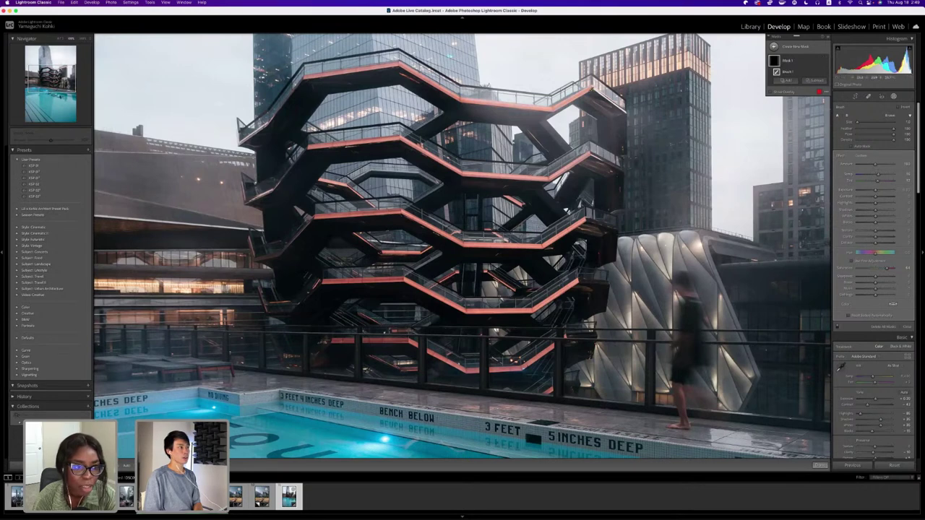
# Undo the last three brush adjustments.
pyautogui.press('super+z')
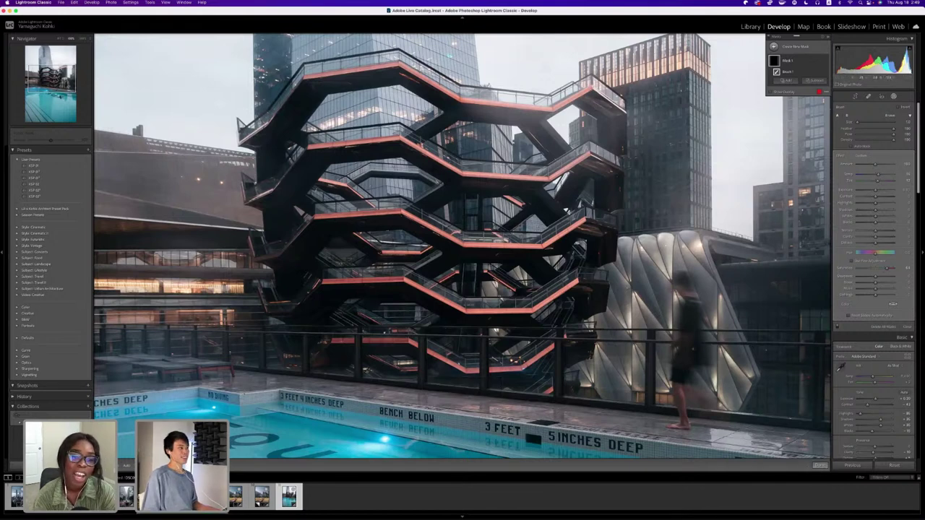
pyautogui.press('super+z')
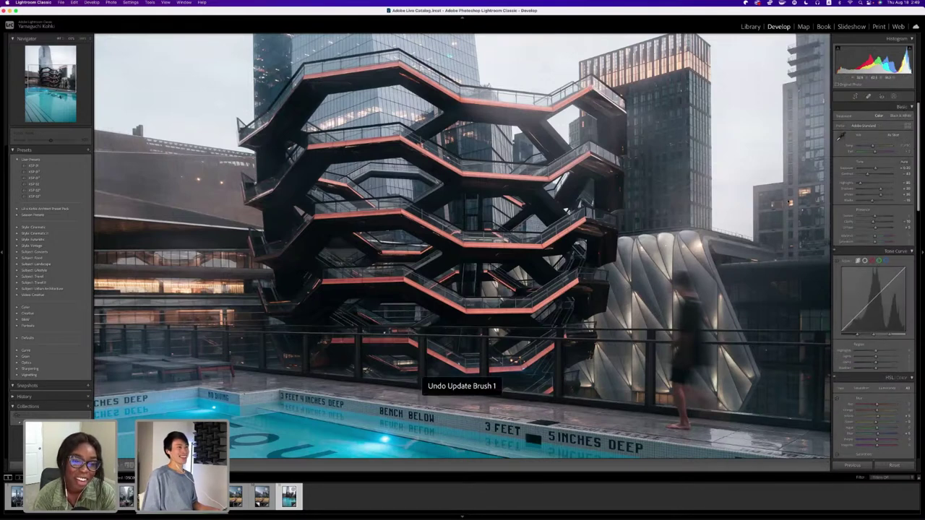
pyautogui.press('super+z')
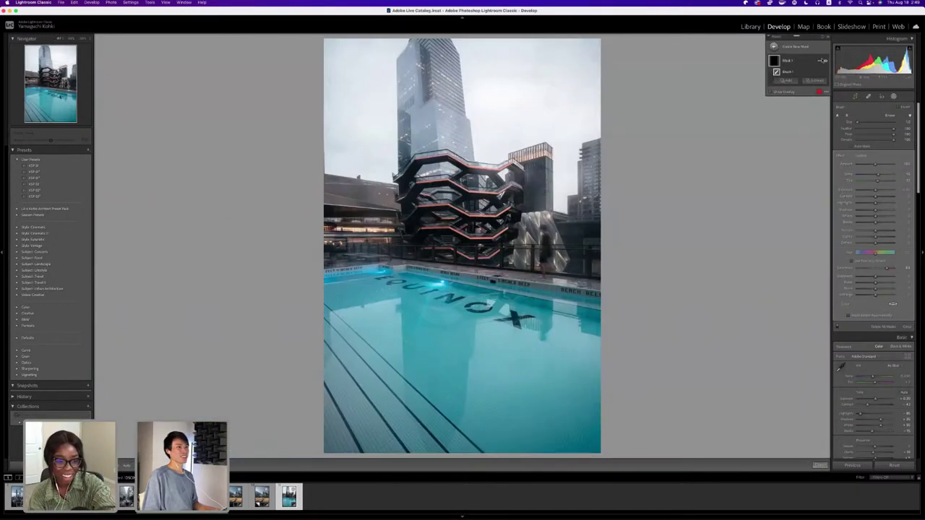
# Redo the last change, close masking, and fit the whole pool photo in view.
pyautogui.press('super+shift+z')
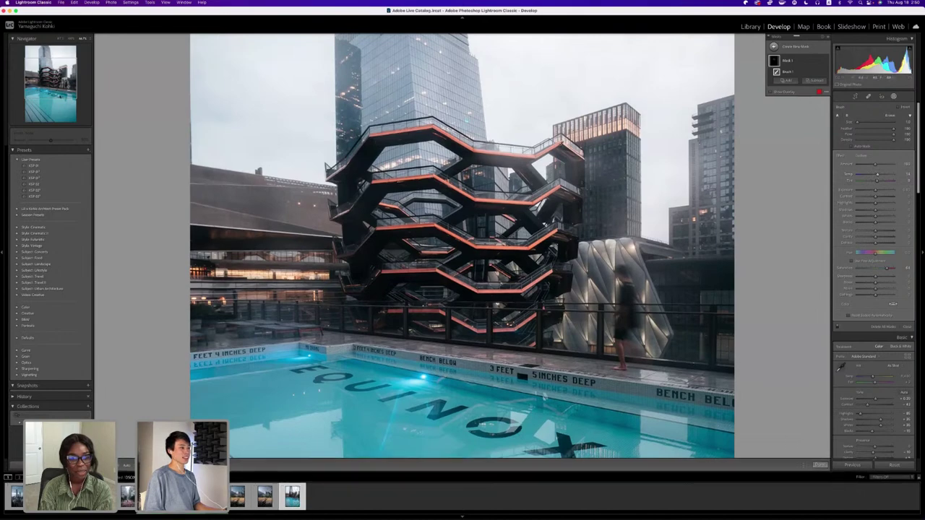
pyautogui.click(820, 465)
pyautogui.press('z')
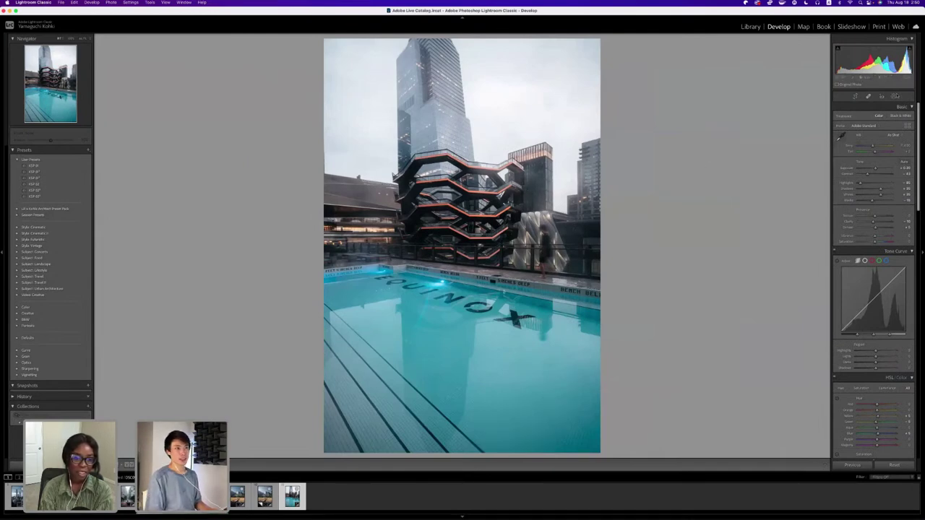
# Reopen and close the masks, then zoom in on the pool photo.
pyautogui.click(894, 96)
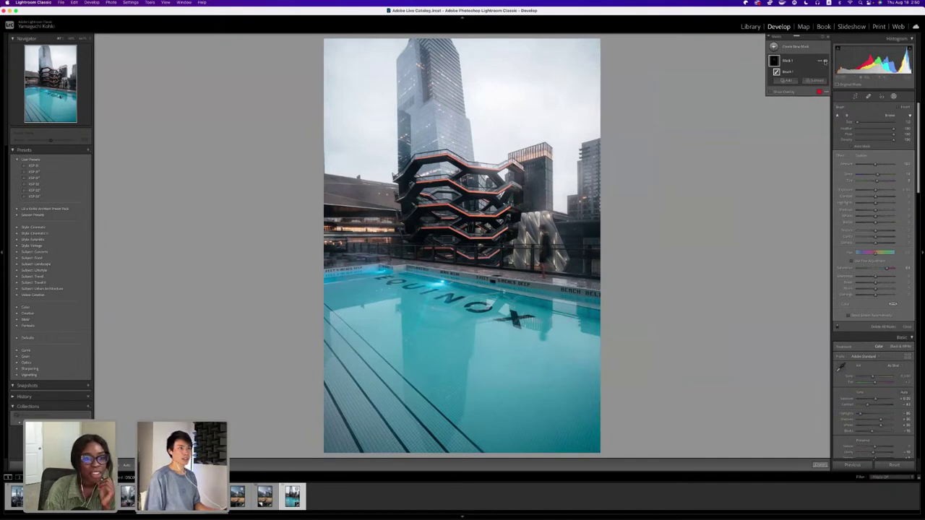
pyautogui.click(821, 465)
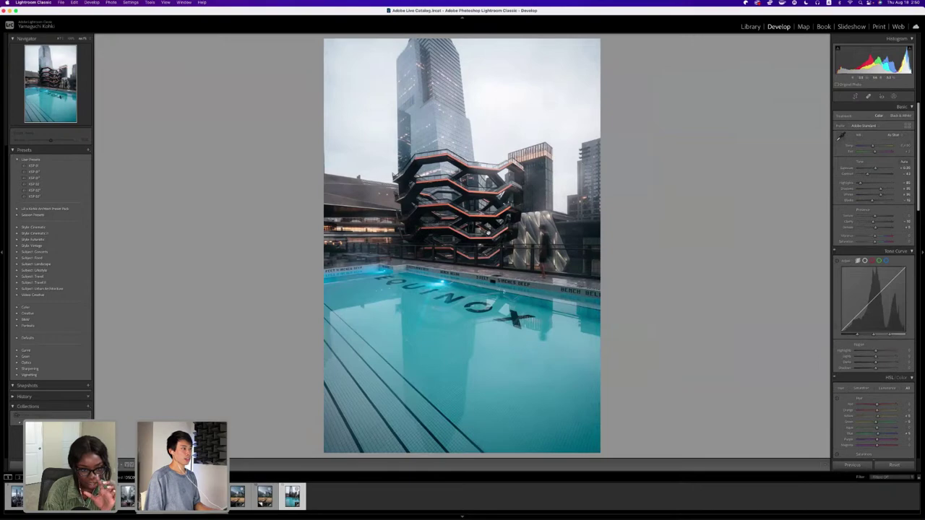
pyautogui.click(490, 233)
# Zoom back out to the full photo and switch to Apple Photos via Mission Control.
pyautogui.press('z')
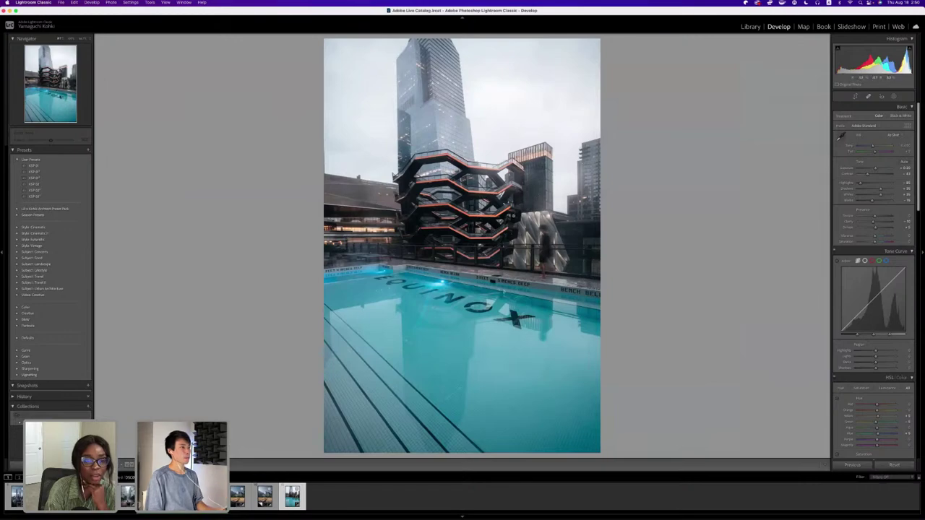
pyautogui.hotkey('ctrl', 'Up')
pyautogui.press('super+Tab')
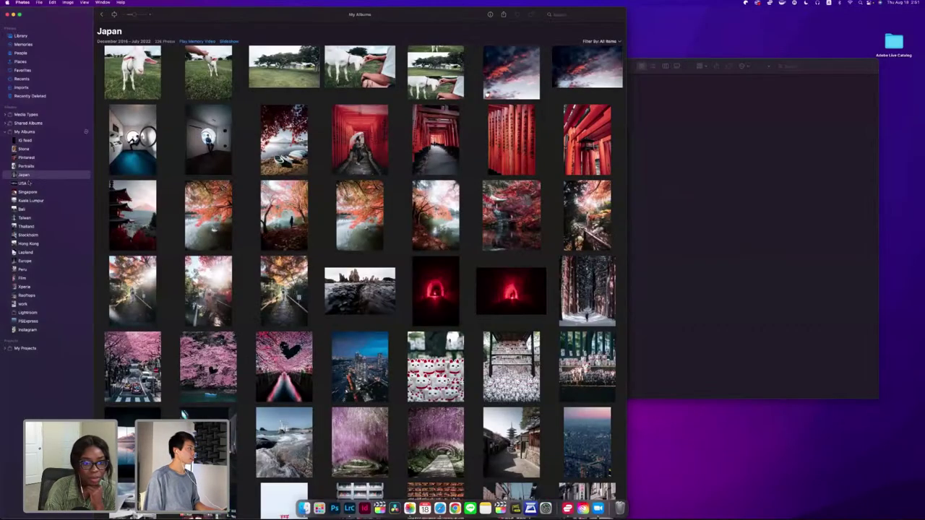
# Open the USA album and view the Vessel rooftop pool photo at full size.
pyautogui.click(22, 183)
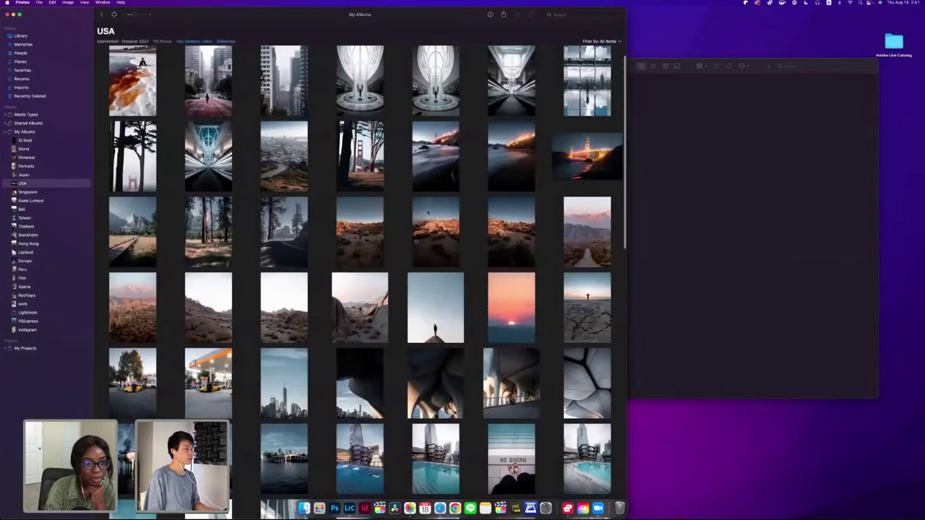
pyautogui.scroll(-5, 361, 282)
pyautogui.scroll(-10, 427, 212)
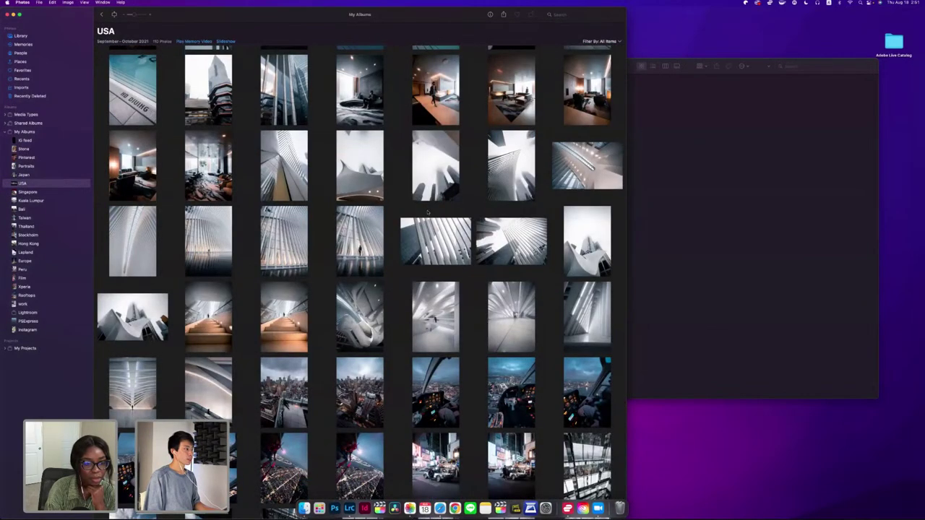
pyautogui.scroll(5, 427, 213)
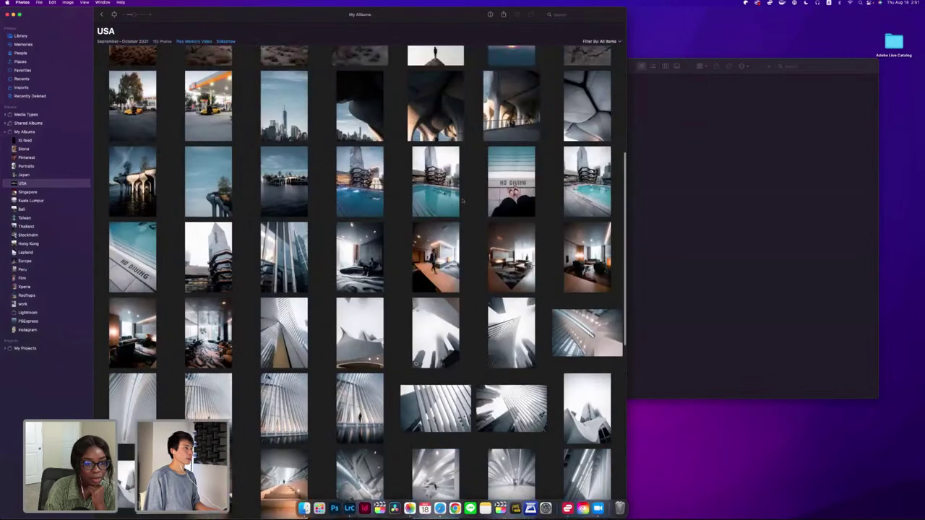
pyautogui.doubleClick(450, 203)
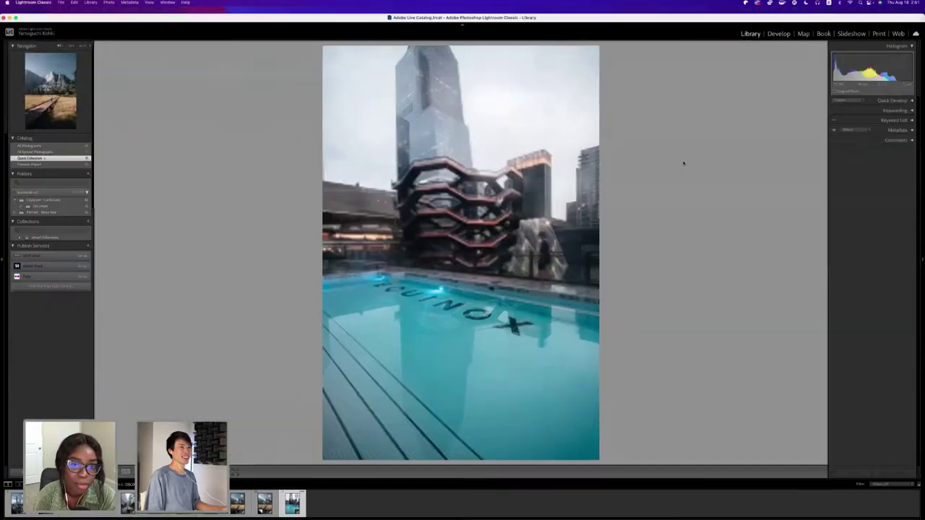
# Import DSC09203.jpg from the desktop into the catalog and show All Photographs.
pyautogui.press('F11')
pyautogui.moveTo(744, 37); pyautogui.dragTo(450, 316)
pyautogui.press('F11')
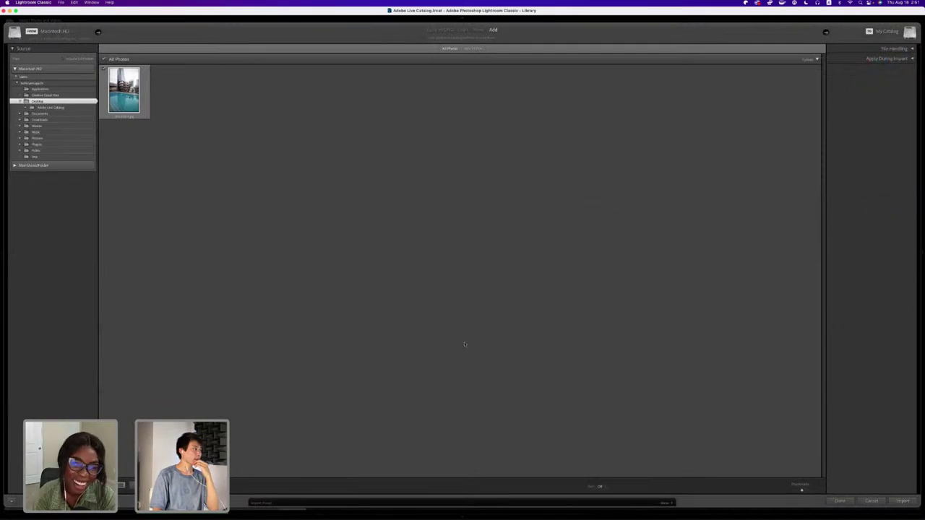
pyautogui.click(903, 501)
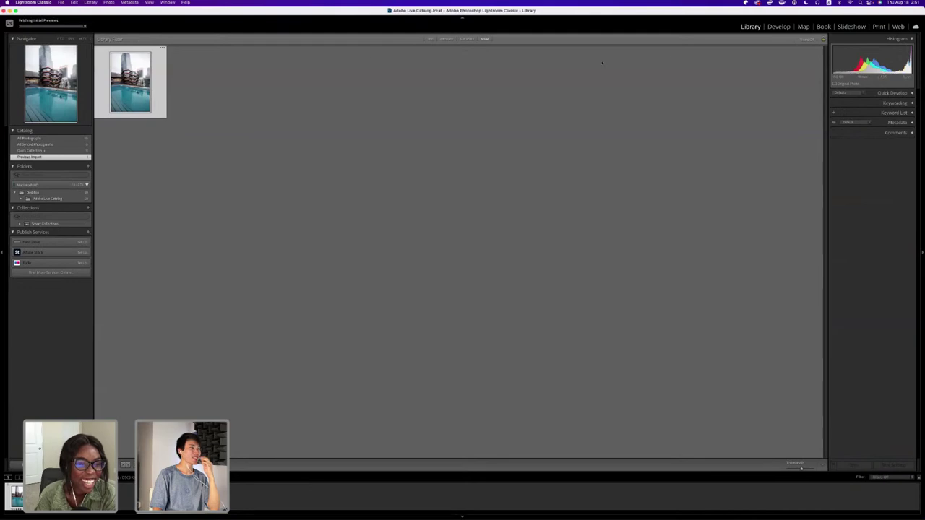
pyautogui.click(44, 138)
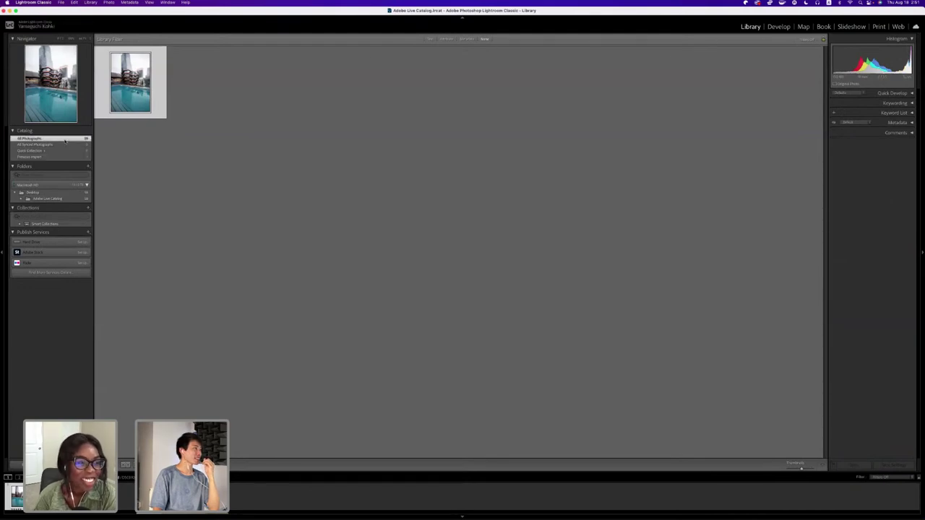
# Open the imported pool photo in Develop with the edited pool photo as its side-by-side reference.
pyautogui.press('e')
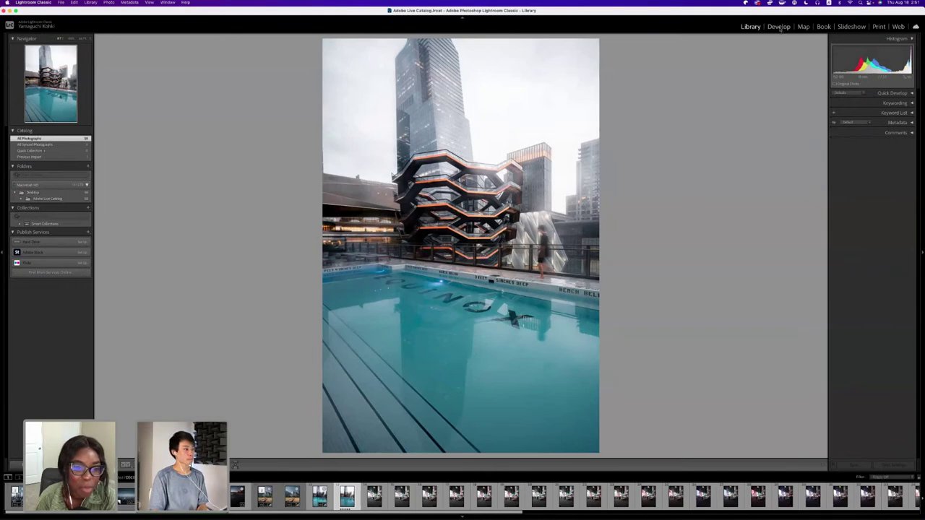
pyautogui.click(778, 27)
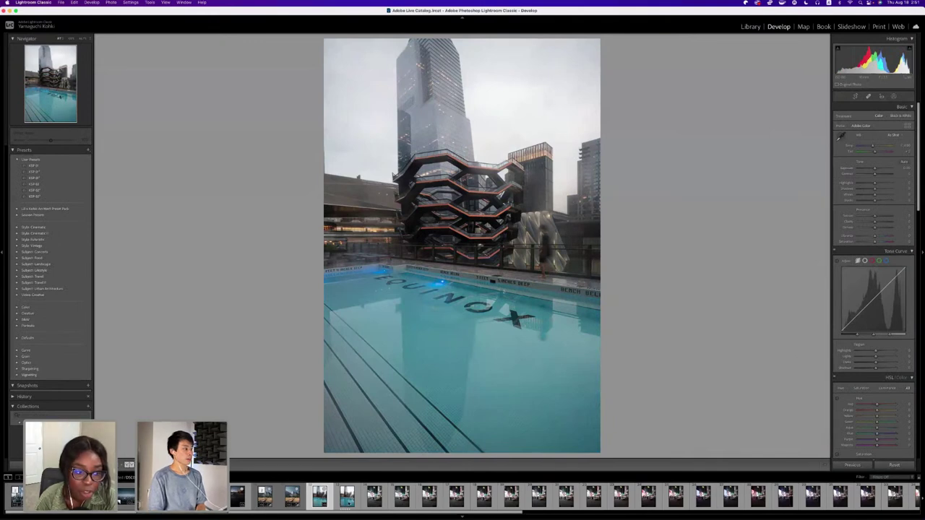
pyautogui.press('y')
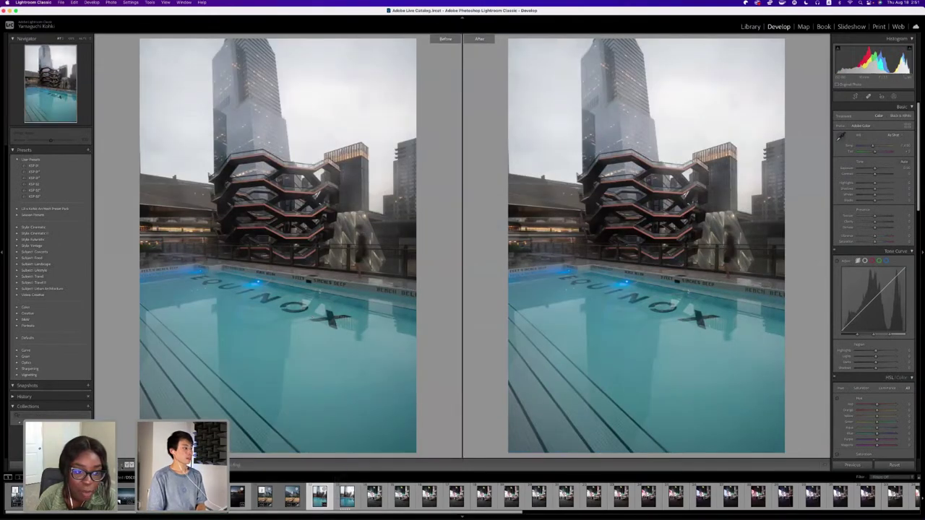
pyautogui.hotkey('shift', 'r')
pyautogui.moveTo(292, 496); pyautogui.dragTo(346, 350)
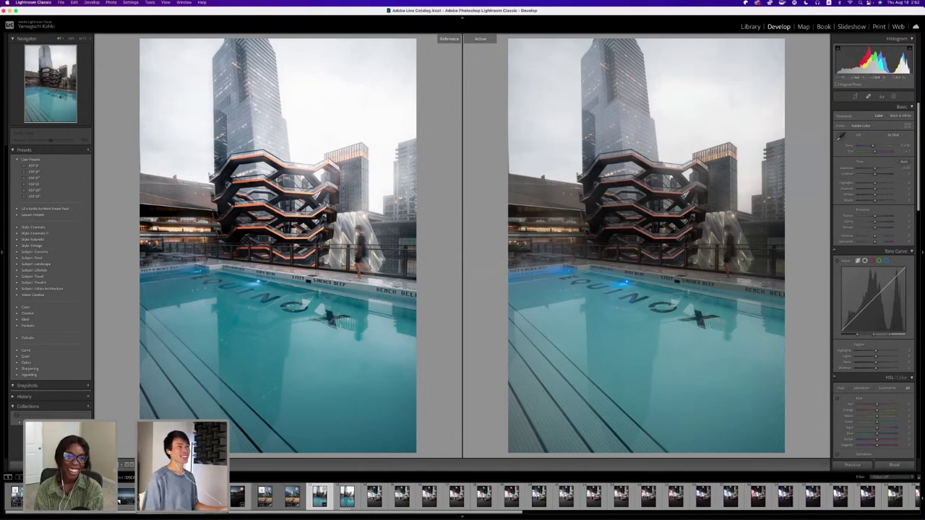
pyautogui.hotkey('ctrl', 'Right')
# In the Photos USA album, view the lobby and sofa-room photos full size, then return to Lightroom.
pyautogui.click(103, 16)
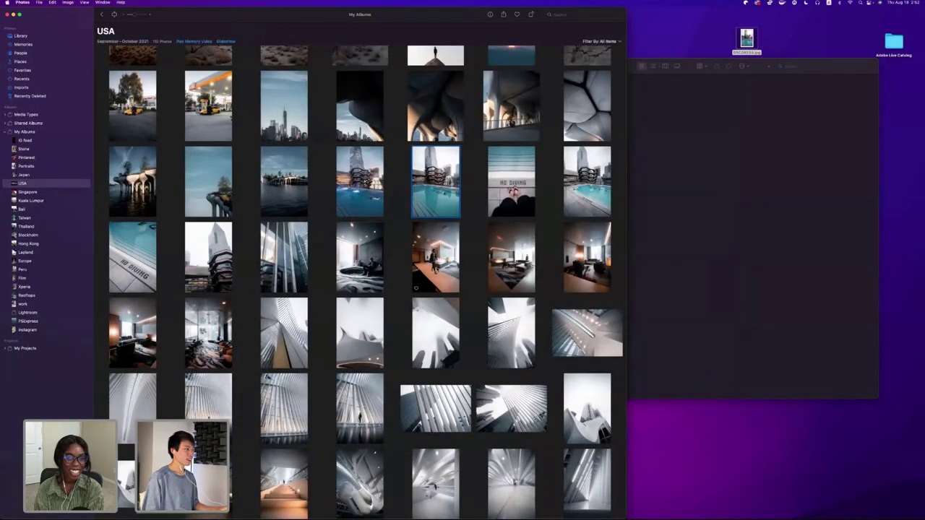
pyautogui.doubleClick(415, 288)
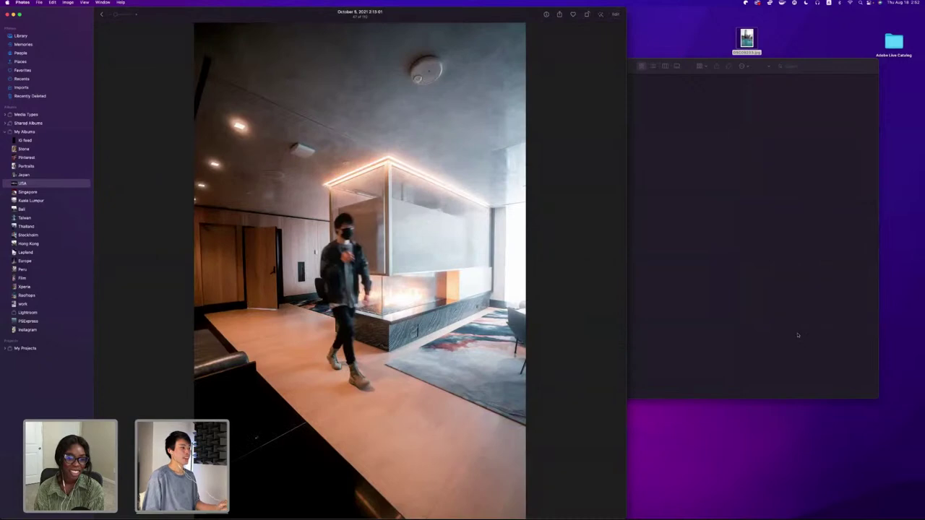
pyautogui.click(102, 15)
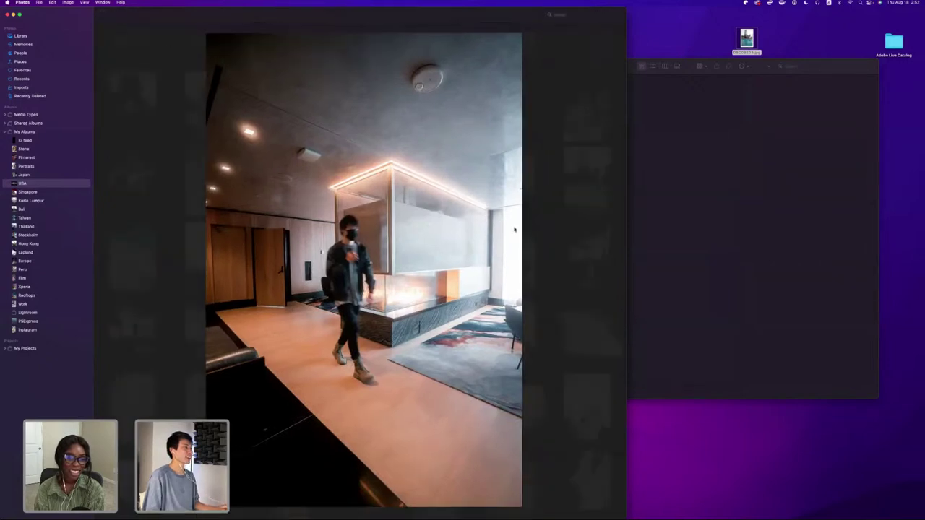
pyautogui.doubleClick(342, 225)
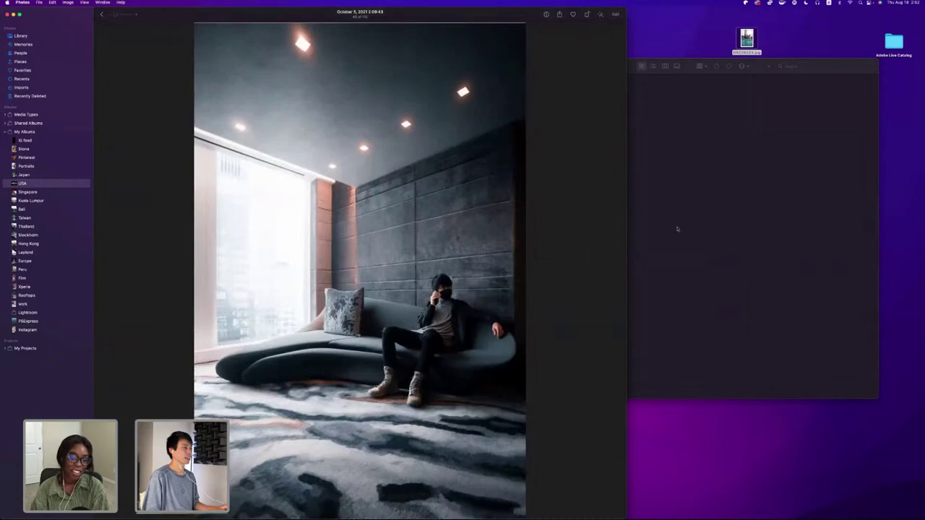
pyautogui.press('Escape')
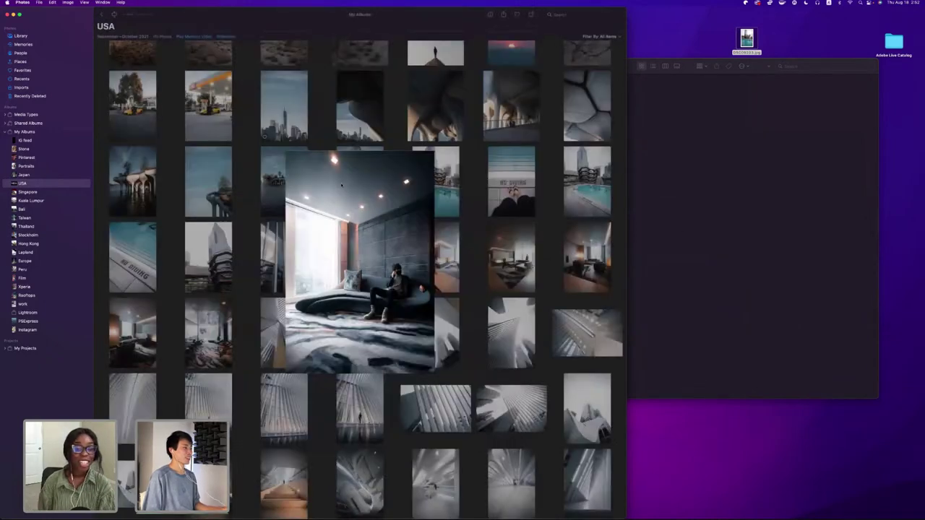
pyautogui.press('super+Tab')
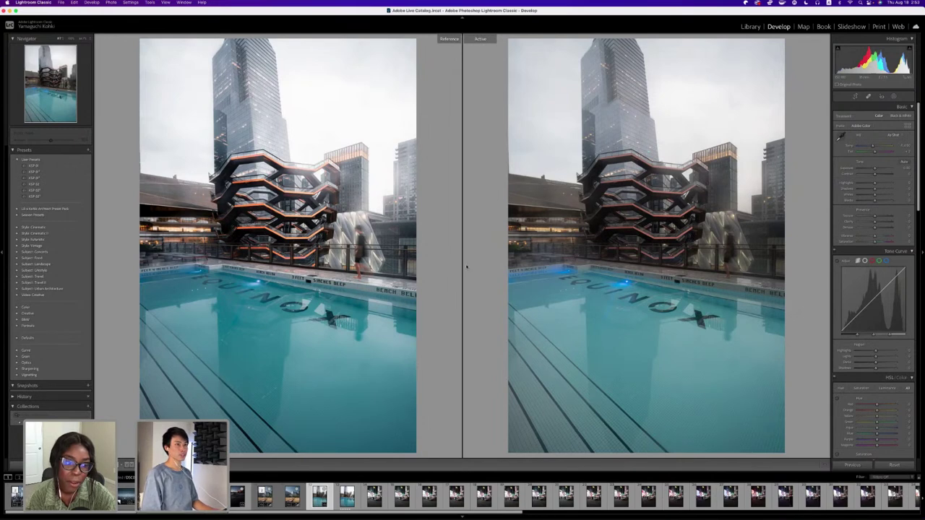
# Open and close the Masking options, then exit Reference View to a single Loupe of the pool photo.
pyautogui.click(894, 96)
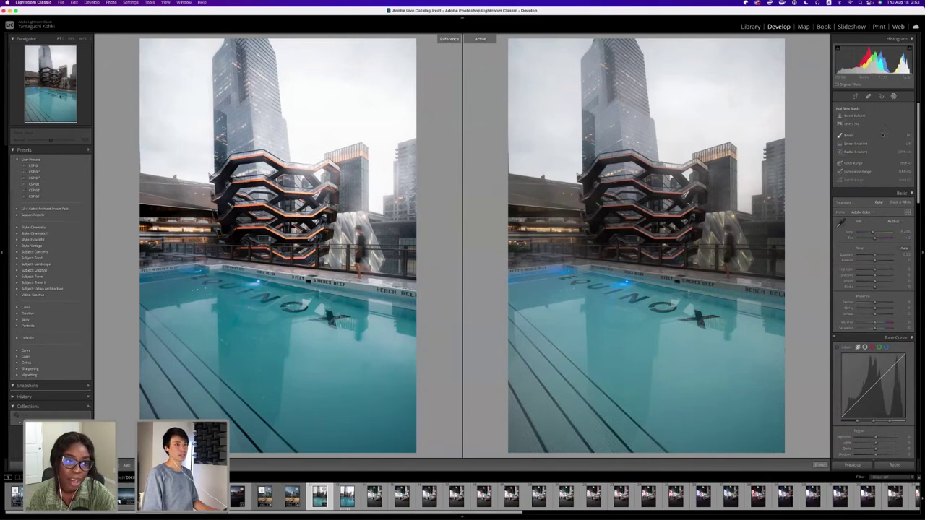
pyautogui.hotkey('shift', 'w')
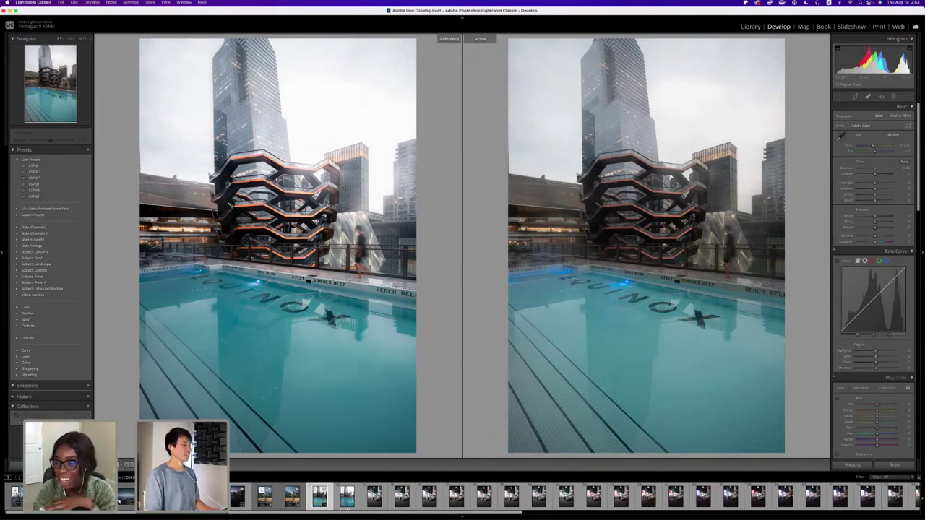
pyautogui.click(65, 177)
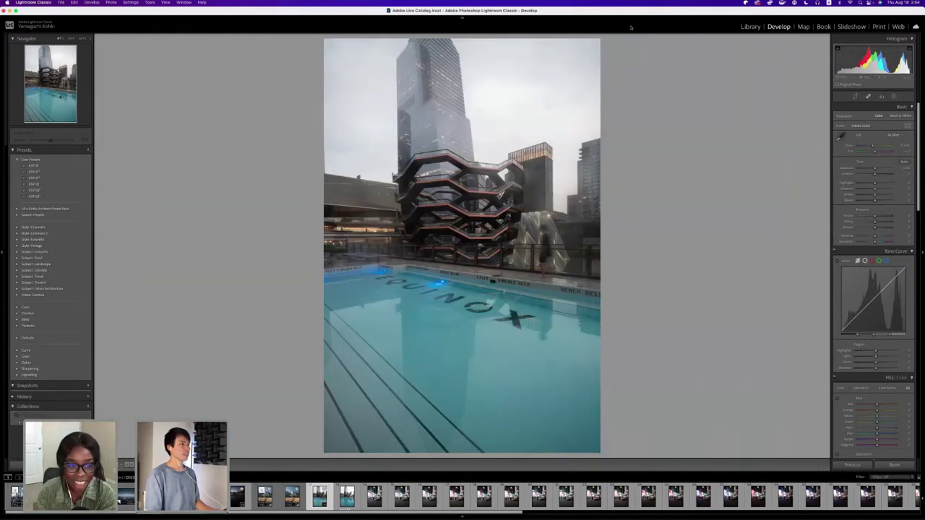
# In the Library, deselect the pool photo and list All Photographs, including the Times Square night shots.
pyautogui.click(750, 26)
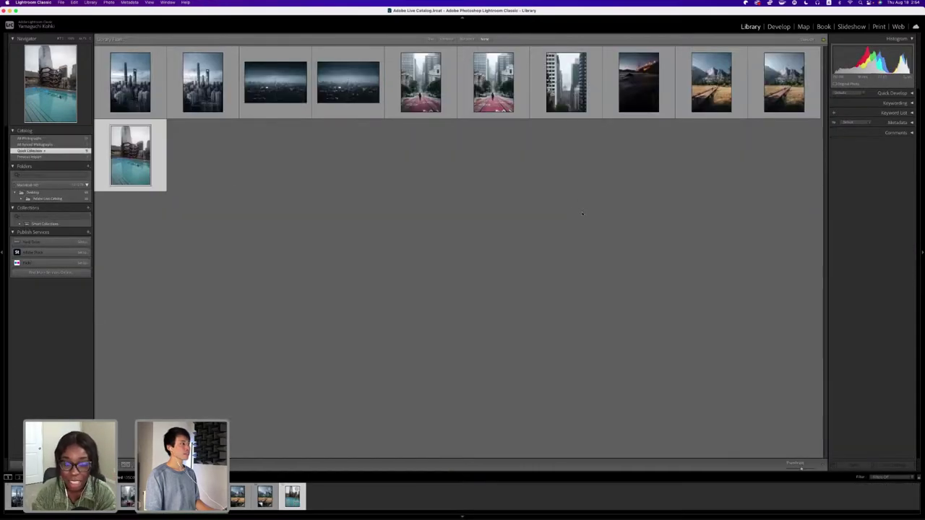
pyautogui.click(582, 214)
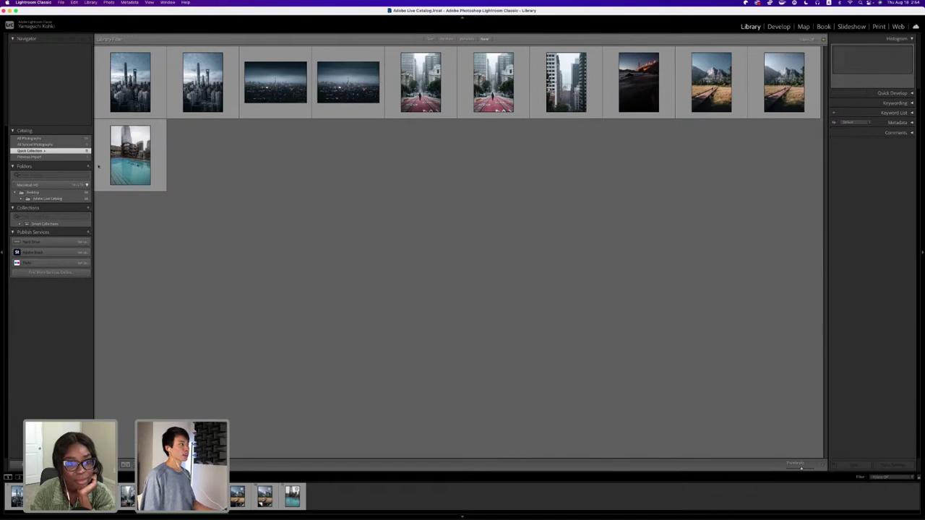
pyautogui.click(52, 138)
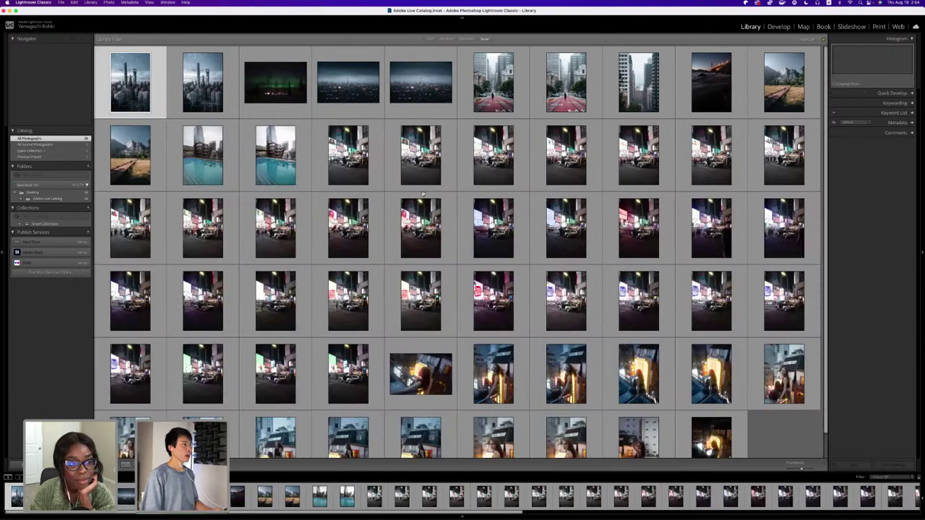
pyautogui.click(62, 151)
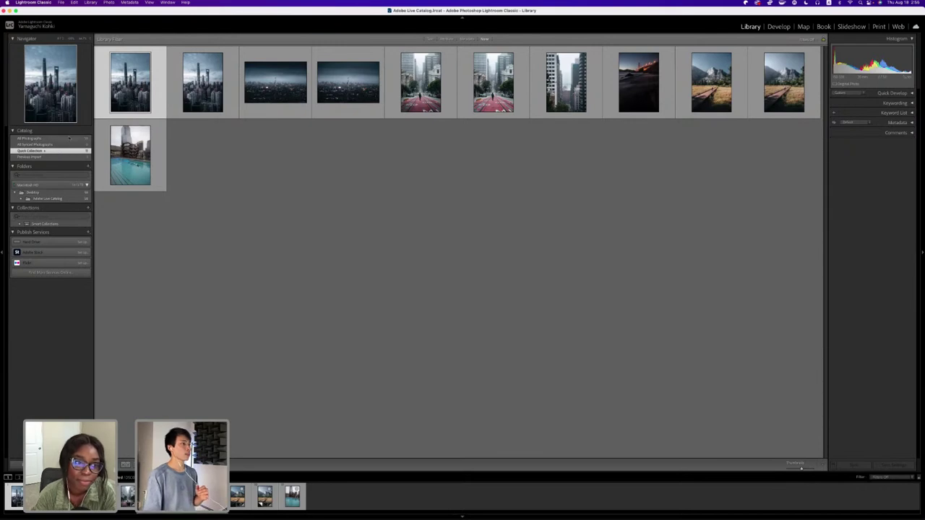
pyautogui.click(69, 138)
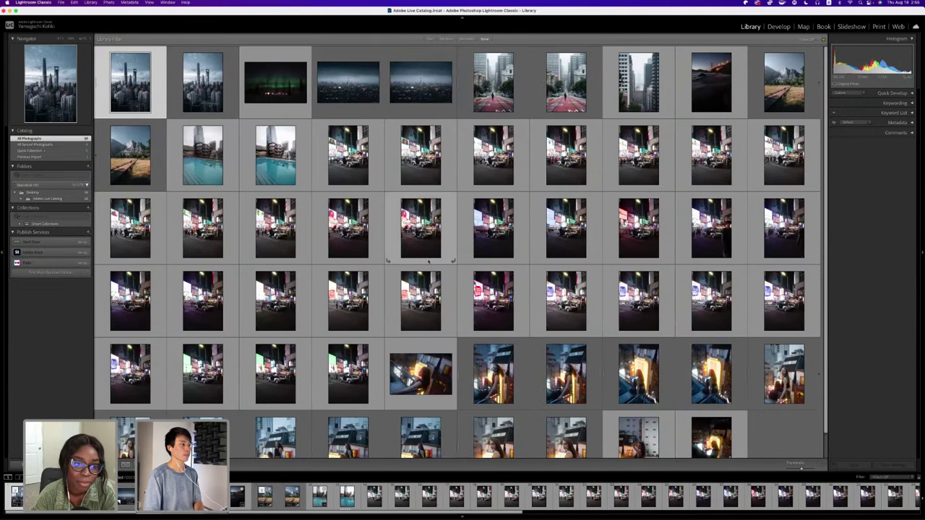
# Open a Times Square DeLorean shot in Loupe and step back through six earlier frames.
pyautogui.doubleClick(325, 361)
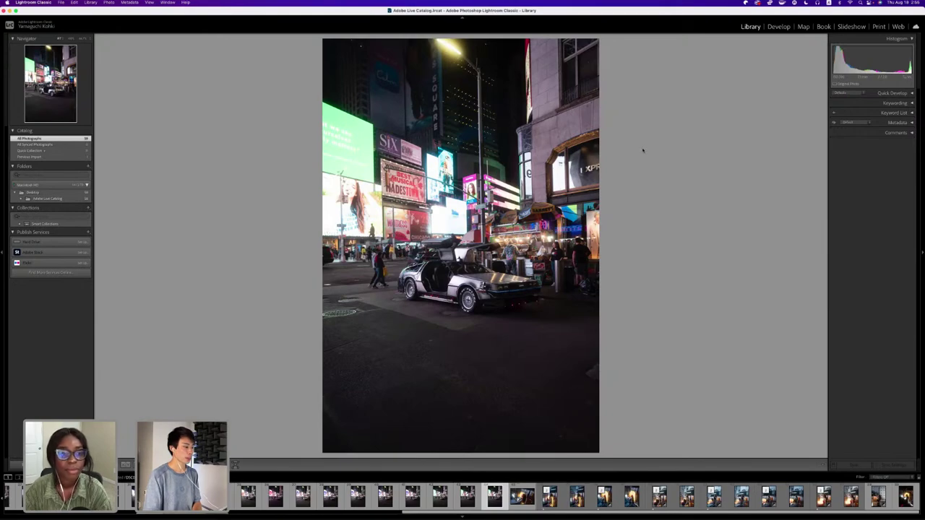
pyautogui.press('Left')
pyautogui.press('Left')
pyautogui.press('Left')
pyautogui.press('Left')
pyautogui.press('Left')
pyautogui.press('Left')
pyautogui.press('Left')
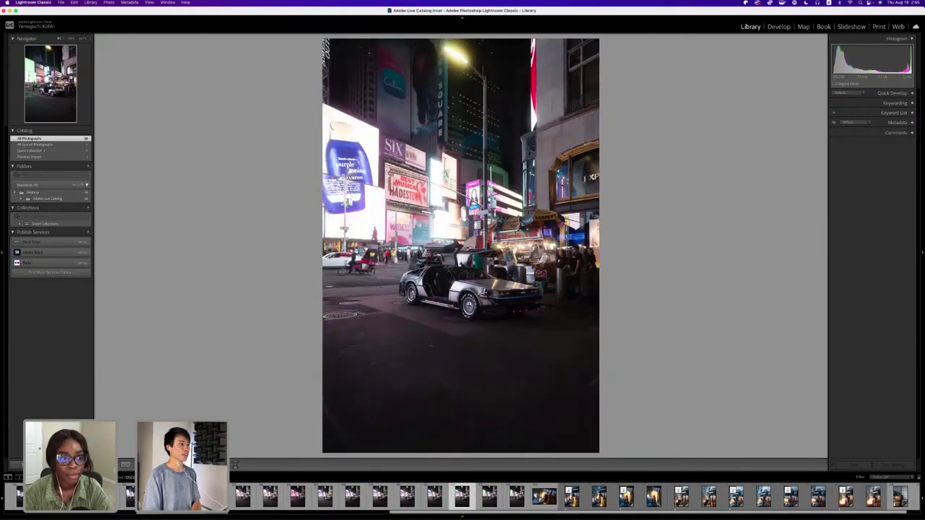
pyautogui.press('Left')
pyautogui.press('Left')
pyautogui.press('Left')
pyautogui.press('Left')
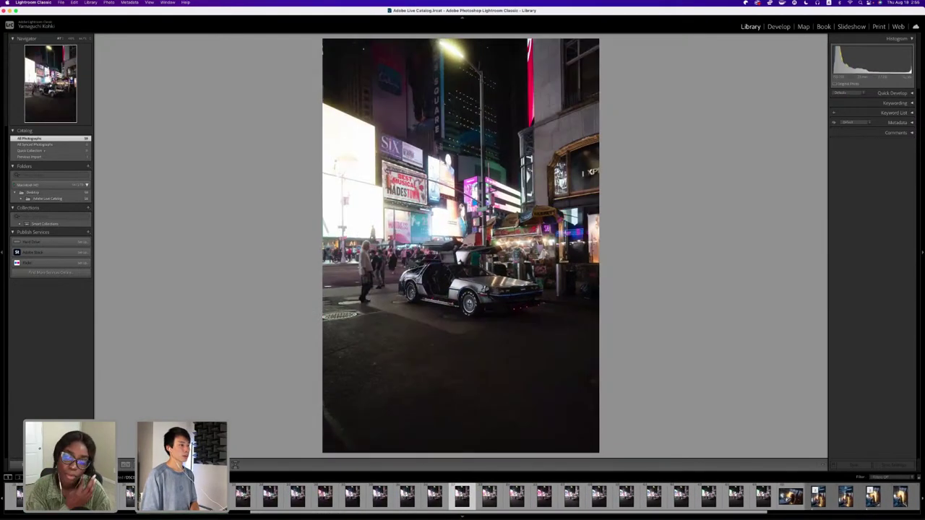
pyautogui.press('Left')
pyautogui.press('Left')
pyautogui.press('Left')
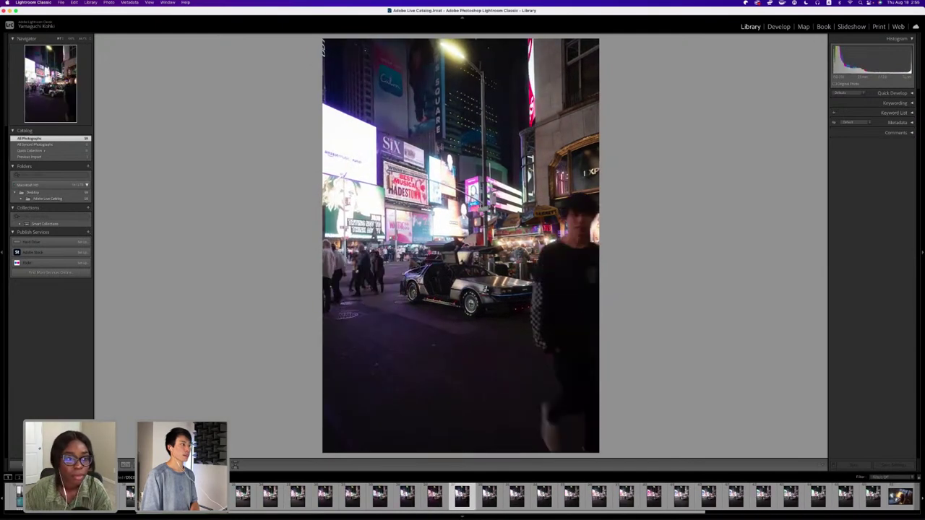
pyautogui.press('Left')
pyautogui.press('Left')
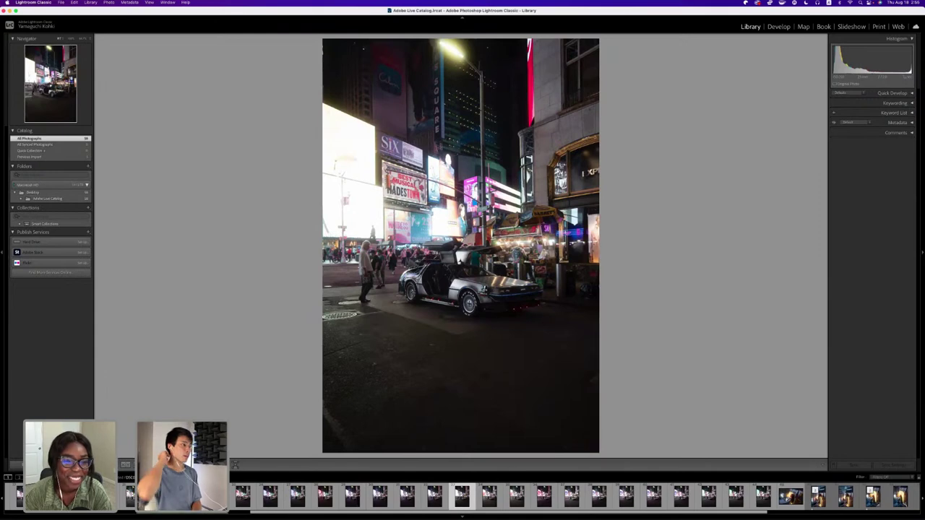
pyautogui.press('Left')
pyautogui.press('Left')
pyautogui.press('Left')
pyautogui.press('Left')
pyautogui.press('Left')
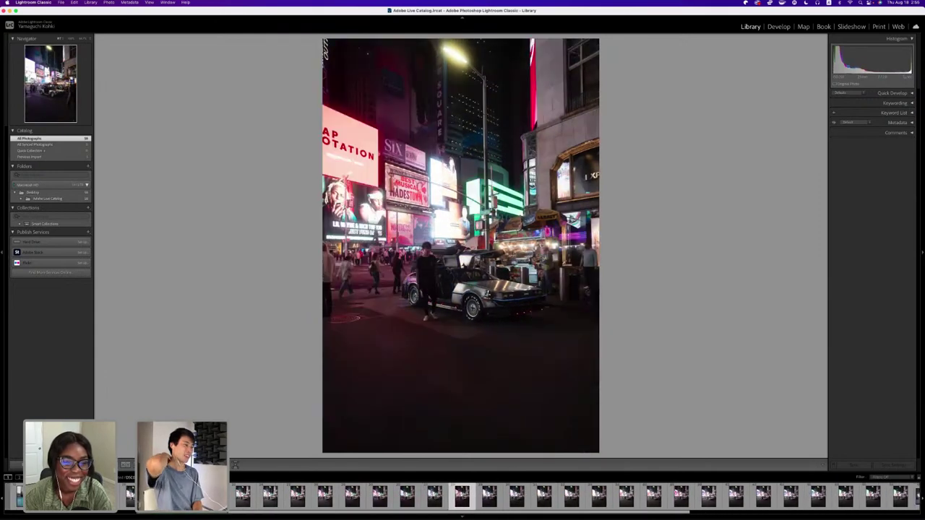
pyautogui.press('Left')
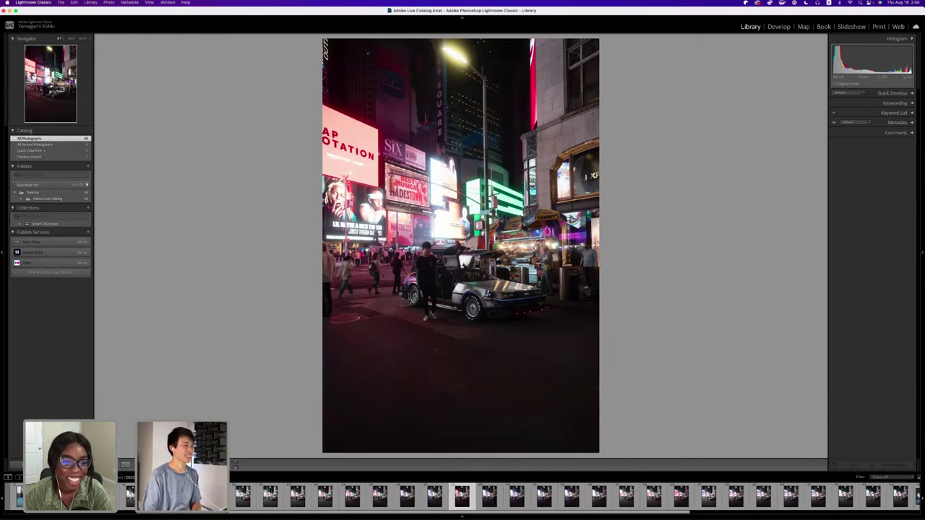
# Toggle zoom on the DeLorean frame and compare it with its neighbouring shots.
pyautogui.click(400, 293)
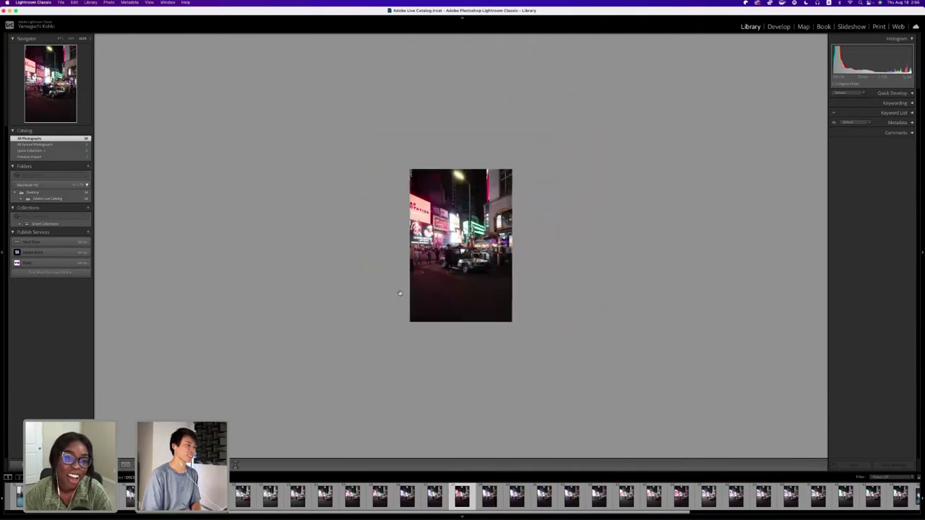
pyautogui.click(400, 294)
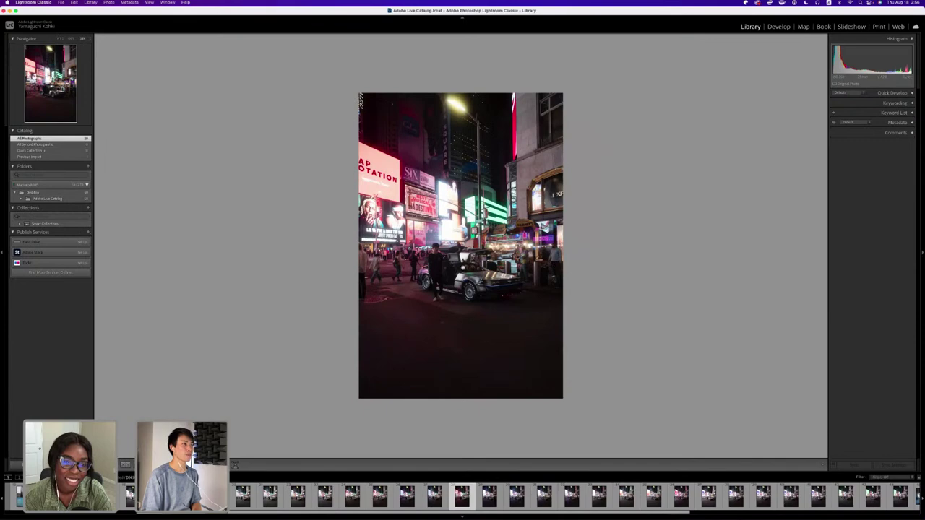
pyautogui.click(647, 238)
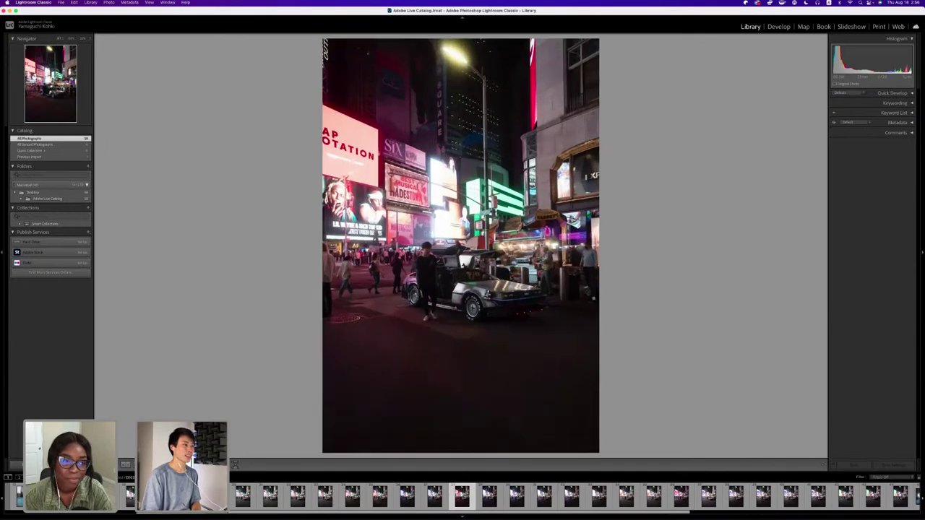
pyautogui.press('Right')
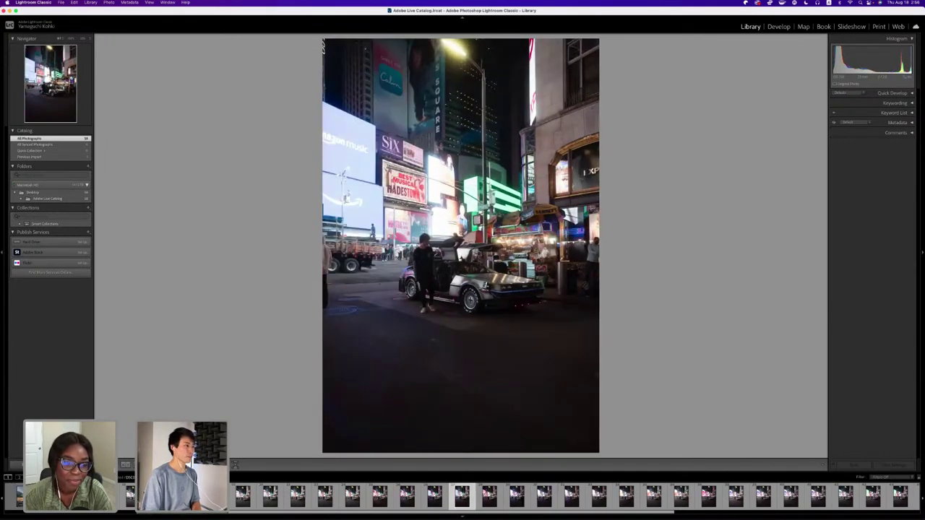
pyautogui.press('Left')
pyautogui.press('Right')
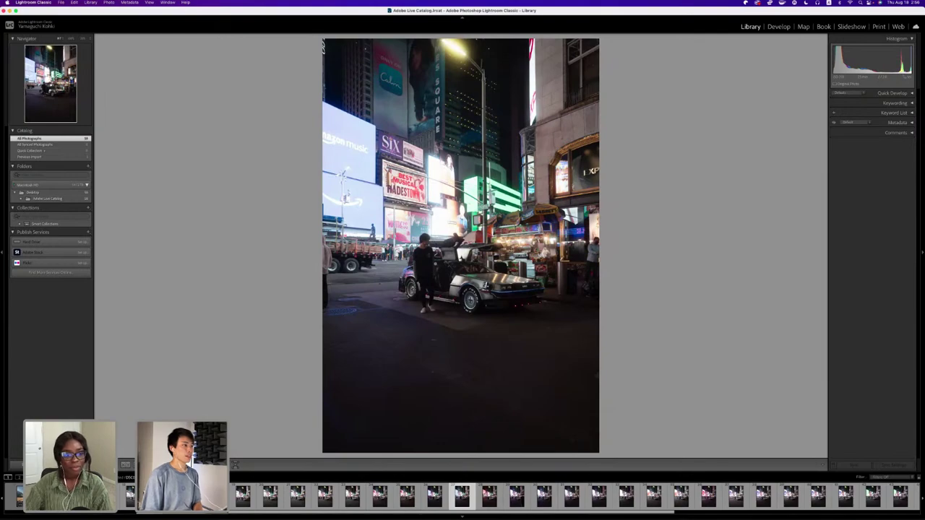
pyautogui.press('super+equal')
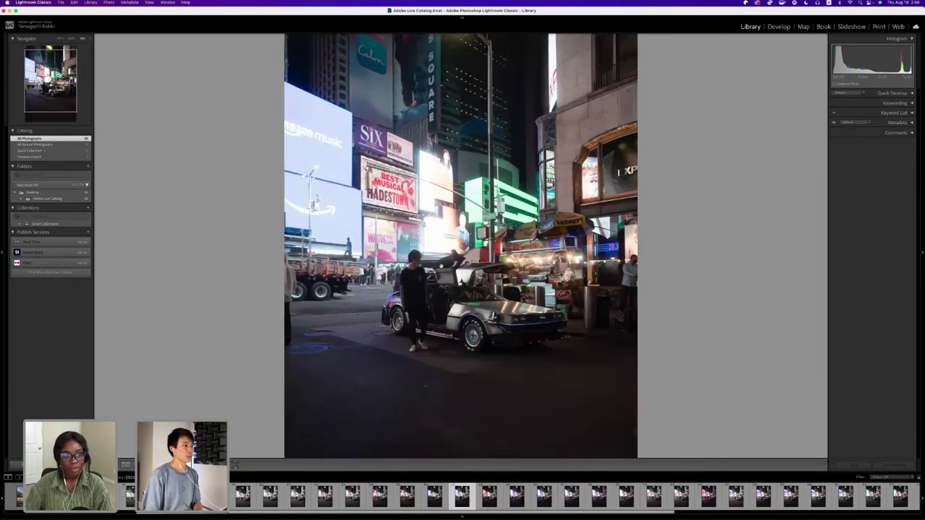
pyautogui.press('super+minus')
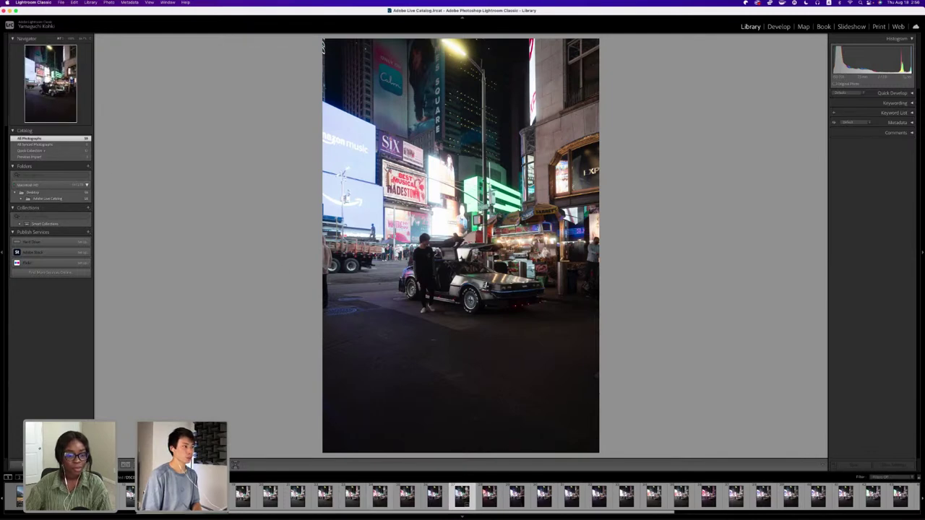
# Step through the following DeLorean frames and select the pedestrians-and-billboards thumbnail.
pyautogui.press('Right')
pyautogui.press('Left')
pyautogui.press('Left')
pyautogui.press('Left')
pyautogui.press('Left')
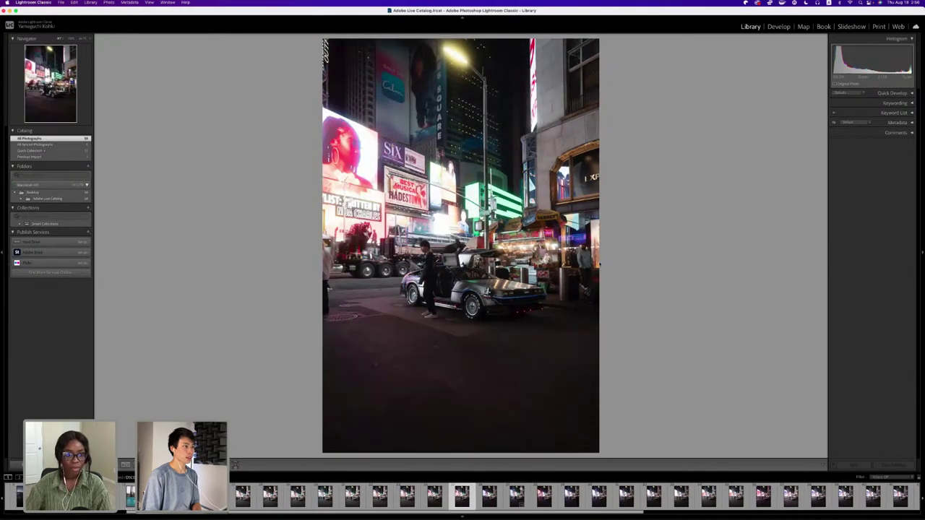
pyautogui.press('Right')
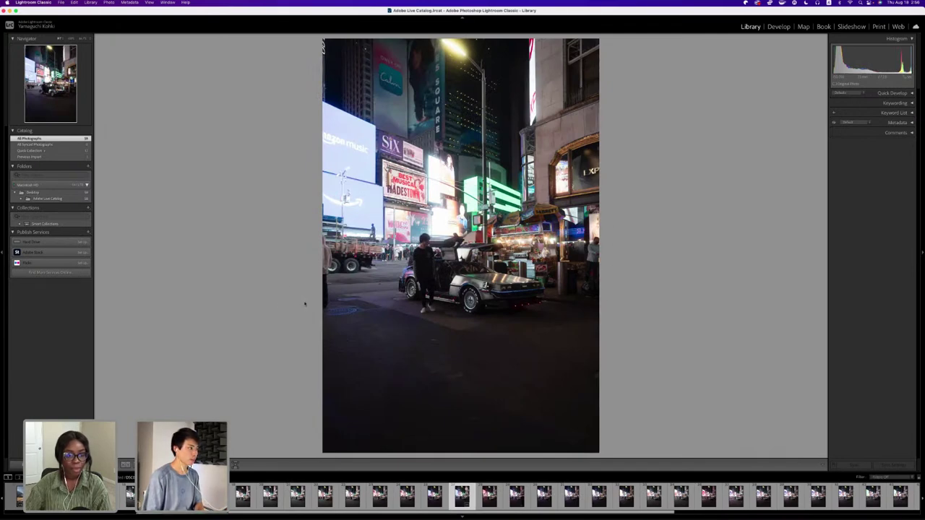
pyautogui.press('Right')
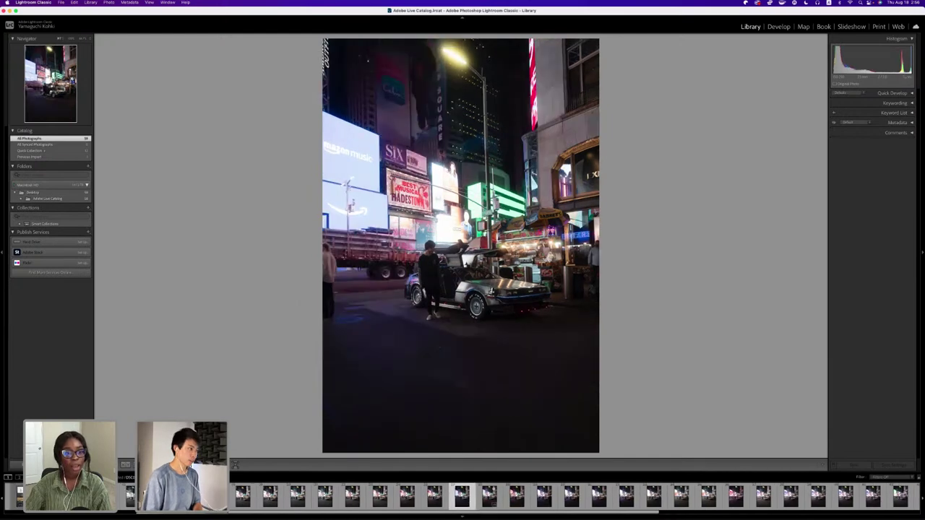
pyautogui.press('Right')
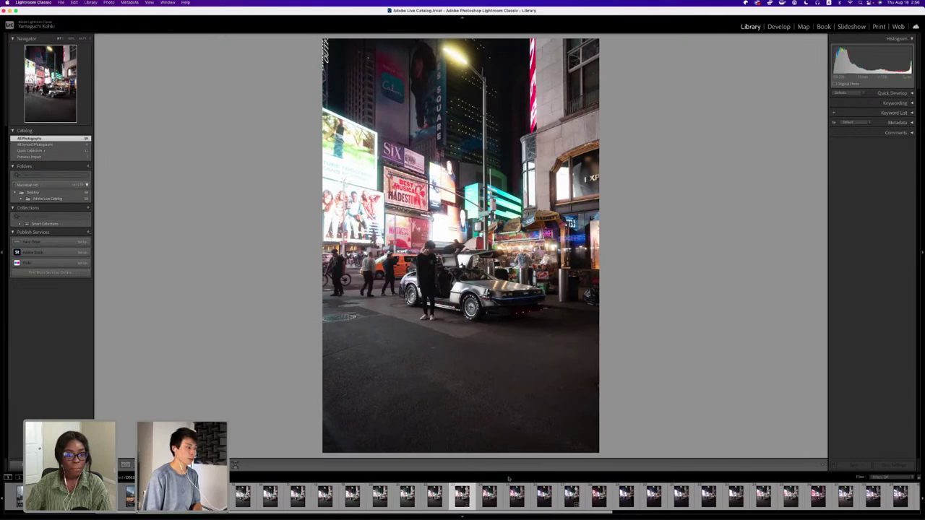
pyautogui.press('Right')
pyautogui.press('Right')
pyautogui.press('Right')
pyautogui.press('Right')
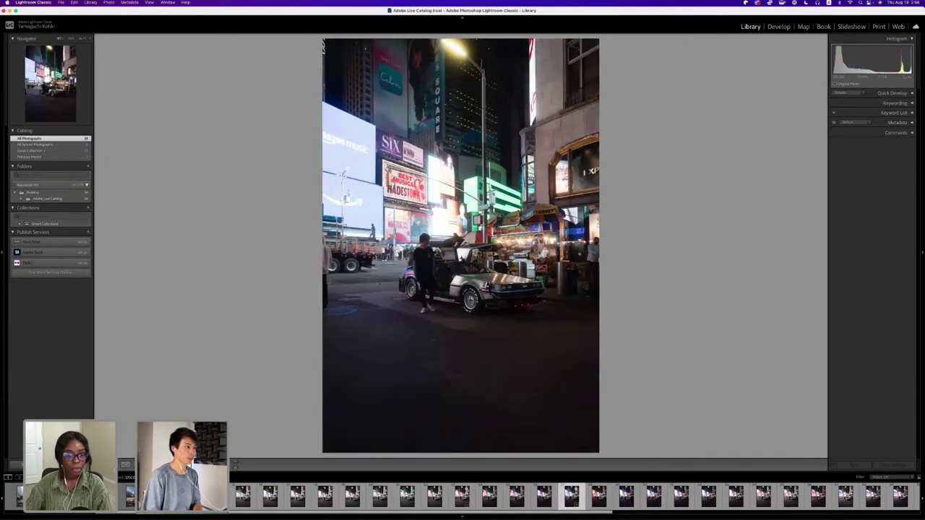
pyautogui.click(461, 496)
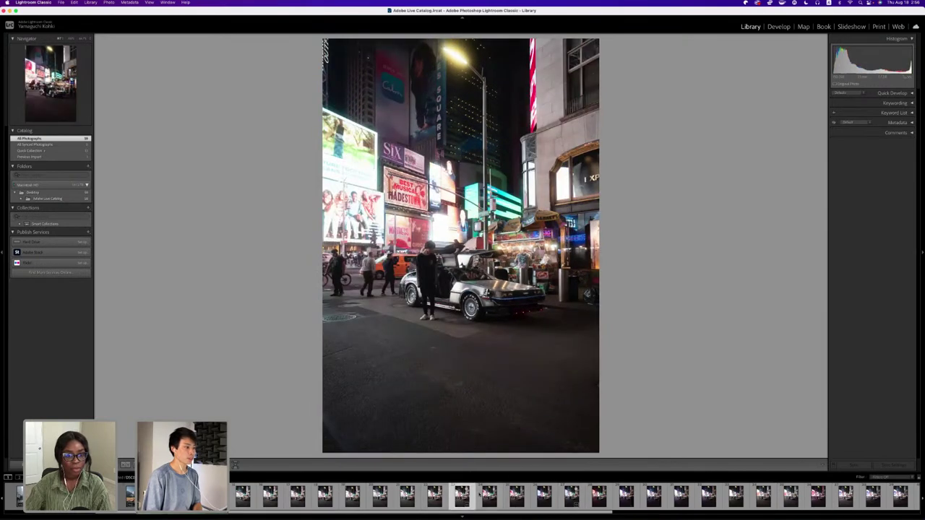
# Show the Quick Collection in Develop, move to the darker Amazon Music frame, and start Edit In.
pyautogui.click(53, 151)
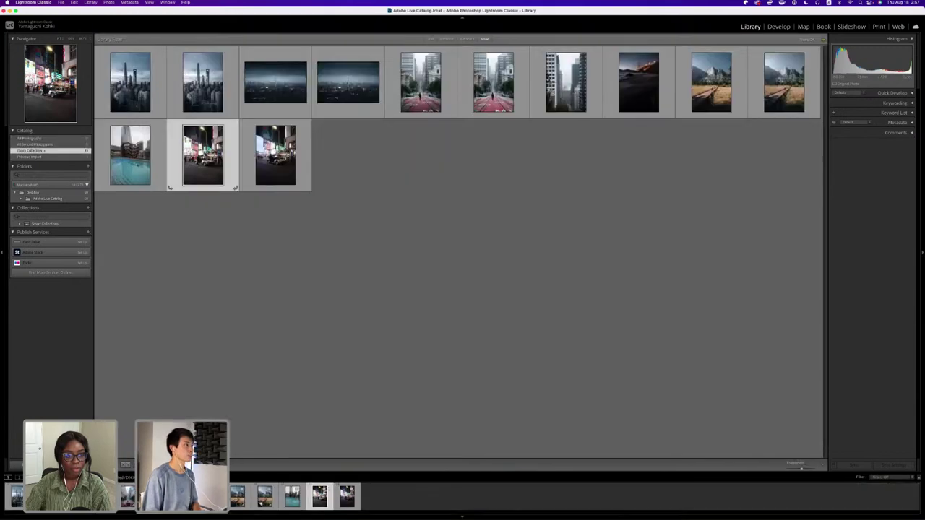
pyautogui.press('e')
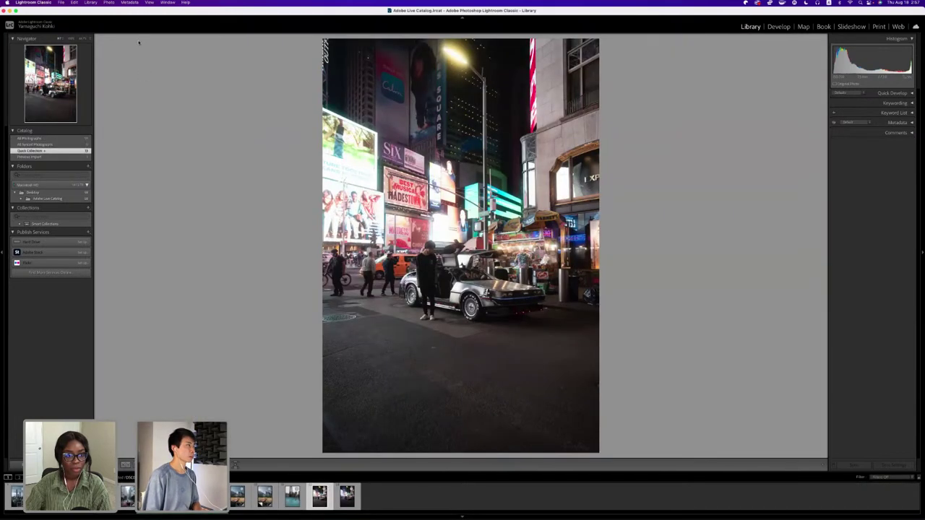
pyautogui.click(779, 27)
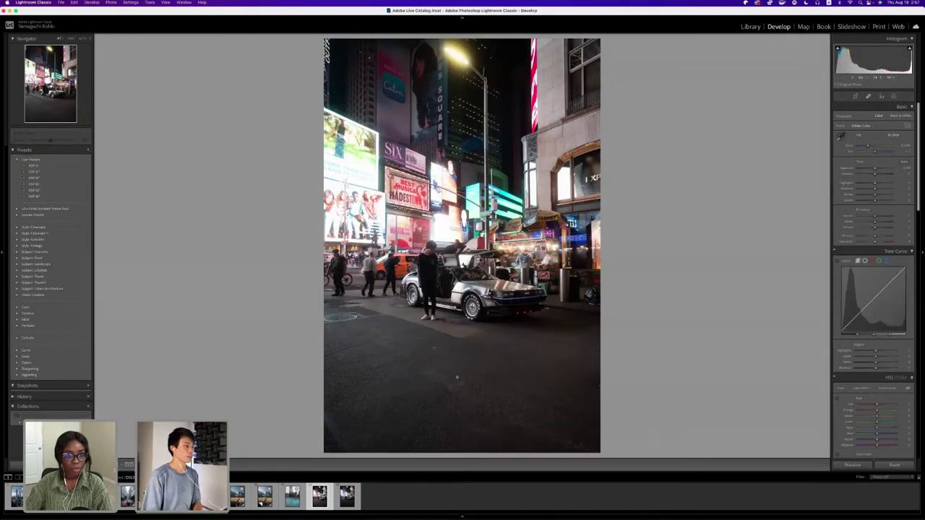
pyautogui.press('Right')
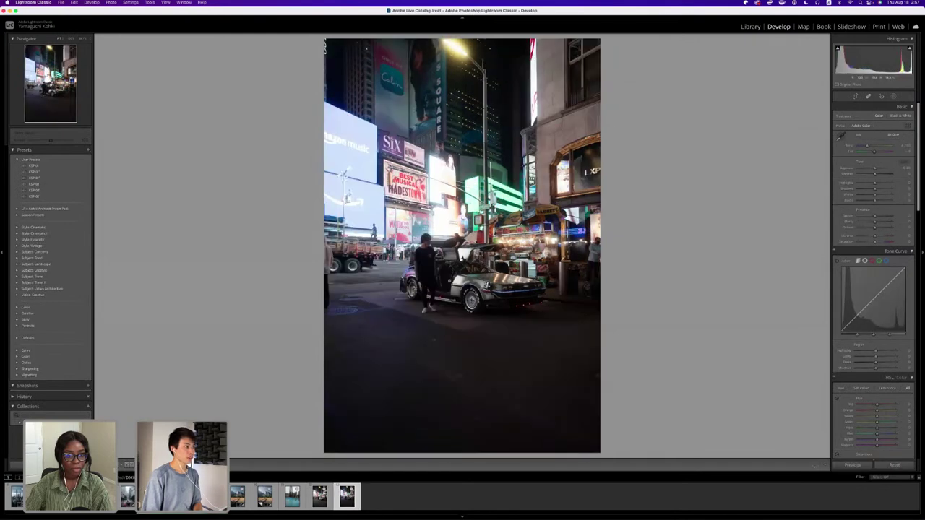
pyautogui.press('Left')
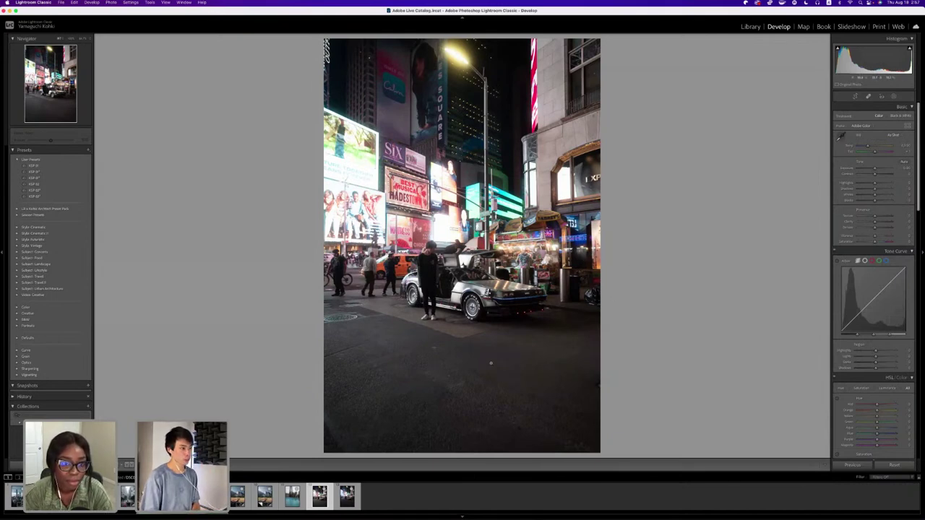
pyautogui.press('Right')
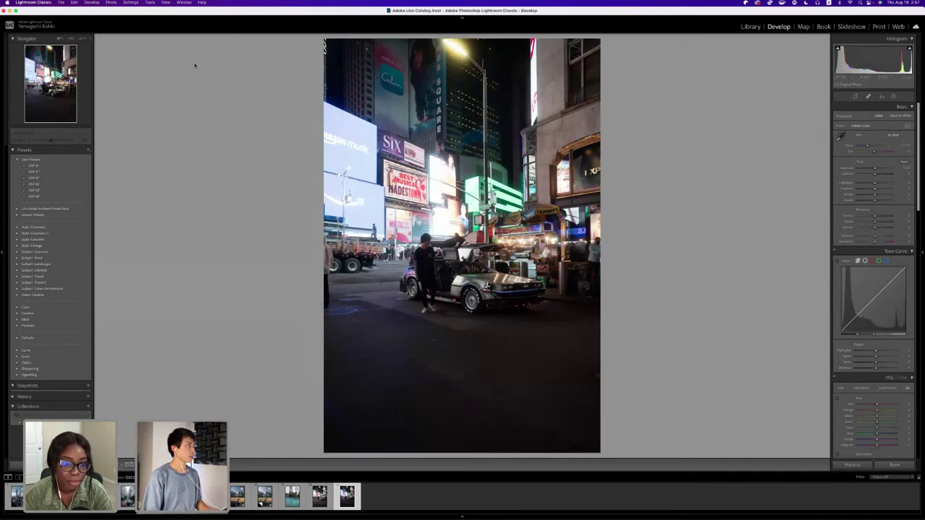
pyautogui.click(111, 3)
# Open the darker DeLorean frame in Adobe Photoshop 2022, accepting Open Anyway.
pyautogui.moveTo(144, 37)
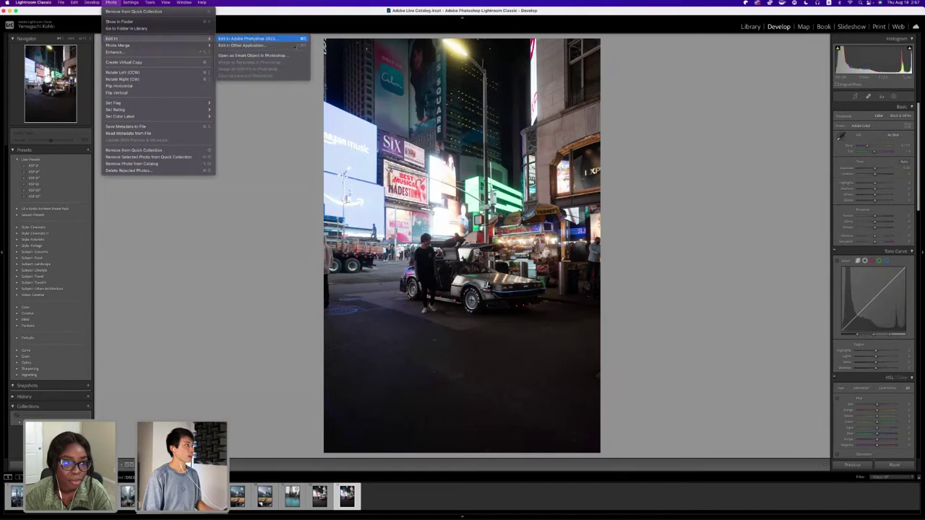
pyautogui.click(246, 37)
pyautogui.press('Return')
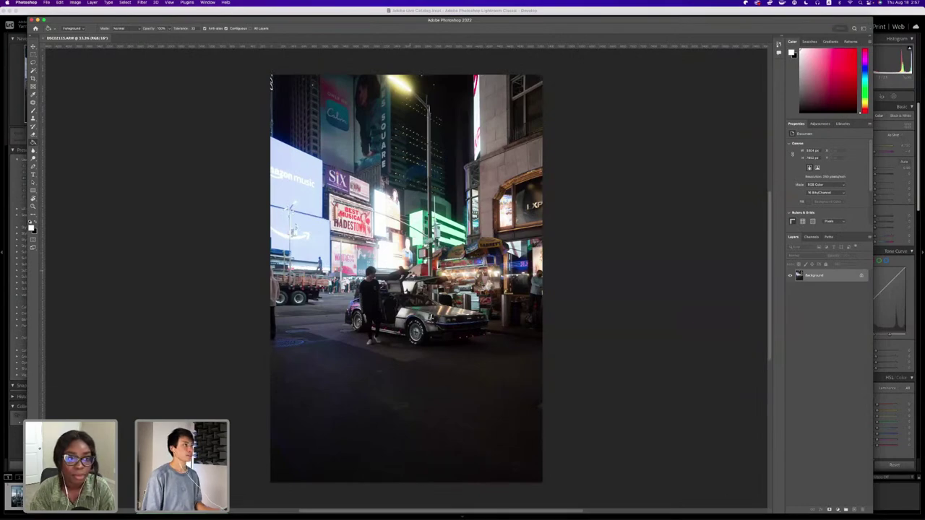
# Browse Finder to Cityscape // Landscape > DeLorean and recheck the brighter pedestrians frame.
pyautogui.hotkey('ctrl', 'Right')
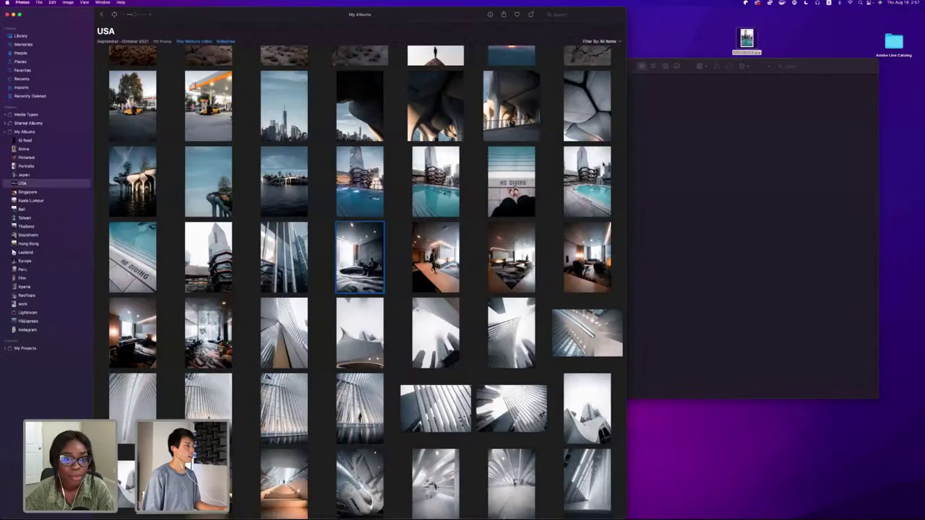
pyautogui.click(687, 94)
pyautogui.doubleClick(492, 90)
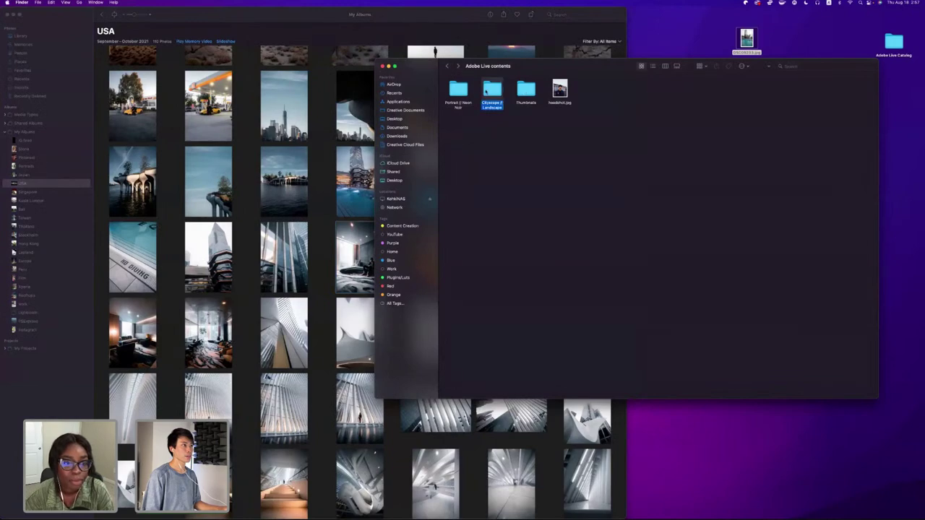
pyautogui.doubleClick(628, 90)
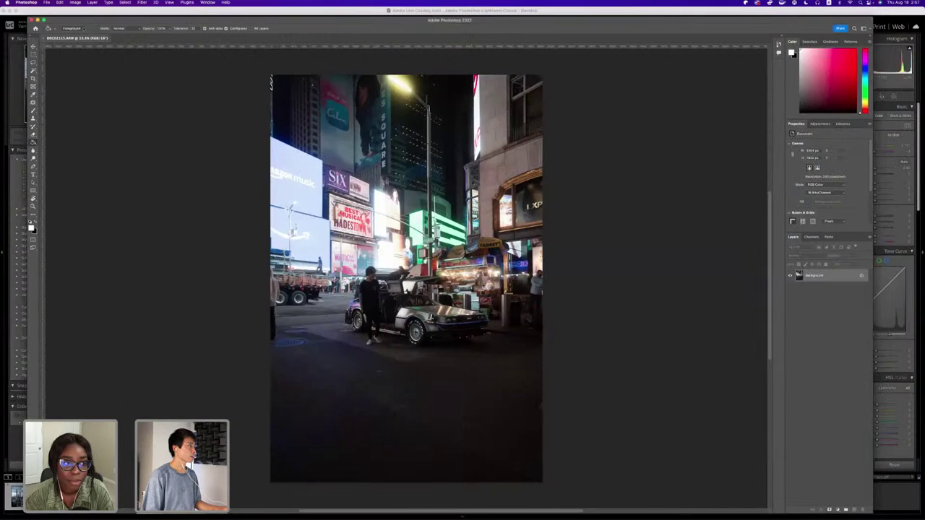
pyautogui.press('super+Tab')
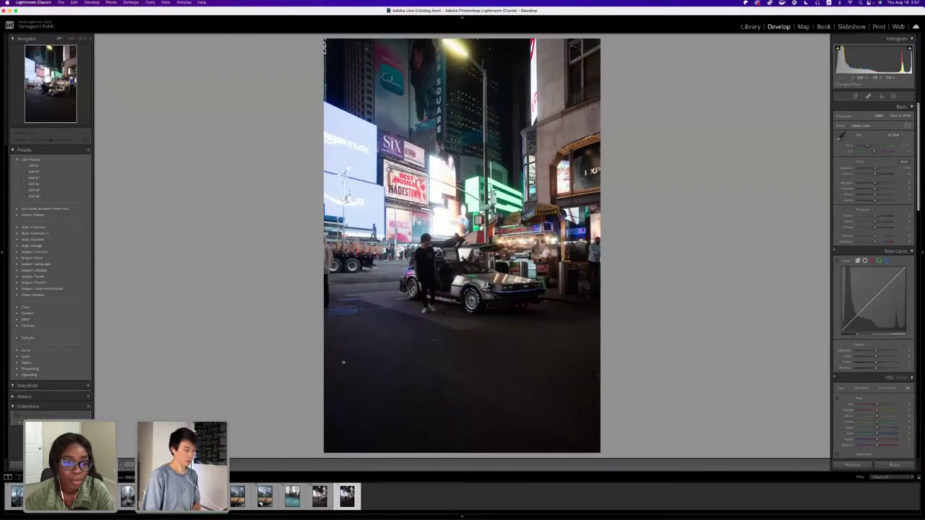
pyautogui.press('Left')
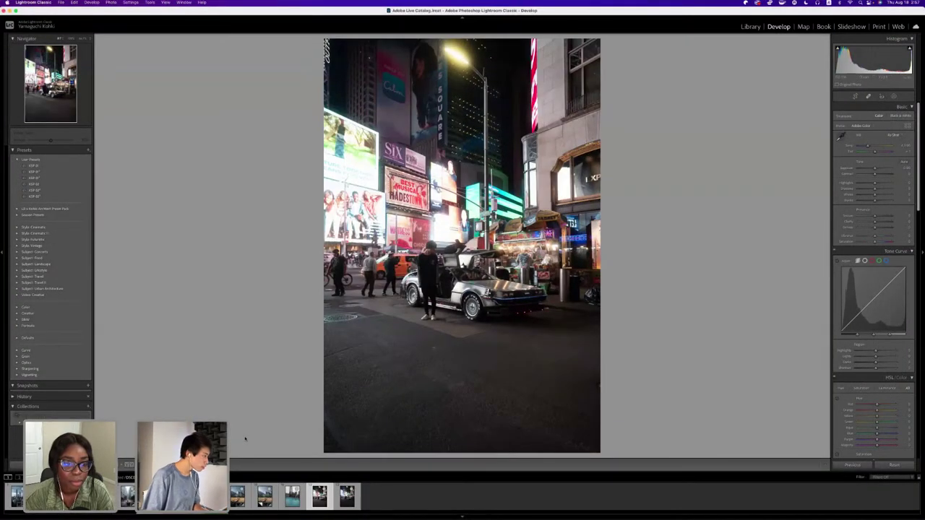
pyautogui.hotkey('ctrl', 'Right')
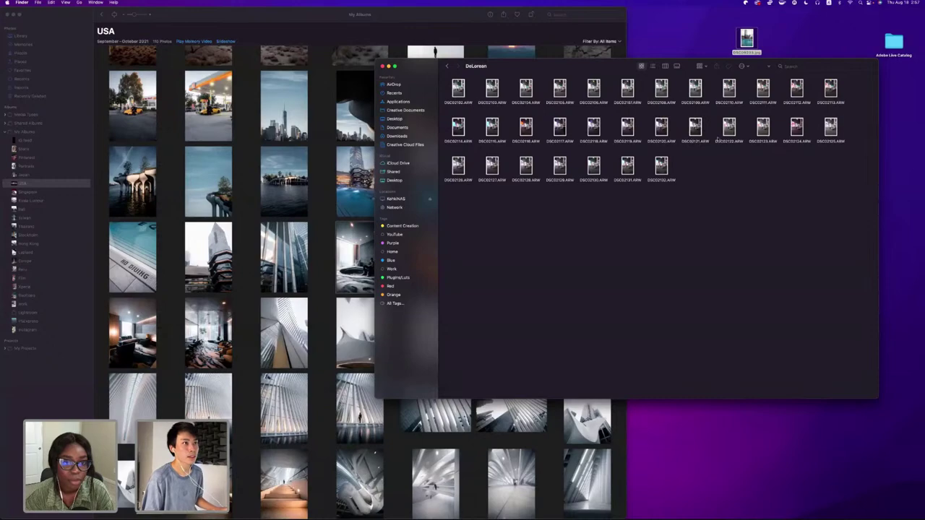
# Drag DSC02111.ARW from Finder into the Photoshop document and accept it through Camera Raw.
pyautogui.click(762, 89)
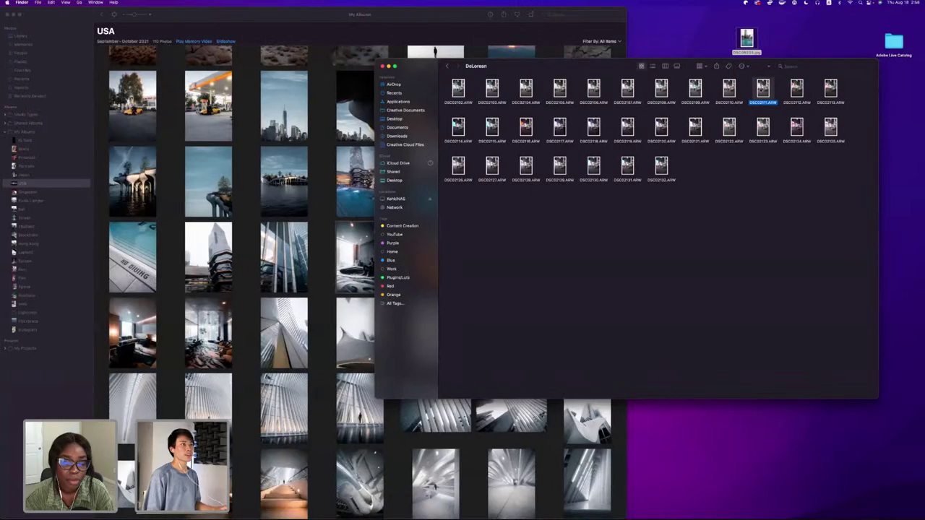
pyautogui.moveTo(762, 88); pyautogui.dragTo(367, 200)
pyautogui.hotkey('ctrl', 'Left')
pyautogui.hotkey('ctrl', 'Up')
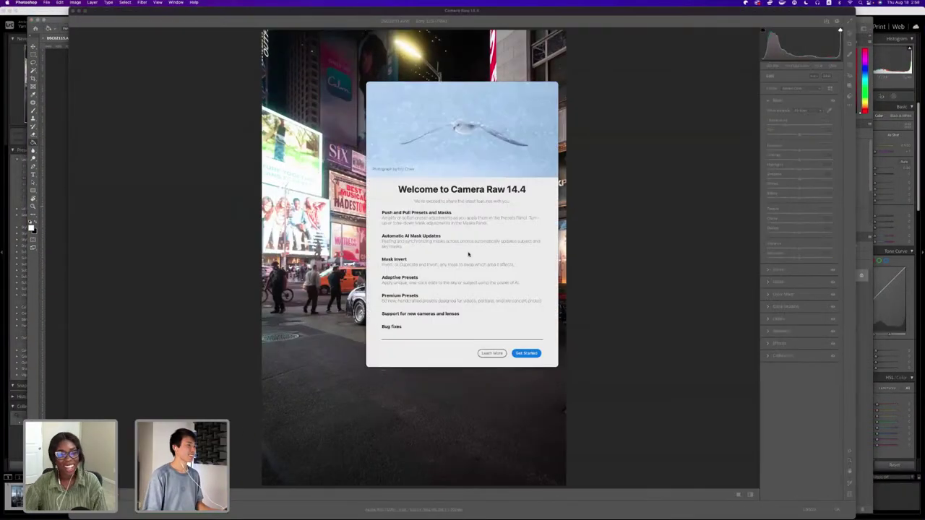
pyautogui.click(517, 354)
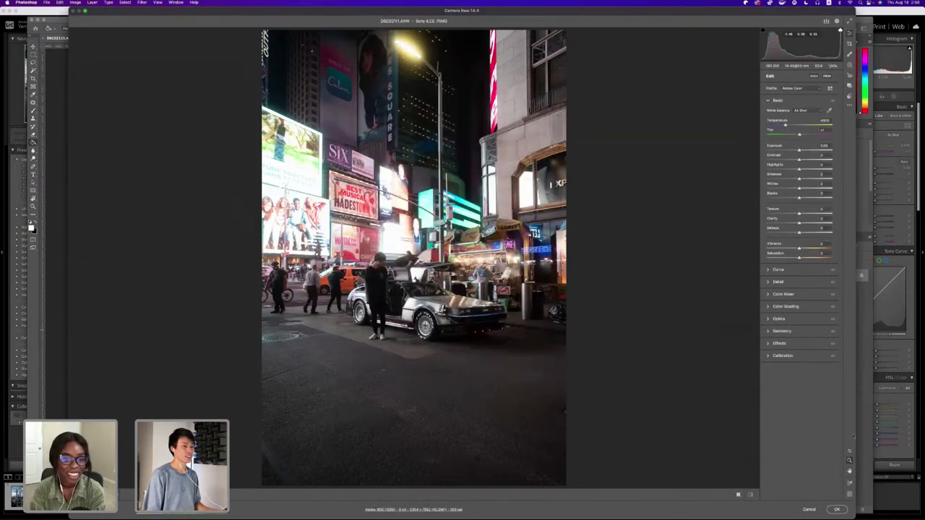
pyautogui.press('Return')
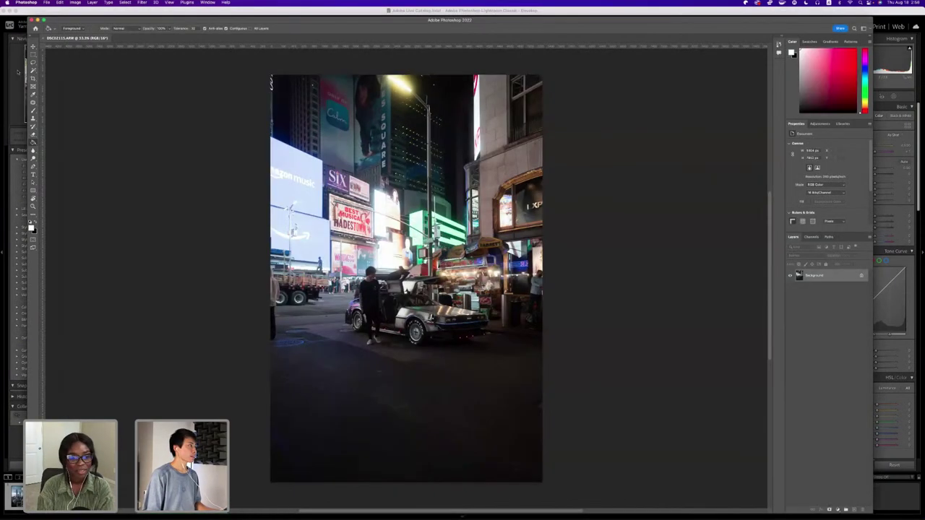
# Align the placed DSC02111 frame top-left and enlarge it to fill the canvas.
pyautogui.moveTo(435, 225); pyautogui.dragTo(409, 184)
pyautogui.moveTo(488, 399); pyautogui.dragTo(542, 481)
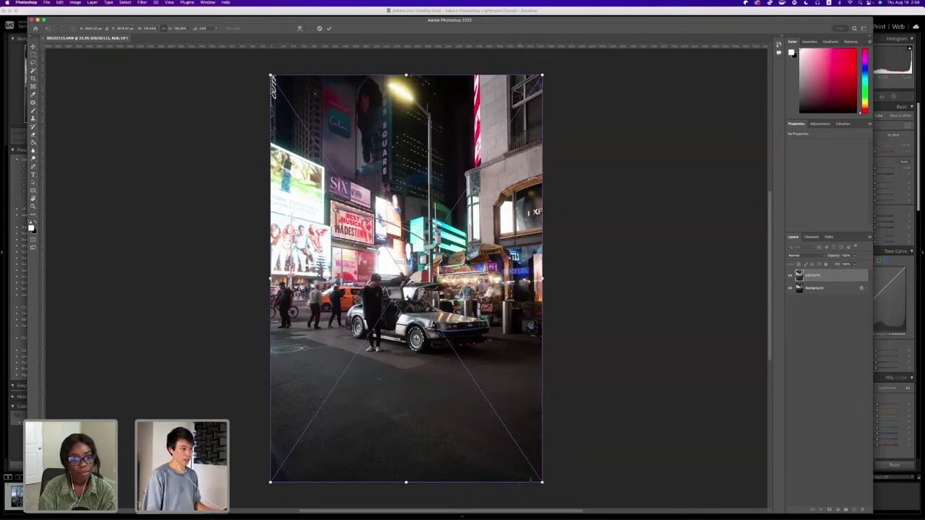
pyautogui.press('Return')
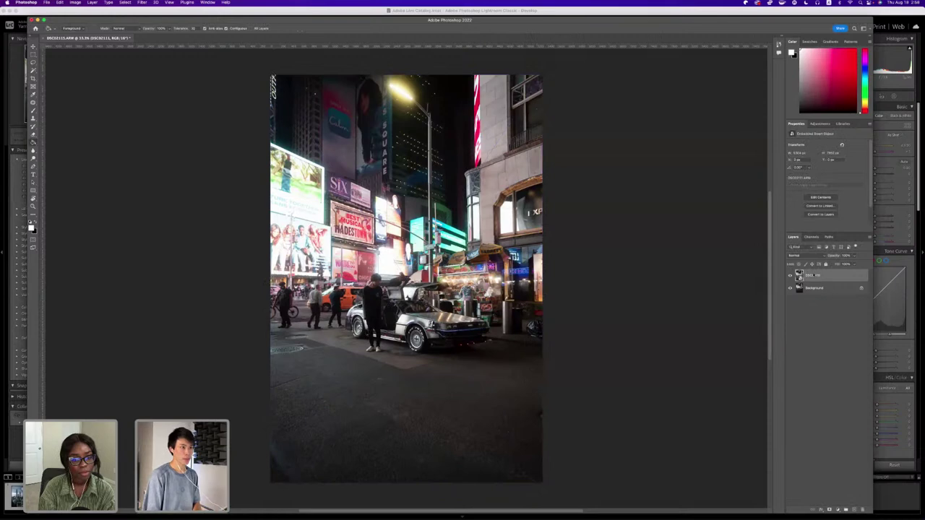
# Rasterize the DSC02111 smart object layer above Background into a regular pixel layer.
pyautogui.rightClick(814, 275)
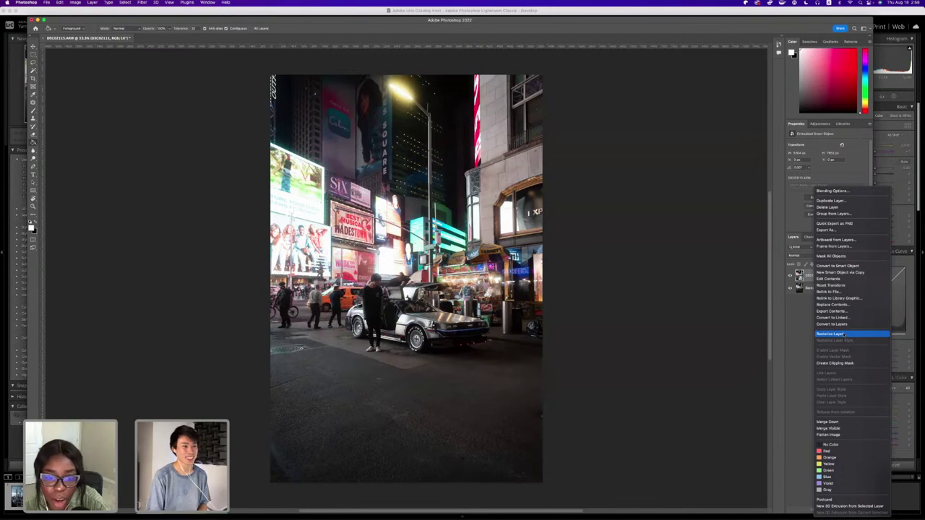
pyautogui.click(844, 334)
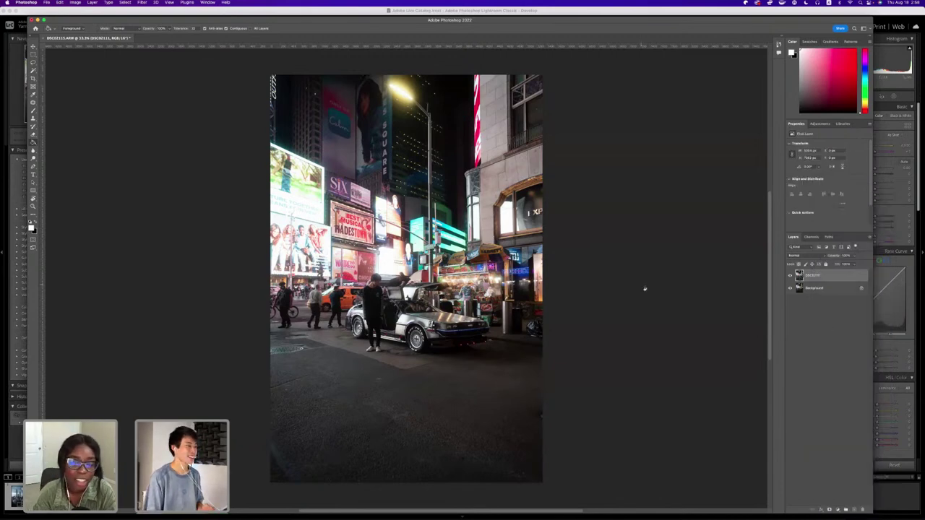
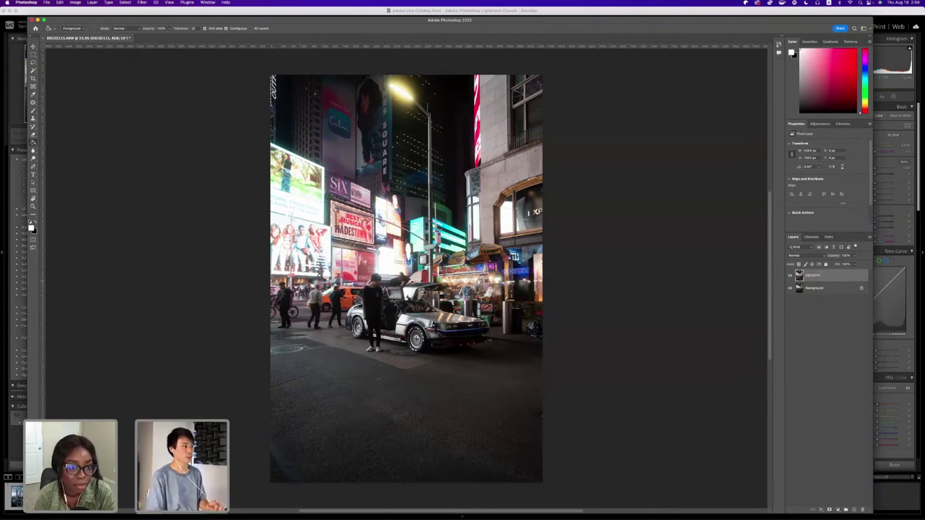
# Switch to the Move tool with V.
pyautogui.press('v')
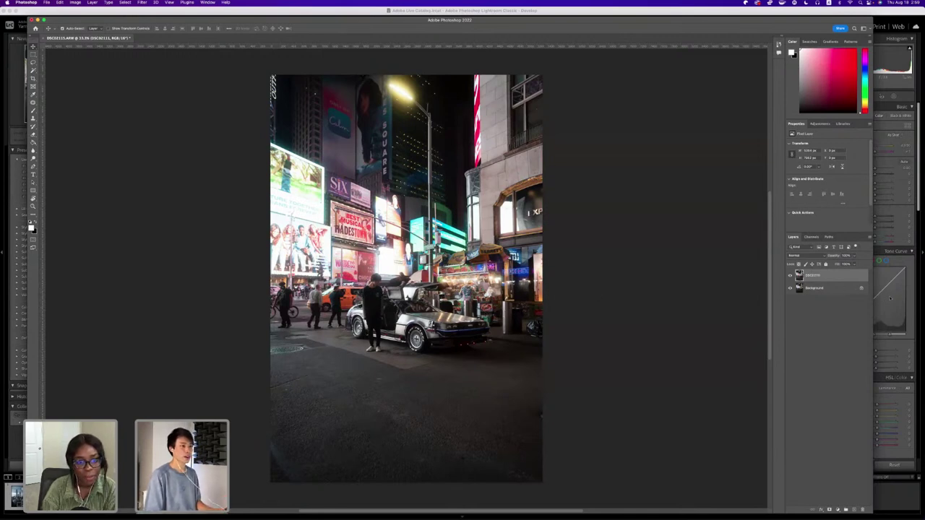
# Unlock the Background layer and drag Layer 0 above the other photo layer.
pyautogui.click(859, 288)
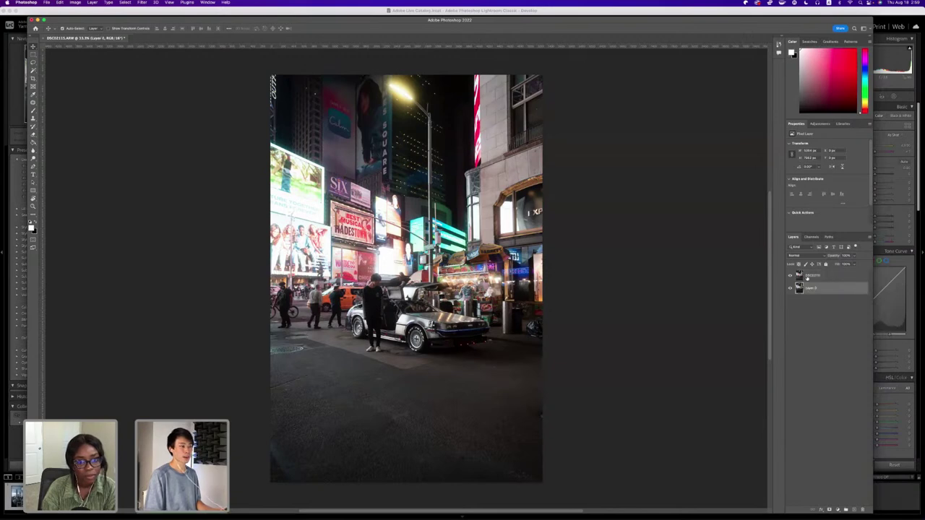
pyautogui.keyDown('shift'); pyautogui.click(835, 276); pyautogui.keyUp('shift')
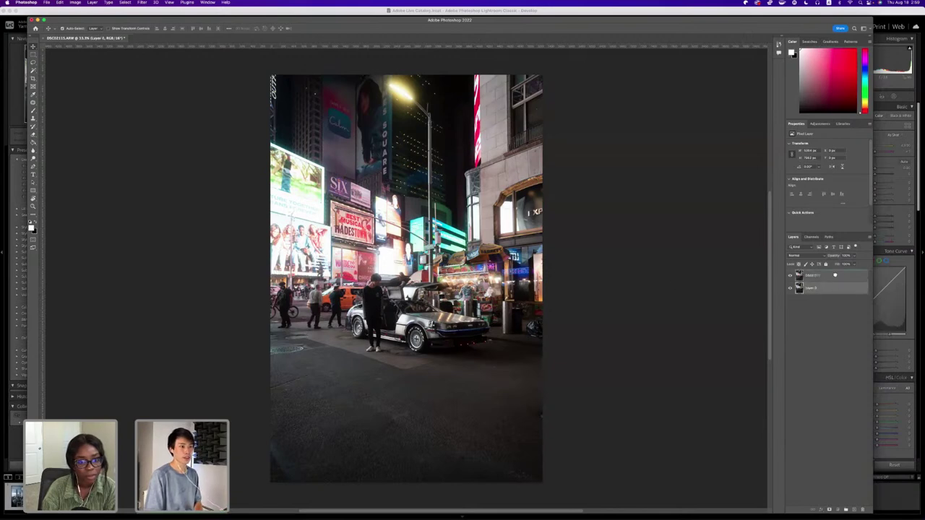
pyautogui.moveTo(836, 276); pyautogui.dragTo(835, 293)
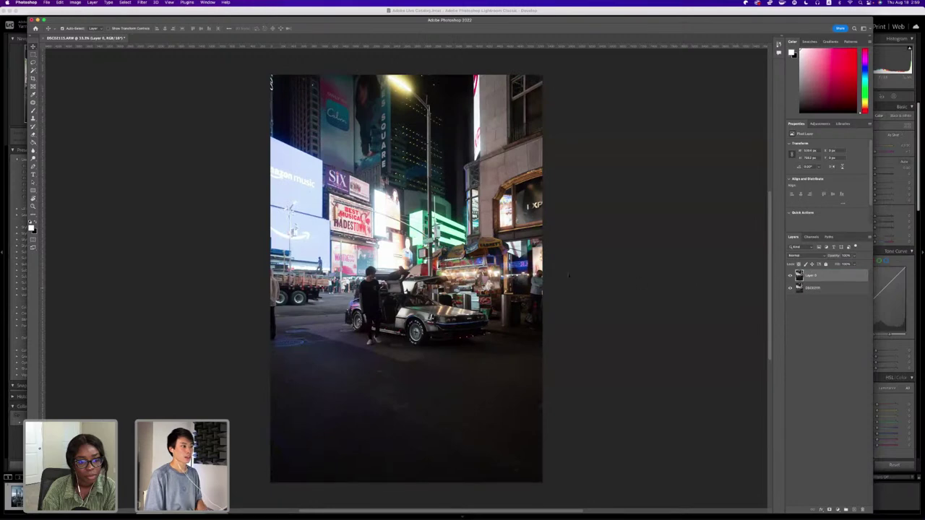
pyautogui.click(831, 289)
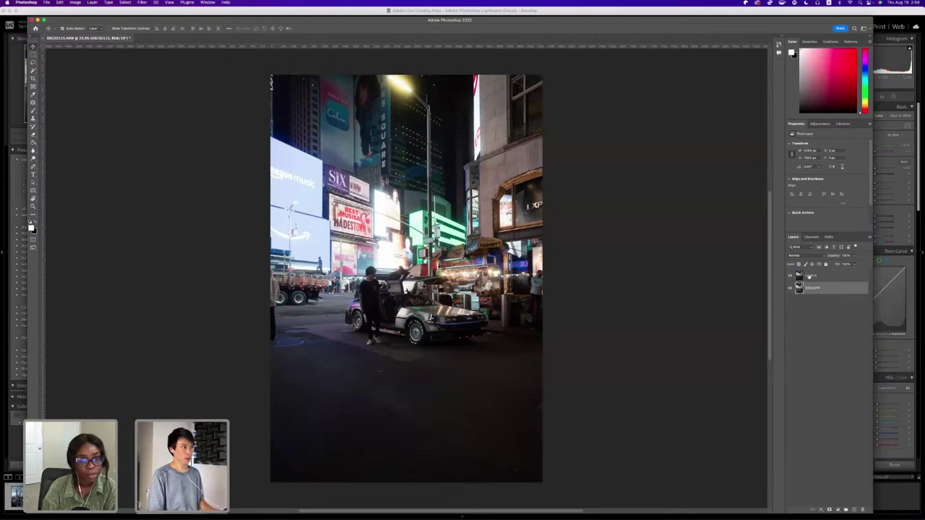
pyautogui.click(809, 276)
# Toggle Layer 0's visibility to compare the darker and brighter shots, then select both layers.
pyautogui.click(790, 276)
pyautogui.click(791, 276)
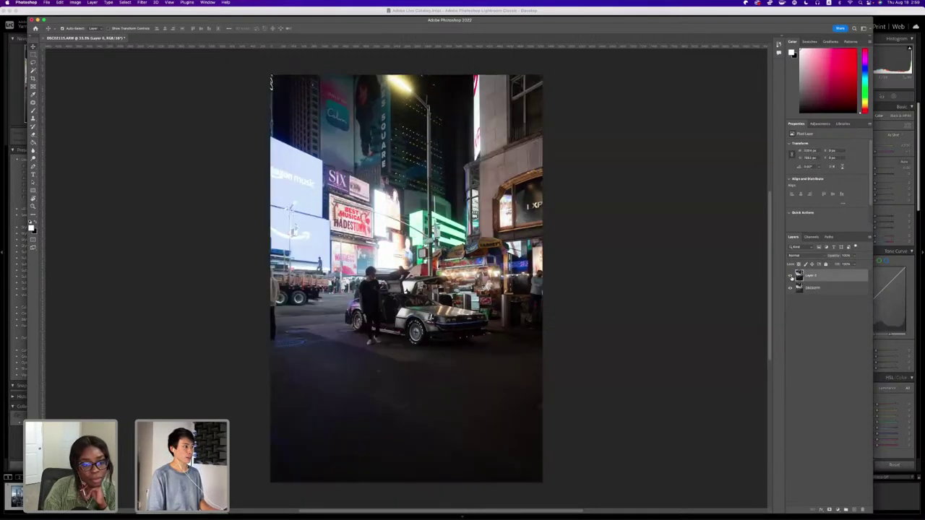
pyautogui.click(791, 276)
pyautogui.click(790, 276)
pyautogui.click(790, 276)
pyautogui.click(790, 276)
pyautogui.click(790, 276)
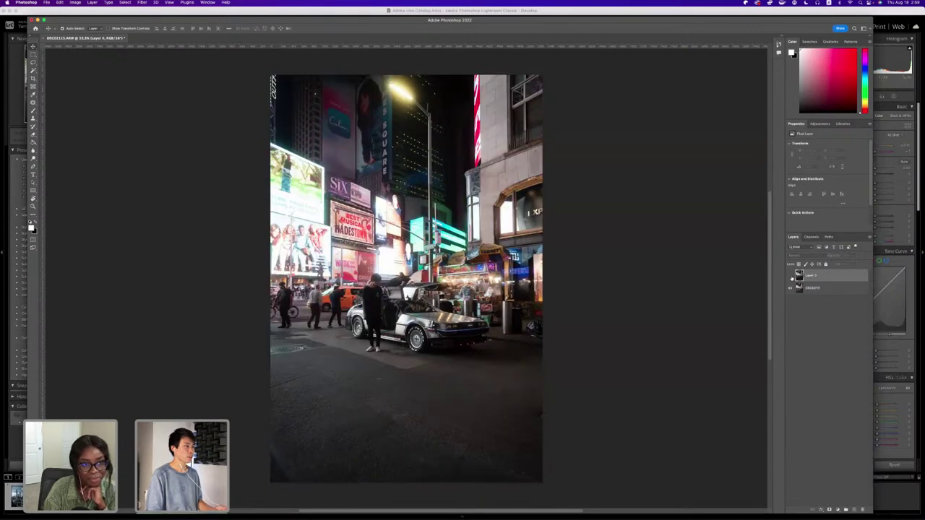
pyautogui.click(791, 276)
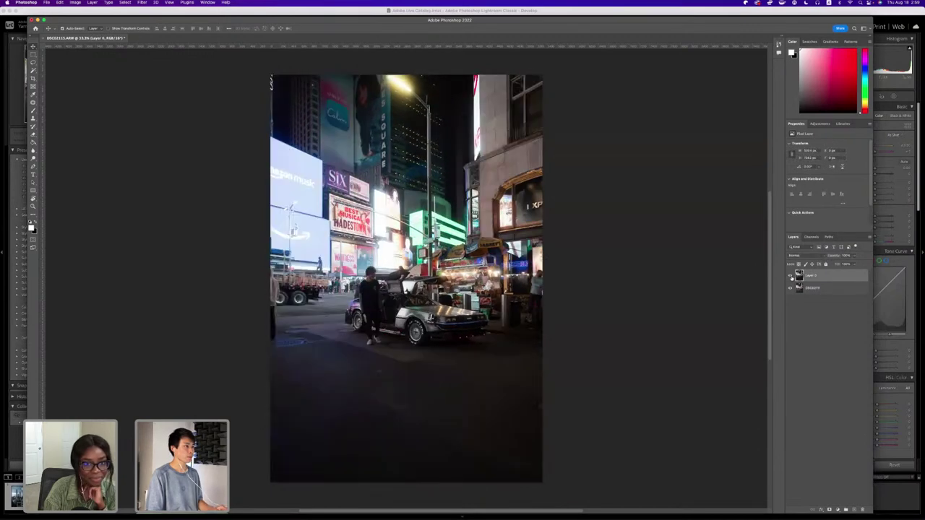
pyautogui.click(791, 276)
pyautogui.click(790, 276)
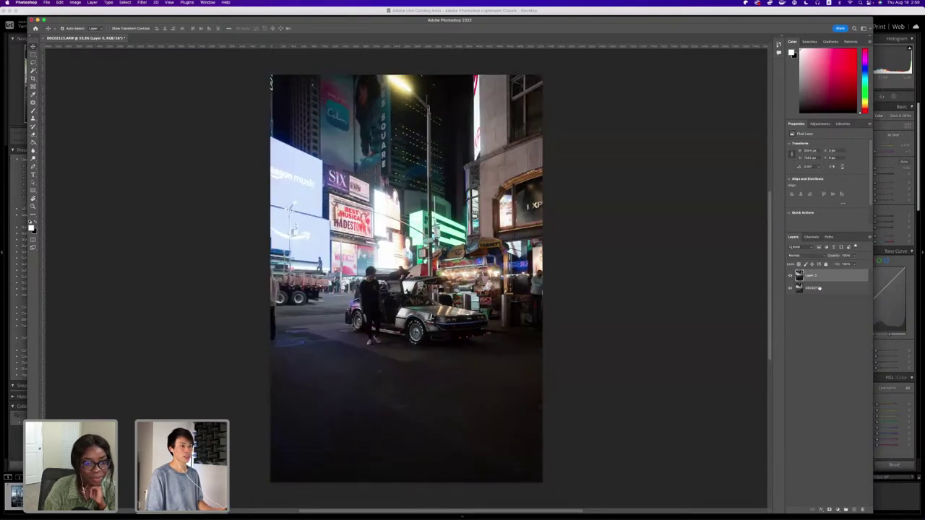
pyautogui.keyDown('shift'); pyautogui.click(818, 288); pyautogui.keyUp('shift')
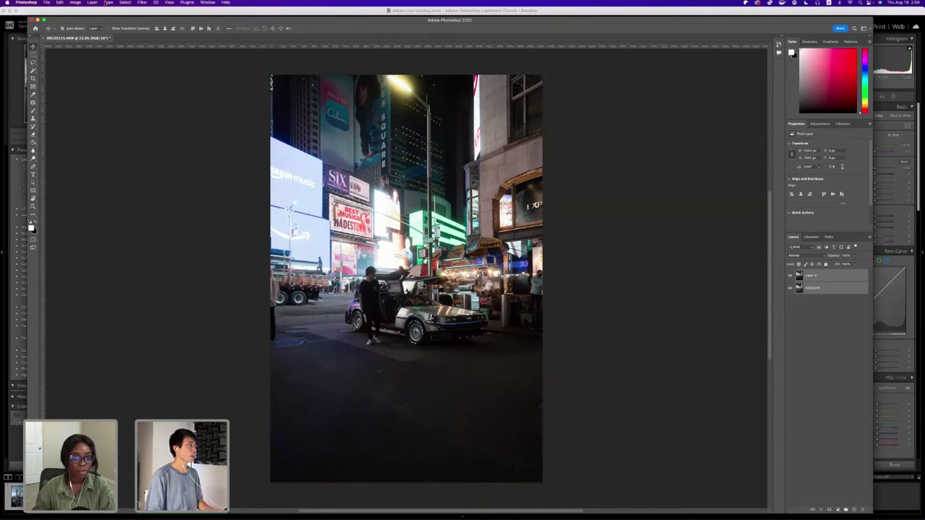
# Open Edit > Auto-Align Layers for the two selected Times Square layers.
pyautogui.click(75, 2)
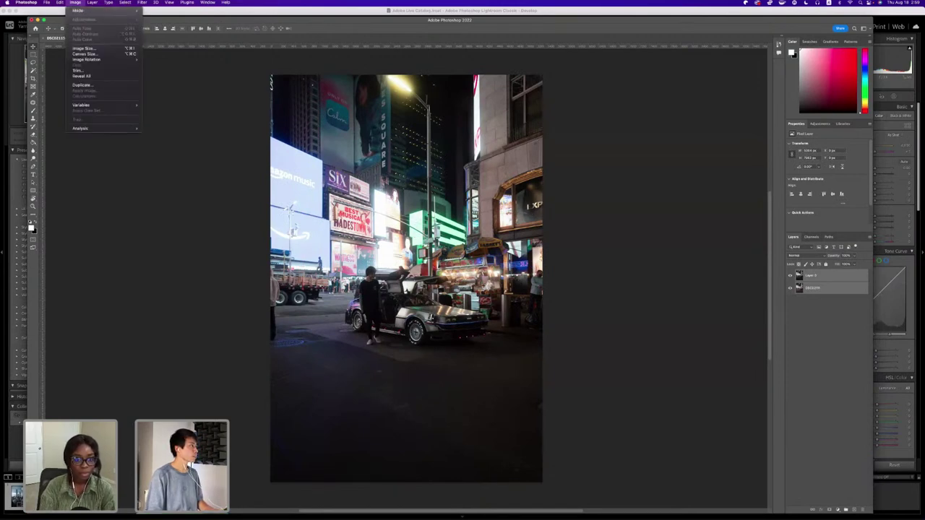
pyautogui.moveTo(125, 2)
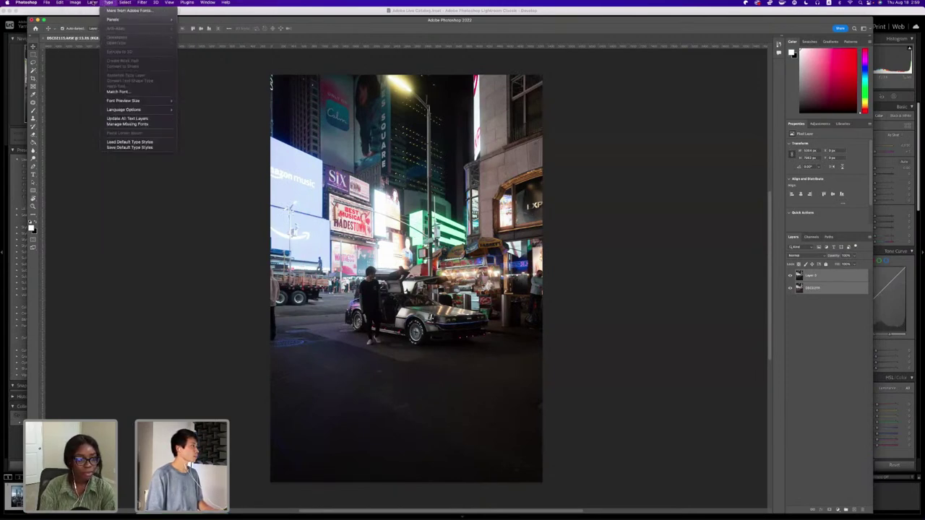
pyautogui.moveTo(94, 3)
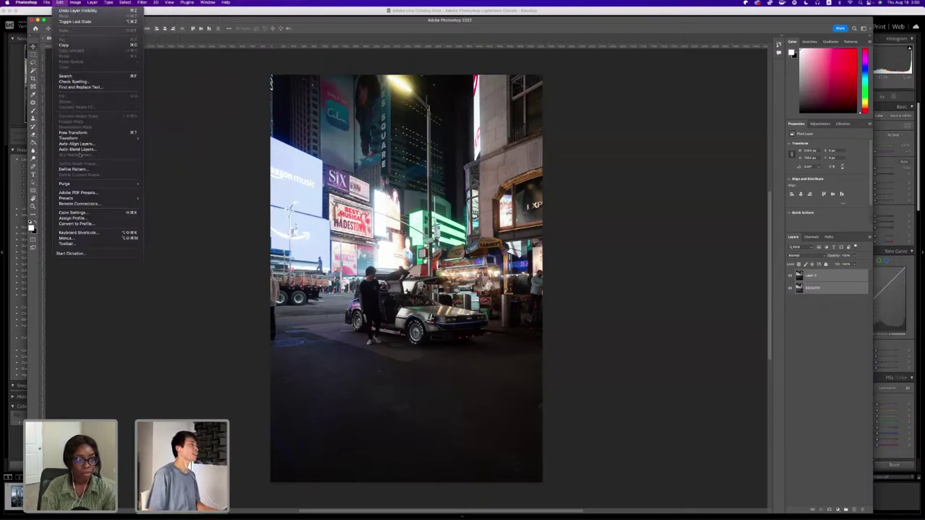
pyautogui.moveTo(83, 138)
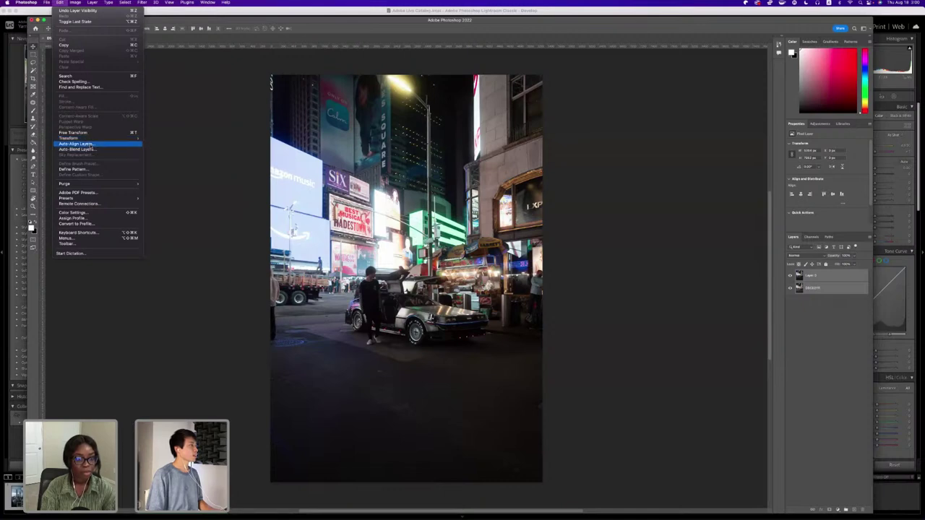
pyautogui.click(85, 145)
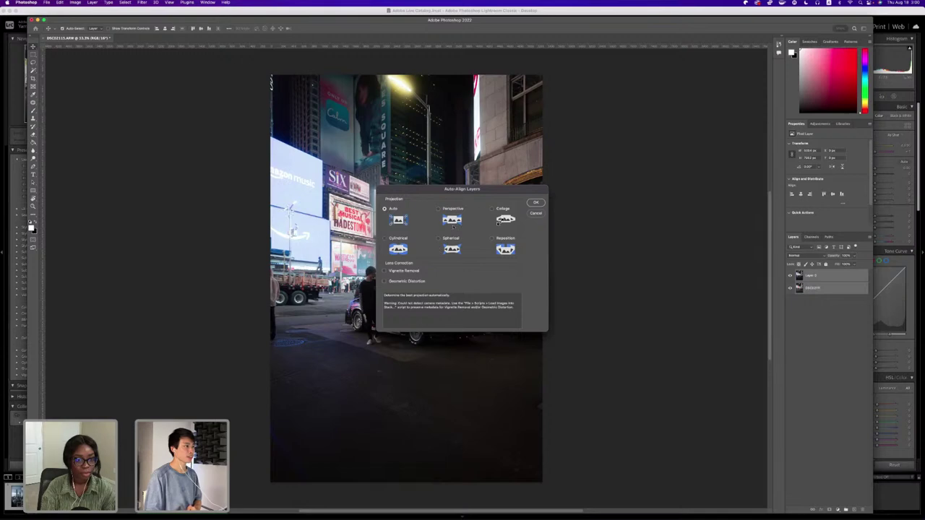
# Apply Auto projection alignment and toggle the top layer to check the result.
pyautogui.click(536, 202)
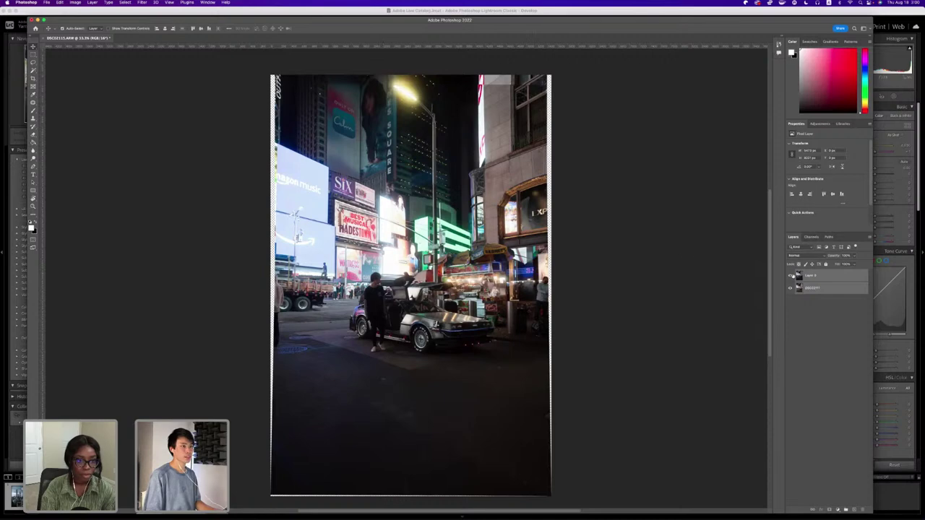
pyautogui.click(791, 276)
pyautogui.click(791, 276)
pyautogui.click(791, 276)
pyautogui.click(791, 276)
pyautogui.click(791, 276)
pyautogui.click(791, 276)
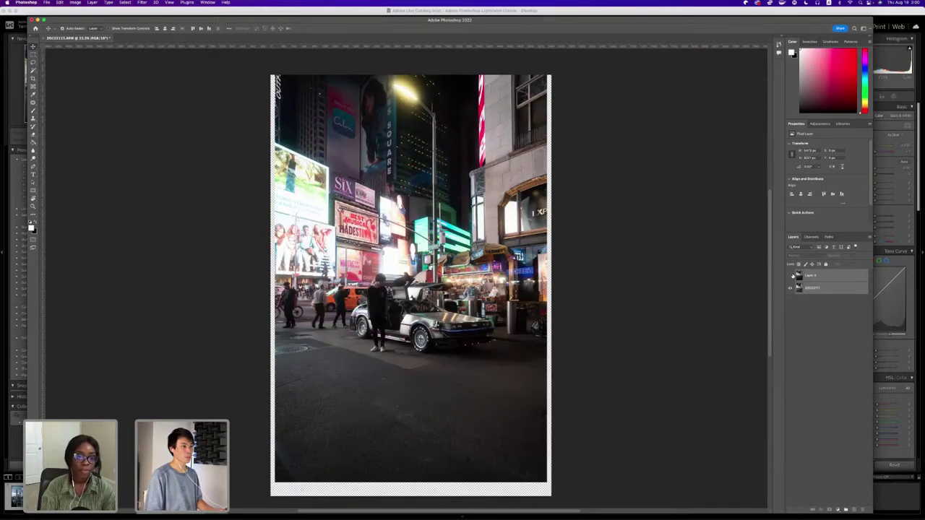
pyautogui.click(789, 275)
pyautogui.click(798, 278)
pyautogui.click(790, 276)
pyautogui.click(790, 275)
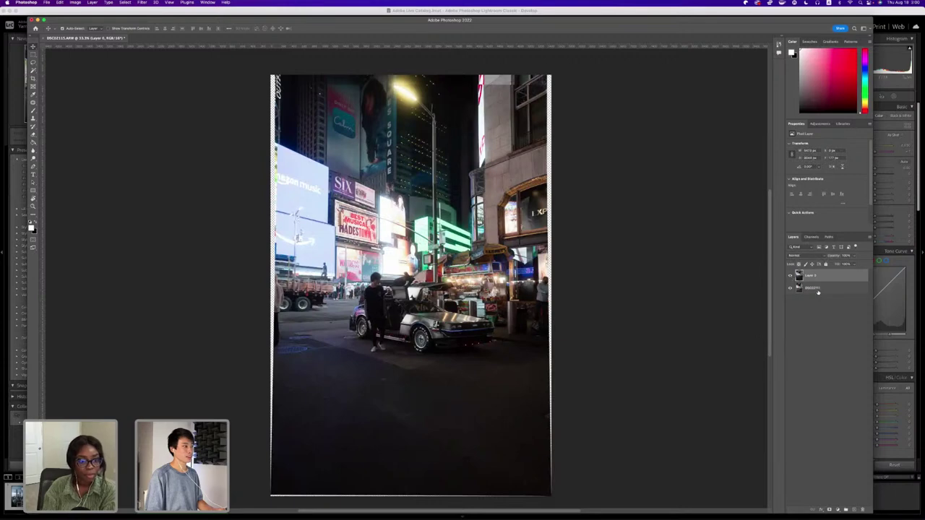
# Keep the darker photo on top, compare it with the layer beneath, then pick the Brush tool.
pyautogui.moveTo(818, 292); pyautogui.dragTo(816, 277)
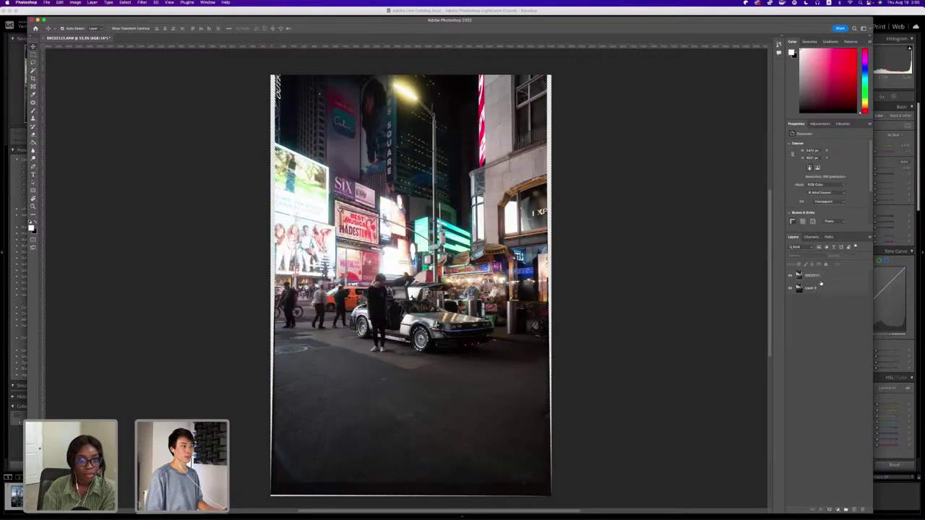
pyautogui.moveTo(818, 287); pyautogui.dragTo(821, 292)
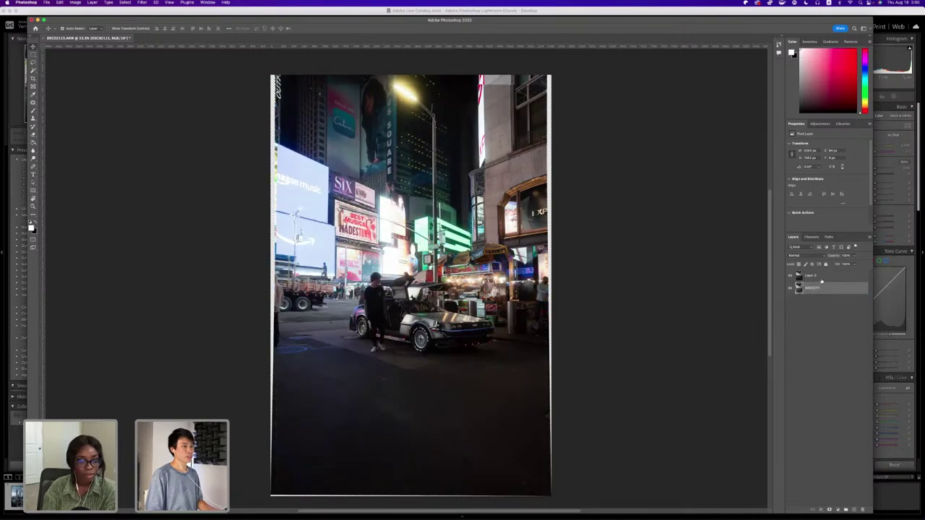
pyautogui.click(821, 281)
pyautogui.click(790, 276)
pyautogui.click(790, 276)
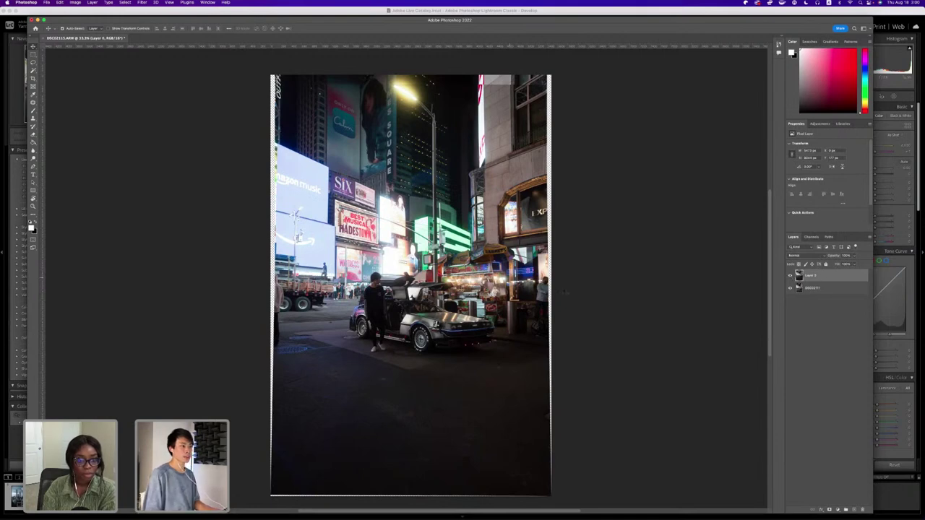
pyautogui.click(790, 276)
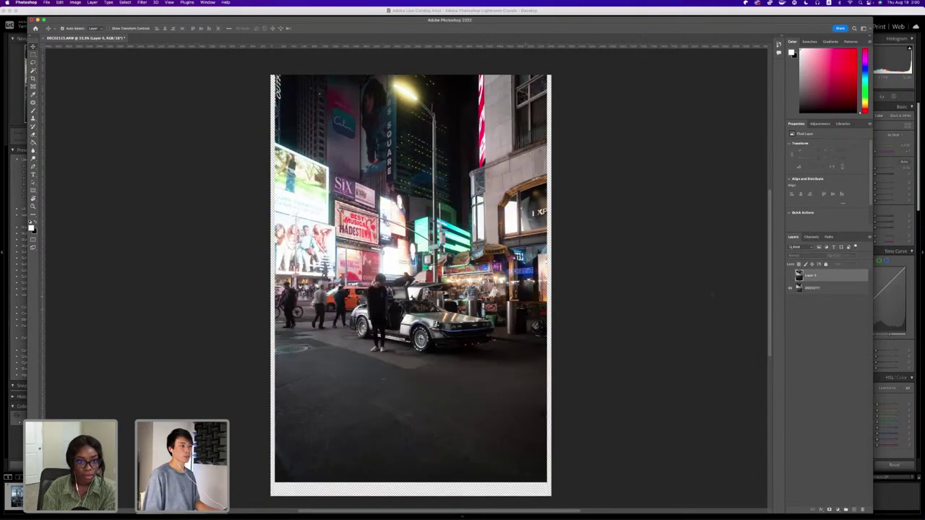
pyautogui.click(789, 276)
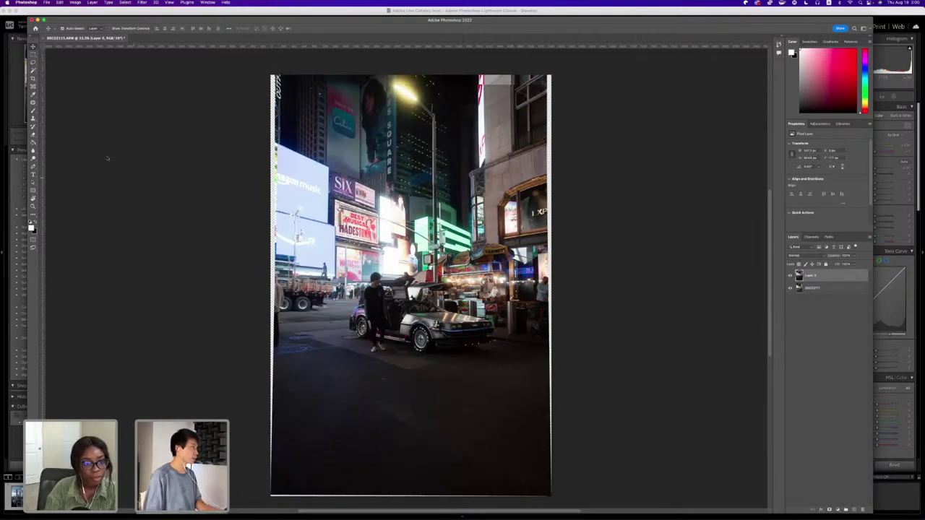
pyautogui.click(33, 110)
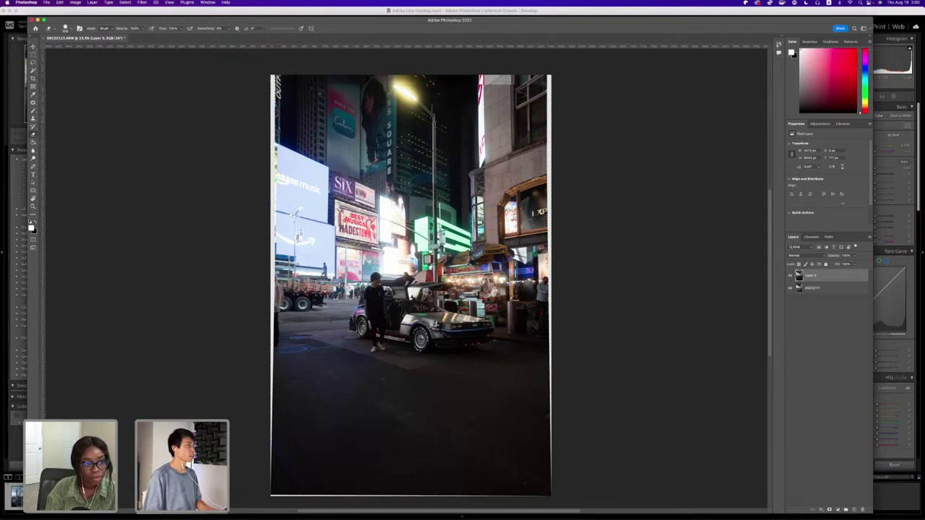
# Lower the brush Hardness and raise its Size slightly in the Brush preset picker.
pyautogui.click(65, 29)
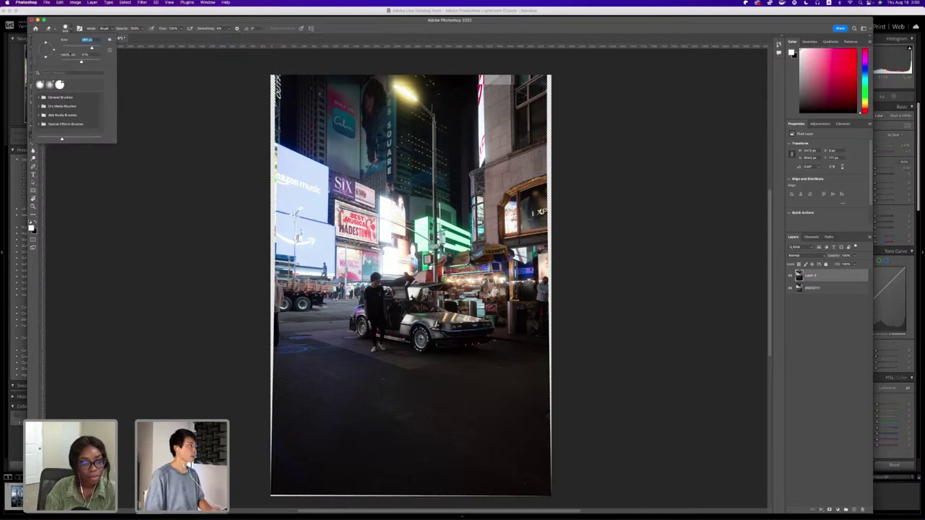
pyautogui.moveTo(81, 62); pyautogui.dragTo(74, 58)
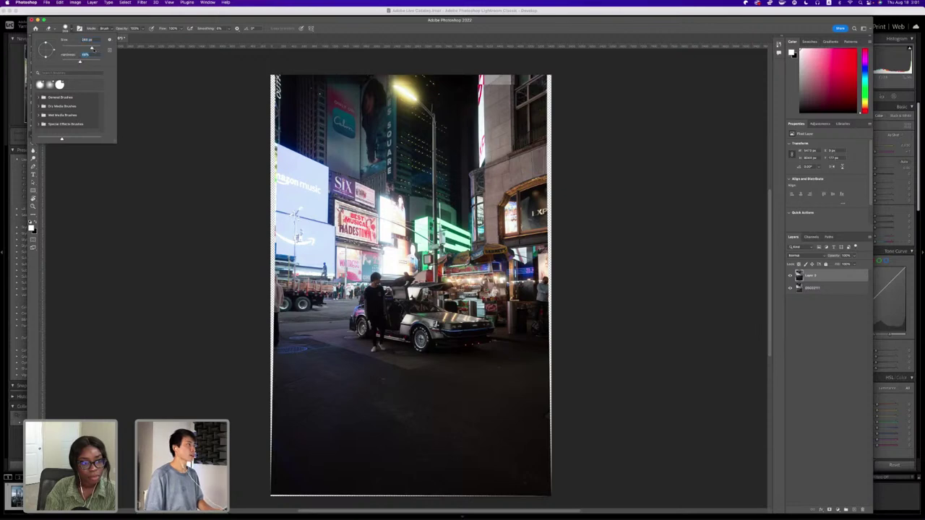
pyautogui.moveTo(91, 48); pyautogui.dragTo(97, 47)
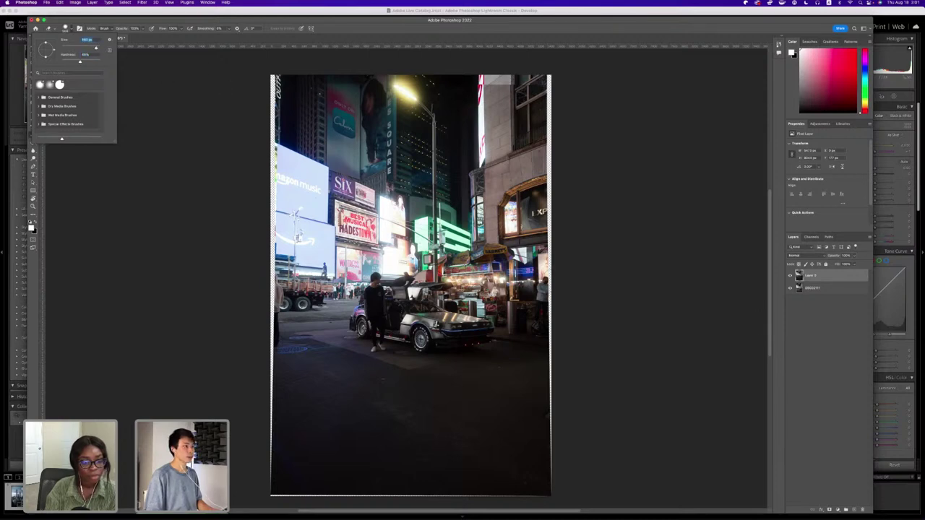
pyautogui.press('Return')
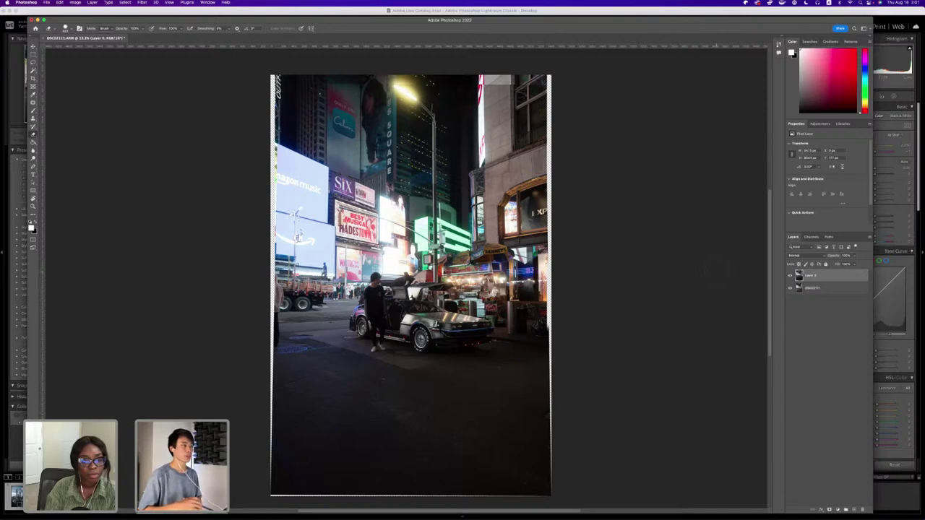
# Look over the Patch and other healing tools, then return to the Move tool.
pyautogui.press('v')
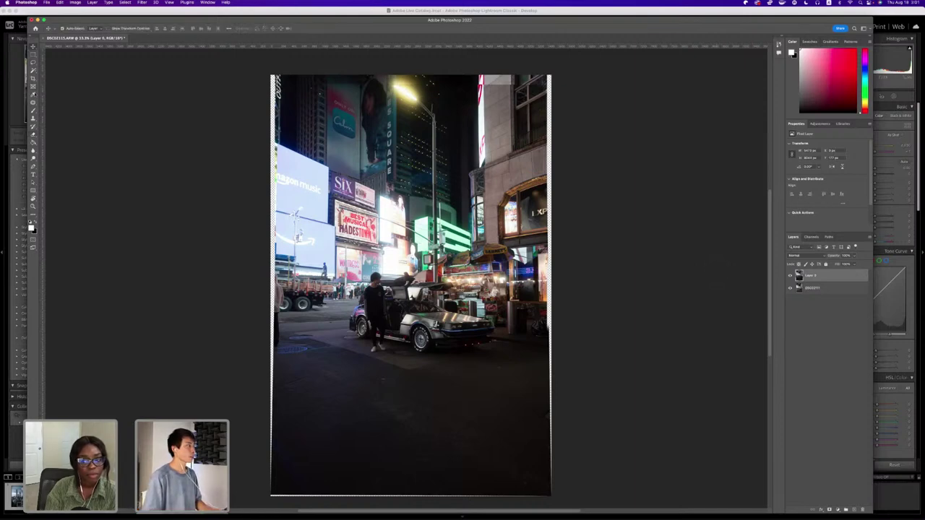
pyautogui.click(33, 103)
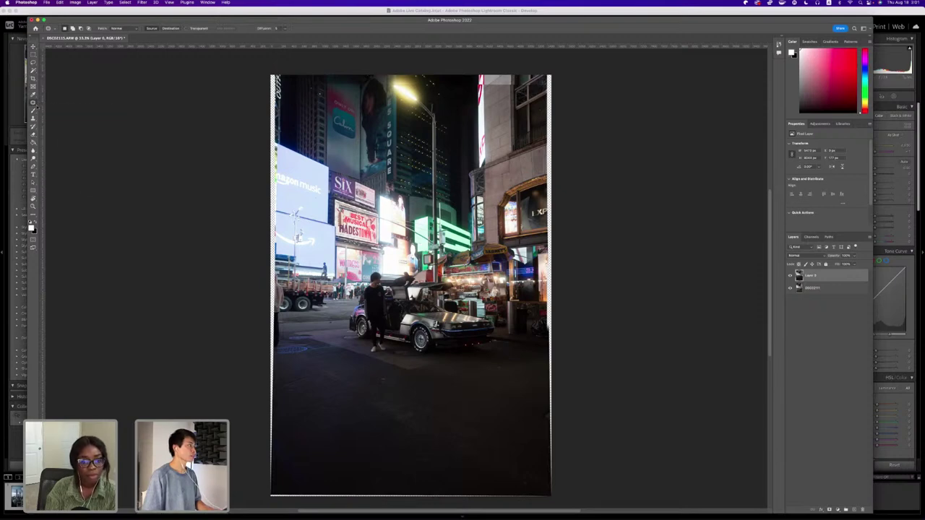
pyautogui.click(33, 103)
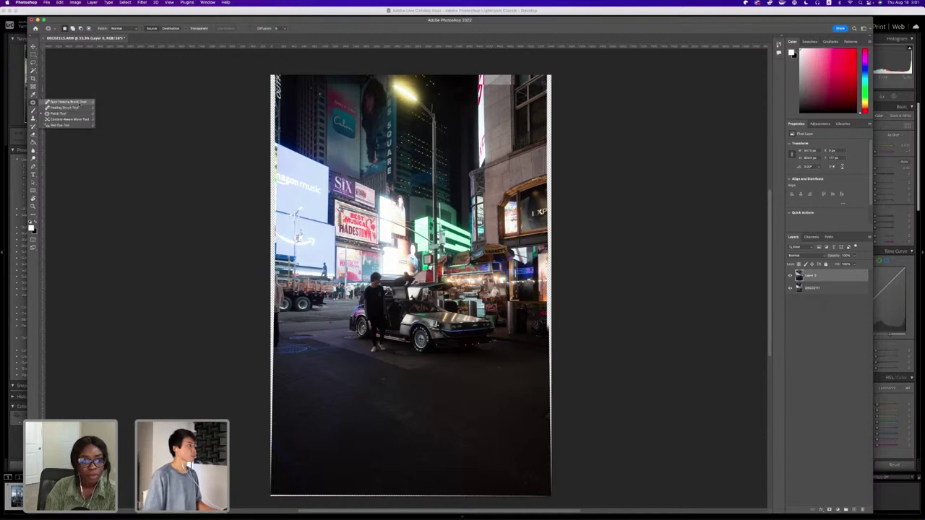
pyautogui.click(248, 296)
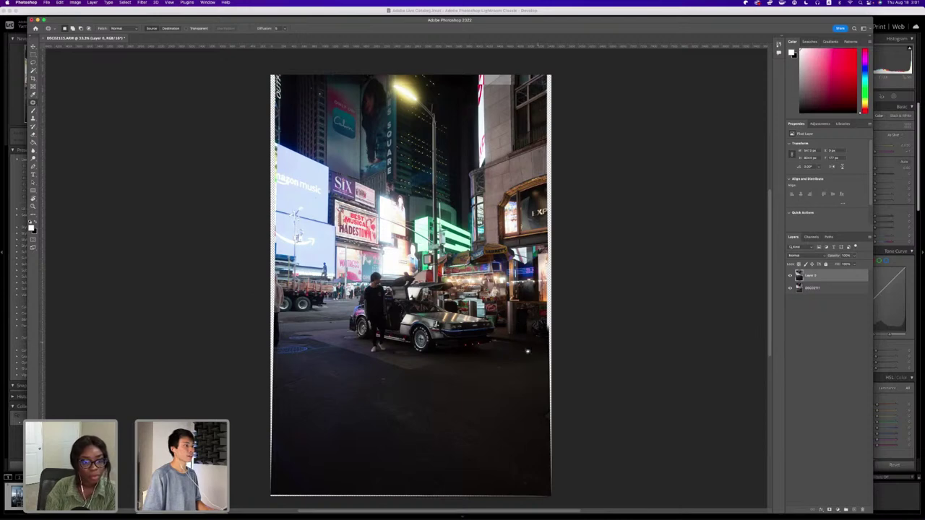
pyautogui.press('v')
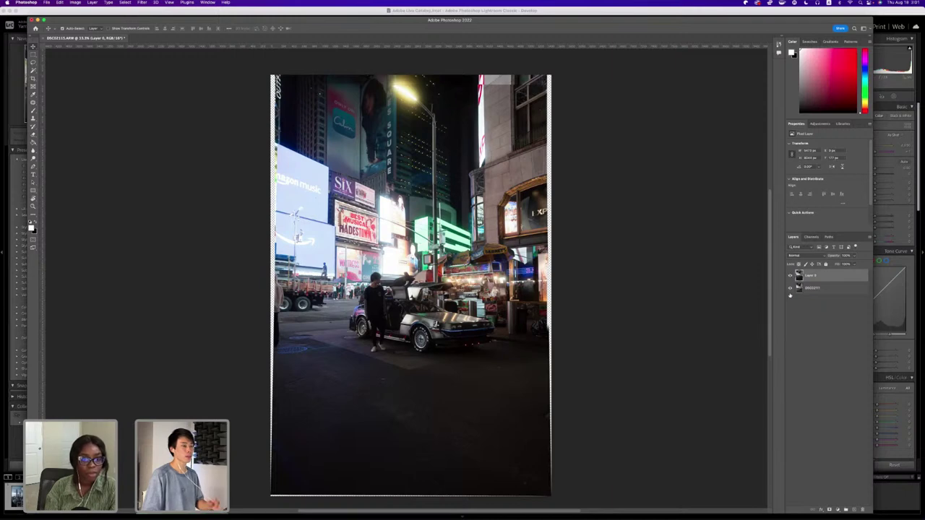
pyautogui.click(790, 276)
pyautogui.click(790, 276)
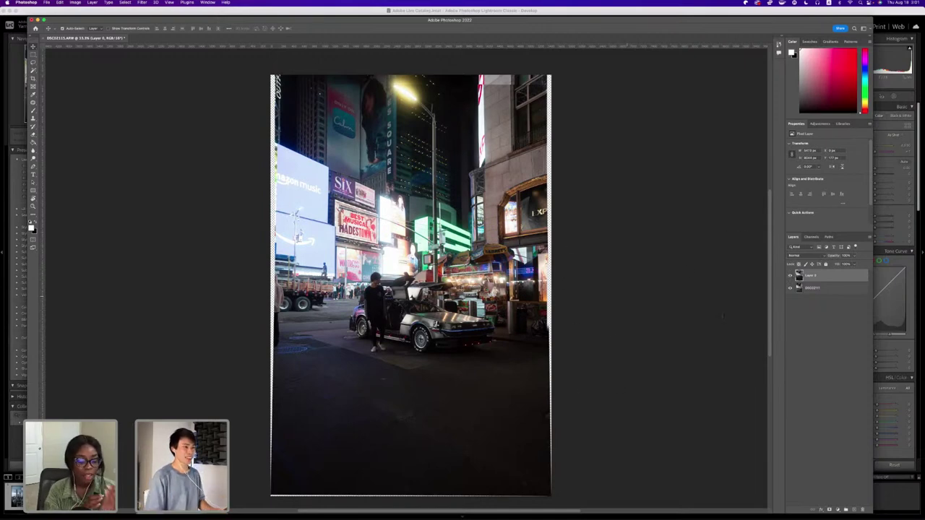
pyautogui.click(793, 330)
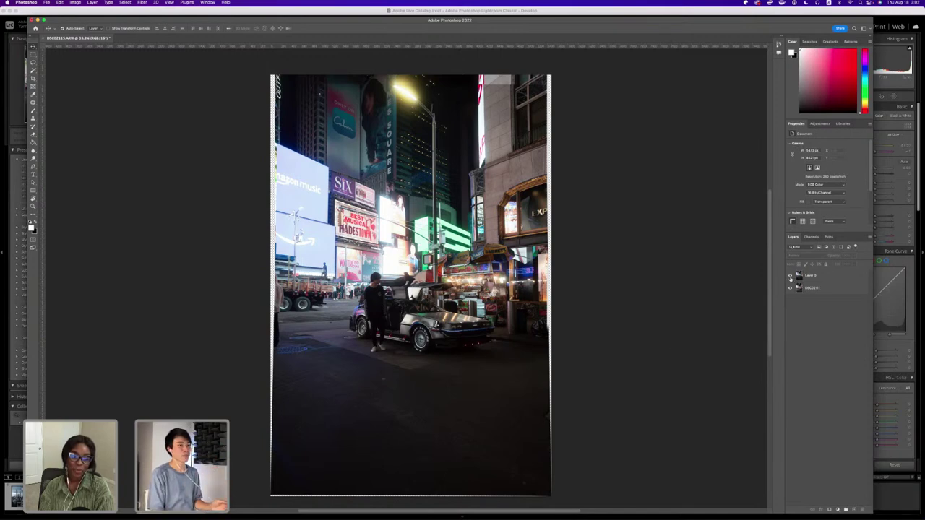
# Toggle the top layer to compare before and after, and browse the Edit menu without choosing anything.
pyautogui.click(789, 276)
pyautogui.click(790, 276)
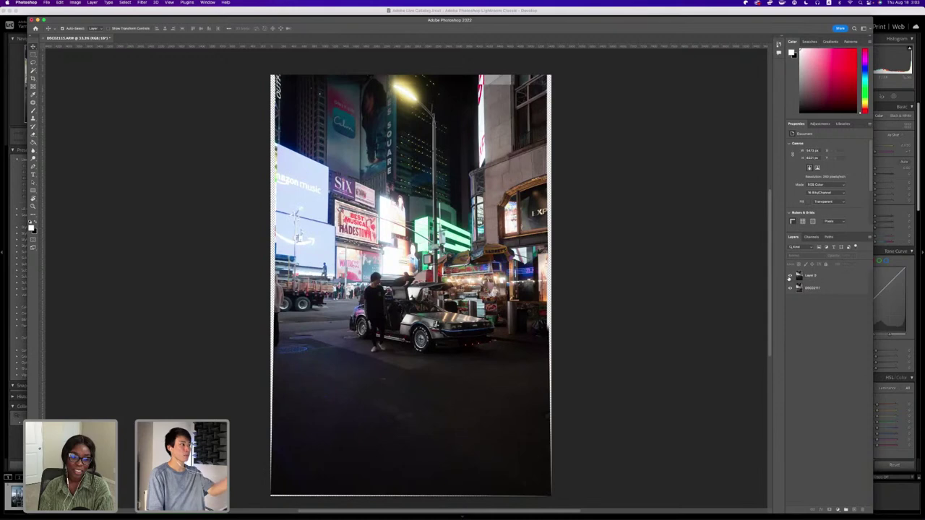
pyautogui.click(790, 276)
pyautogui.click(790, 276)
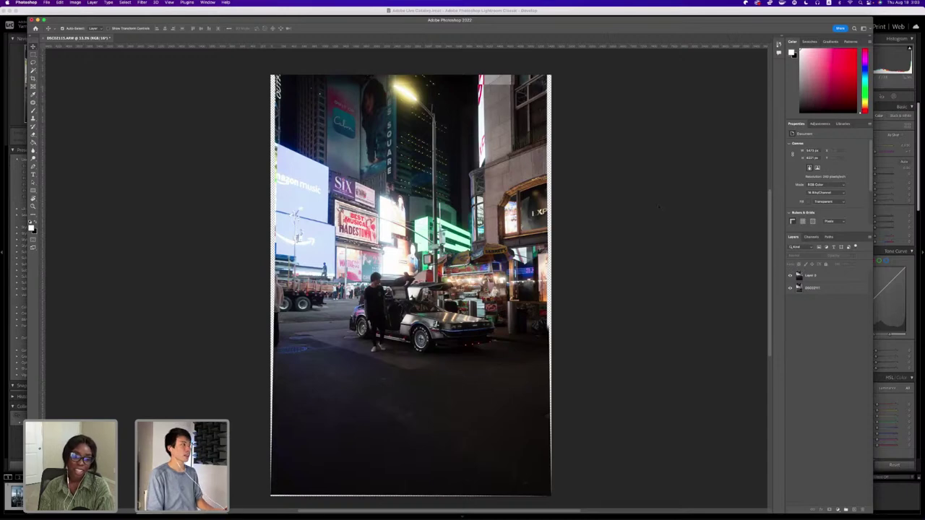
pyautogui.click(59, 2)
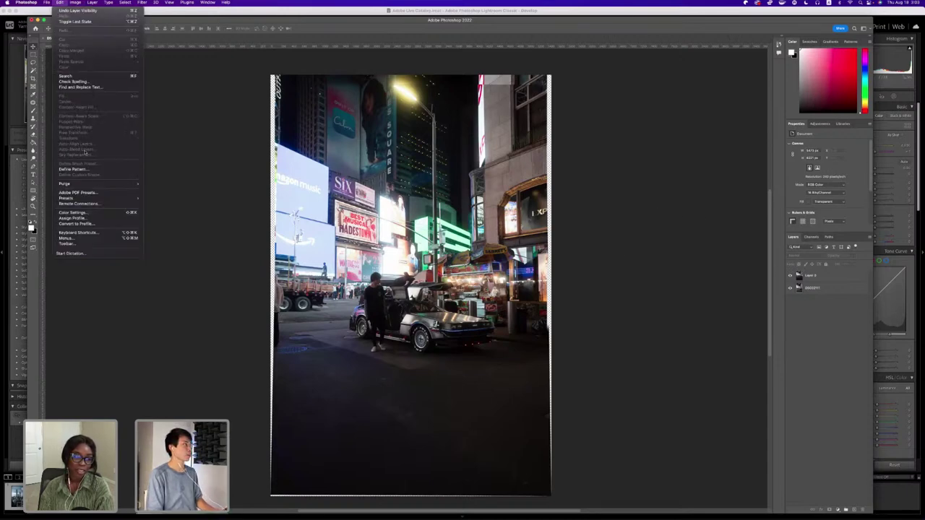
pyautogui.click(696, 264)
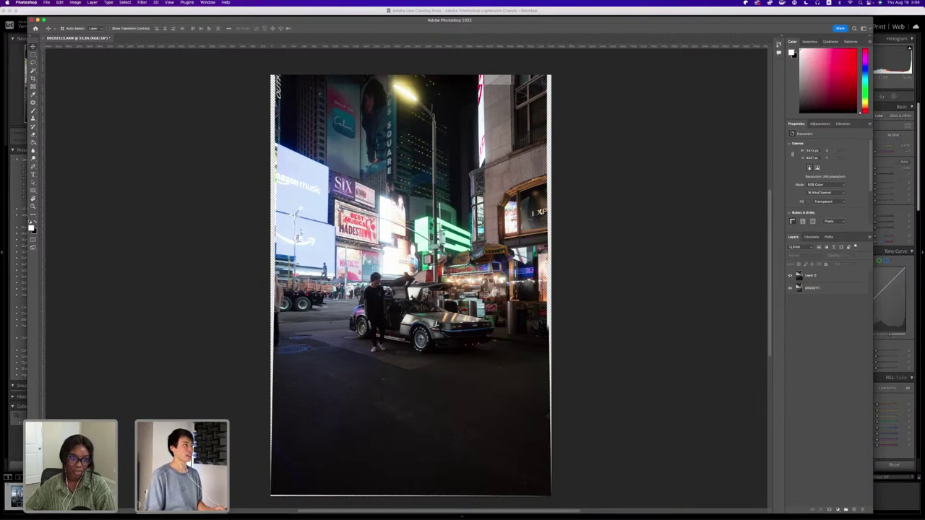
pyautogui.click(59, 2)
pyautogui.press('Escape')
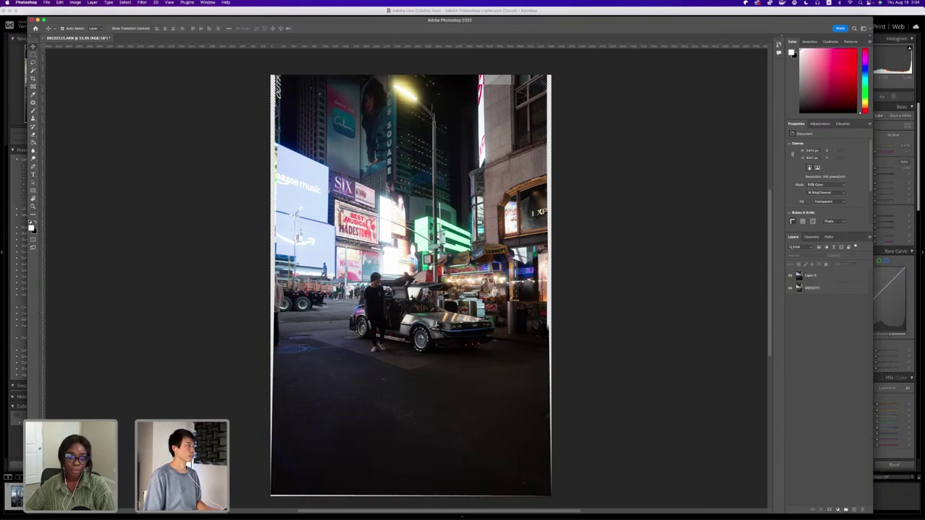
# Save the composite as DSC02115-Edit.tif and switch over to Lightroom Classic.
pyautogui.click(46, 2)
pyautogui.press('super+s')
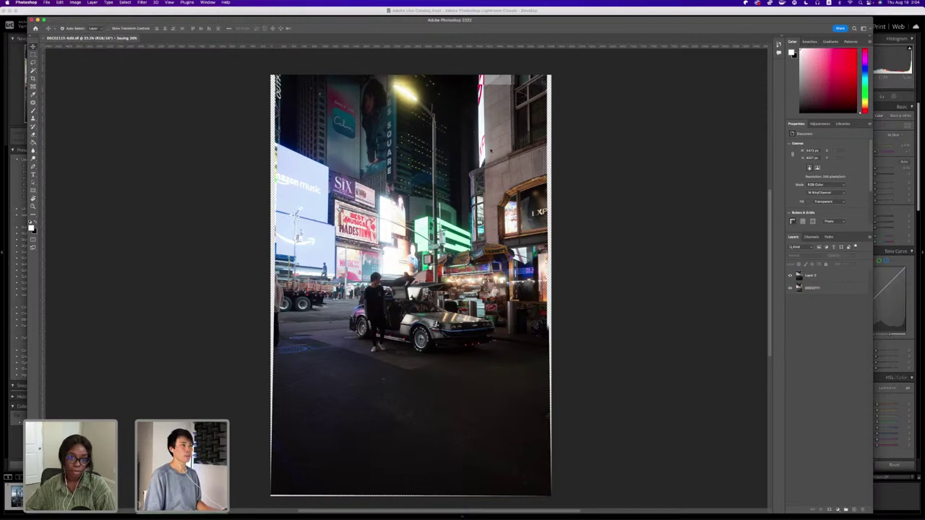
pyautogui.press('super+Tab')
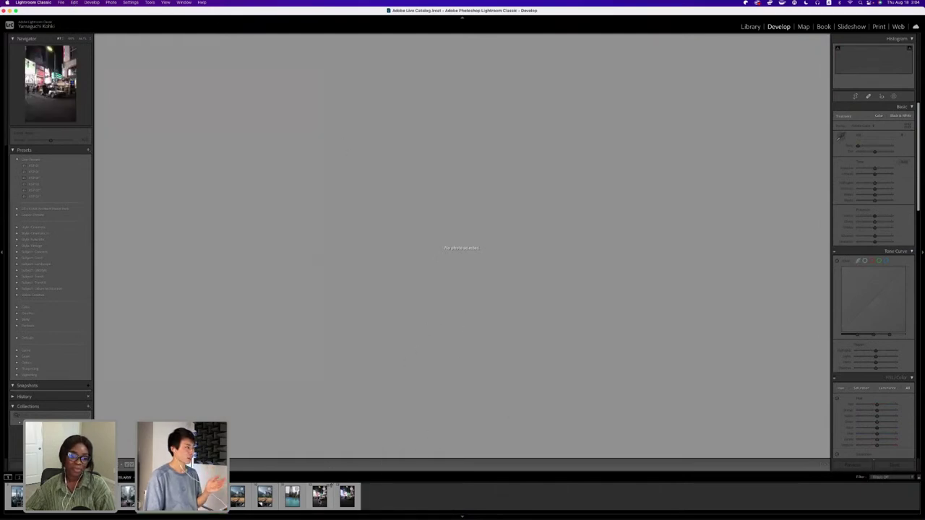
# Use Mission Control to bring Lightroom Classic back to full screen.
pyautogui.hotkey('ctrl', 'Up')
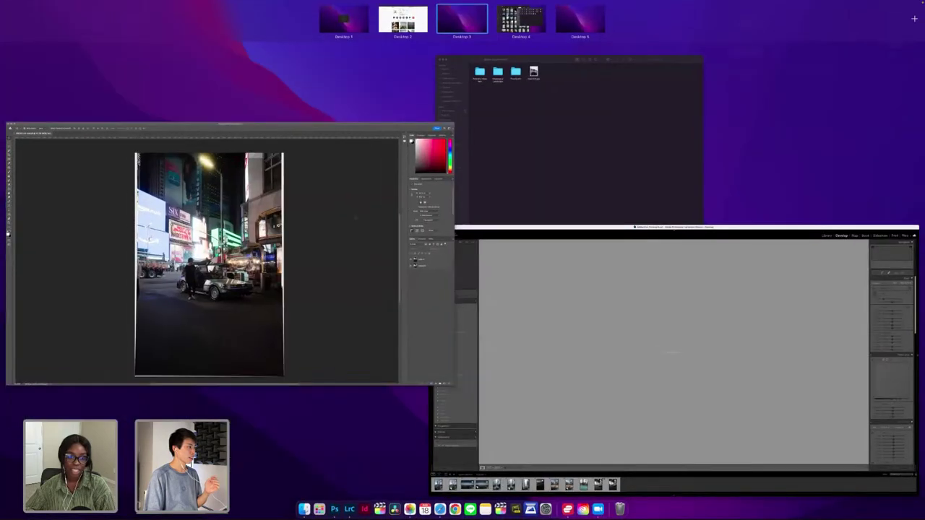
pyautogui.click(351, 215)
pyautogui.hotkey('ctrl', 'Up')
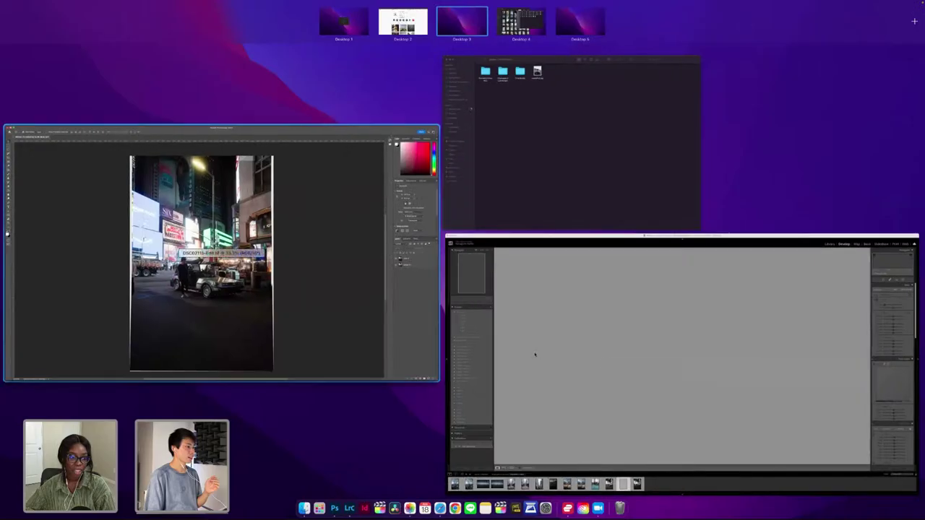
pyautogui.click(533, 354)
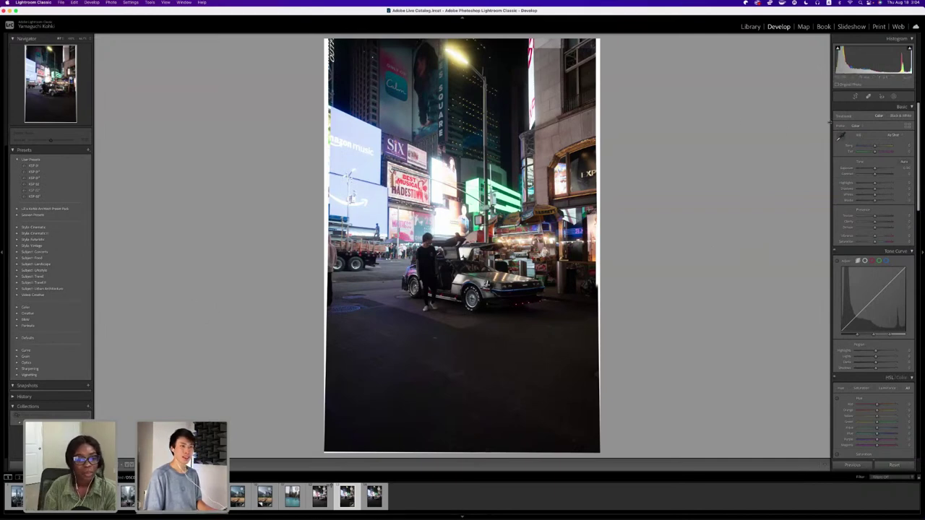
# Crop the photo by pulling the top and bottom edges slightly inward, then apply it.
pyautogui.click(854, 96)
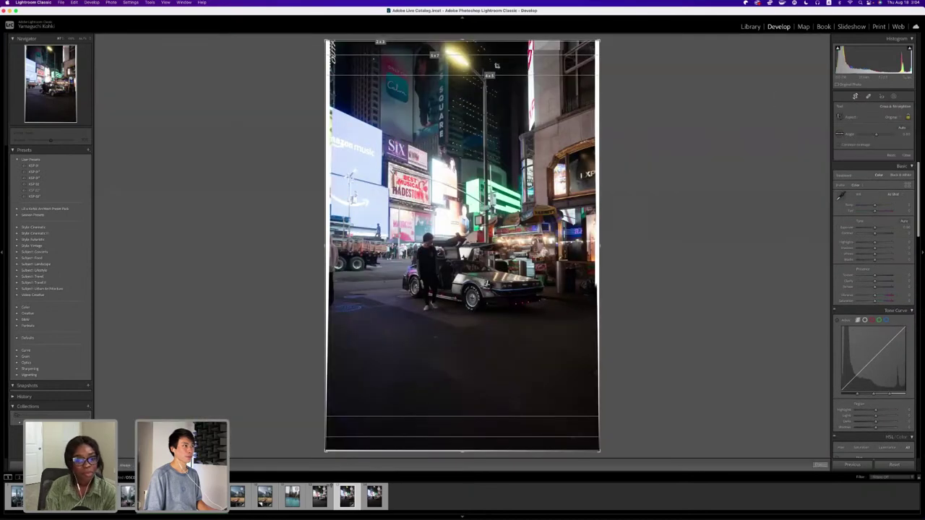
pyautogui.moveTo(463, 41); pyautogui.dragTo(463, 47)
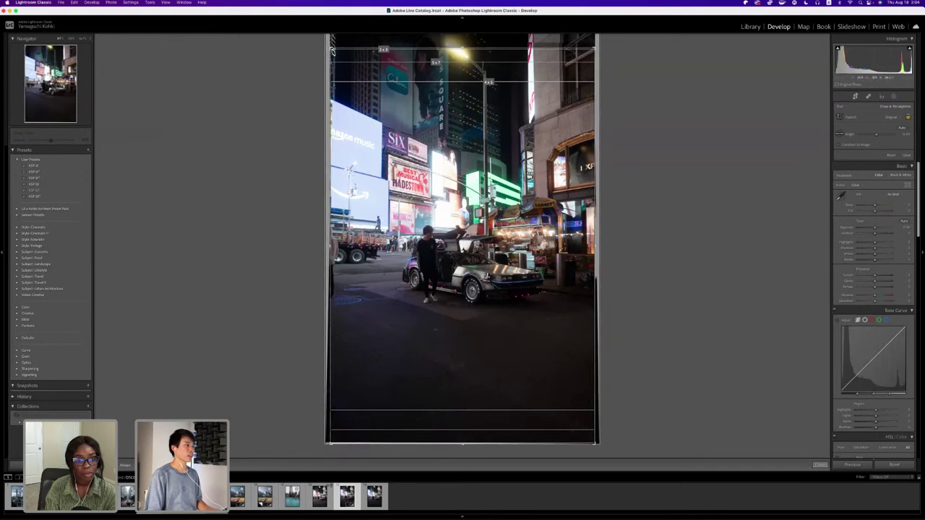
pyautogui.moveTo(462, 443); pyautogui.dragTo(463, 440)
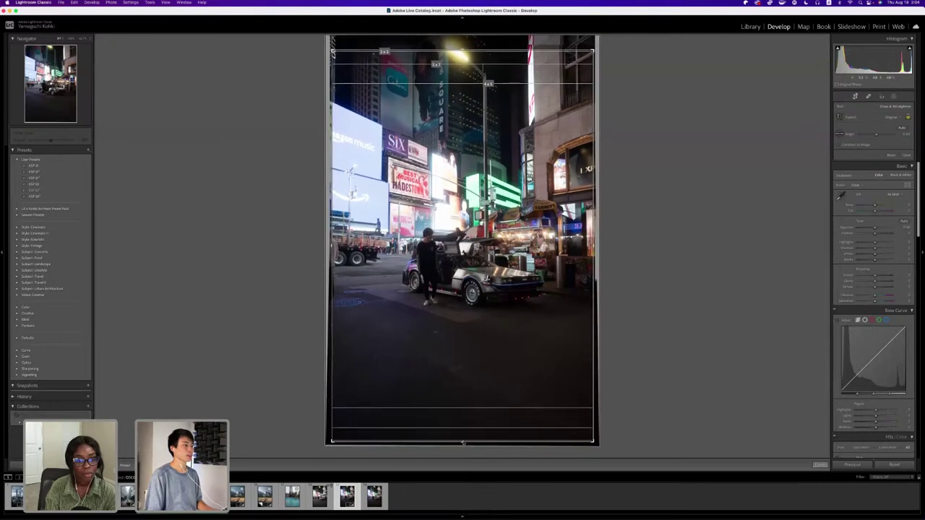
pyautogui.hotkey('ctrl', 'Up')
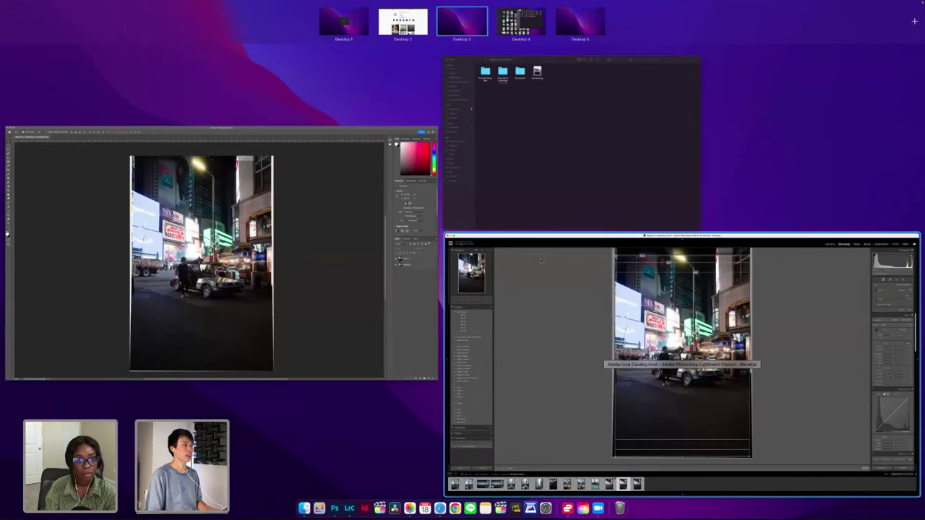
pyautogui.click(682, 361)
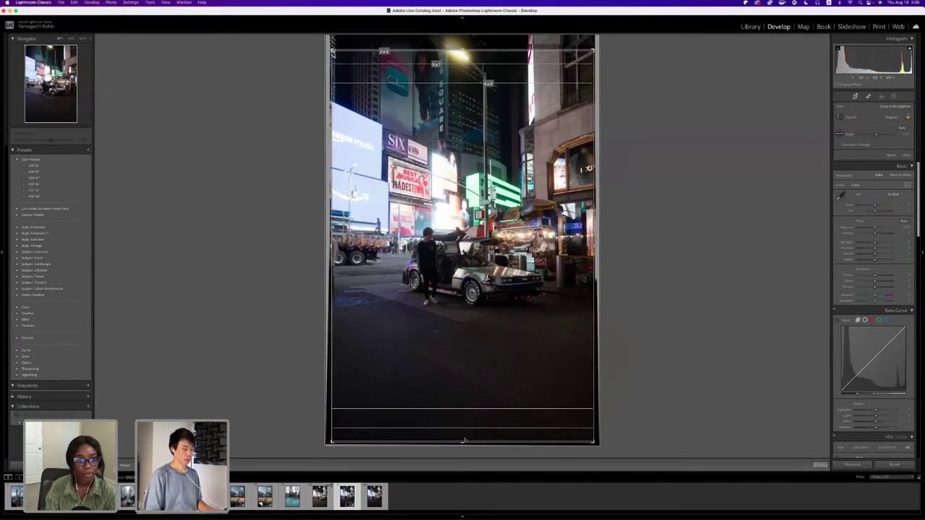
pyautogui.press('Return')
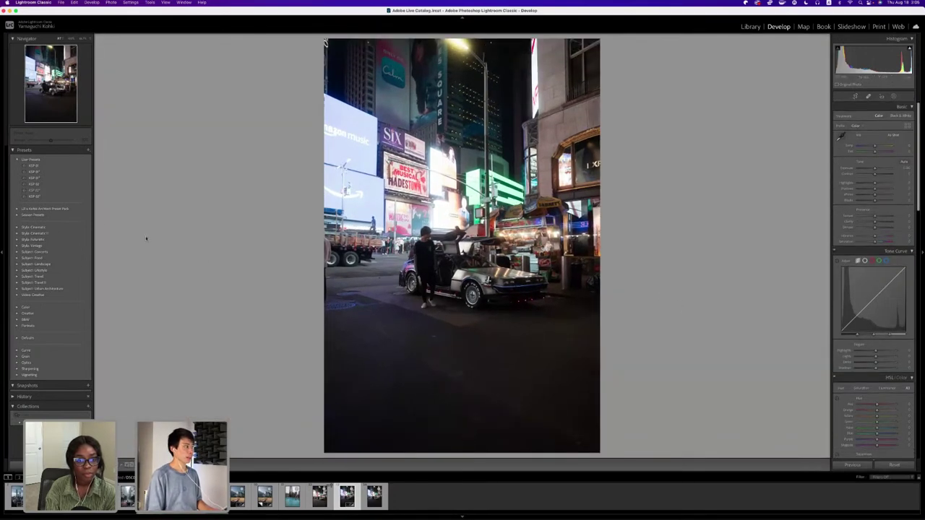
# Nudge Exposure up slightly, glance at the next photo, then hide Lightroom with Cmd+H.
pyautogui.press('.')
pyautogui.press('=')
pyautogui.press('=')
pyautogui.press('=')
pyautogui.press('-')
pyautogui.press('Right')
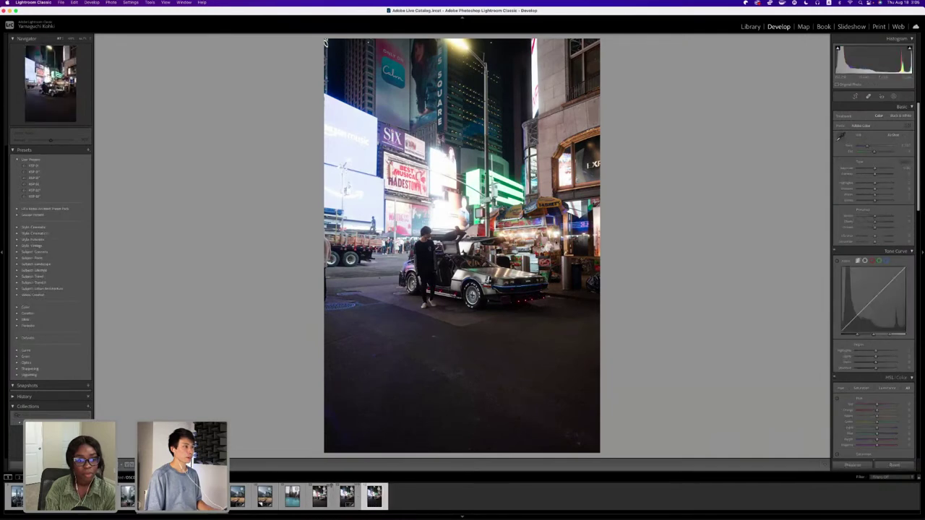
pyautogui.press('Left')
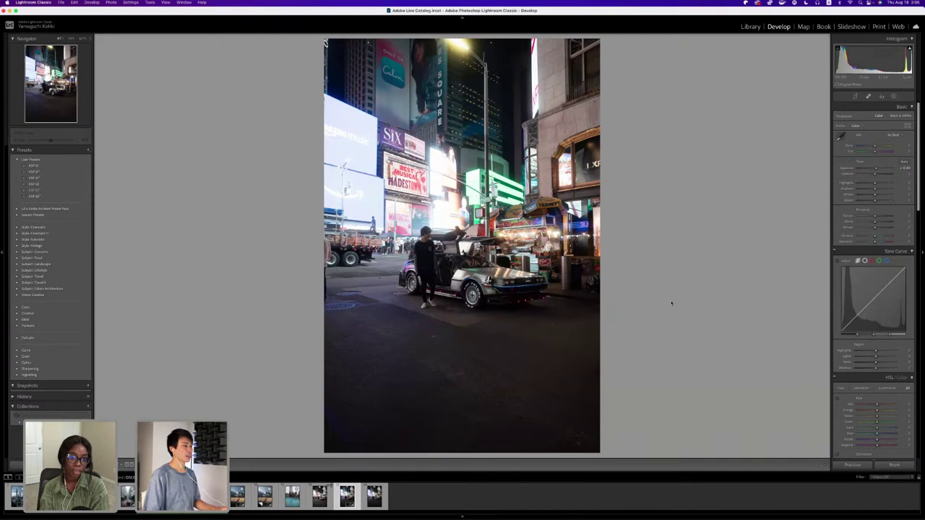
pyautogui.press('super+h')
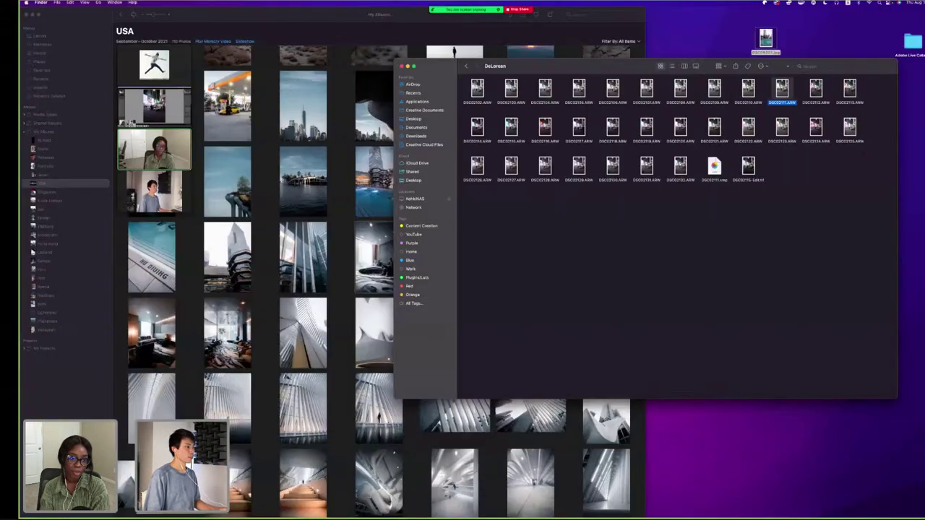
# In Photos' USA album, view the Times Square DeLorean photo full-size, then return to the grid.
pyautogui.press('super+Tab')
pyautogui.scroll(-5, 382, 268)
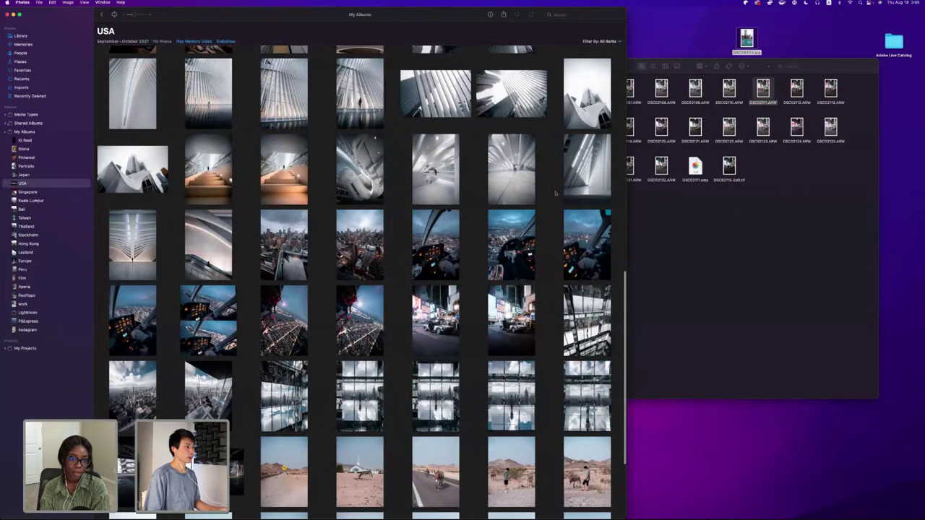
pyautogui.scroll(-2, 544, 188)
pyautogui.doubleClick(510, 210)
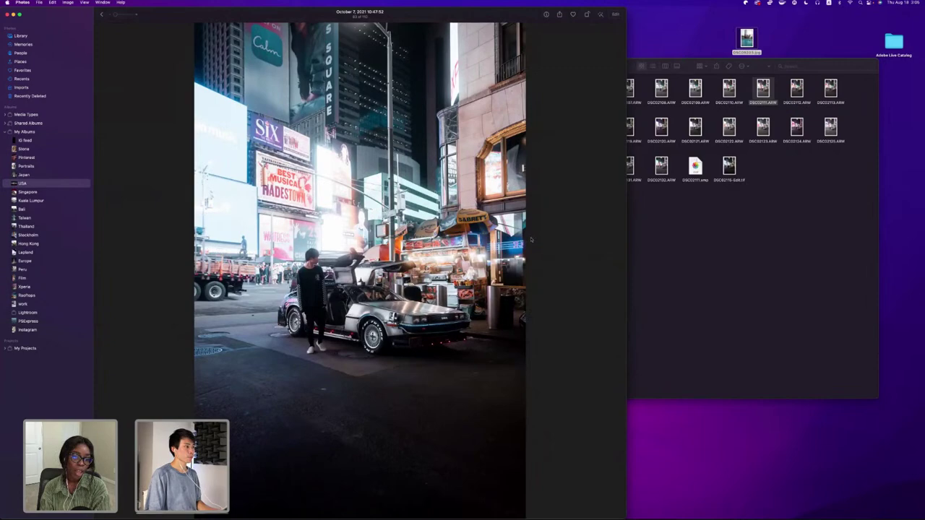
pyautogui.click(107, 16)
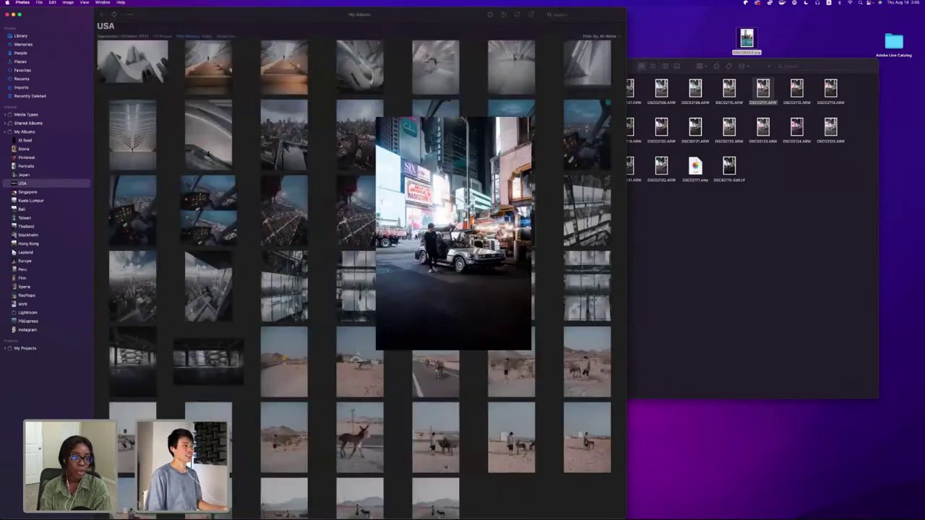
pyautogui.hotkey('ctrl', 'Left')
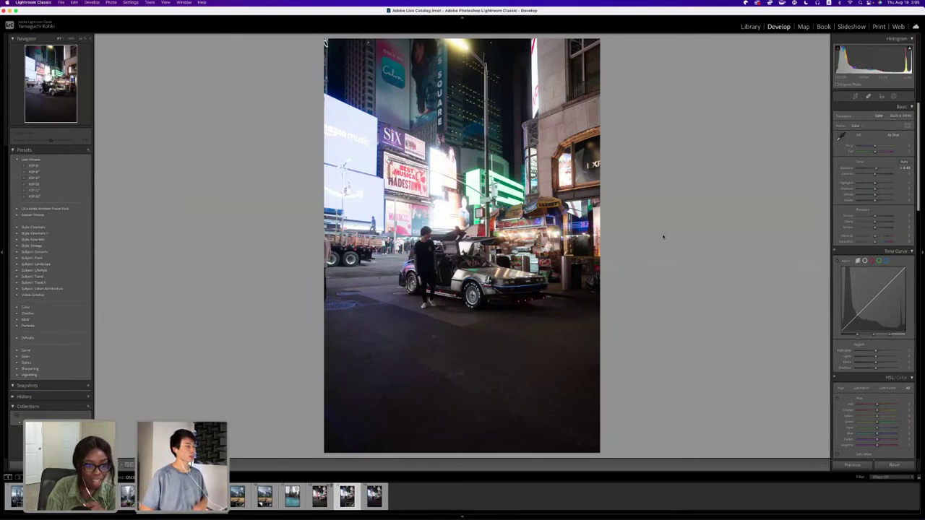
pyautogui.hotkey('ctrl', 'Right')
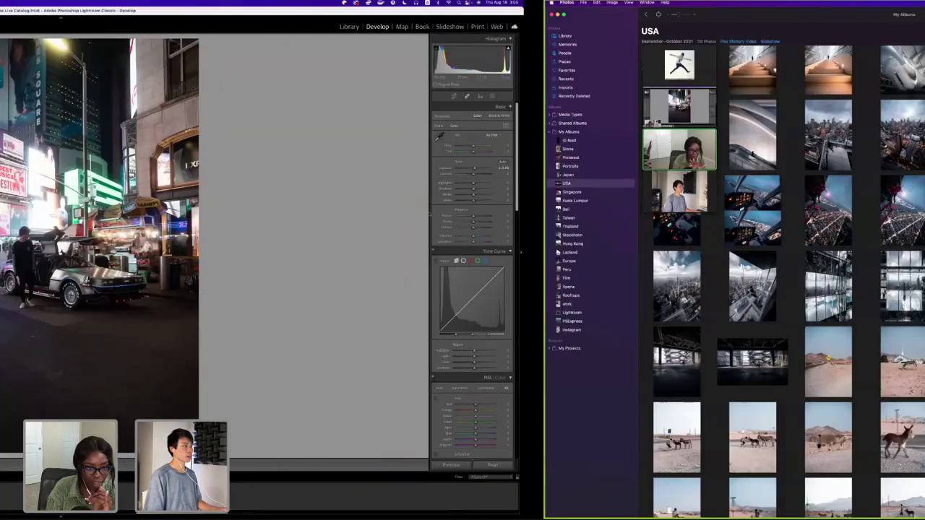
pyautogui.scroll(10, 333, 293)
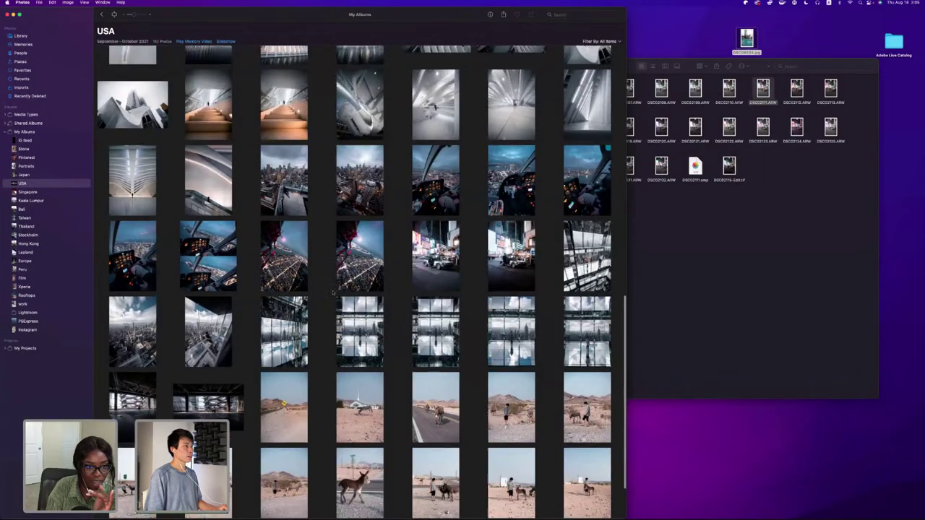
pyautogui.scroll(-10, 333, 293)
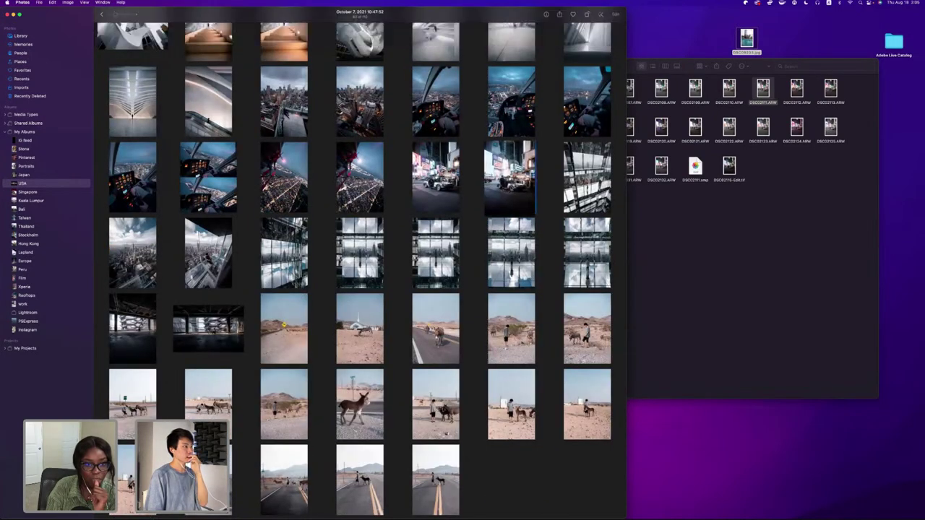
pyautogui.doubleClick(511, 177)
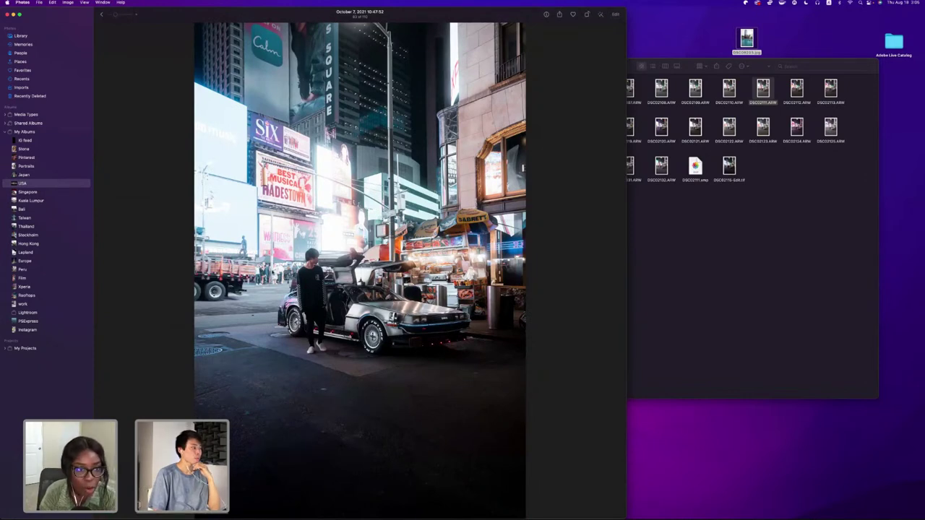
pyautogui.hscroll(-5, 361, 267)
pyautogui.hscroll(10, 331, 307)
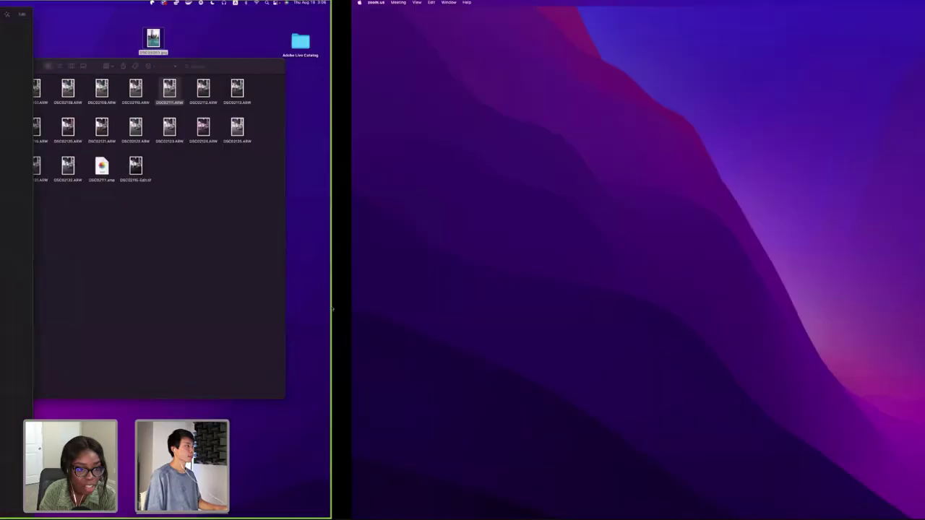
pyautogui.hscroll(-10, 333, 309)
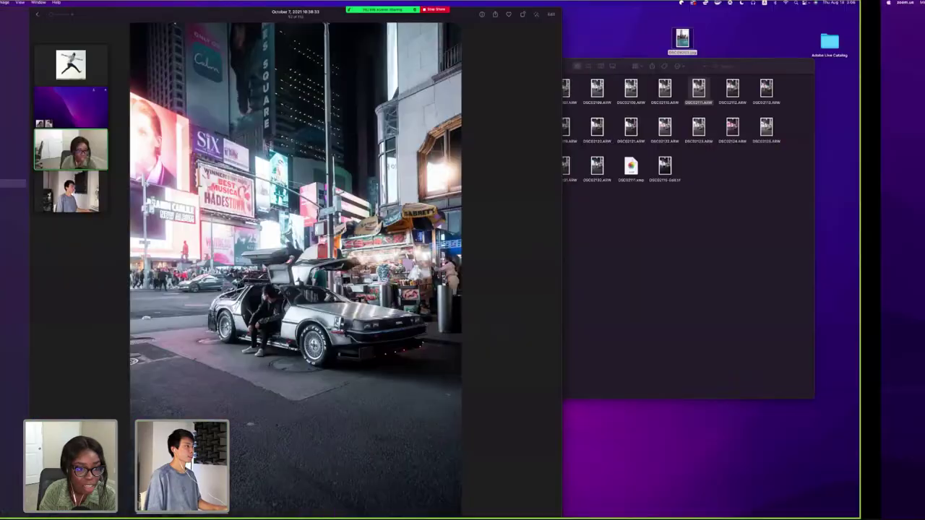
pyautogui.hscroll(-10, 333, 309)
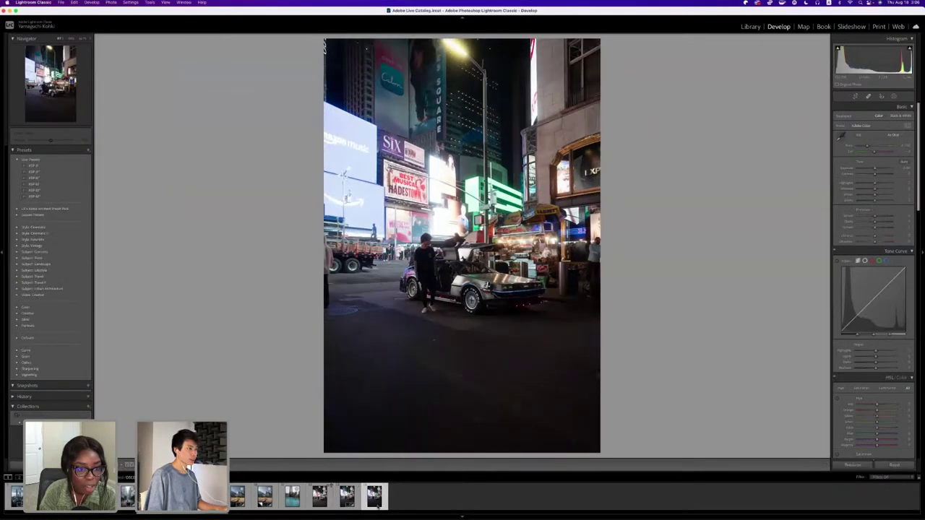
# Step through the filmstrip thumbnails and open the Times Square night photo with the silver car.
pyautogui.click(328, 492)
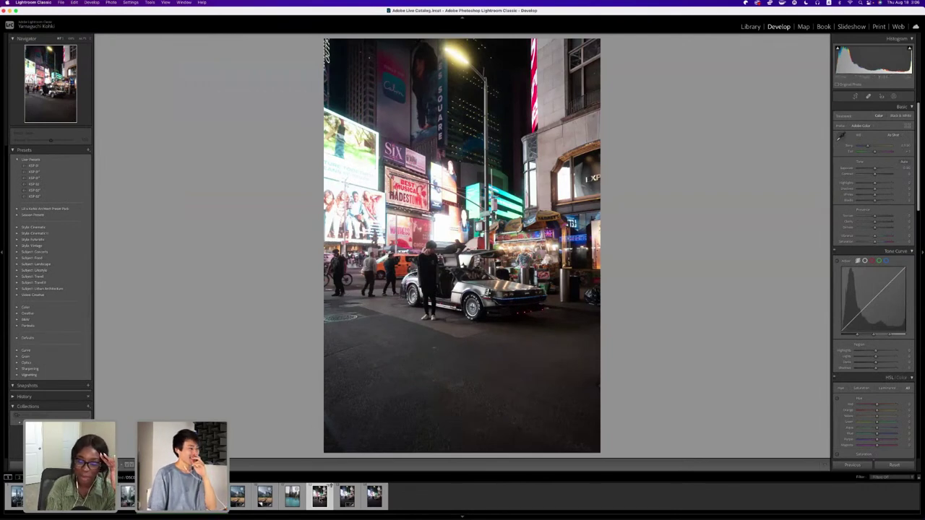
pyautogui.click(349, 493)
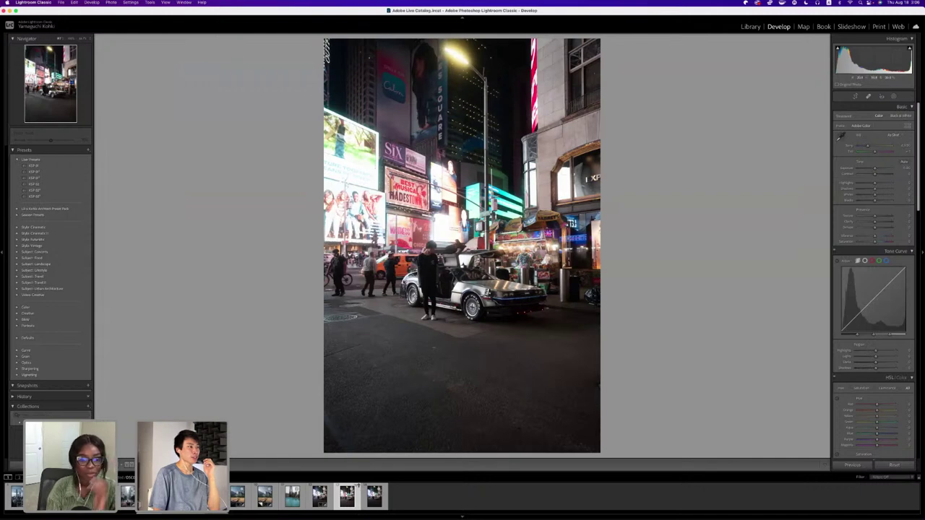
pyautogui.click(374, 496)
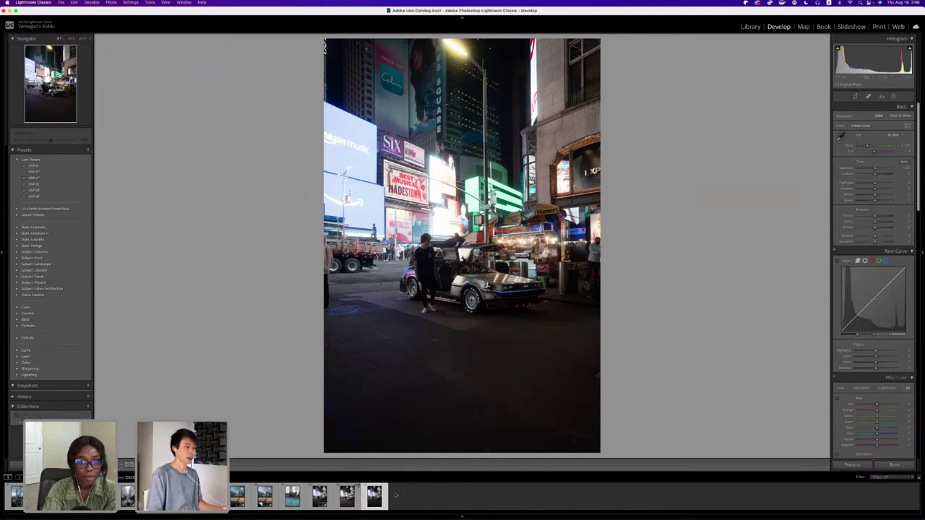
pyautogui.click(349, 494)
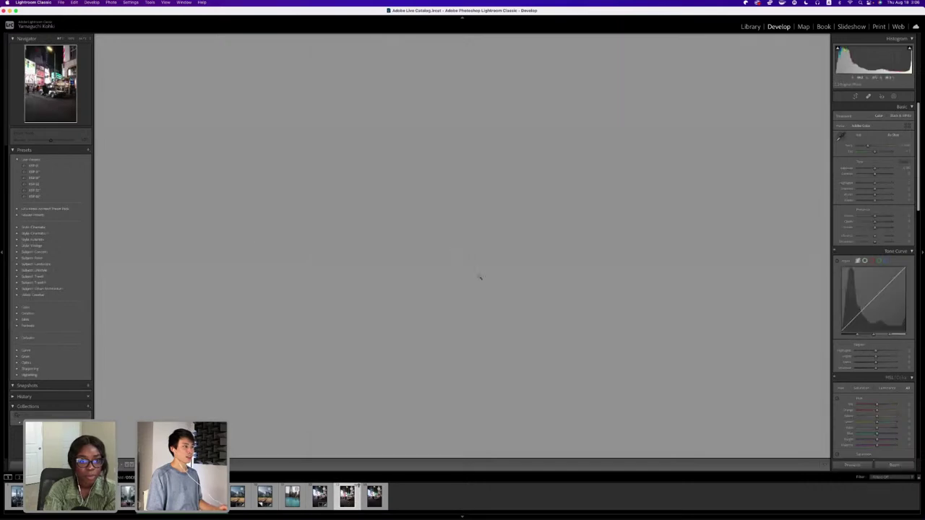
pyautogui.click(381, 496)
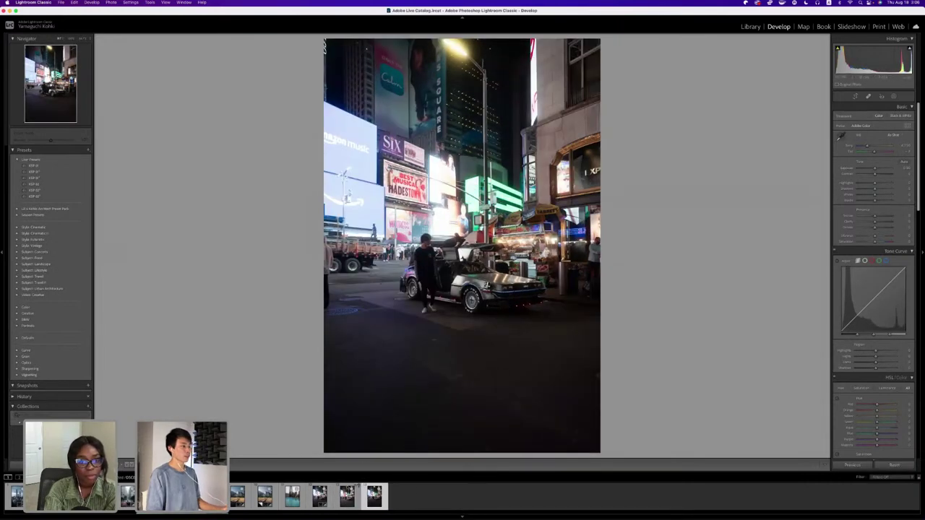
pyautogui.click(320, 496)
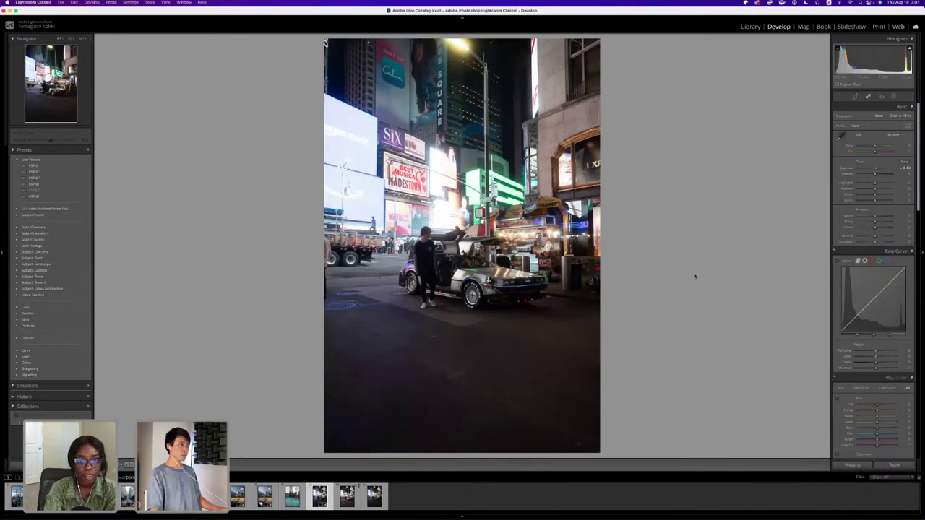
# Look over the Times Square edit and USA album in Apple Photos, then return to Lightroom.
pyautogui.hotkey('ctrl', 'Right')
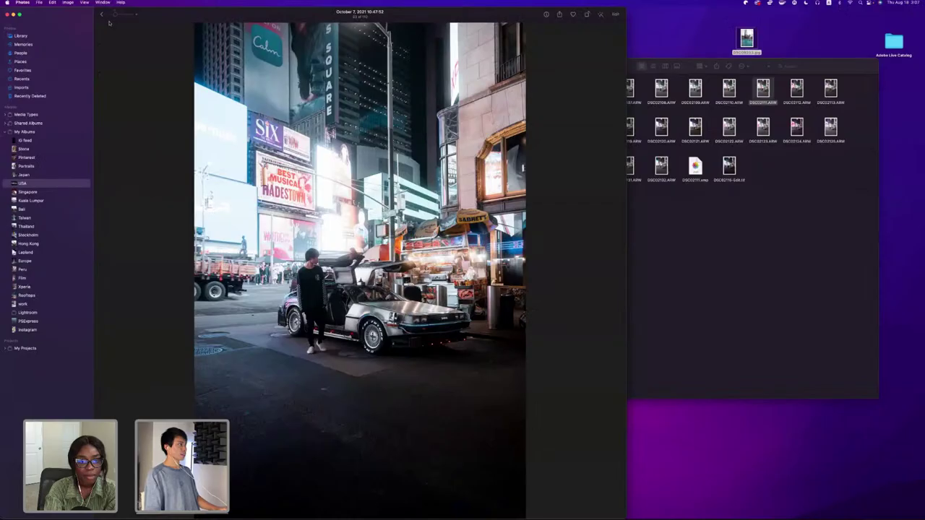
pyautogui.click(103, 18)
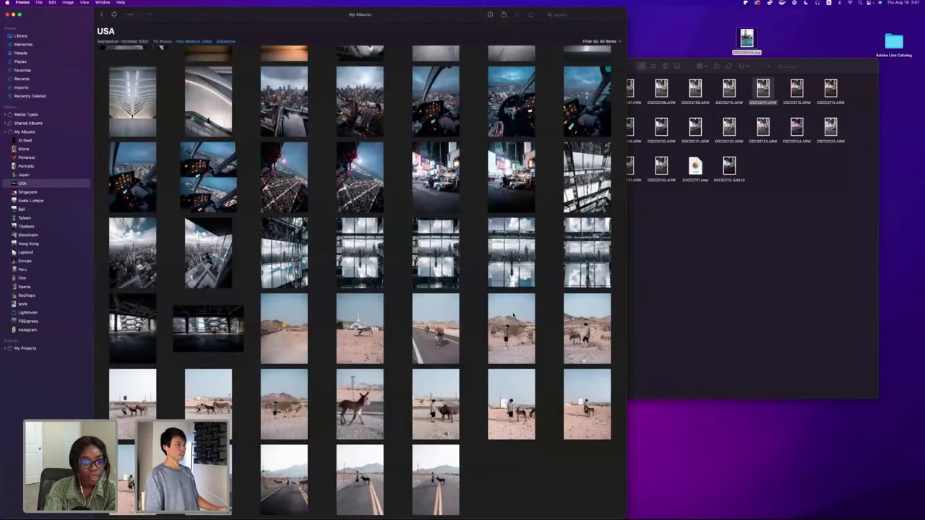
pyautogui.hotkey('ctrl', 'Left')
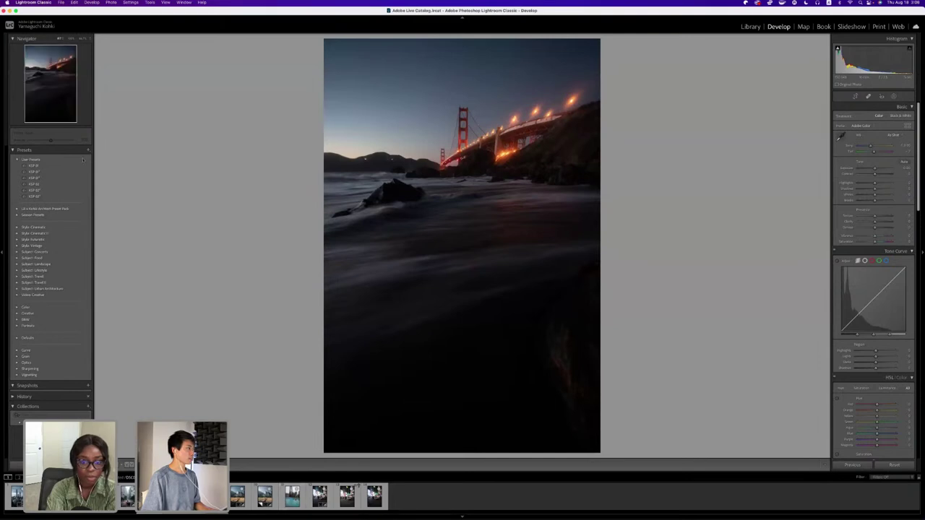
# Glance at the teal pool reference, then load the San Francisco red-street photo in Develop.
pyautogui.click(291, 504)
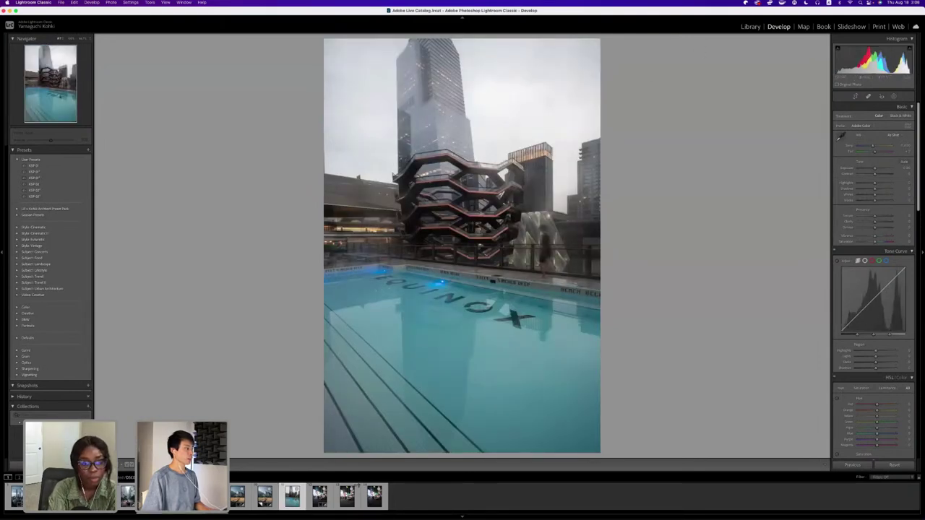
pyautogui.click(183, 497)
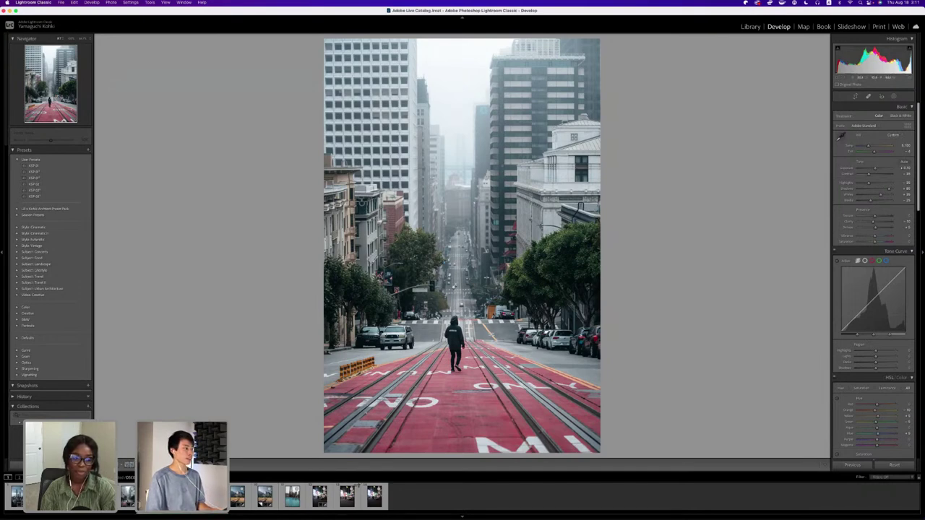
# Reset the red-street photo to unedited, then switch from Before/After to Reference View.
pyautogui.click(894, 466)
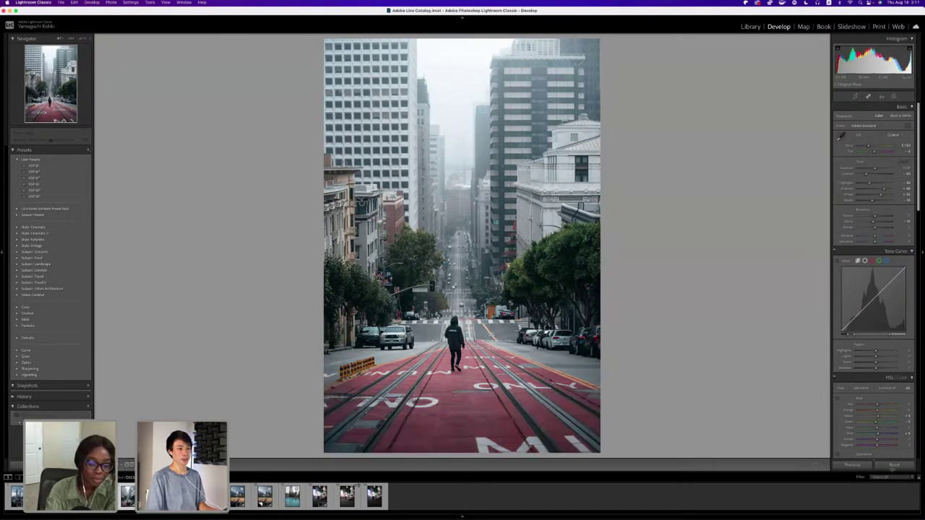
pyautogui.click(893, 470)
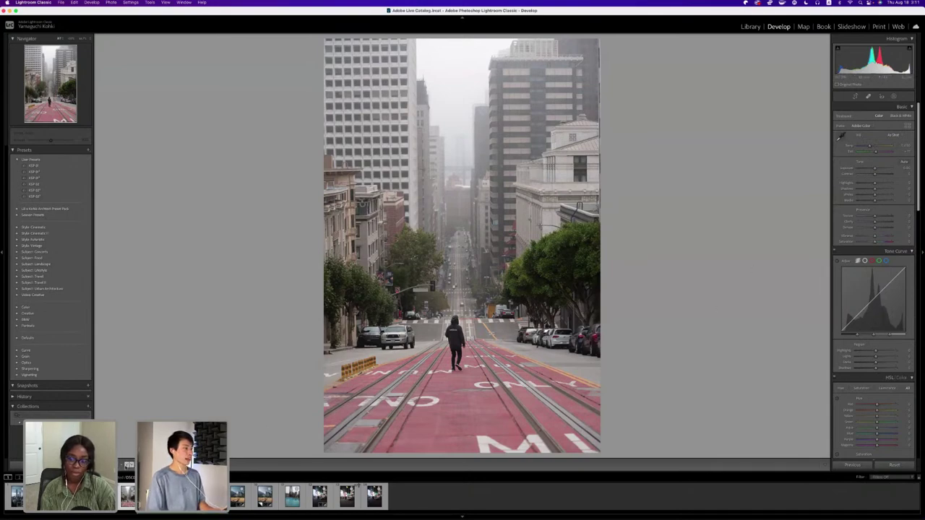
pyautogui.press('y')
pyautogui.hotkey('shift', 'r')
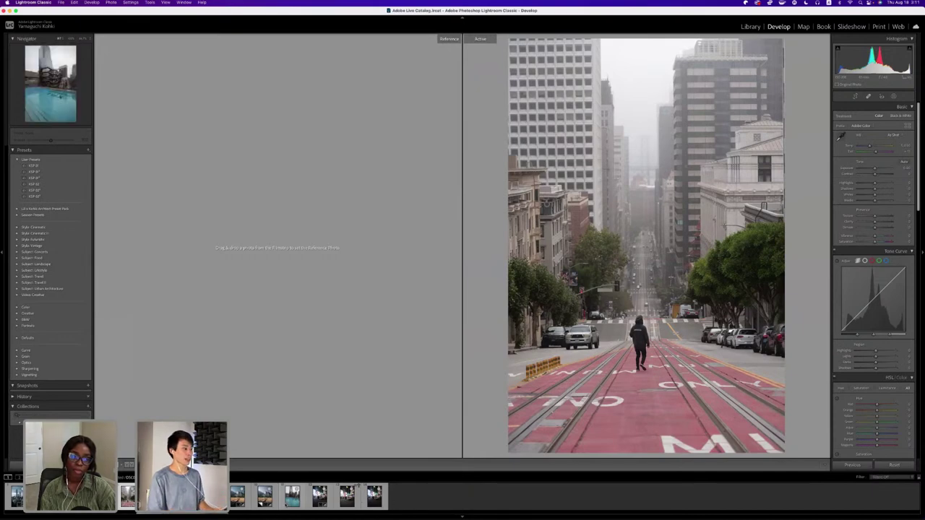
# Drag the teal pool photo into the Reference pane beside the red-street photo.
pyautogui.moveTo(292, 496); pyautogui.dragTo(324, 252)
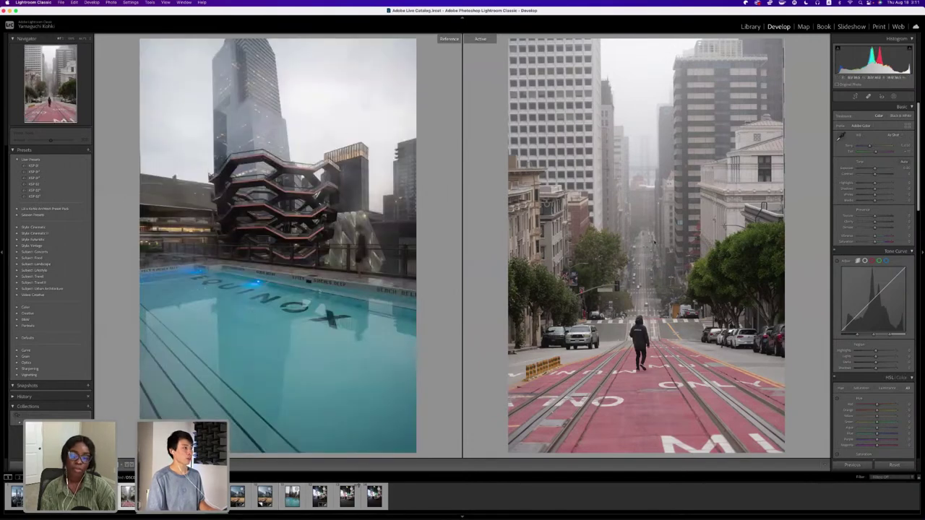
pyautogui.scroll(-3, 874, 289)
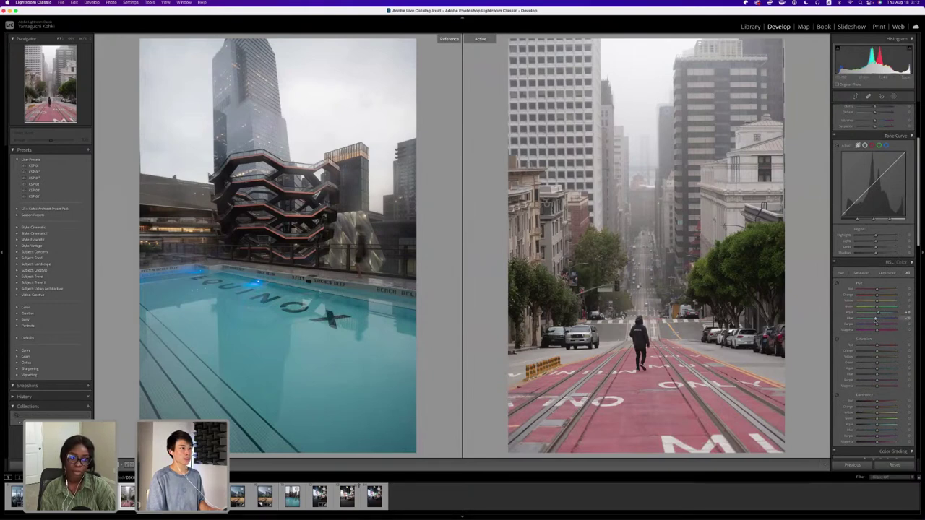
pyautogui.scroll(-1, 875, 317)
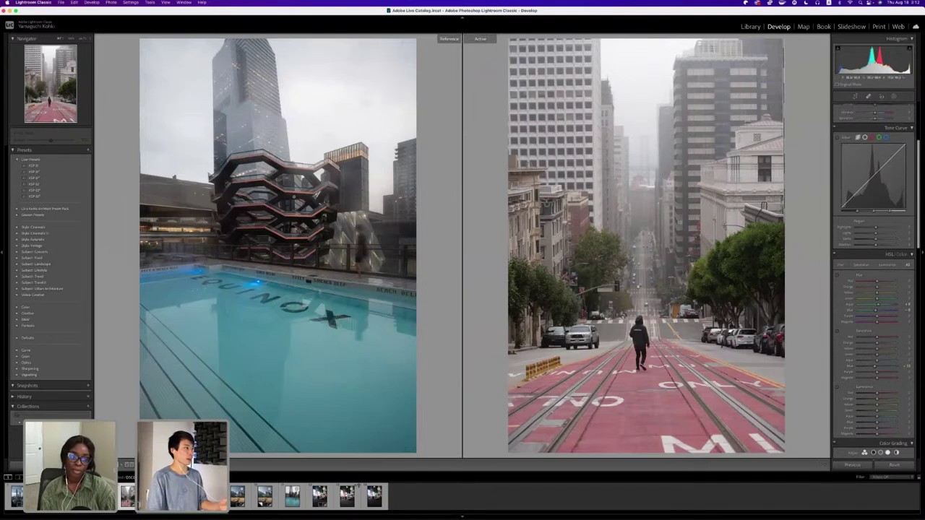
pyautogui.scroll(-2, 873, 282)
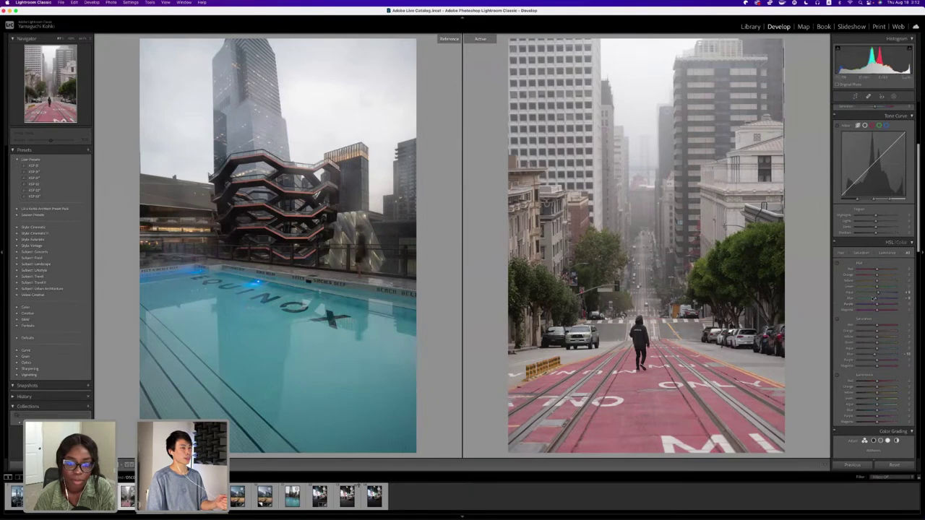
pyautogui.scroll(-1, 878, 293)
# Scroll down three notches in the red-street photo's reference comparison view.
pyautogui.scroll(-5, 879, 293)
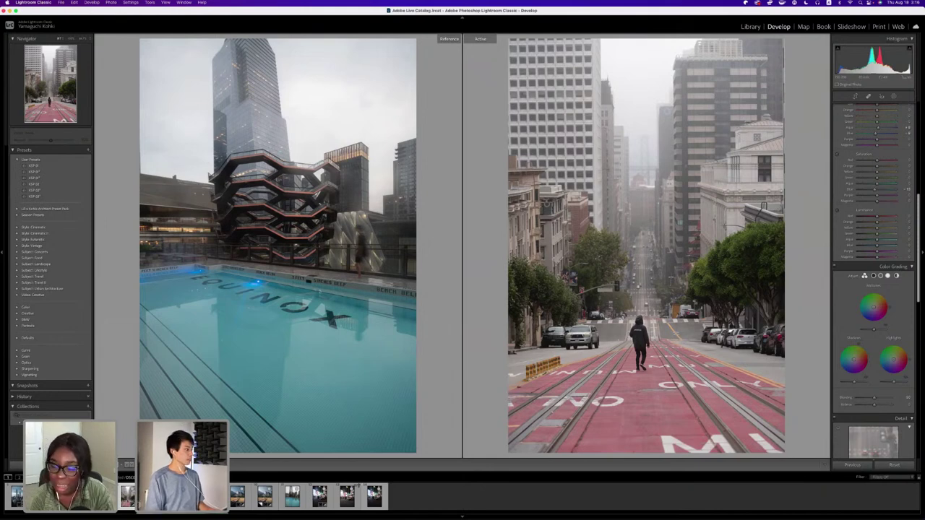
# Return the street photo to single view, toggle its edits off and on, then open Masking.
pyautogui.press('d')
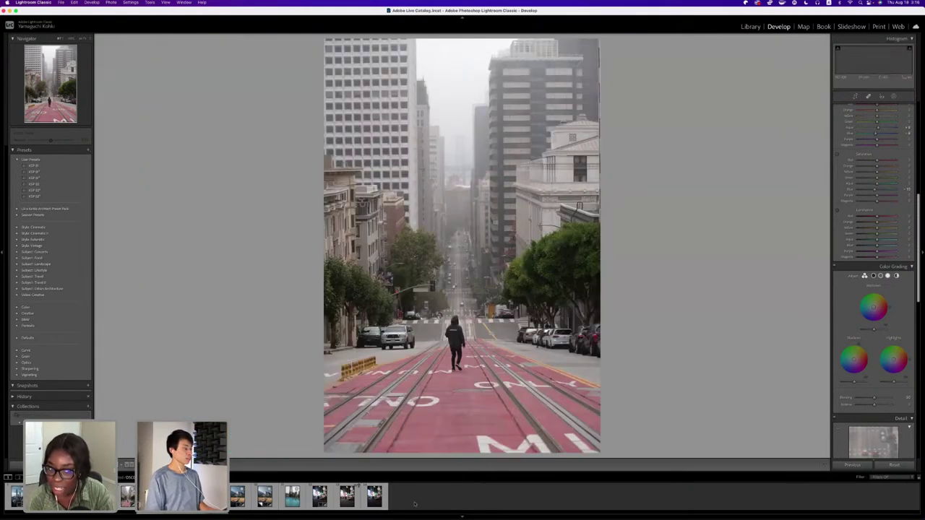
pyautogui.click(414, 504)
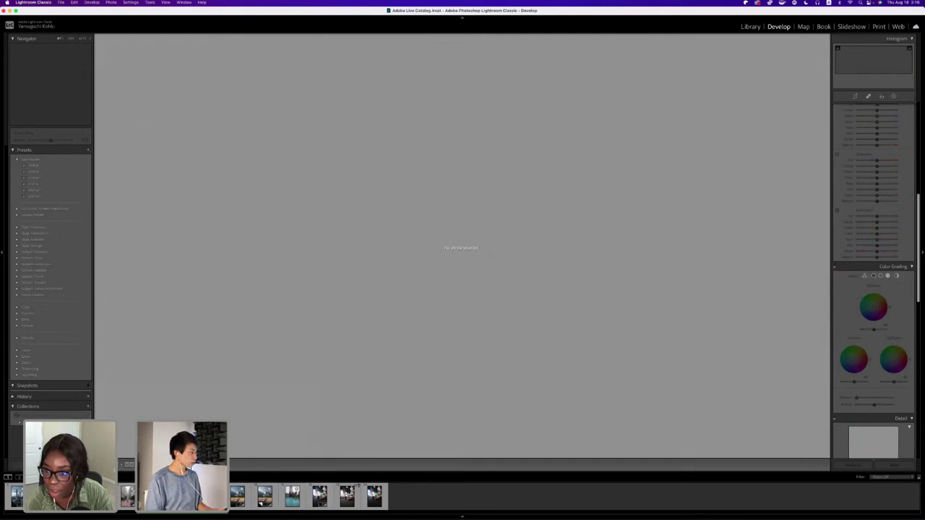
pyautogui.hotkey('ctrl', 'z')
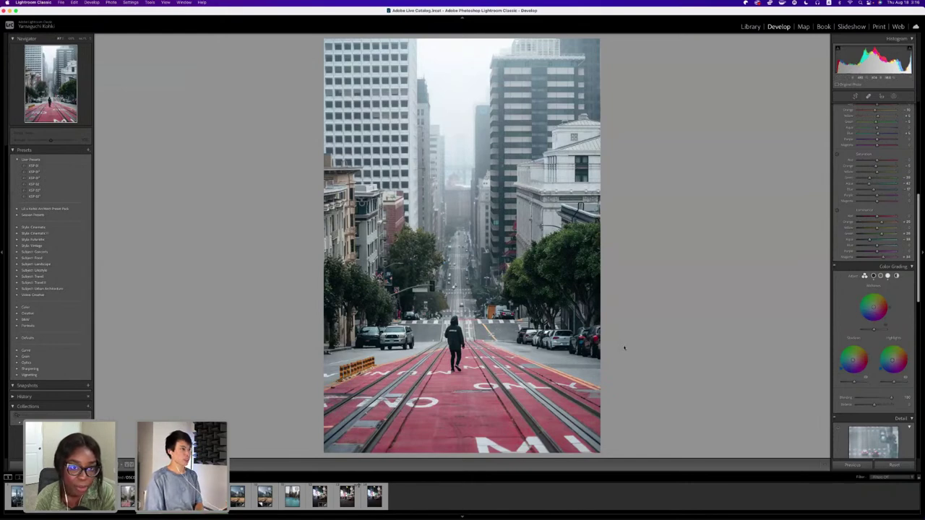
pyautogui.hotkey('ctrl', 'z')
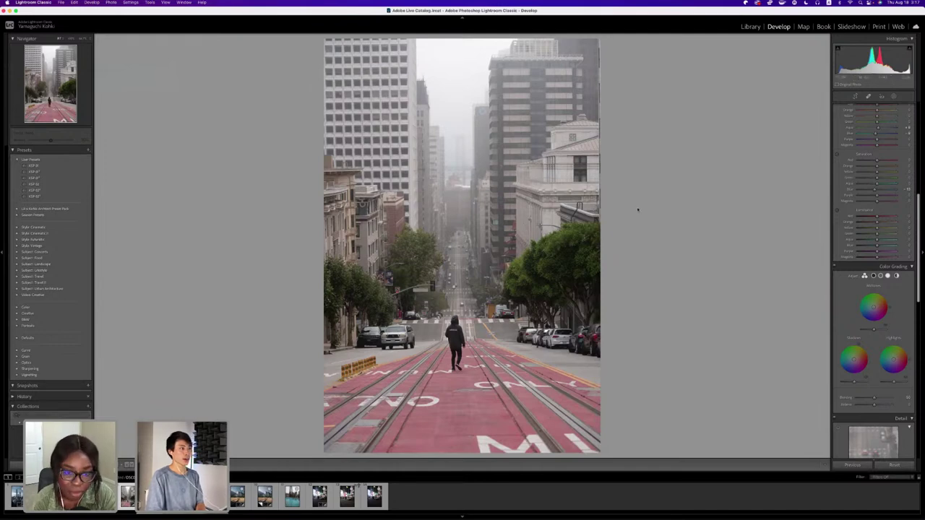
pyautogui.press('super+z')
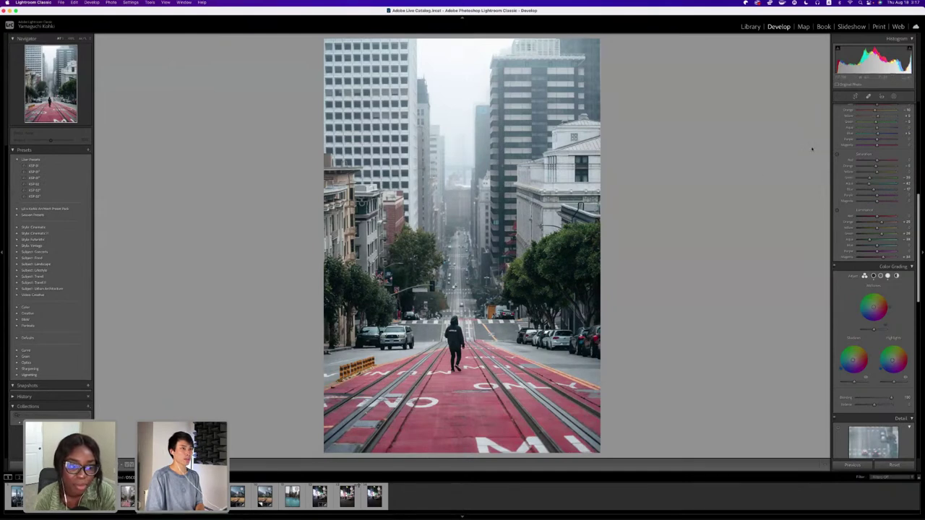
pyautogui.click(893, 96)
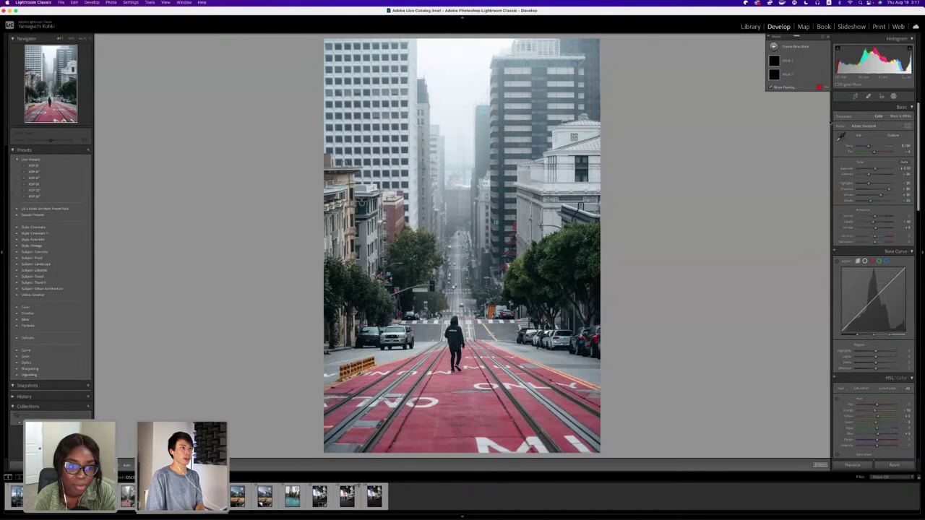
pyautogui.click(821, 74)
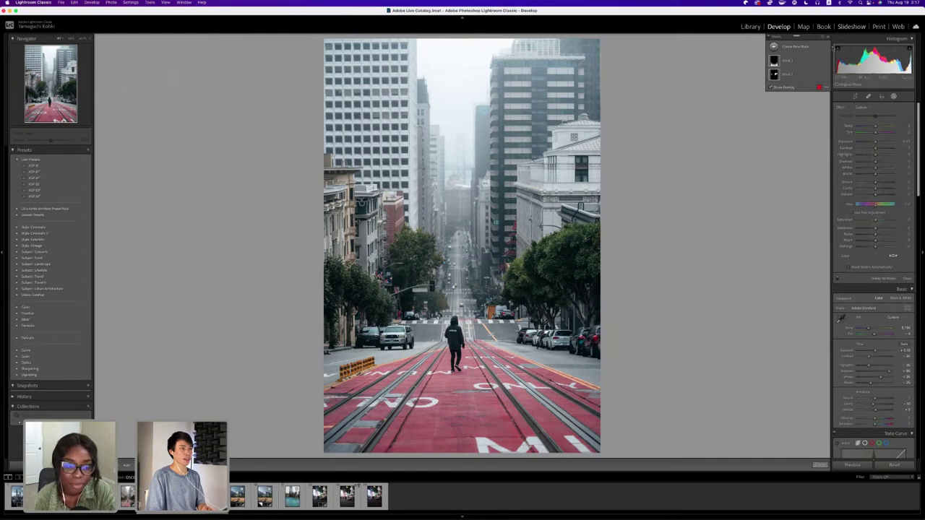
pyautogui.click(825, 62)
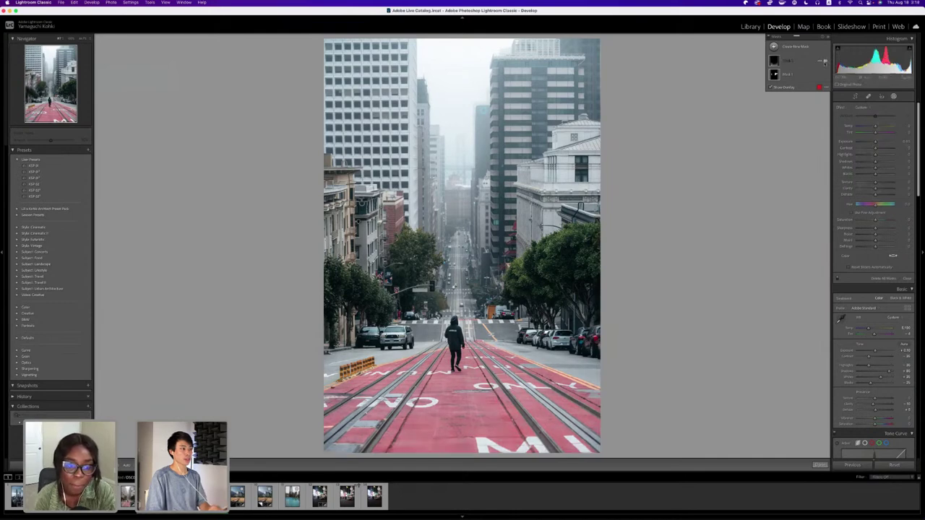
pyautogui.click(825, 62)
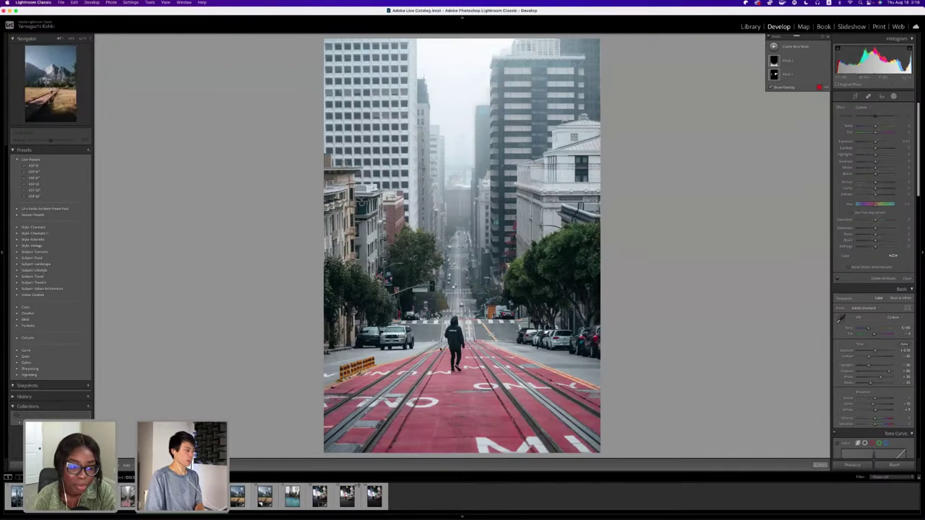
# Open the Yosemite boardwalk photo and show it before and after side by side.
pyautogui.click(237, 496)
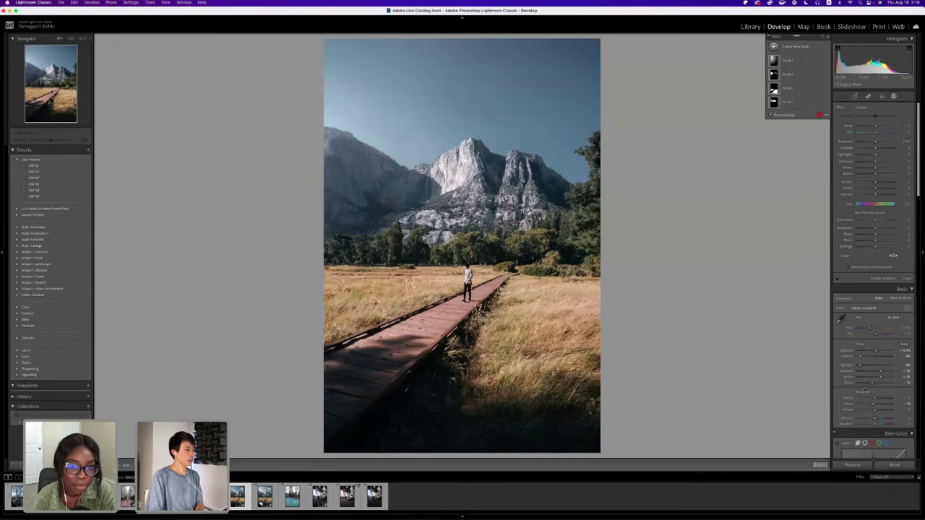
pyautogui.click(819, 464)
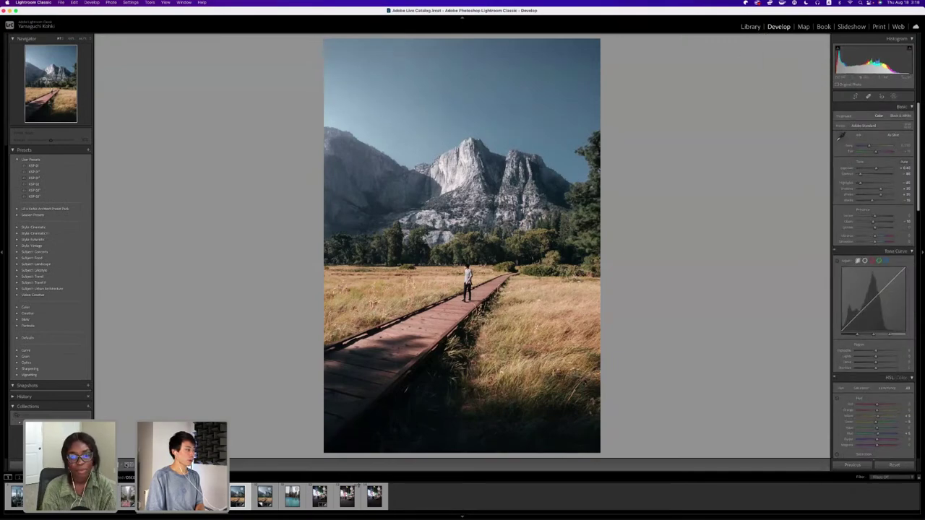
pyautogui.press('y')
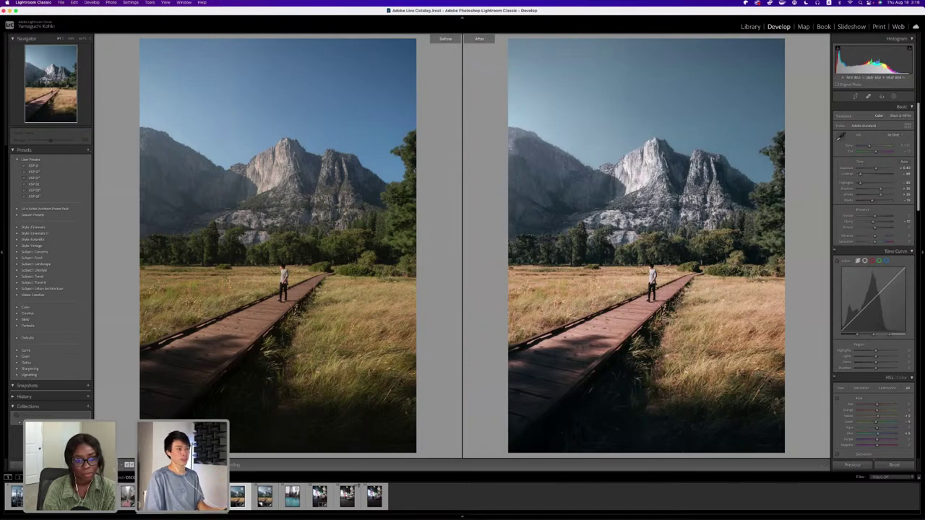
# Inspect Mask 3 by flashing its effect off and on repeatedly, then leave Masking.
pyautogui.click(894, 96)
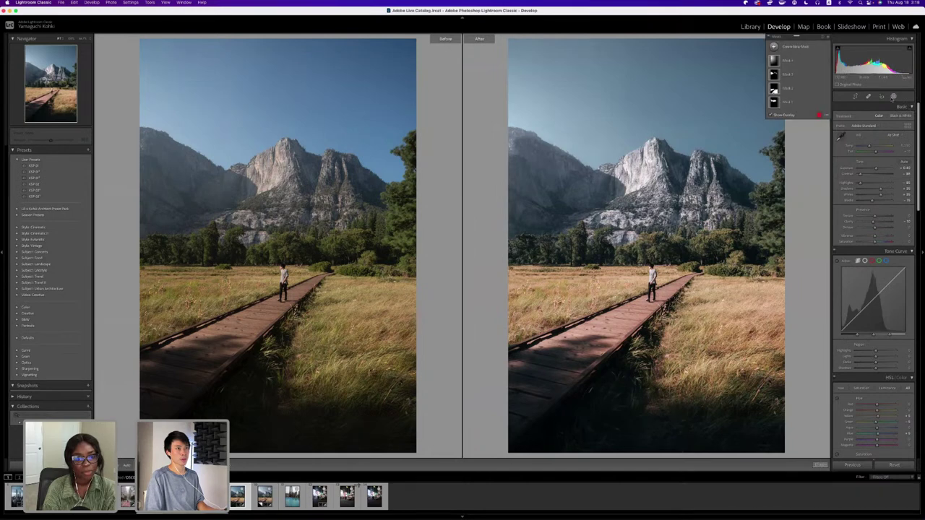
pyautogui.click(802, 75)
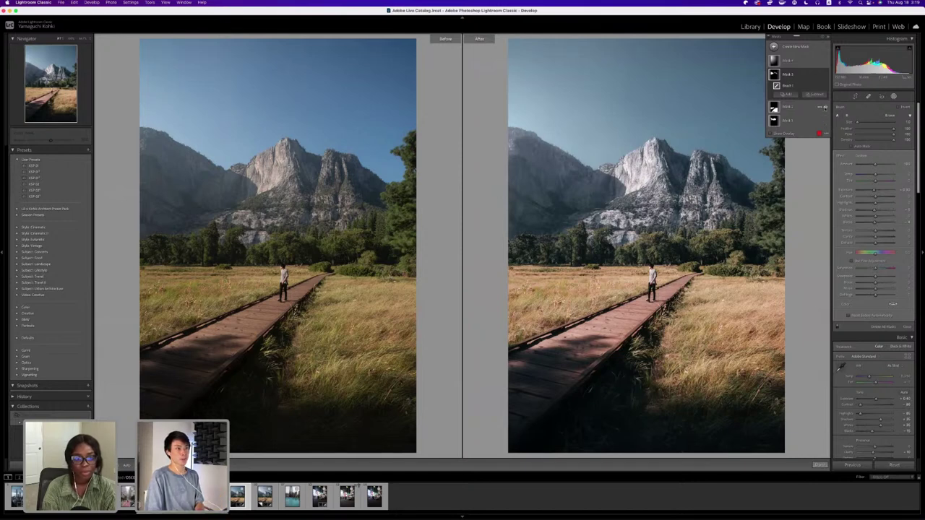
pyautogui.click(824, 107)
pyautogui.click(824, 107)
pyautogui.click(825, 107)
pyautogui.click(825, 107)
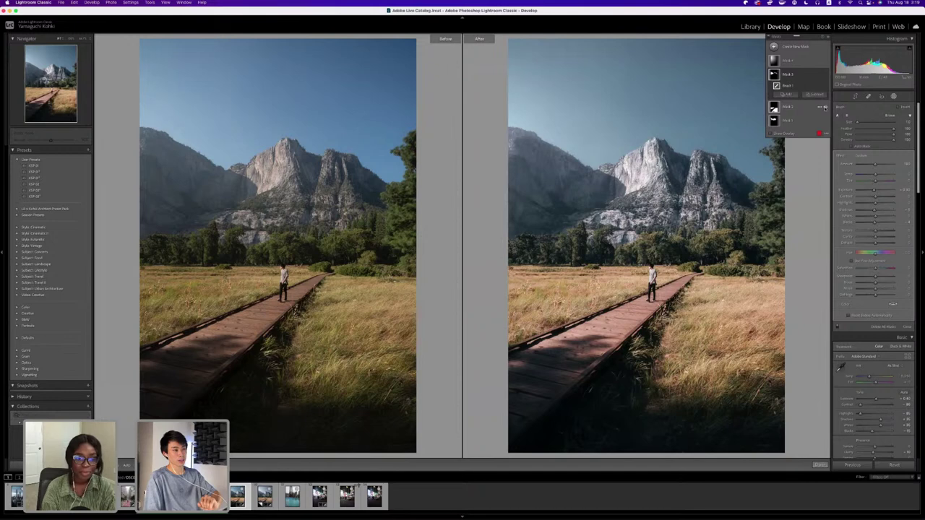
pyautogui.click(825, 106)
pyautogui.click(825, 107)
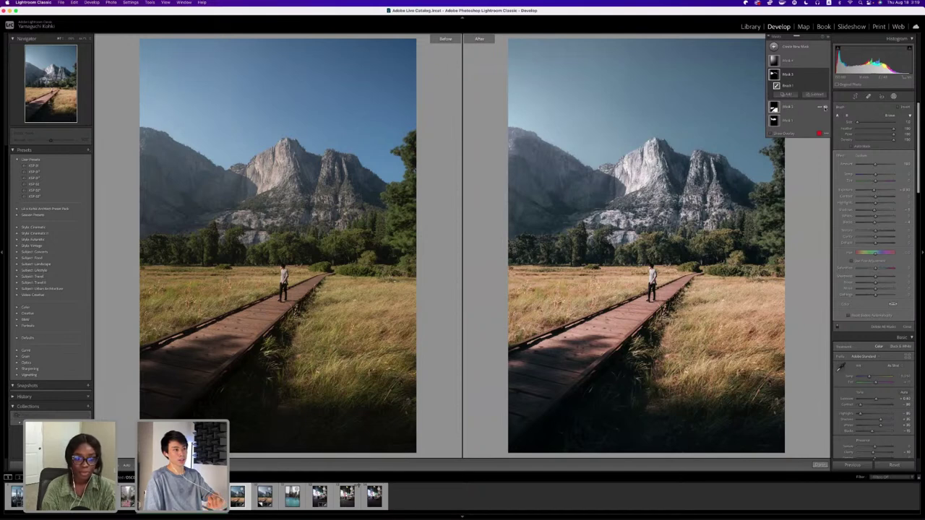
pyautogui.click(824, 107)
pyautogui.click(825, 107)
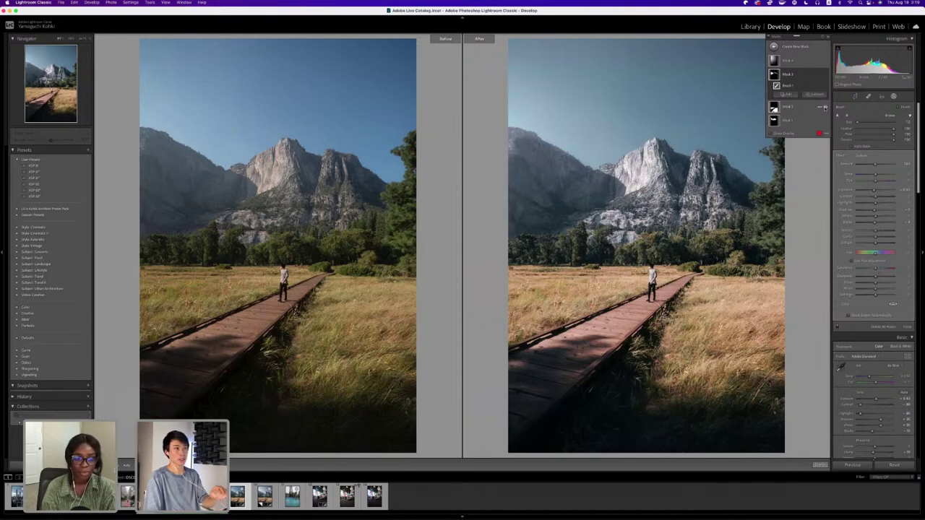
pyautogui.hotkey('shift', 'w')
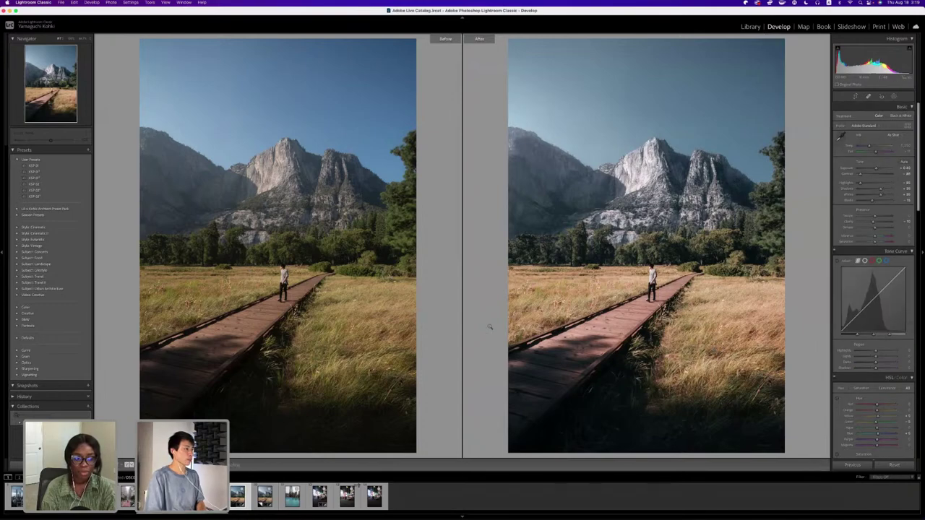
# Show the edited teal pool photo full-size in Library, comparing it with the darker version.
pyautogui.press('y')
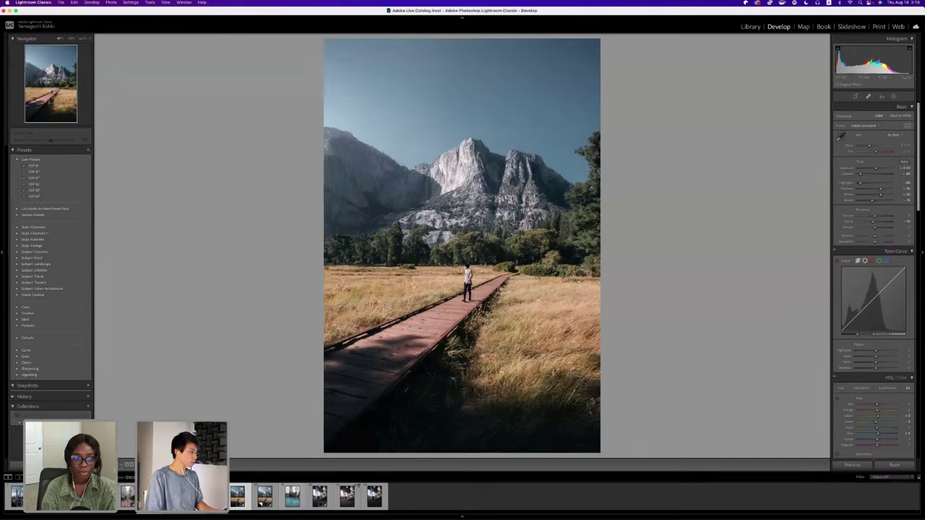
pyautogui.click(292, 496)
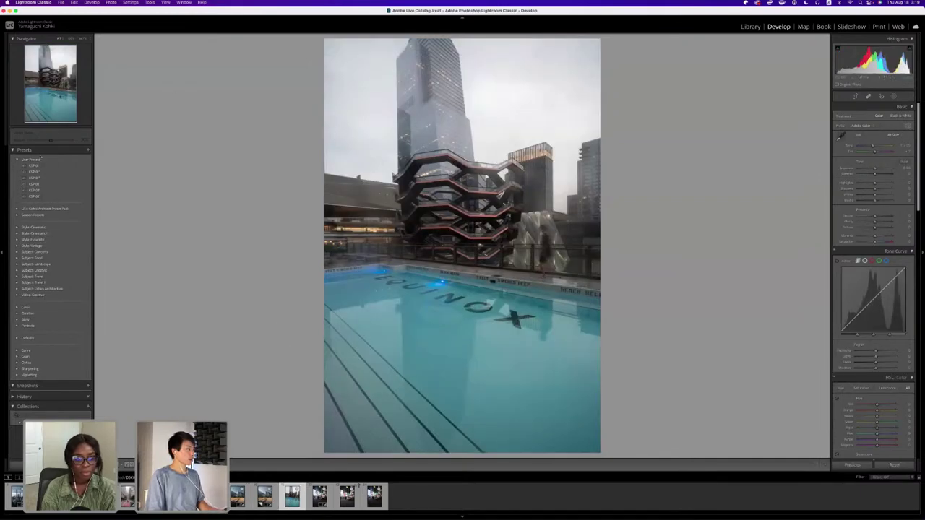
pyautogui.click(750, 26)
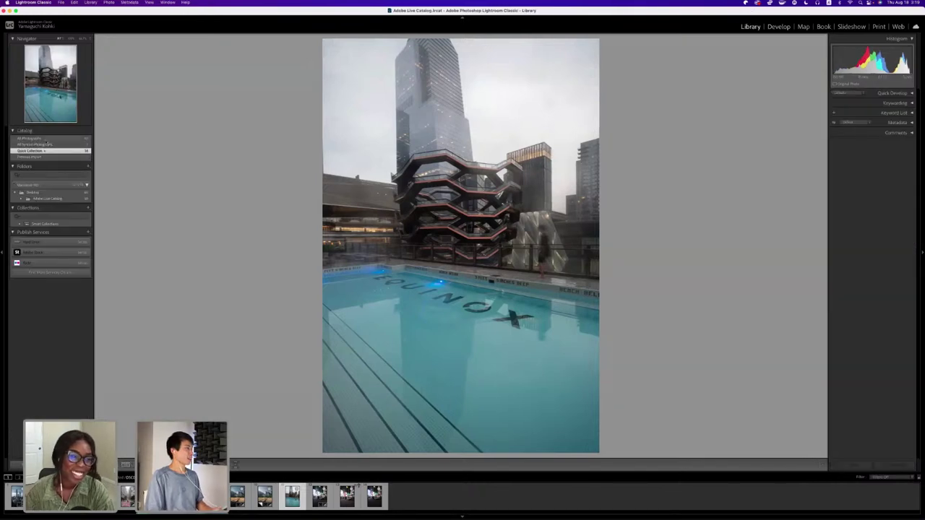
pyautogui.press('g')
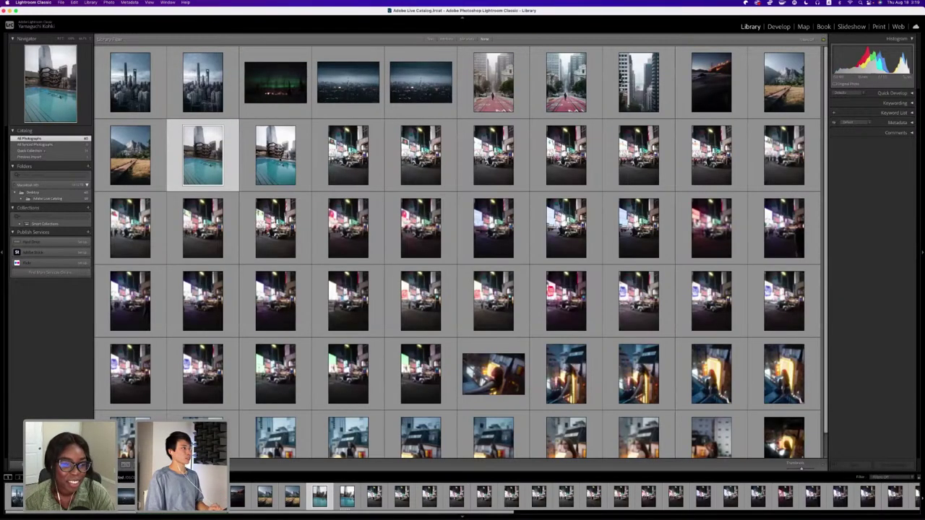
pyautogui.press('Right')
pyautogui.press('e')
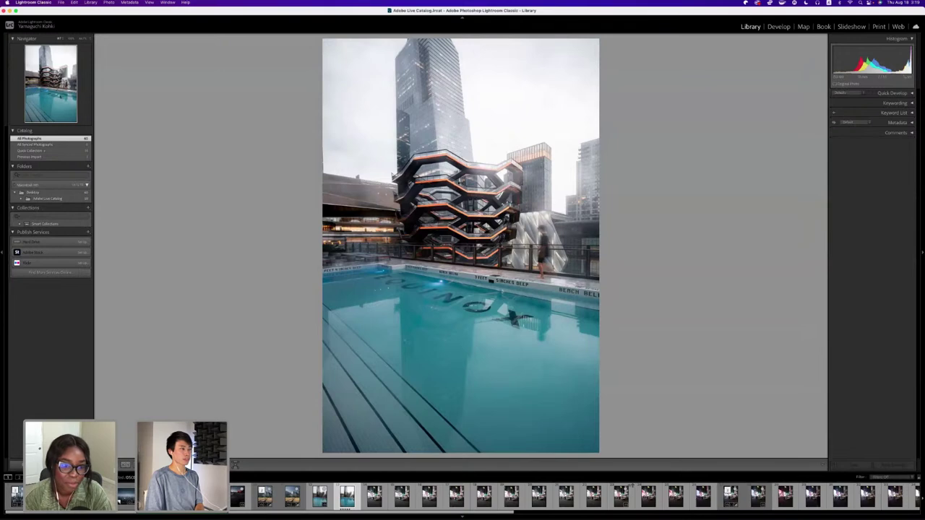
pyautogui.press('Left')
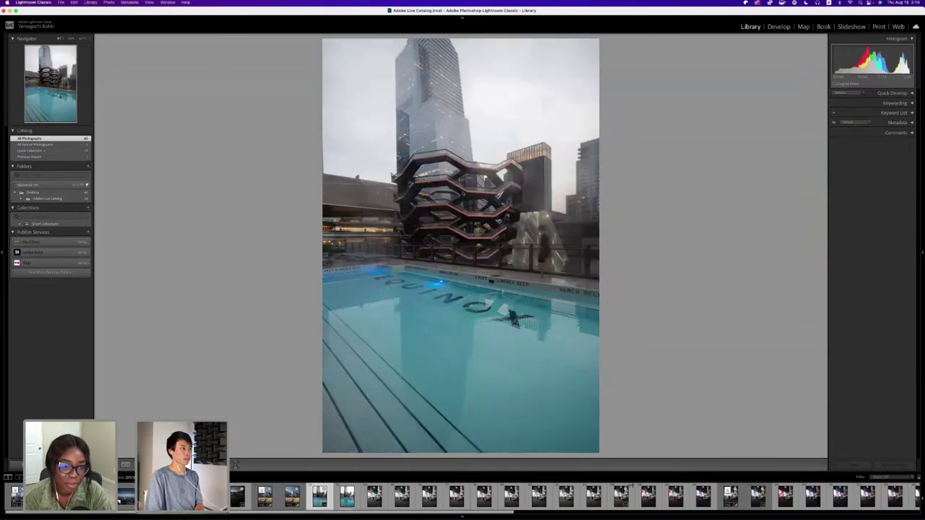
pyautogui.press('Right')
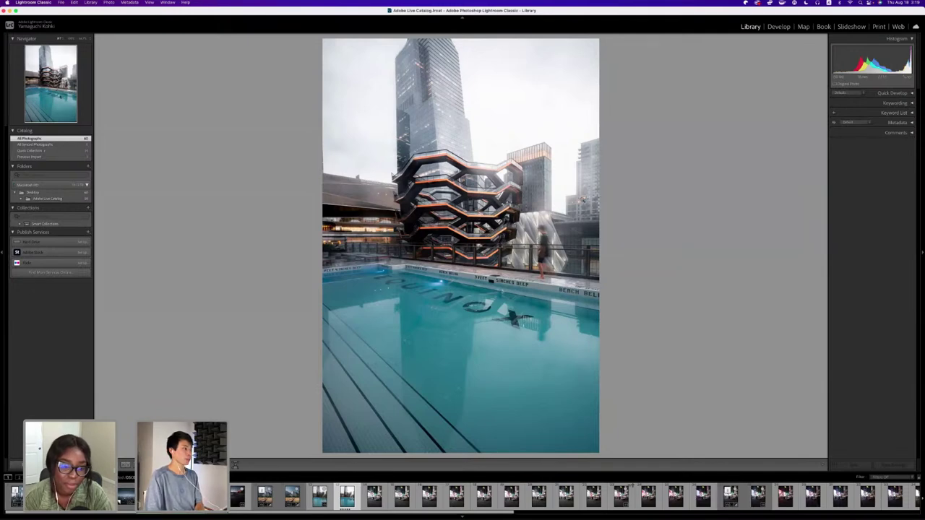
# Flip through the Quick Collection's Times Square shots full-size, then bring Photoshop forward.
pyautogui.click(43, 151)
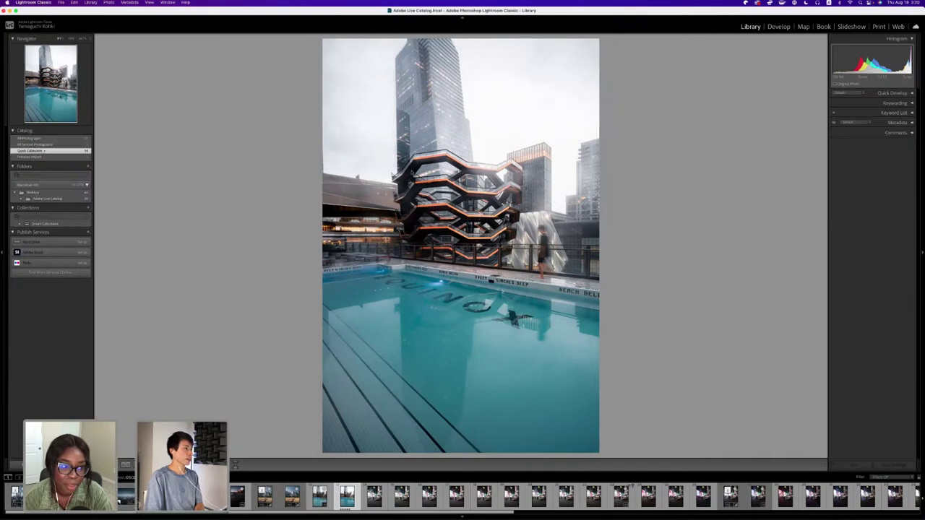
pyautogui.press('g')
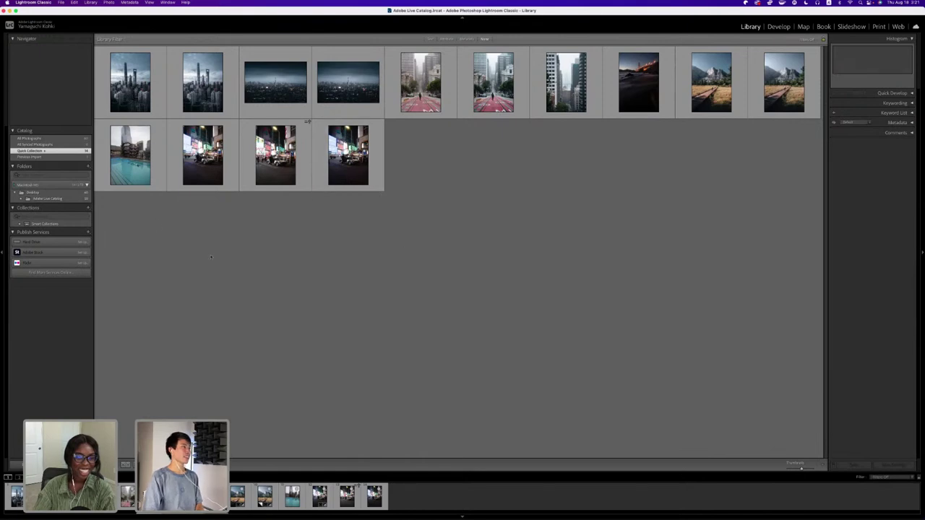
pyautogui.press('e')
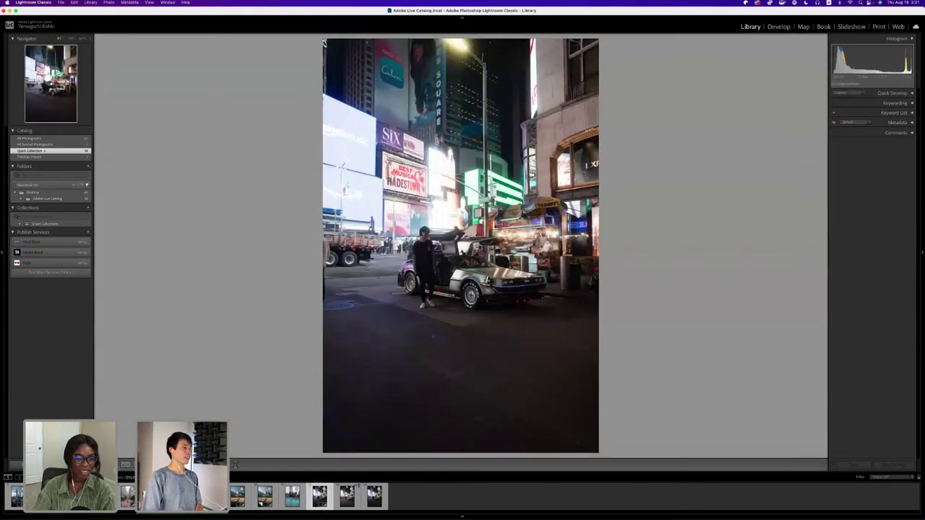
pyautogui.press('Right')
pyautogui.press('Left')
pyautogui.press('Right')
pyautogui.press('Left')
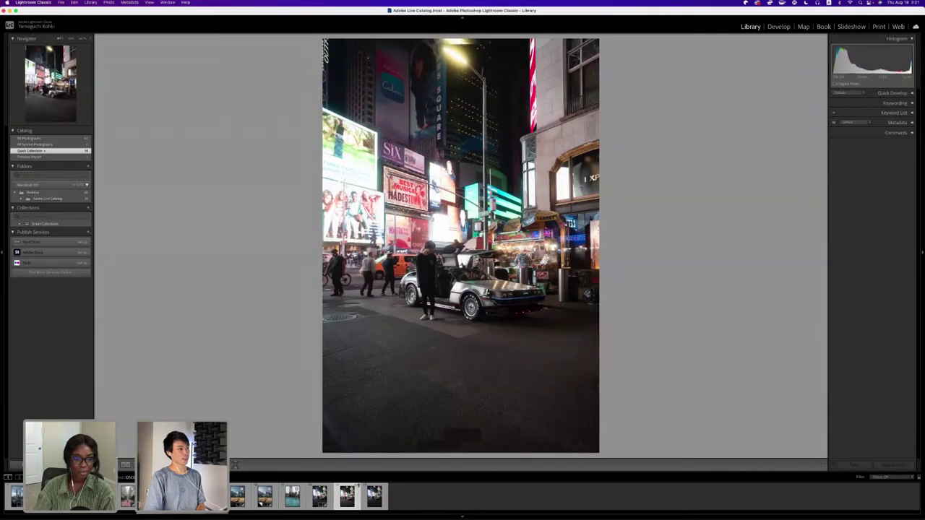
pyautogui.press('Right')
pyautogui.press('Left')
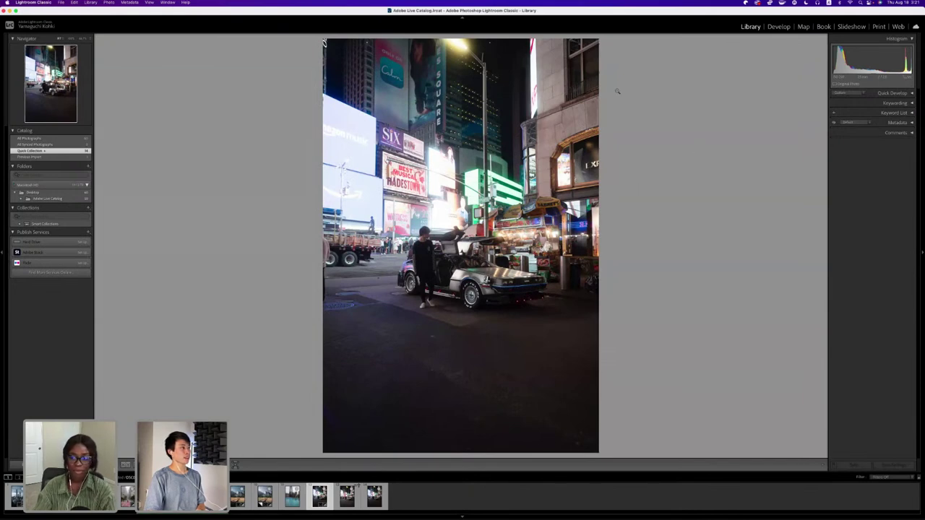
pyautogui.hotkey('ctrl', 'Up')
pyautogui.click(109, 217)
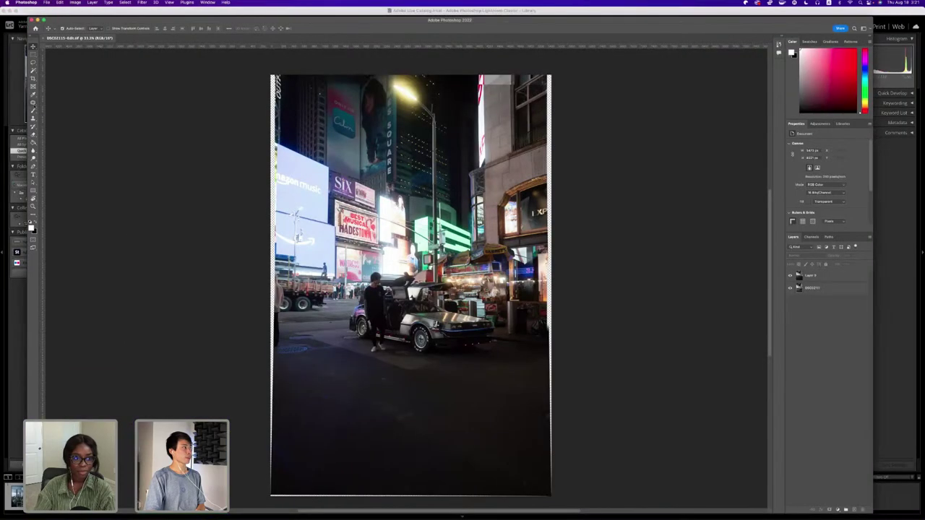
# Select the Patch tool, switch between windows, and return to Photoshop full-screen.
pyautogui.click(33, 102)
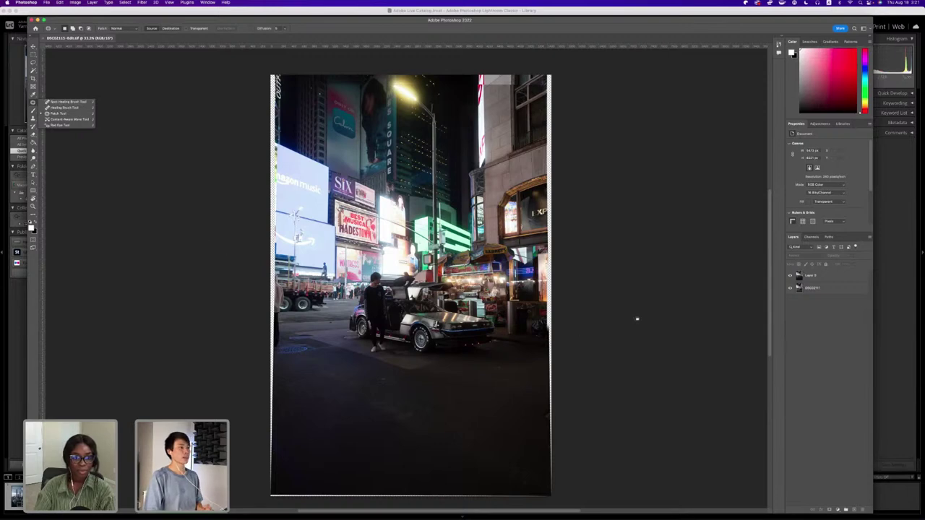
pyautogui.click(635, 321)
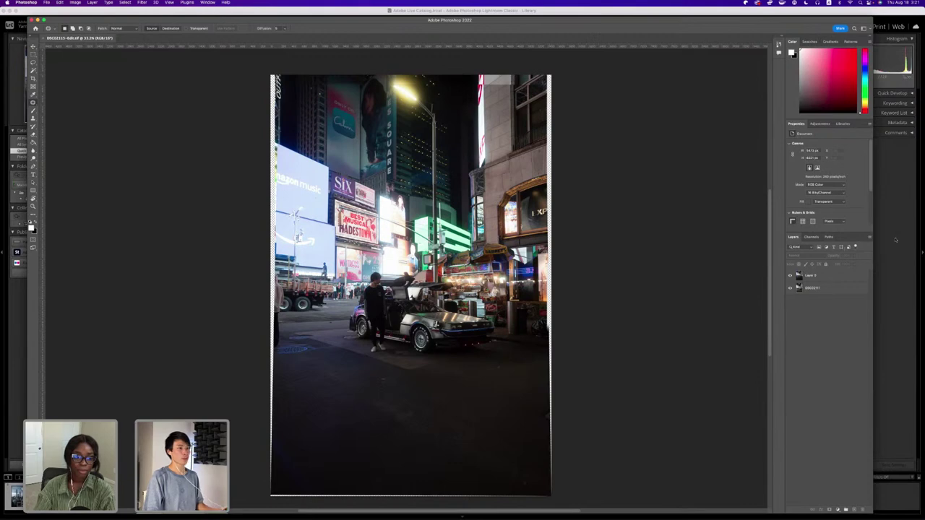
pyautogui.press('super+Tab')
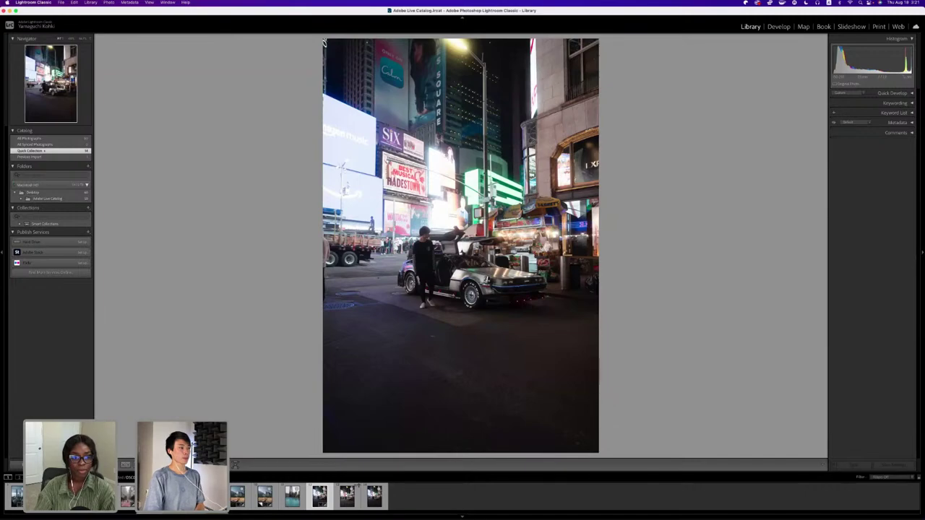
pyautogui.hotkey('ctrl', 'Up')
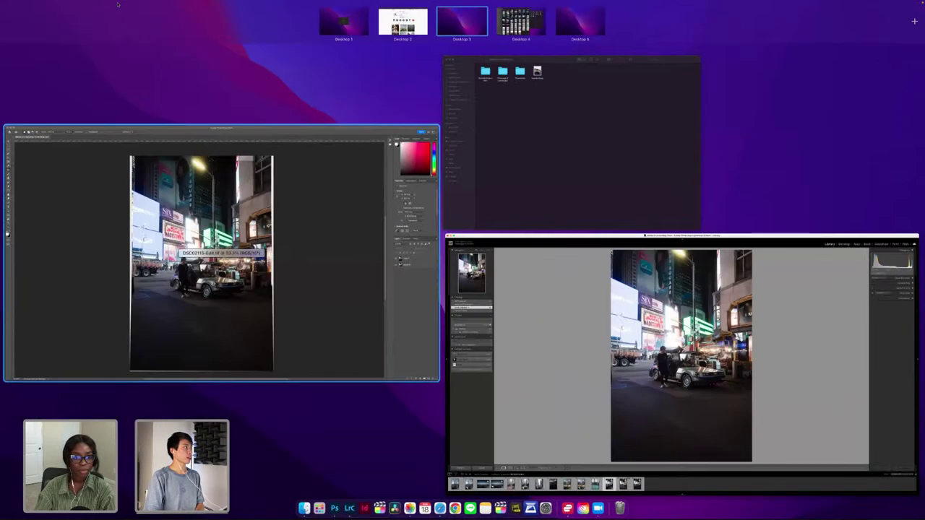
pyautogui.click(87, 188)
pyautogui.press('super+Tab')
pyautogui.hotkey('ctrl', 'Up')
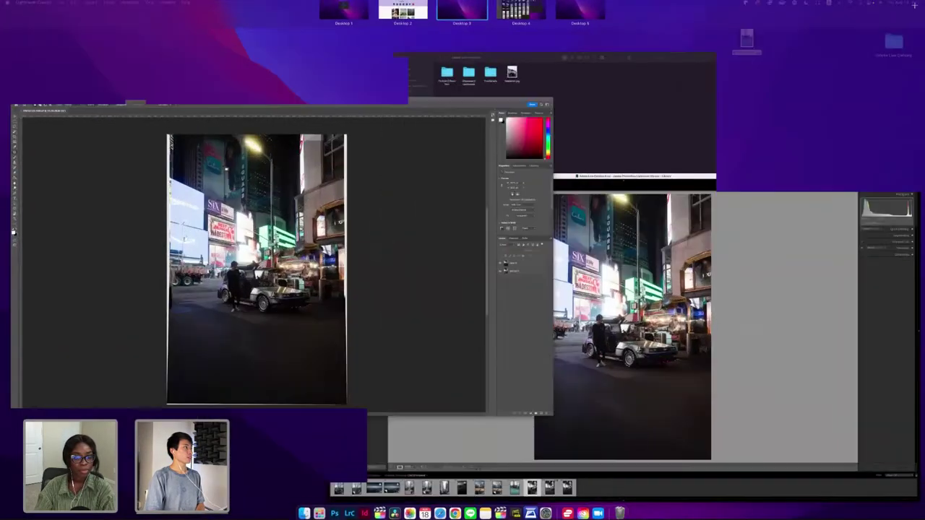
pyautogui.click(226, 168)
pyautogui.click(59, 2)
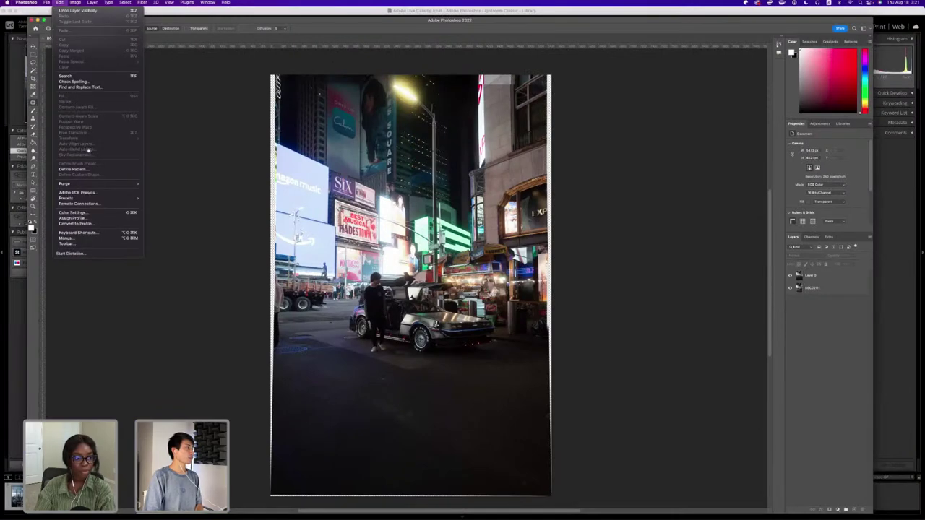
pyautogui.click(224, 195)
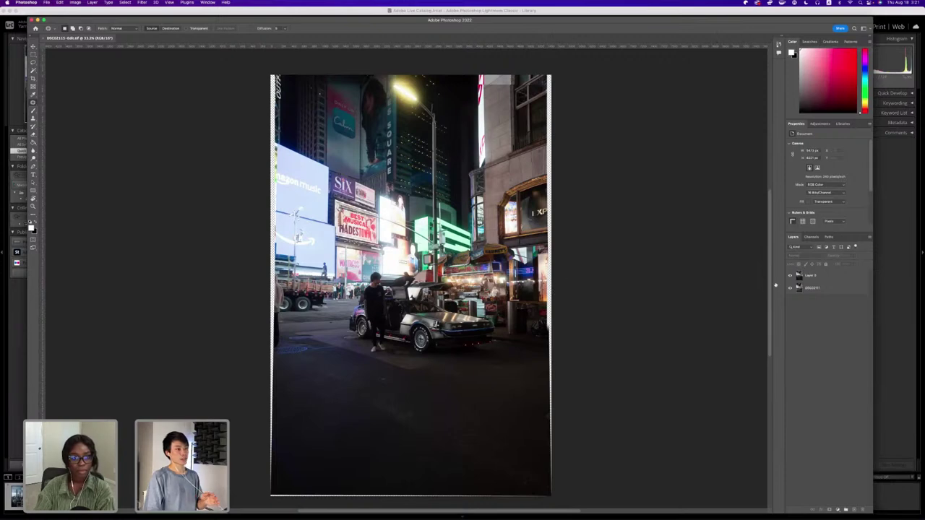
# Toggle the composite's layers to compare the Times Square photos, then return to Lightroom.
pyautogui.click(789, 275)
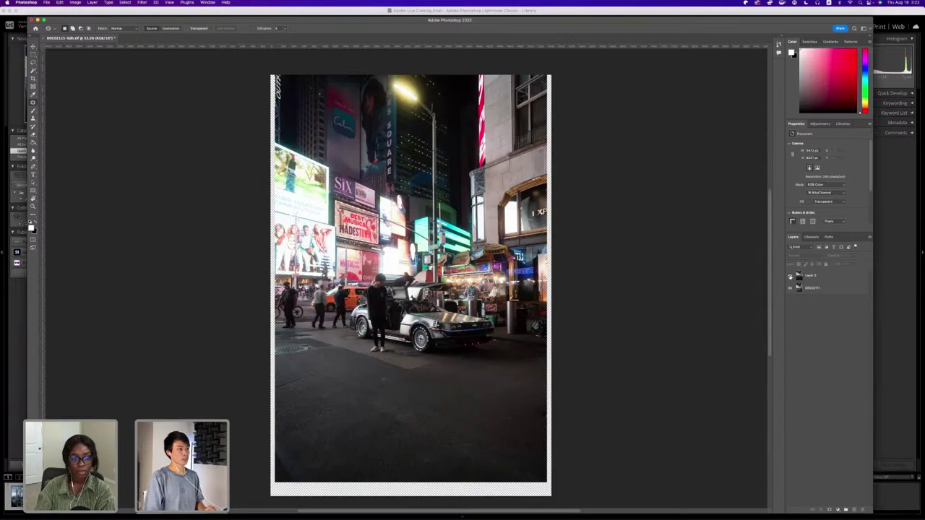
pyautogui.click(789, 275)
pyautogui.click(790, 275)
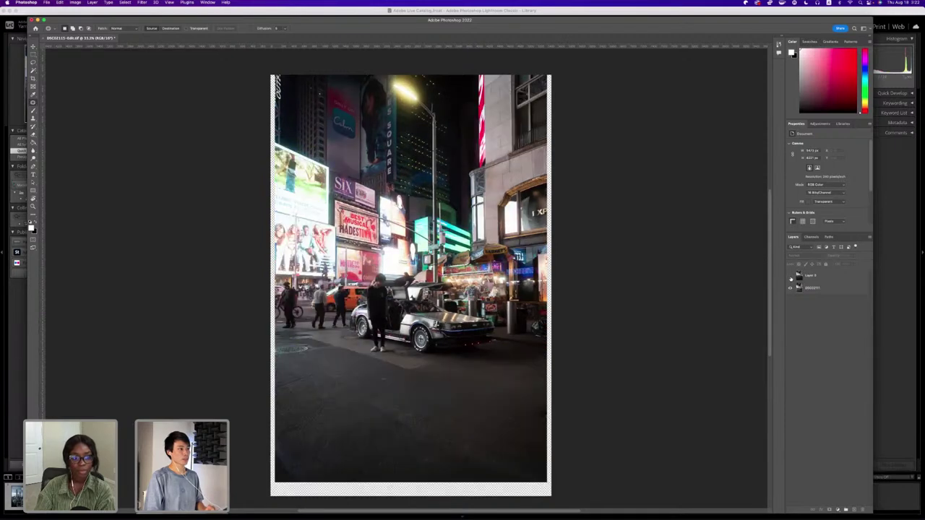
pyautogui.click(790, 276)
pyautogui.click(790, 275)
pyautogui.click(790, 276)
pyautogui.click(790, 289)
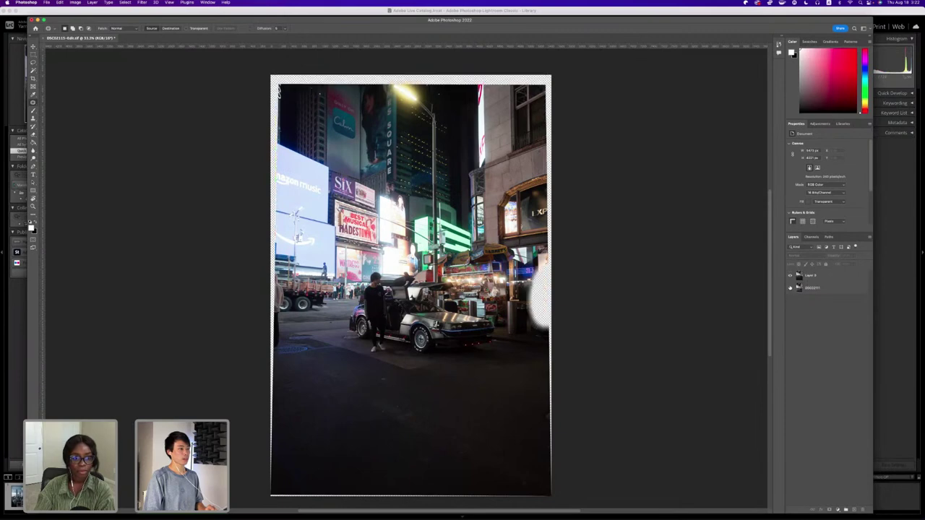
pyautogui.click(791, 288)
pyautogui.click(790, 289)
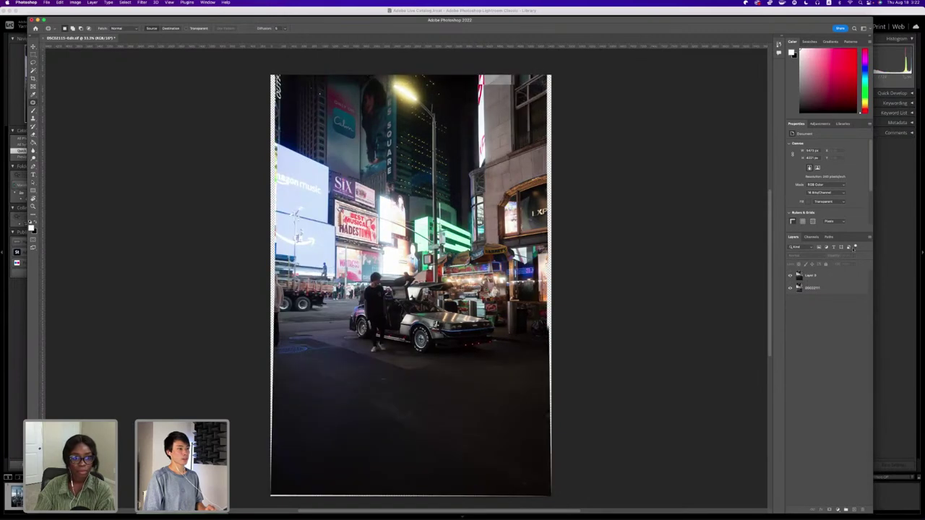
pyautogui.click(893, 230)
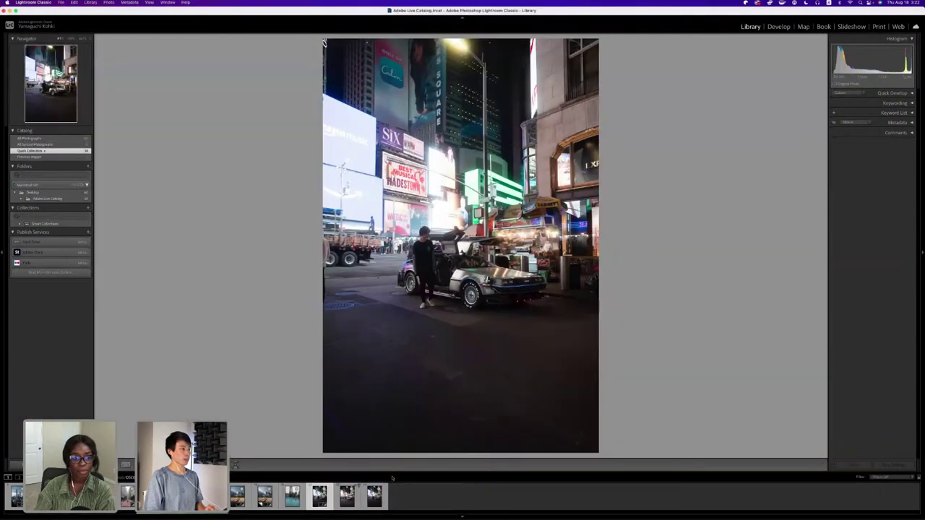
# Flip between the Times Square photo's edited and unedited versions, then view the Quick Collection as a grid.
pyautogui.click(353, 491)
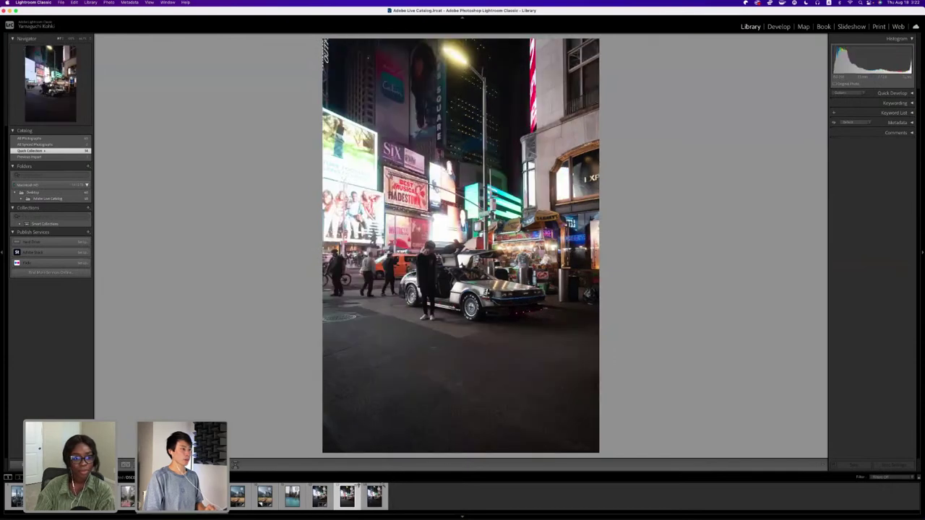
pyautogui.press('Right')
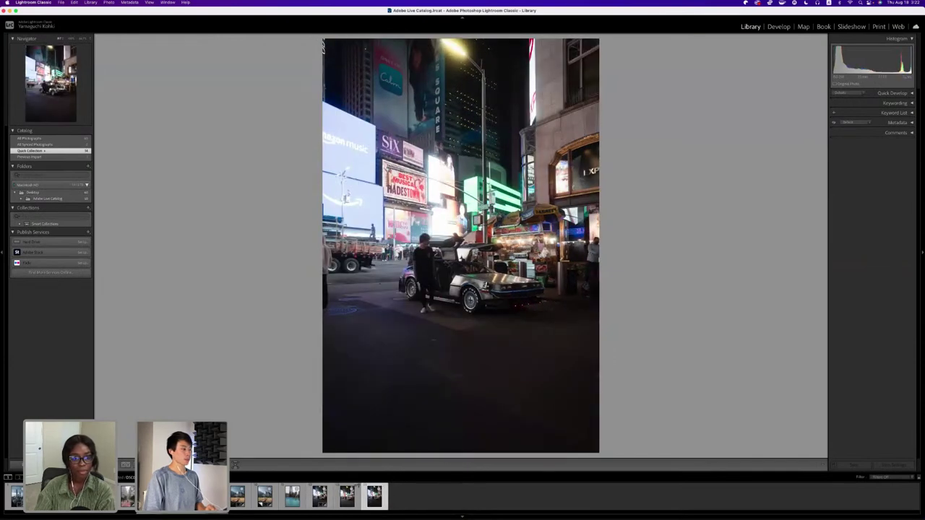
pyautogui.press('Left')
pyautogui.press('Left')
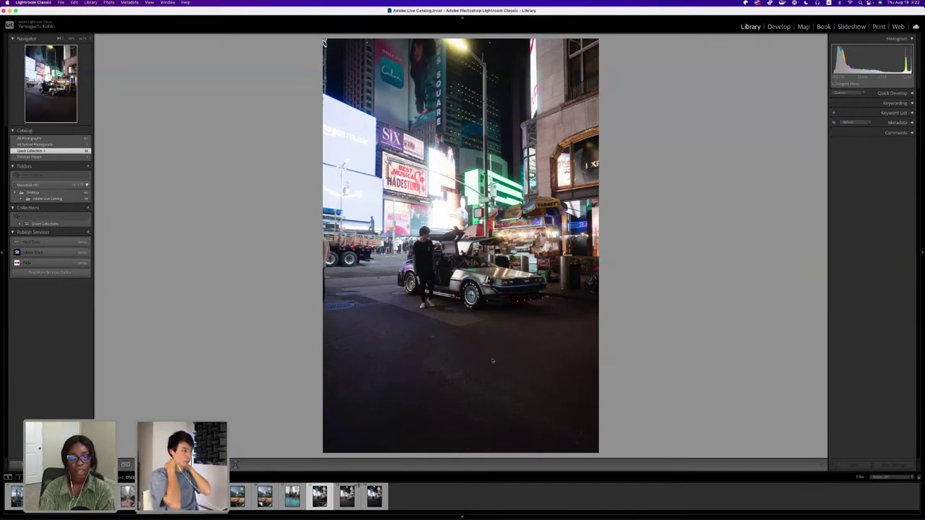
pyautogui.press('Right')
pyautogui.press('Left')
pyautogui.press('g')
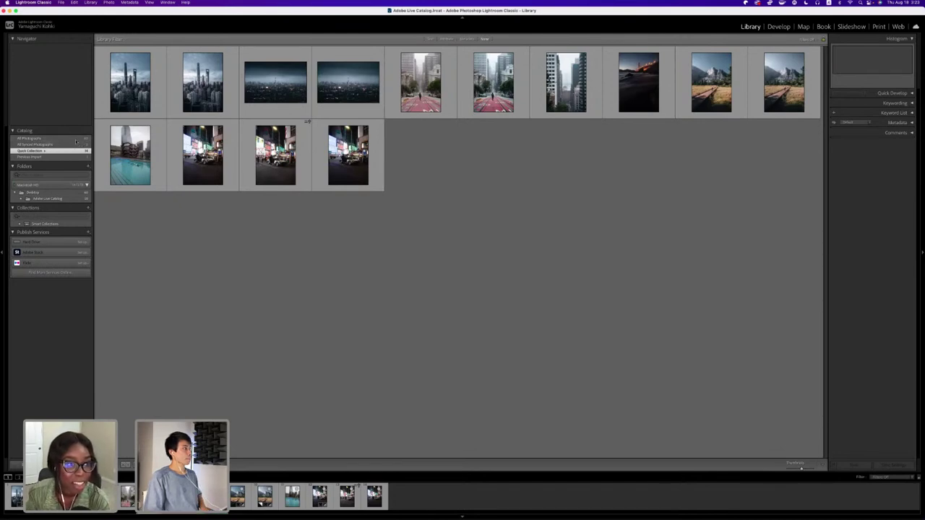
# Show the catalog's All Photographs as a thumbnail grid, briefly checking other windows in Mission Control.
pyautogui.click(77, 139)
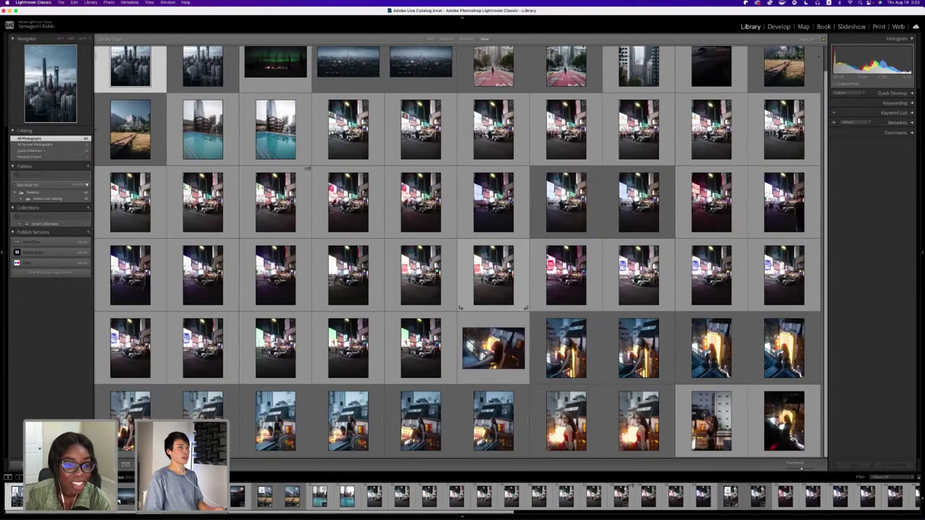
pyautogui.hotkey('ctrl', 'Up')
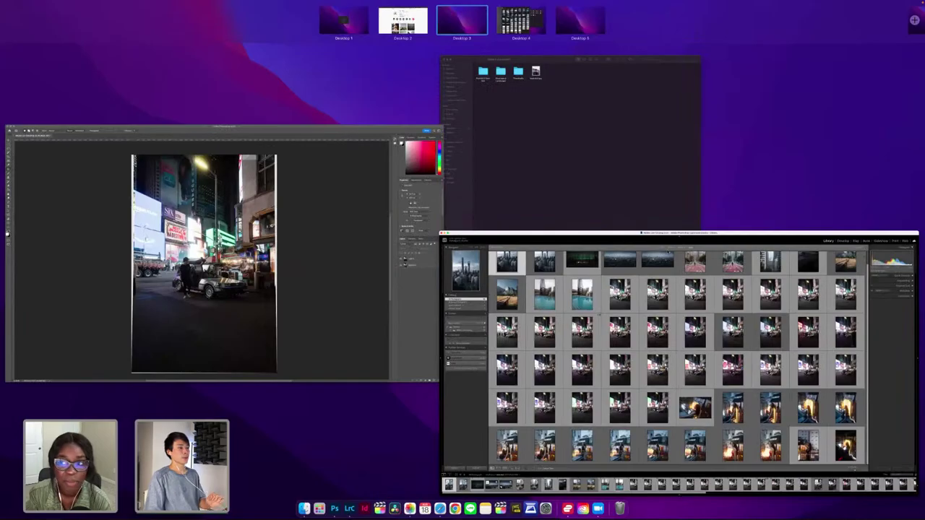
pyautogui.click(599, 314)
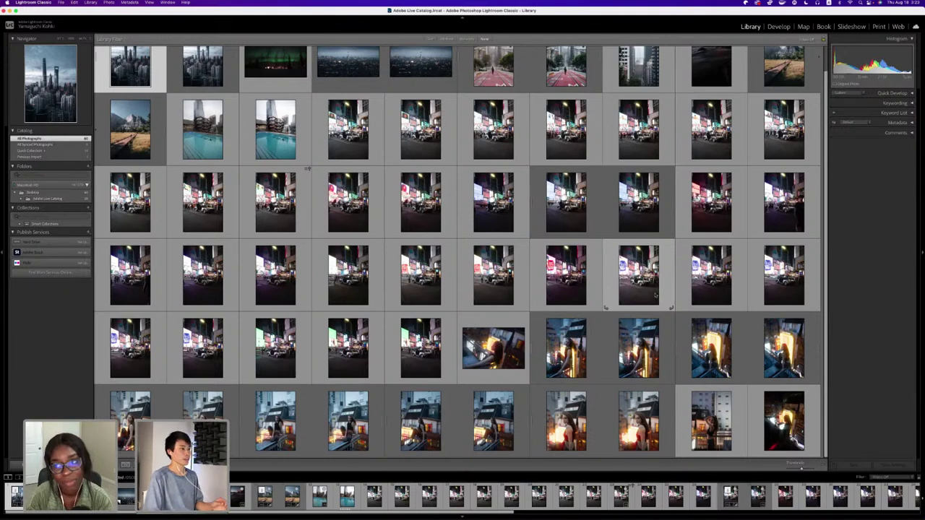
pyautogui.hotkey('ctrl', 'Up')
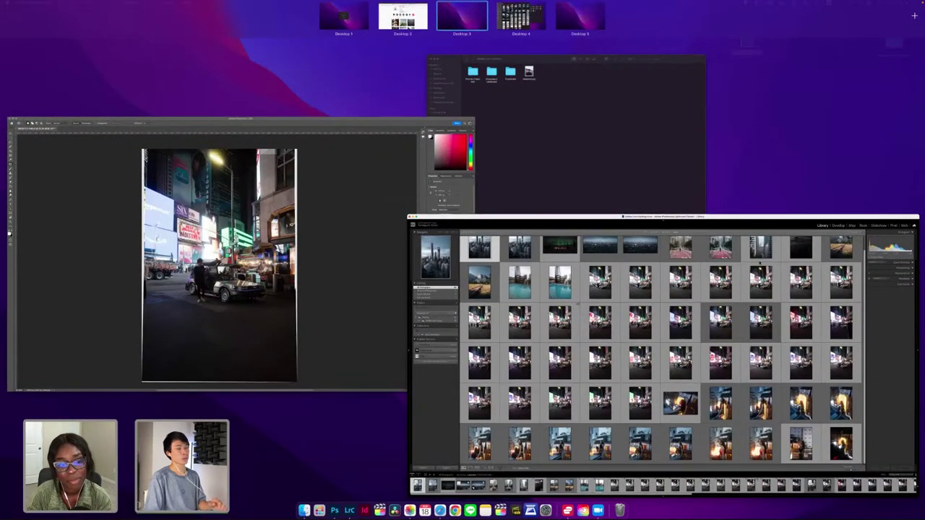
pyautogui.click(578, 305)
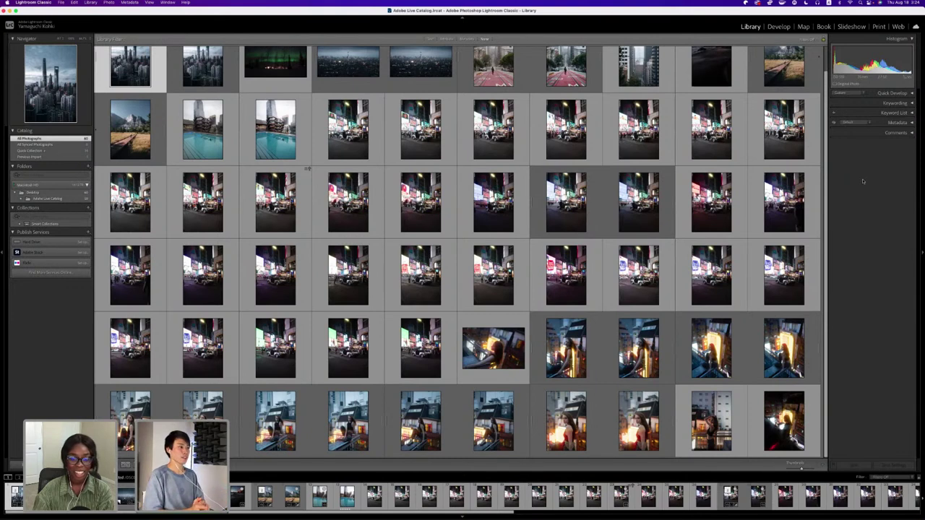
pyautogui.scroll(1, 639, 254)
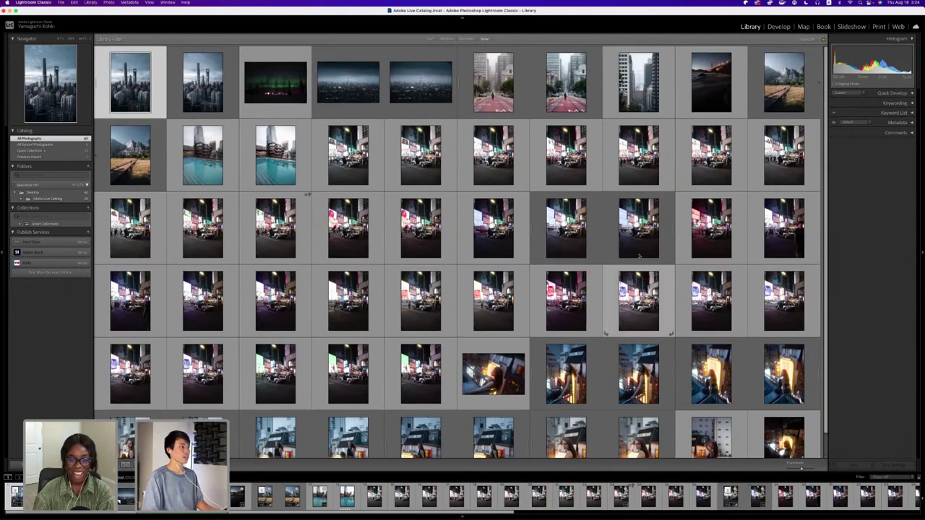